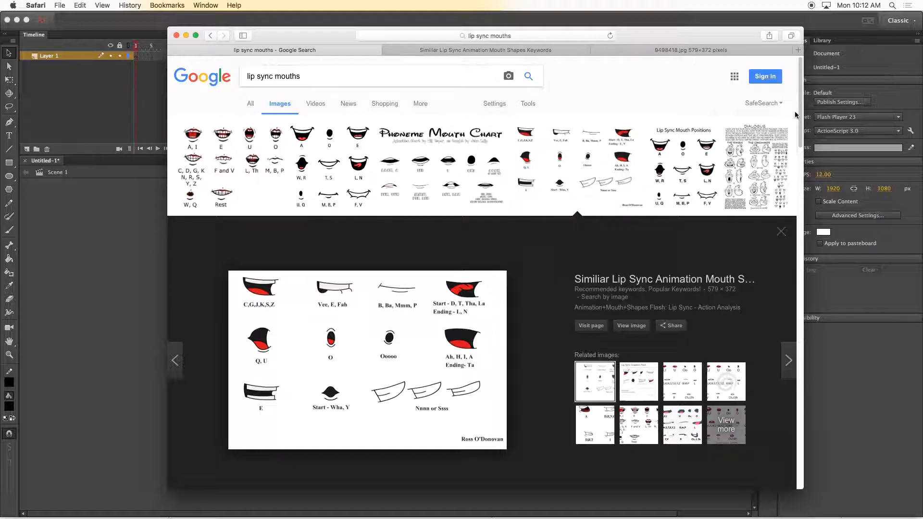
scroll(794, 120, "down", 3)
scroll(794, 121, "up", 3)
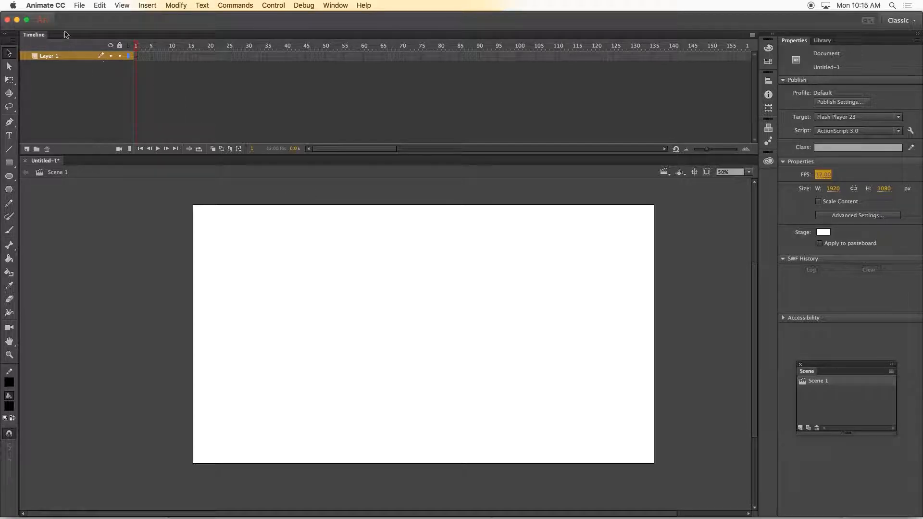
Step: Import the Reference_Mouths image from the Lyp_Sync_Audio folder on the teaching_16 drive onto the stage
left_click(79, 5)
mouse_move(136, 129)
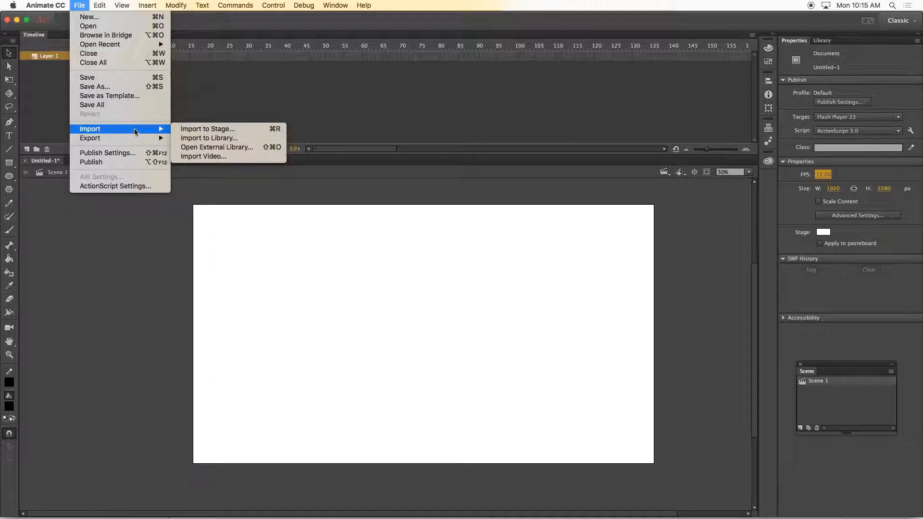
left_click(211, 131)
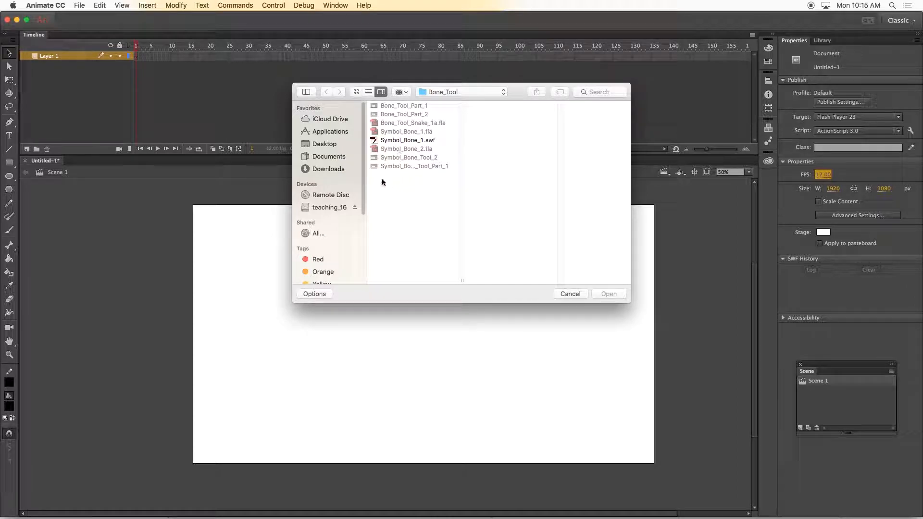
left_click(327, 207)
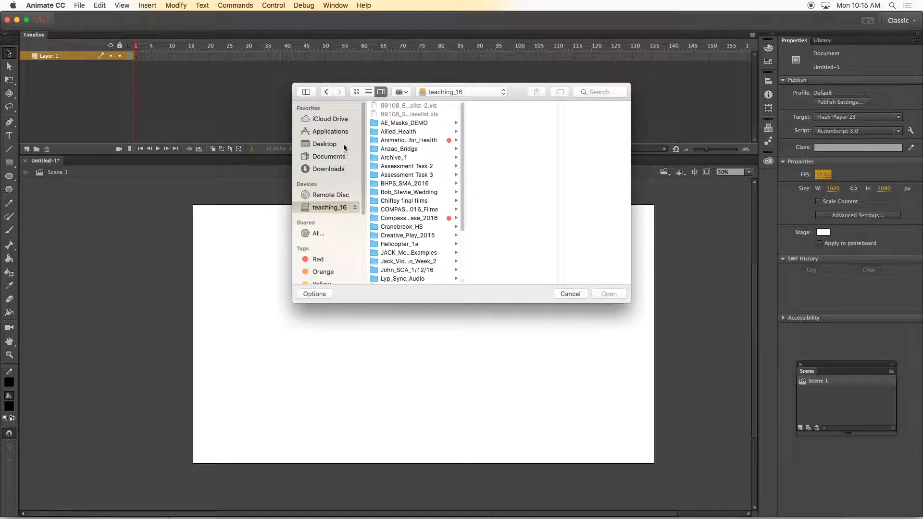
scroll(463, 226, "down", 5)
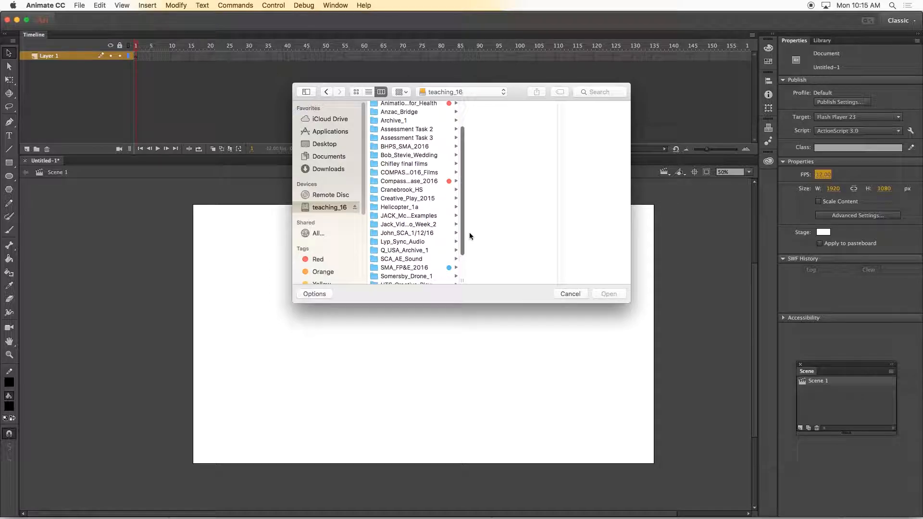
scroll(469, 241, "down", 1)
left_click(417, 210)
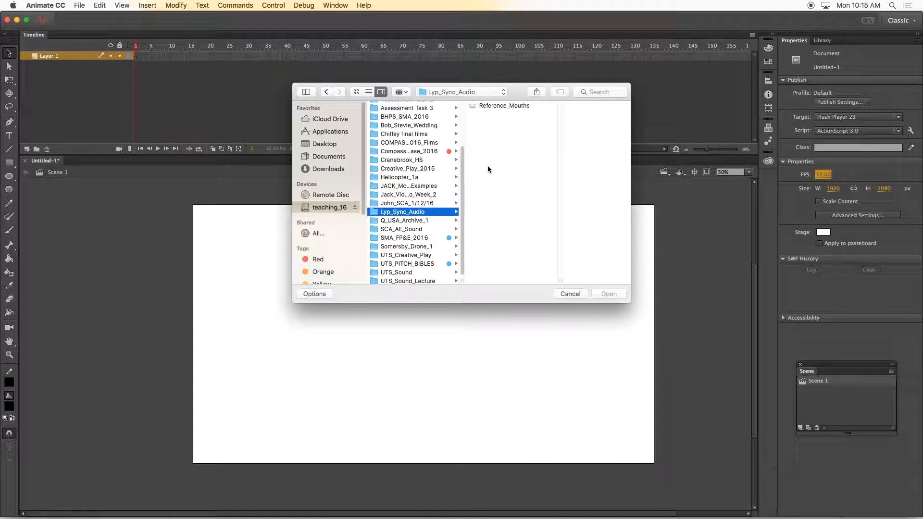
left_click(501, 106)
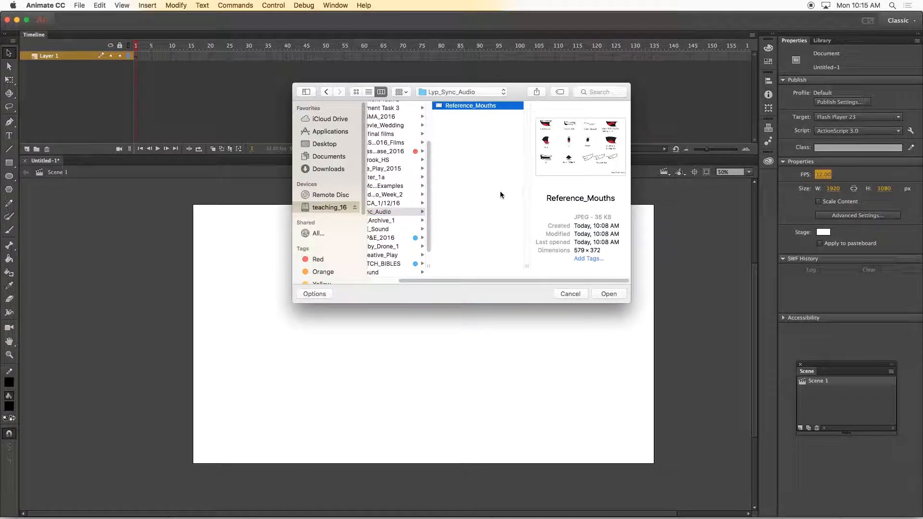
left_click(608, 294)
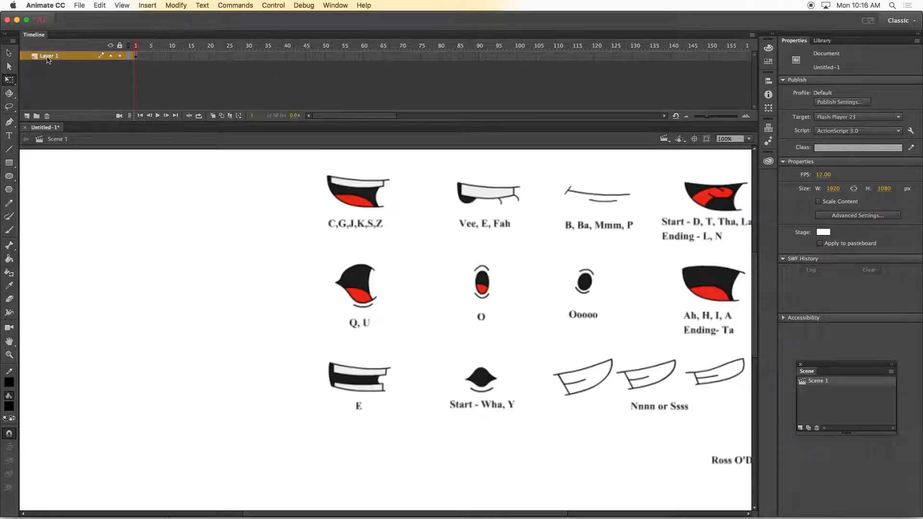
Step: Rename the layer holding the mouth reference as "guide" and lock it
double_click(47, 57)
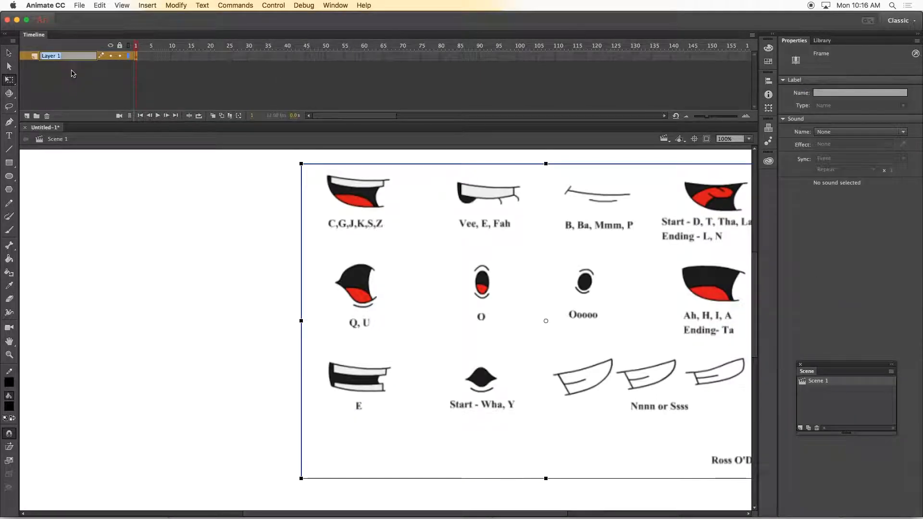
type("guide")
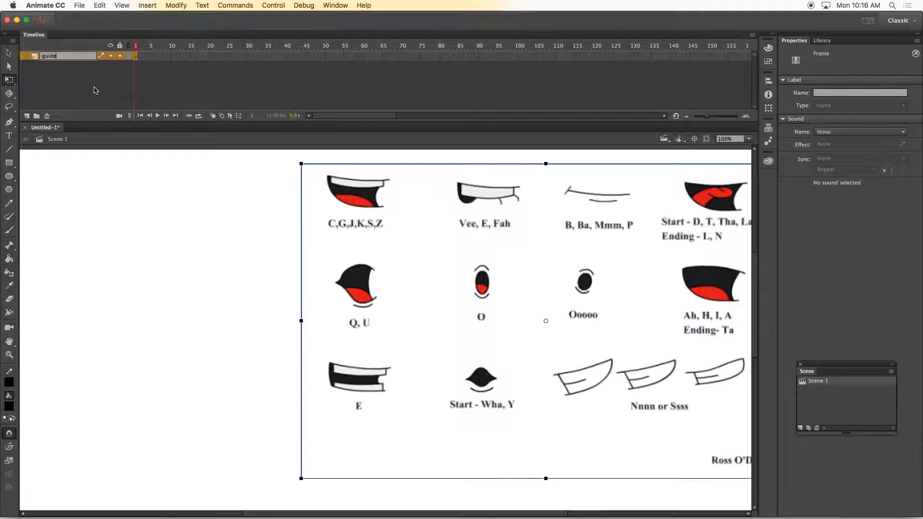
left_click(89, 88)
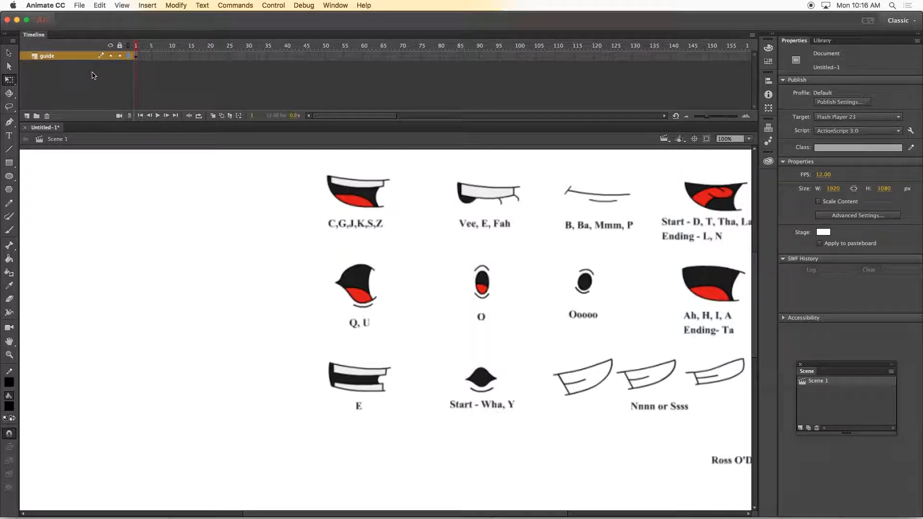
left_click(119, 56)
Step: Add a layer above the guide layer and name it "Mouth_Drawings"
left_click(11, 230)
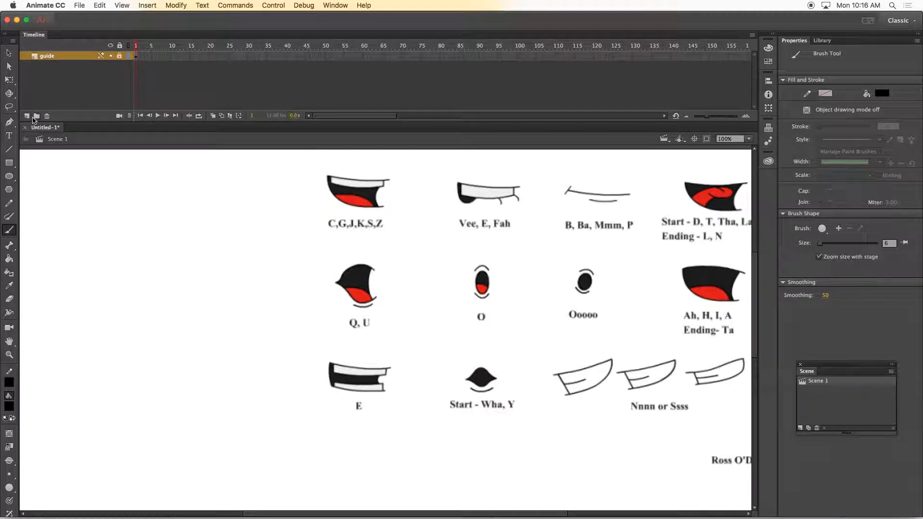
left_click(26, 116)
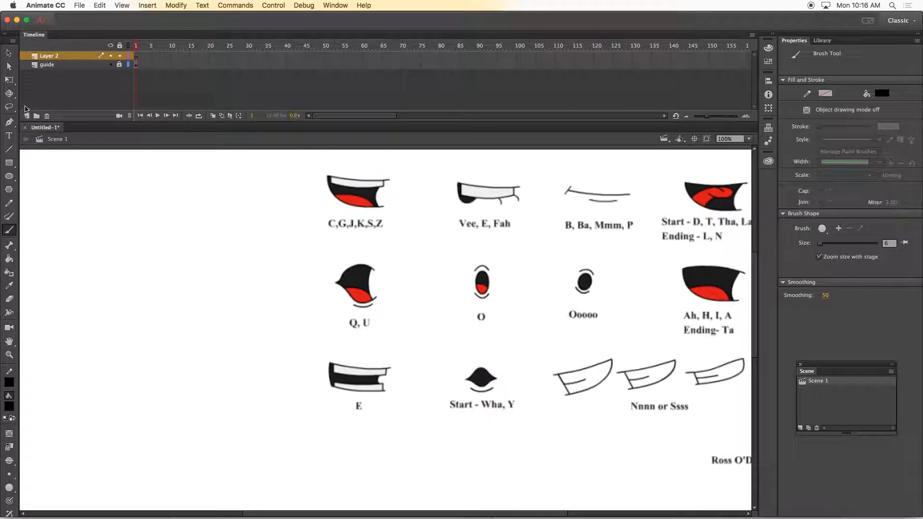
double_click(49, 57)
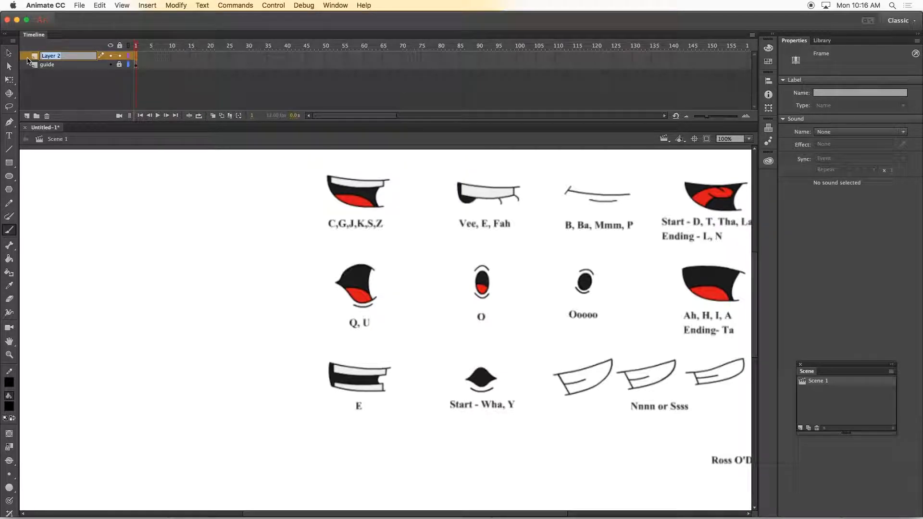
type("Mouth_Drawings")
key("Return")
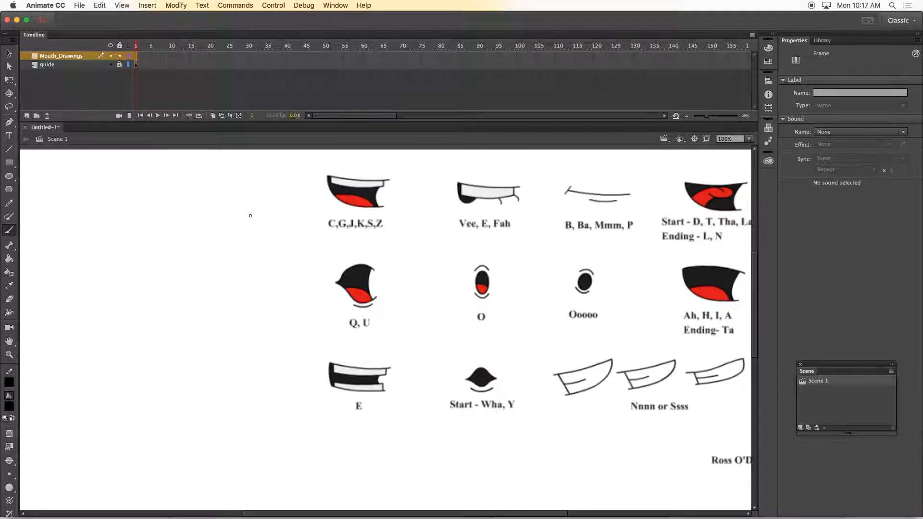
Step: Outline a large C,G,J,K,S,Z mouth in black with the Brush tool beside the reference, including lips, upper teeth, tongue and closing edge
mouse_move(218, 200)
left_mouse_down()
mouse_move(90, 204)
mouse_move(103, 240)
mouse_move(147, 299)
mouse_move(172, 317)
mouse_move(243, 328)
left_mouse_up()
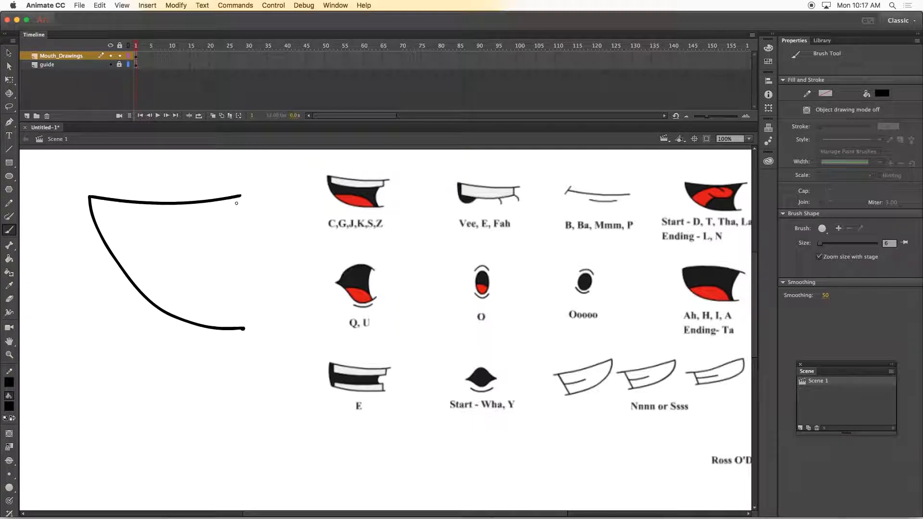
mouse_move(233, 198)
left_mouse_down()
mouse_move(229, 219)
mouse_move(184, 225)
mouse_move(106, 216)
mouse_move(103, 199)
left_mouse_up()
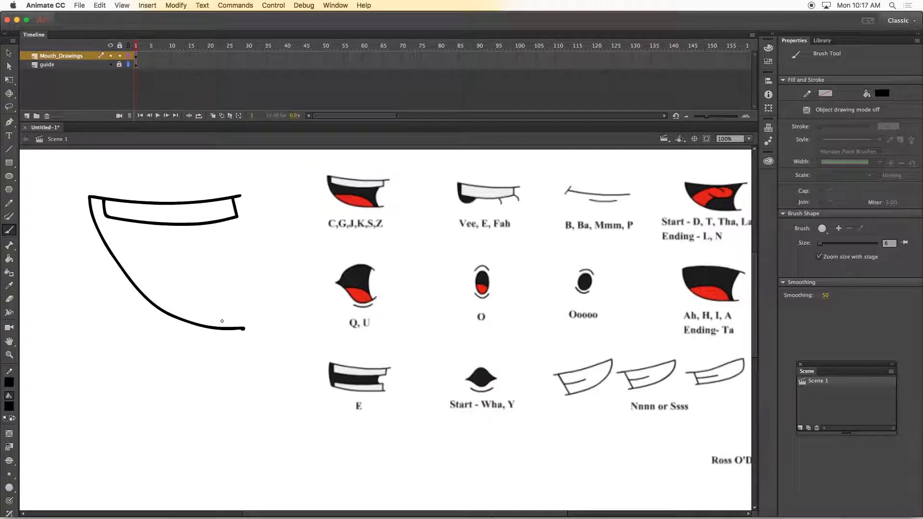
mouse_move(219, 327)
left_mouse_down()
mouse_move(184, 285)
mouse_move(136, 279)
left_mouse_up()
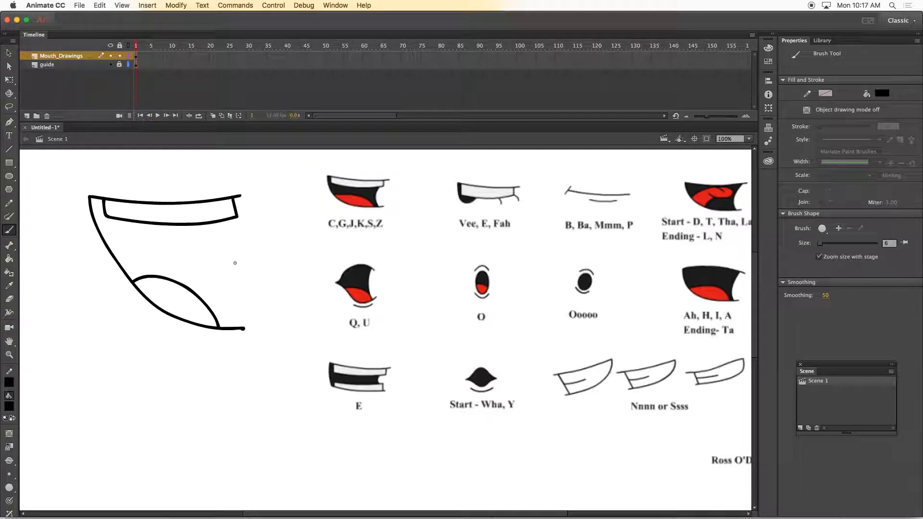
mouse_move(233, 327)
left_mouse_down()
mouse_move(219, 271)
mouse_move(237, 219)
left_mouse_up()
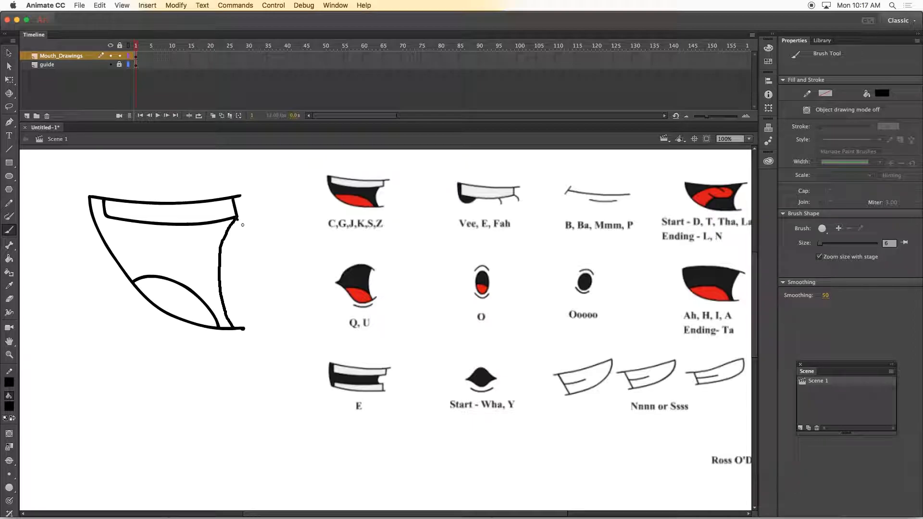
Step: Draw a short curved crease beside the mouth's upper outer corner and erase the lower lip line's overhanging end
left_click_drag(89, 197, 68, 200)
key("super+z")
left_click_drag(68, 194, 68, 197)
left_click(9, 298)
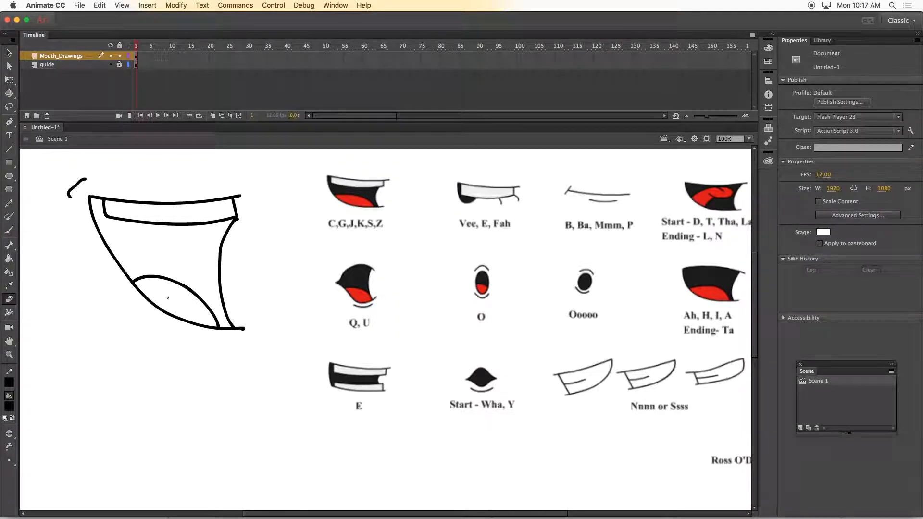
left_click(9, 460)
left_click(30, 409)
Step: Fill the mouth's interior with the red sampled from the reference tongue
key("k")
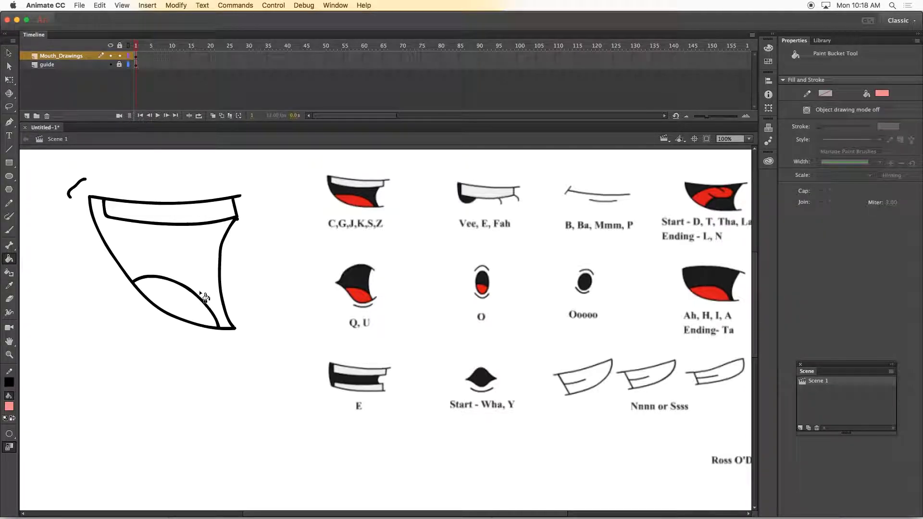
left_click(195, 272)
key("i")
left_click(354, 201)
left_click(191, 280)
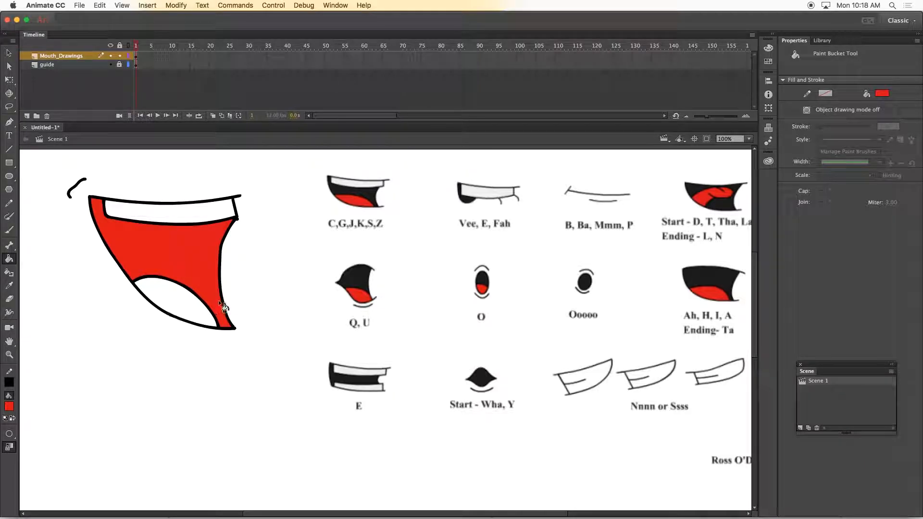
Step: Fill the mouth's interior with the black sampled from the reference Q, U mouth
key("i")
left_click(351, 278)
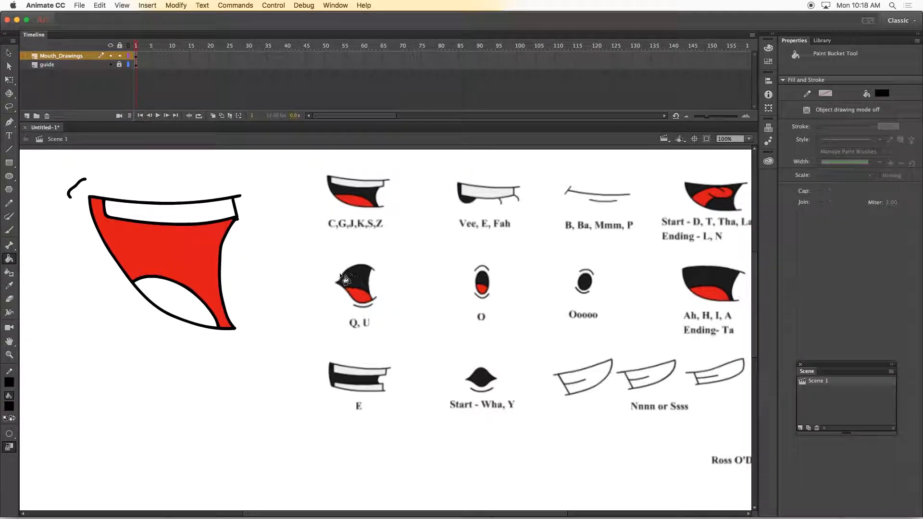
left_click(222, 261)
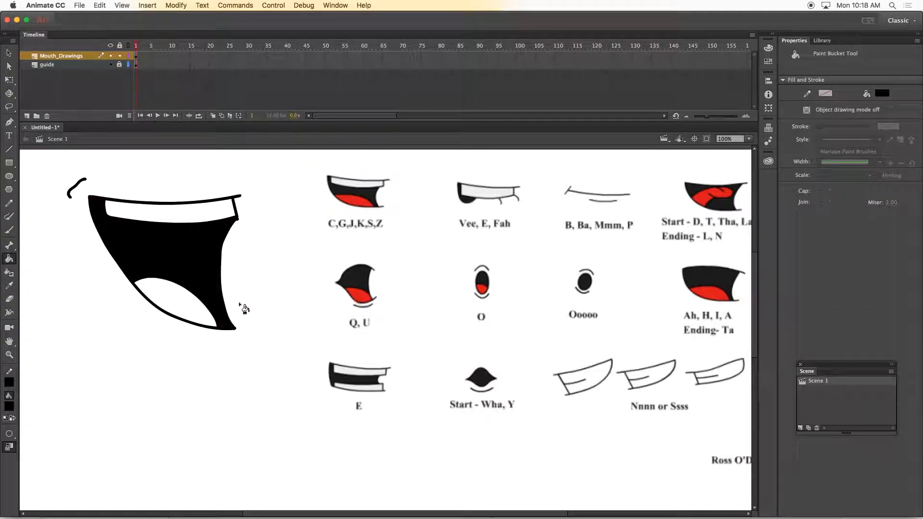
Step: Fill the tongue with the red sampled from the reference Q, U mouth, undoing a black fill first
left_click(194, 313)
key("super+z")
key("i")
left_click(360, 289)
left_click(194, 316)
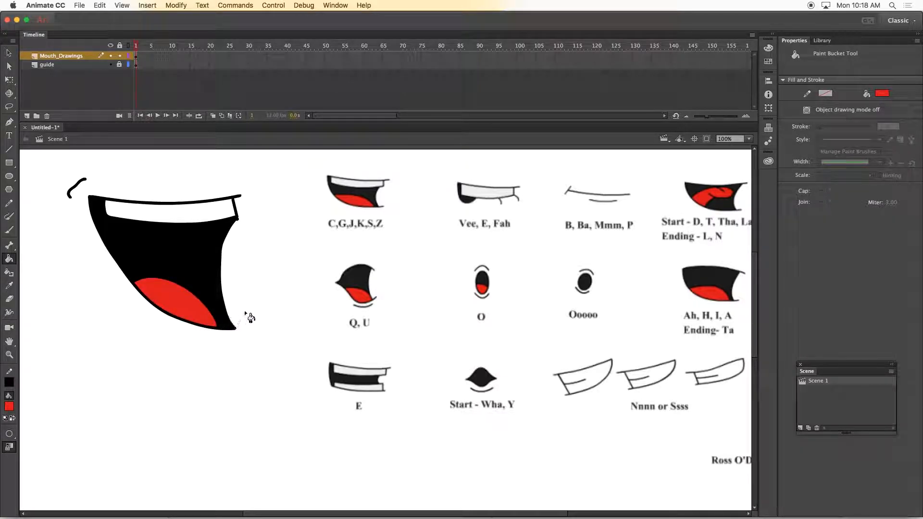
Step: Set the fill colour to white and fill the drawn mouth's upper teeth
key("i")
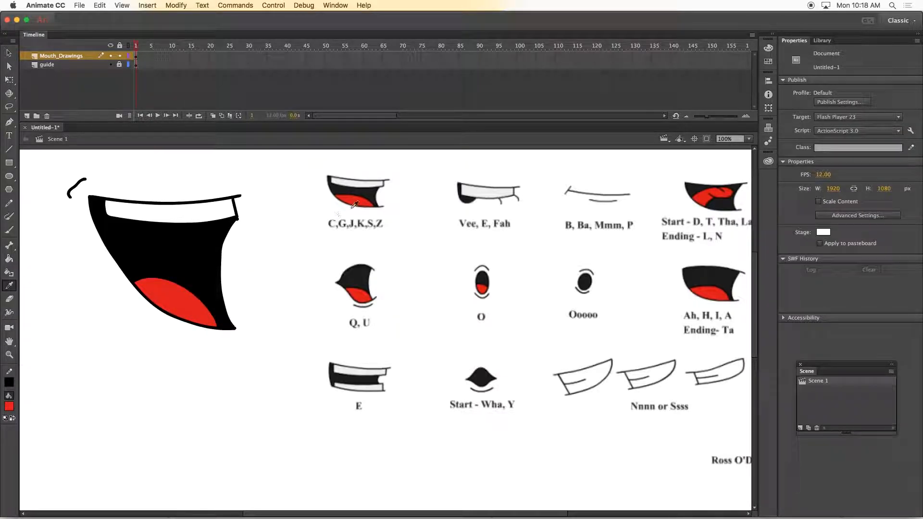
left_click(366, 181)
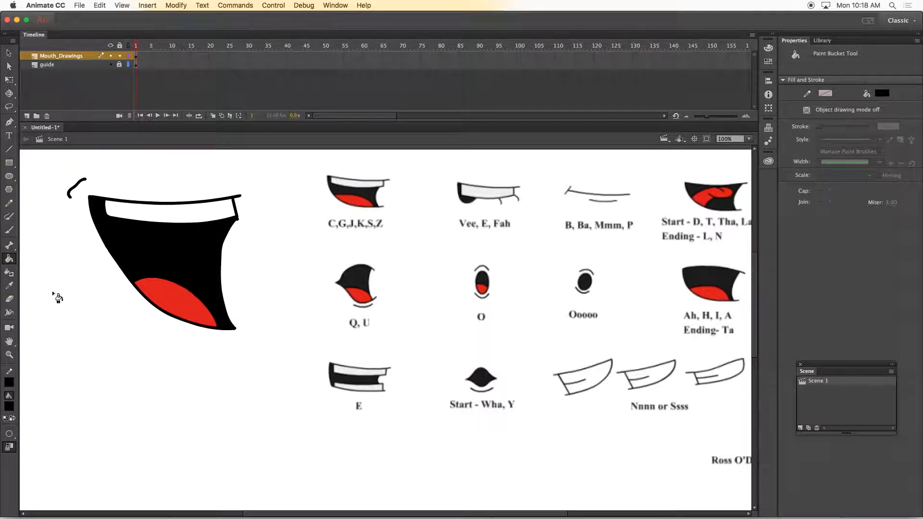
left_click(9, 406)
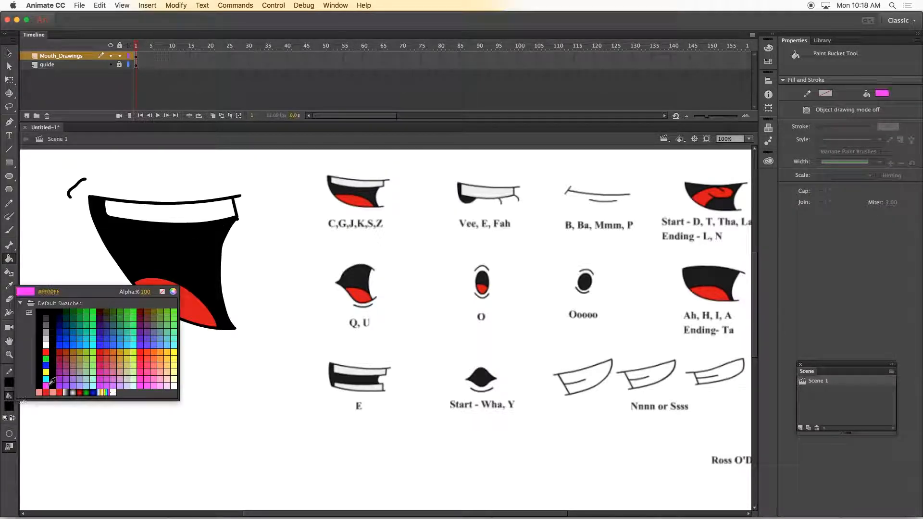
left_click(52, 342)
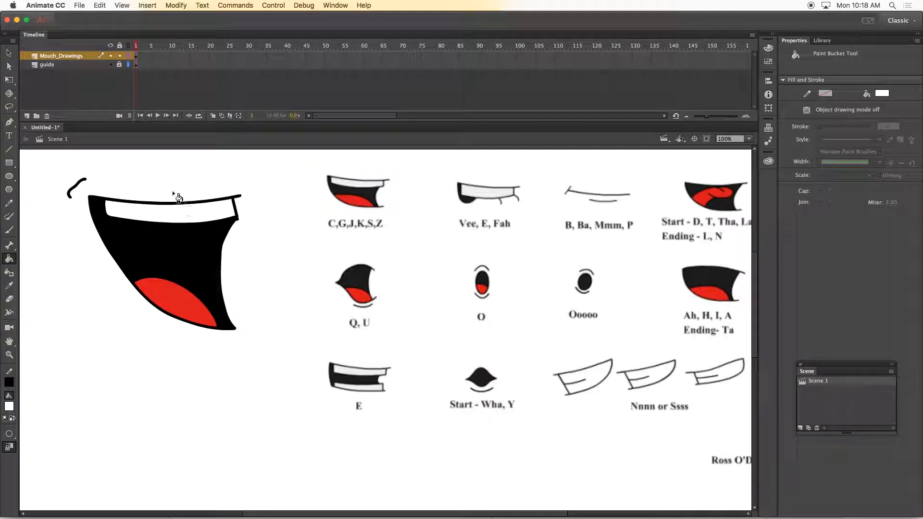
Step: Erase the upper lip line's overhanging tip at the open end of the teeth
left_click(9, 298)
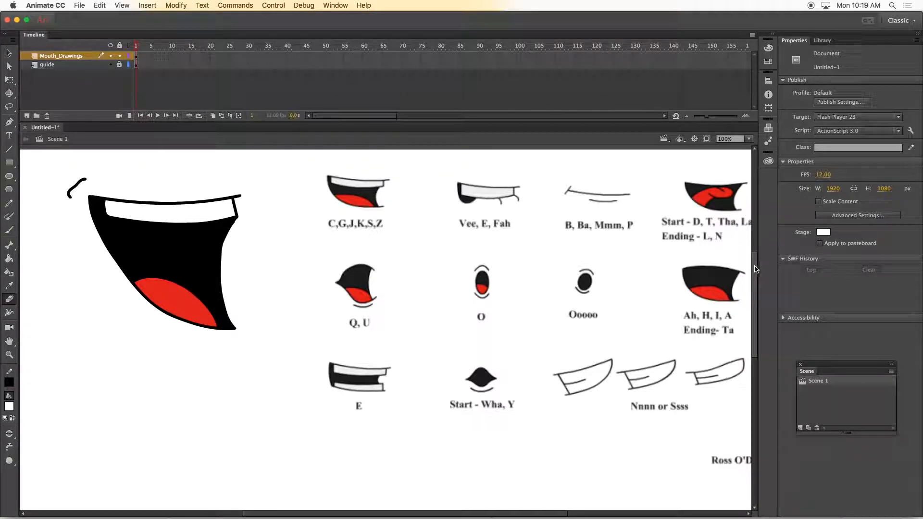
scroll(706, 208, "up", 3)
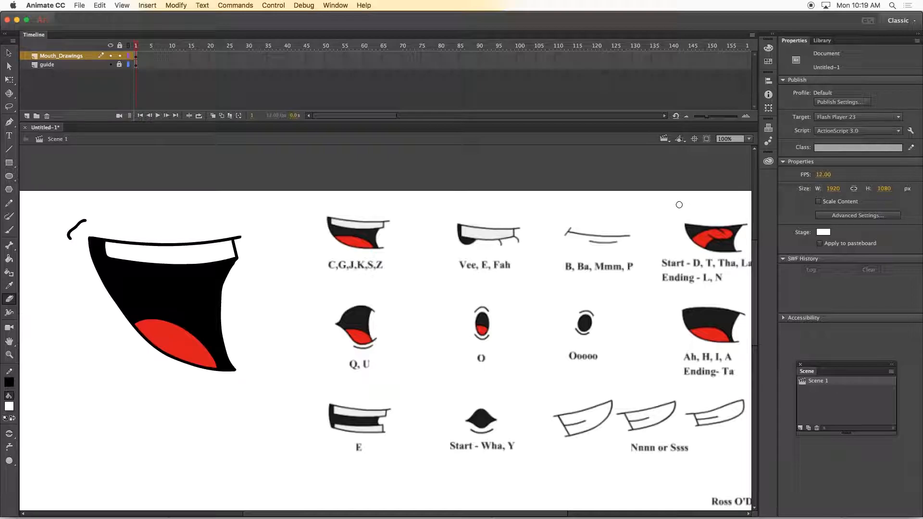
left_click_drag(242, 236, 241, 243)
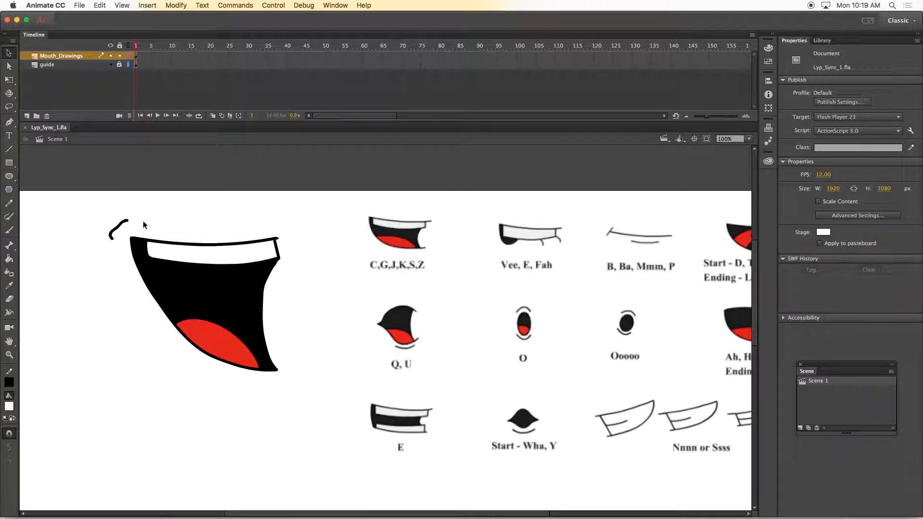
Step: Convert the whole drawn mouth, including its crease, into a Movie Clip symbol named "C,G,J,K,S,Z"
mouse_move(91, 204)
left_mouse_down()
mouse_move(325, 365)
mouse_move(330, 396)
left_mouse_up()
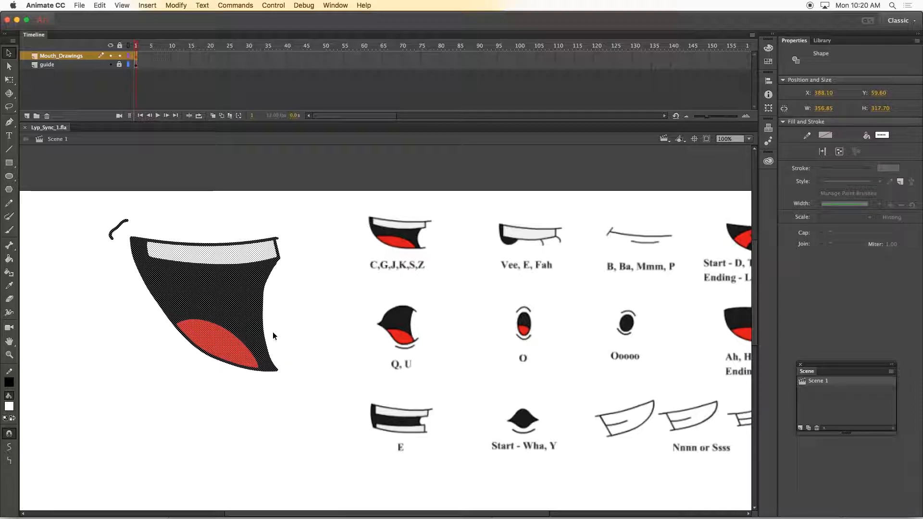
left_click(176, 6)
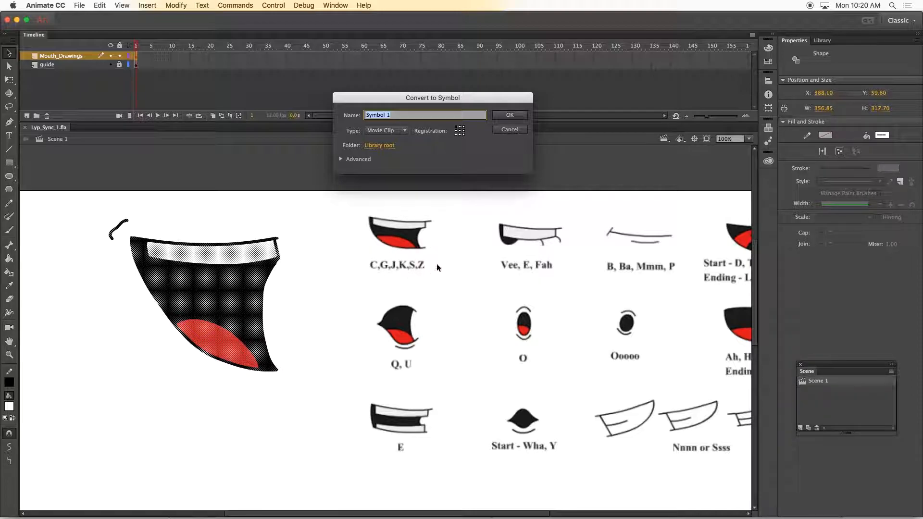
type("C,G,J,K,S,Z")
left_click(509, 115)
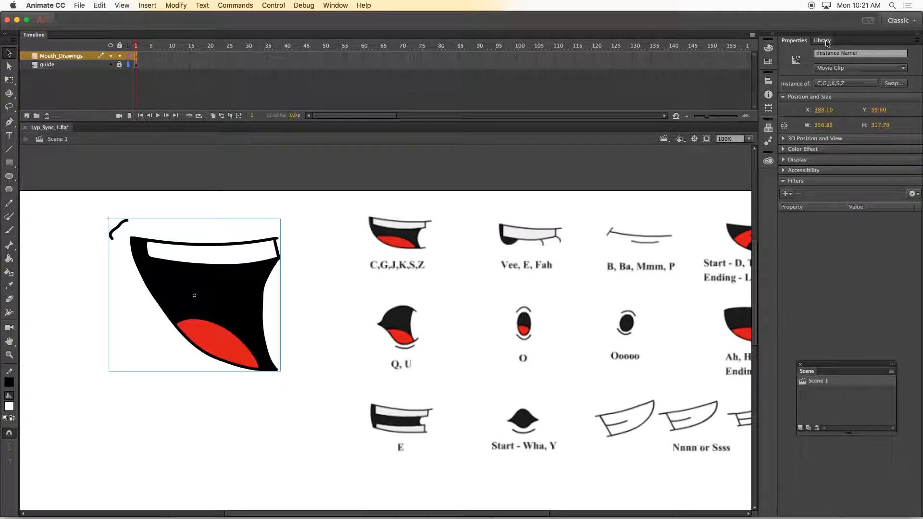
Step: Show the document's library and remove the C,G,J,K,S,Z mouth instance from the stage
left_click(822, 40)
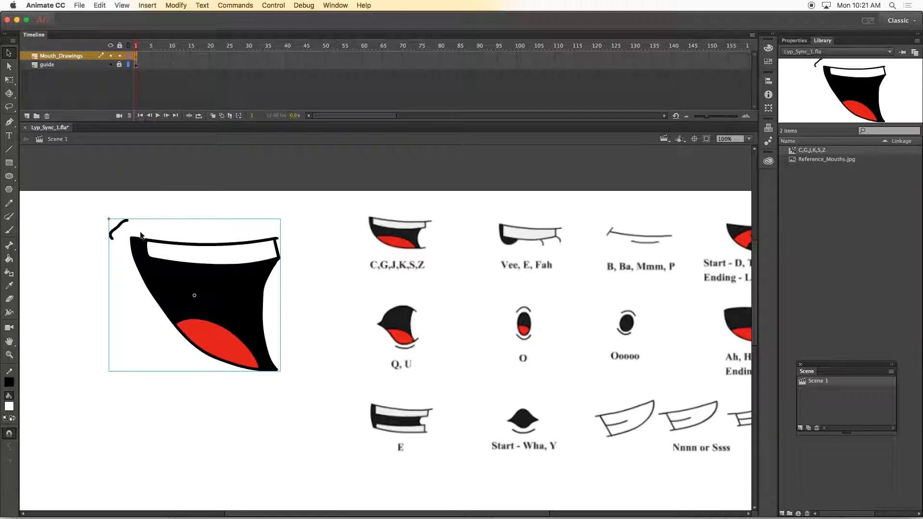
key("super+minus")
left_click_drag(308, 299, 266, 322)
key("Delete")
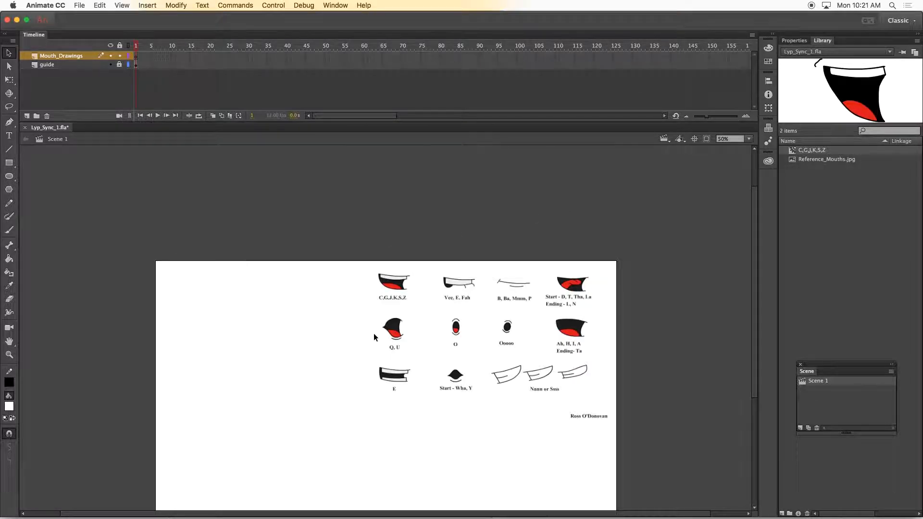
Step: Set the fill colour to black and brush the Q, U mouth outline beside its reference, including the tongue line
key("super+equal")
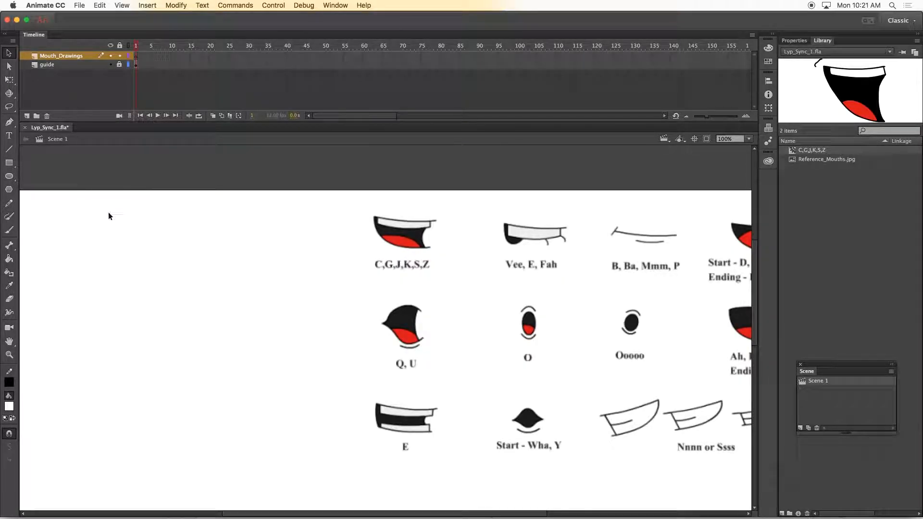
key("super+equal")
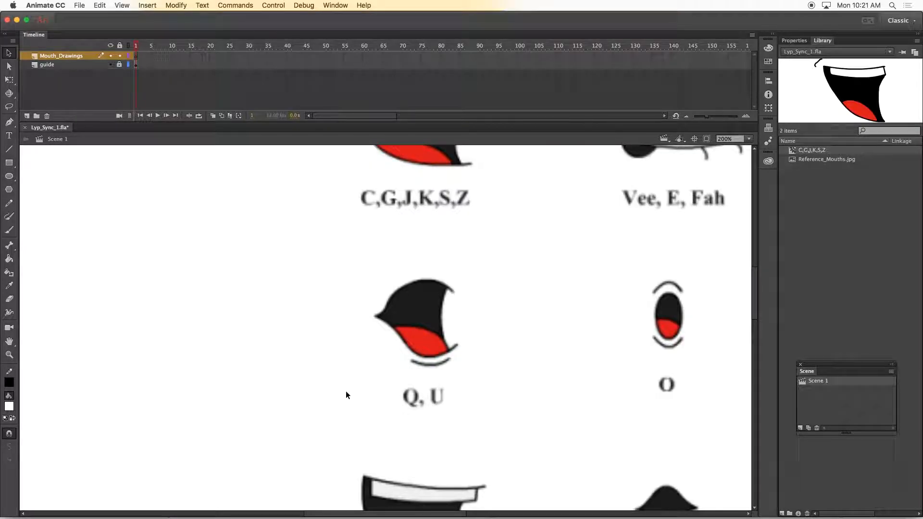
left_click_drag(361, 514, 327, 514)
left_click(9, 406)
left_click(52, 360)
left_click(9, 230)
left_click_drag(405, 239, 399, 234)
left_click_drag(395, 229, 258, 223)
key("super+z")
key("super+z")
mouse_move(427, 262)
left_mouse_down()
mouse_move(182, 315)
mouse_move(447, 445)
mouse_move(419, 429)
mouse_move(410, 250)
left_mouse_up()
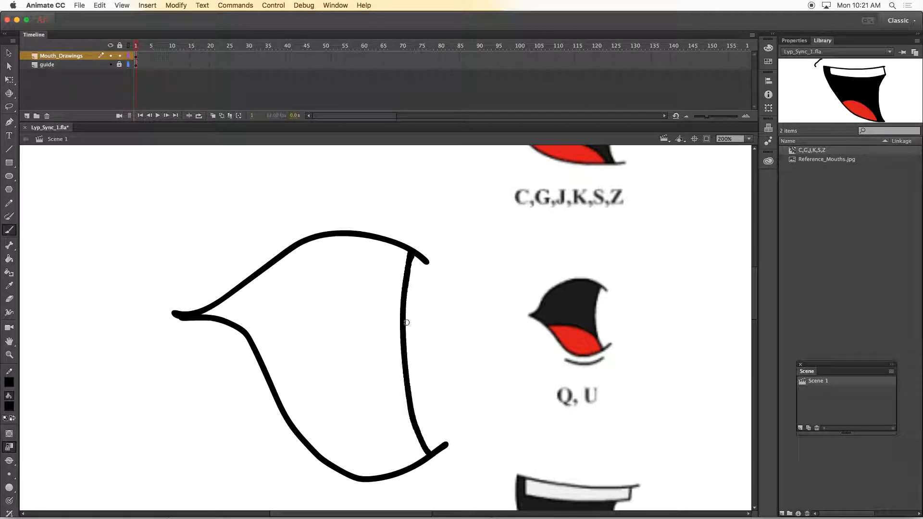
mouse_move(424, 457)
left_mouse_down()
mouse_move(354, 395)
mouse_move(272, 384)
left_mouse_up()
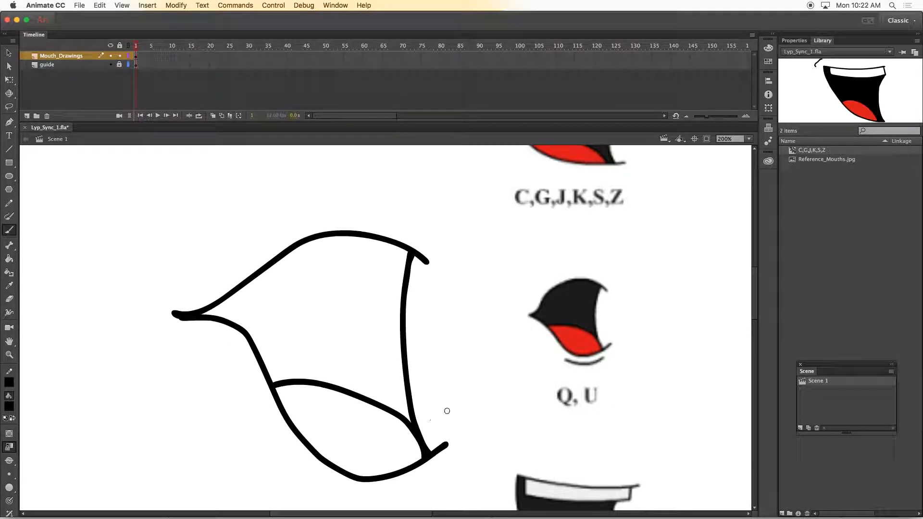
Step: Fill the Q, U tongue with the reference mouth's red and the rest of the interior with its black
key("i")
left_click(576, 339)
left_click(351, 428)
key("i")
left_click(577, 305)
left_click(275, 299)
Step: Erase the overlong tip at the Q, U mouth's pointed corner and brush a curved crease beneath the lower lip
key("e")
left_click_drag(166, 316, 186, 309)
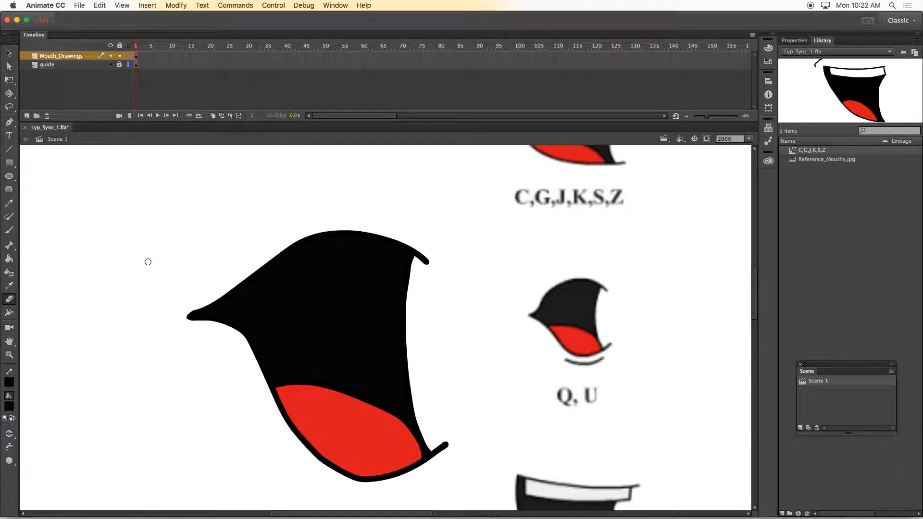
key("b")
left_click_drag(304, 486, 441, 484)
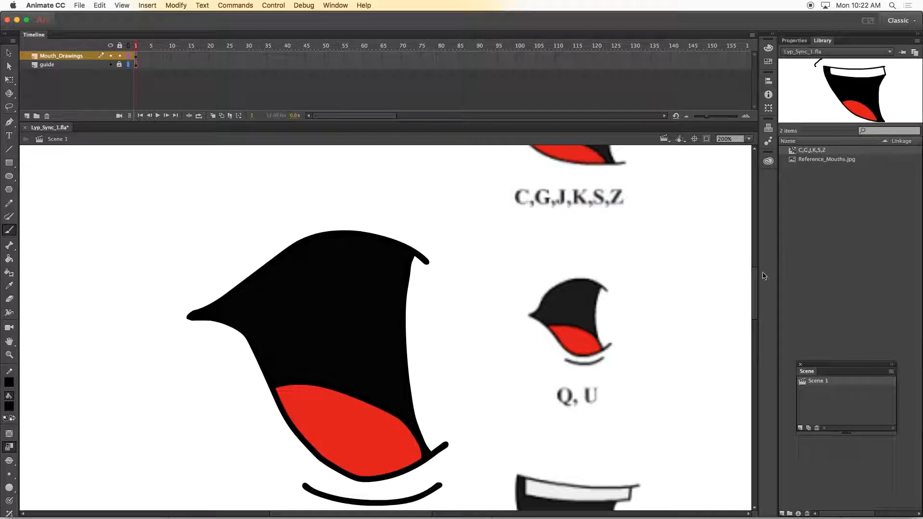
Step: Convert the whole Q, U drawing into a Movie Clip symbol named "Q,U" and remove its instance from the stage
left_click_drag(754, 281, 754, 286)
left_click(9, 53)
left_click_drag(155, 170, 483, 500)
left_click(176, 5)
left_click(185, 33)
type("Q,U")
key("Return")
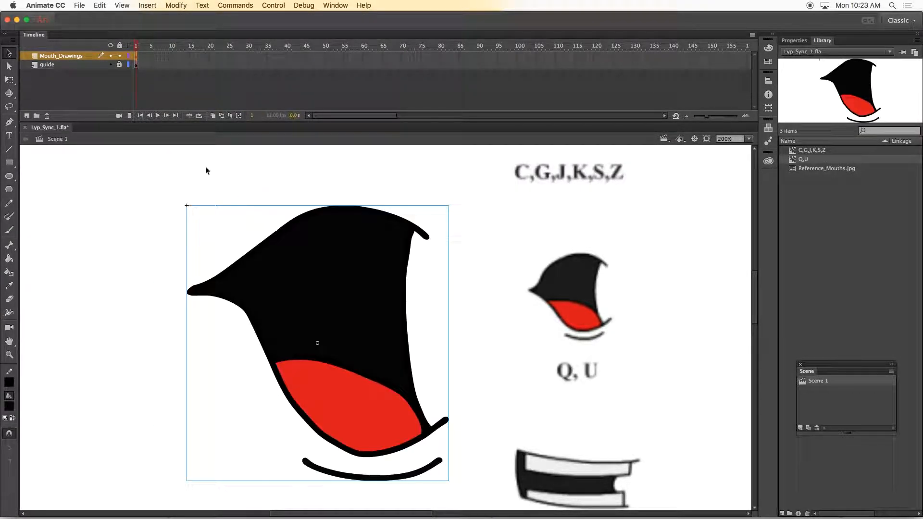
key("Delete")
Step: Brush the outline of the E mouth beside its reference, with upper and lower teeth and the notched open end
scroll(695, 293, "down", 5)
key("b")
mouse_move(409, 230)
left_mouse_down()
mouse_move(285, 234)
mouse_move(189, 224)
mouse_move(167, 338)
mouse_move(176, 352)
mouse_move(388, 346)
mouse_move(423, 308)
mouse_move(195, 331)
mouse_move(193, 352)
left_mouse_up()
mouse_move(428, 223)
left_mouse_down()
mouse_move(365, 274)
mouse_move(187, 217)
left_mouse_up()
left_click_drag(404, 276, 393, 290)
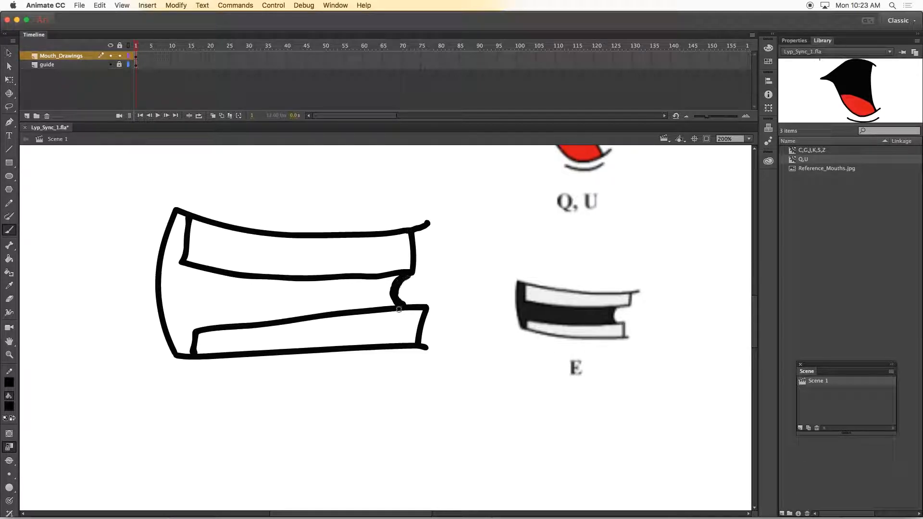
Step: Fill the E mouth's interior with the reference's dark colour and both rows of teeth with white
key("i")
left_click(538, 317)
left_click(331, 294)
left_click(9, 406)
left_click(46, 345)
left_click(250, 252)
left_click(267, 344)
Step: Convert the whole E drawing into a Movie Clip symbol named "E" and remove its instance from the stage
key("v")
left_click_drag(106, 180, 456, 384)
left_click(202, 5)
left_click(197, 26)
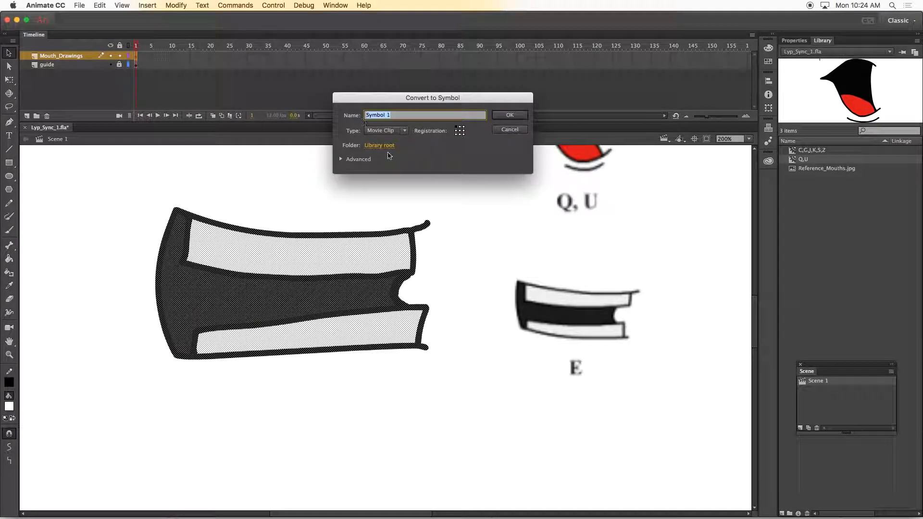
type("E")
key("Return")
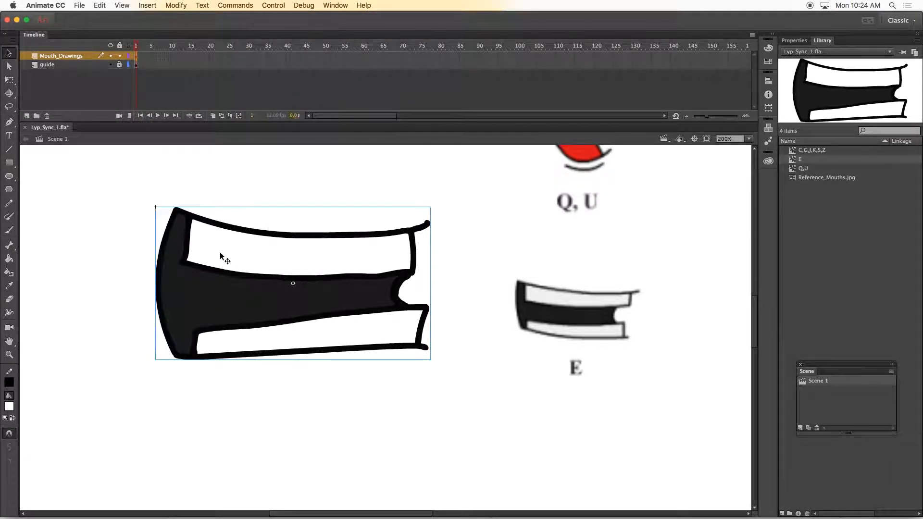
key("Delete")
Step: Brush the upper lip, teeth outline and two lower creases of the Vee, E, Fah mouth in the empty area
scroll(317, 300, "down", 5)
scroll(317, 299, "up", 12)
scroll(318, 299, "right", 9)
scroll(318, 300, "down", 2)
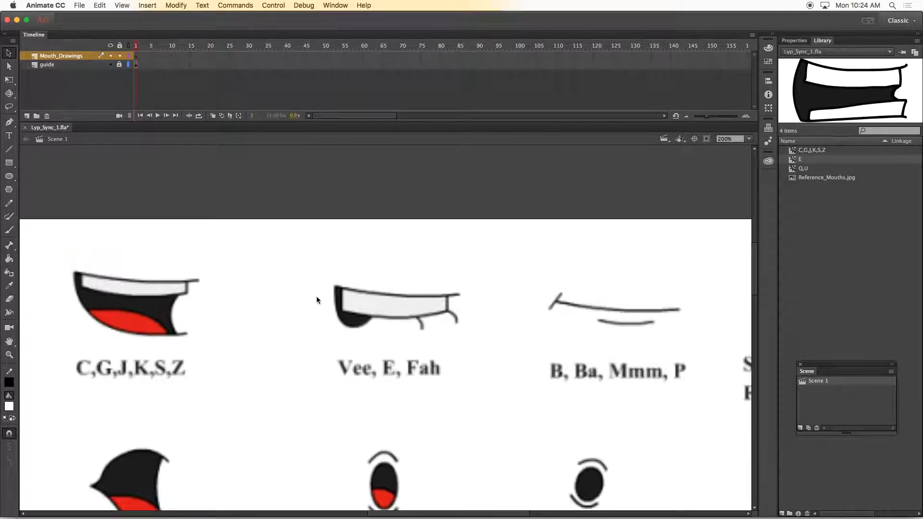
scroll(316, 300, "left", 6)
key("b")
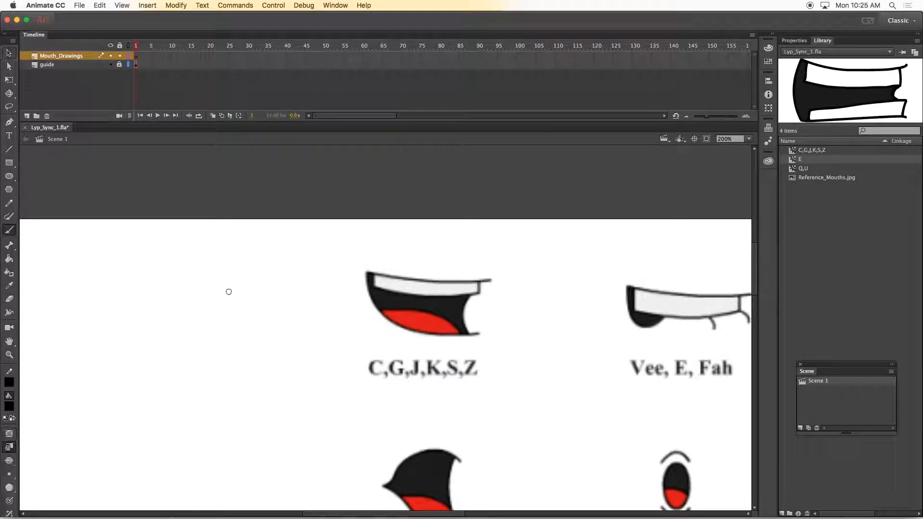
left_click_drag(303, 331, 37, 296)
mouse_move(273, 335)
left_mouse_down()
mouse_move(276, 380)
mouse_move(52, 308)
left_mouse_up()
left_click_drag(274, 379, 304, 411)
left_click_drag(184, 385, 197, 411)
Step: Brush the rounded mouth opening at the closed end of the Vee, E, Fah teeth and fill it with black
mouse_move(102, 376)
left_mouse_down()
mouse_move(23, 301)
mouse_move(71, 302)
mouse_move(64, 345)
mouse_move(79, 398)
mouse_move(85, 297)
left_mouse_up()
scroll(322, 457, "left", 1)
key("e")
key("b")
mouse_move(101, 406)
left_mouse_down()
mouse_move(78, 321)
mouse_move(89, 299)
left_mouse_up()
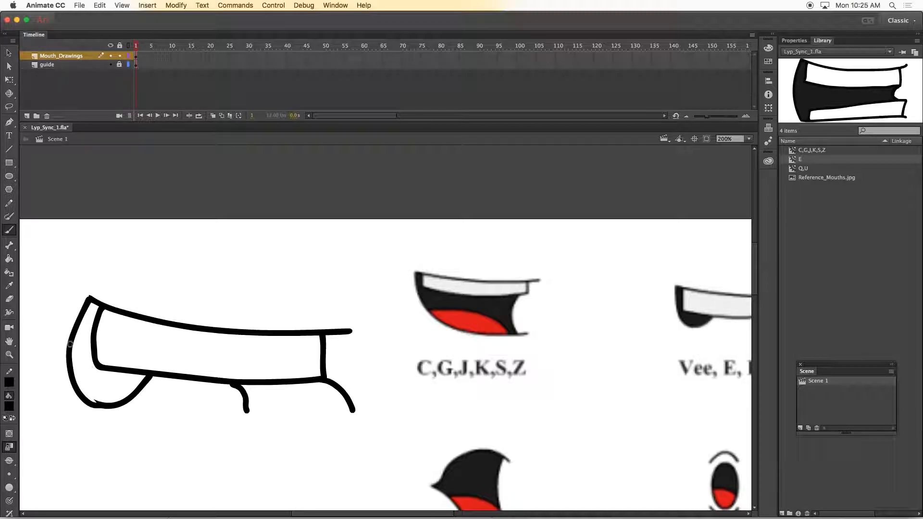
key("k")
left_click(113, 391)
Step: Erase the uneven outer edge of the Vee, E, Fah mouth's black opening
scroll(241, 407, "left", 5)
key("e")
mouse_move(282, 354)
left_mouse_down()
mouse_move(312, 404)
mouse_move(365, 390)
mouse_move(345, 399)
mouse_move(288, 377)
mouse_move(290, 327)
mouse_move(325, 286)
left_mouse_up()
Step: Fill the Vee, E, Fah teeth with white and select the entire drawing on the Mouth_Drawings layer
scroll(400, 416, "right", 5)
left_click(9, 406)
left_click(47, 345)
key("g")
key("k")
left_click(305, 349)
key("v")
left_click(135, 56)
left_click(176, 5)
left_click(200, 33)
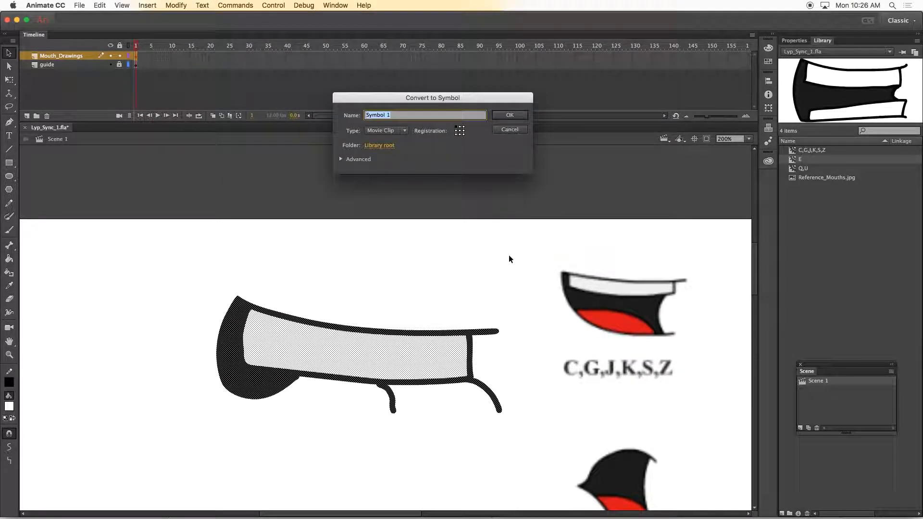
left_click(509, 129)
Step: Convert the selected drawing into a Movie Clip symbol named "Vee, E, Fah" and remove its instance from the stage
scroll(507, 159, "left", 3)
scroll(495, 164, "right", 8)
left_click(175, 5)
left_click(200, 32)
type("Vee, E, Fah")
key("Return")
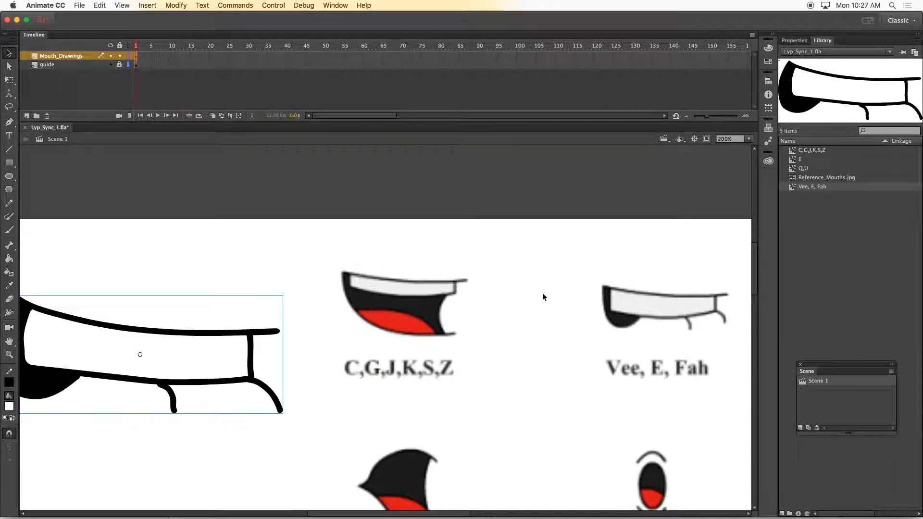
key("Delete")
Step: Set the fill colour to black and brush the O mouth's oval, tongue line and the creases above and below
scroll(221, 350, "down", 3)
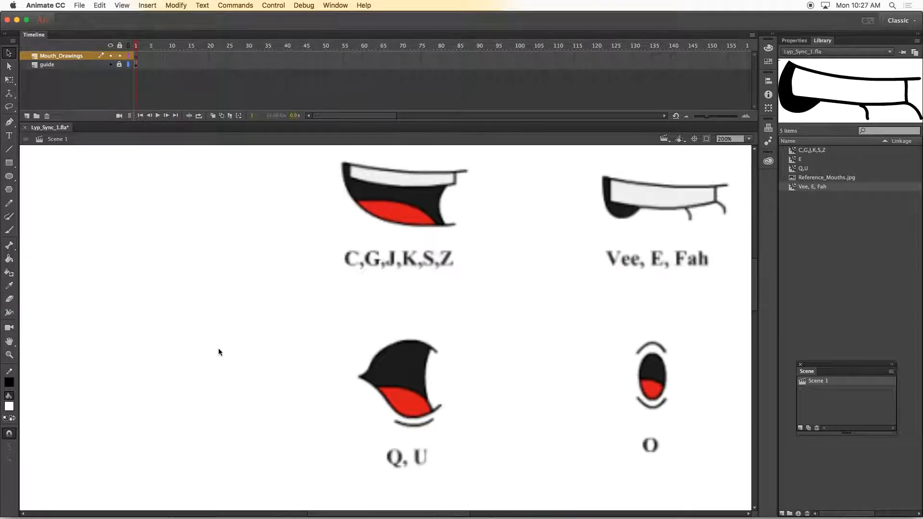
left_click(9, 230)
left_click(9, 406)
left_click(47, 317)
mouse_move(248, 228)
left_mouse_down()
mouse_move(253, 344)
mouse_move(205, 210)
mouse_move(252, 237)
left_mouse_up()
left_click_drag(149, 196, 246, 201)
left_click_drag(240, 402, 151, 412)
key("super+z")
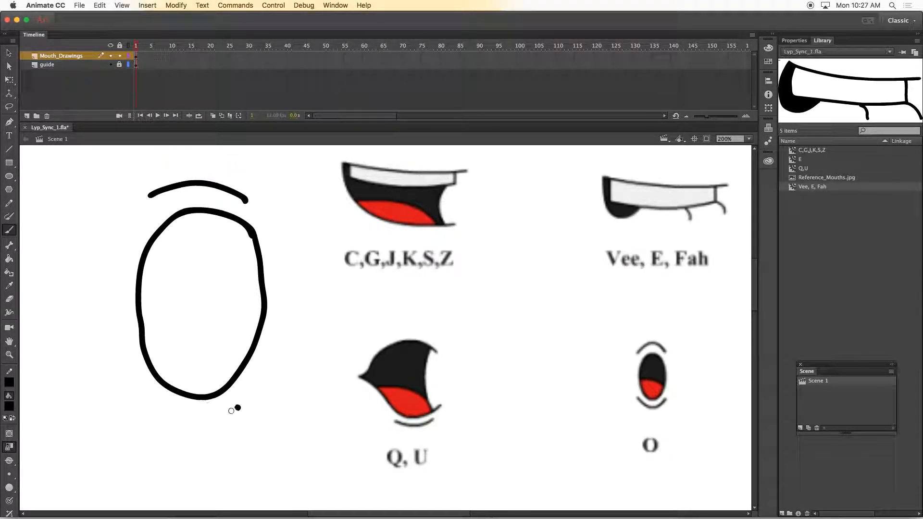
left_click_drag(241, 401, 151, 411)
left_click_drag(252, 343, 141, 335)
Step: Fill the O mouth's tongue with the red and its upper interior with the dark colour sampled from Q, U
key("i")
left_click(408, 405)
left_click(229, 365)
key("i")
left_click(402, 363)
left_click(200, 295)
left_click(246, 270)
Step: Convert the whole O drawing into a Movie Clip symbol named "O" and remove its instance from the stage
key("v")
key("super+a")
key("F8")
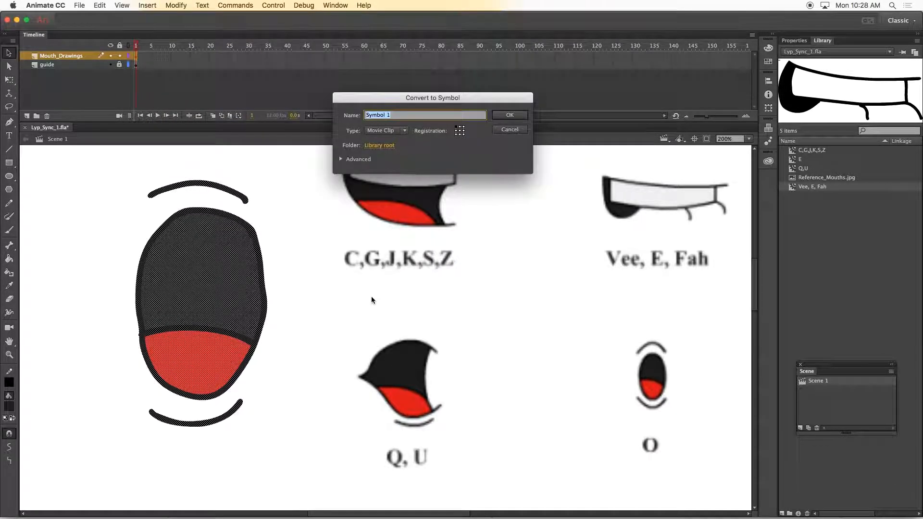
type("O")
key("Return")
key("Delete")
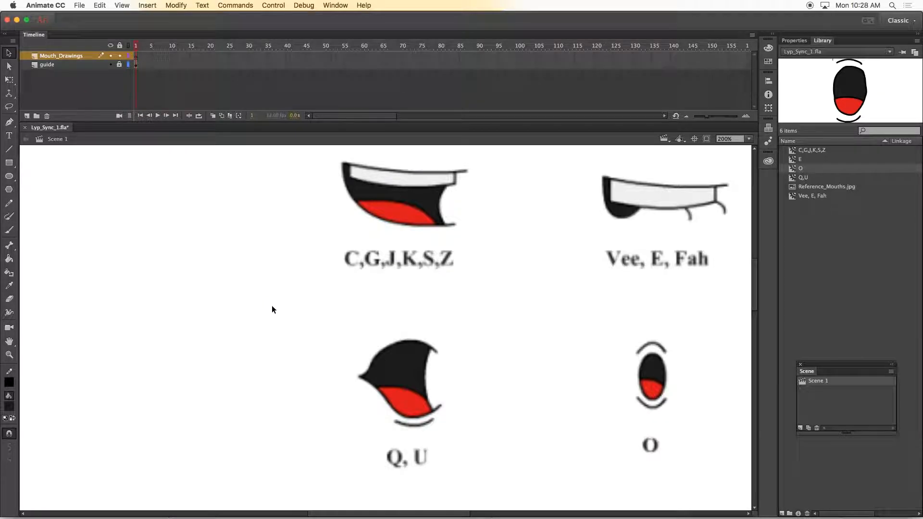
Step: Brush the Start - Wha, Y mouth with its lower crease and fill it with the dark colour sampled from Q, U
scroll(284, 302, "down", 3)
left_click(9, 230)
mouse_move(301, 319)
left_mouse_down()
mouse_move(198, 257)
mouse_move(45, 324)
mouse_move(78, 336)
mouse_move(44, 324)
left_mouse_up()
mouse_move(233, 390)
left_mouse_down()
mouse_move(129, 408)
mouse_move(112, 402)
left_mouse_up()
key("i")
left_click(404, 220)
left_click(182, 313)
Step: Convert the whole drawing into a Movie Clip symbol named "Wha, Y" and remove its instance from the stage
scroll(266, 339, "right", 6)
scroll(266, 339, "left", 6)
left_click(9, 53)
left_click_drag(29, 174, 312, 445)
left_click(176, 5)
left_click(190, 31)
type("Wha, Y")
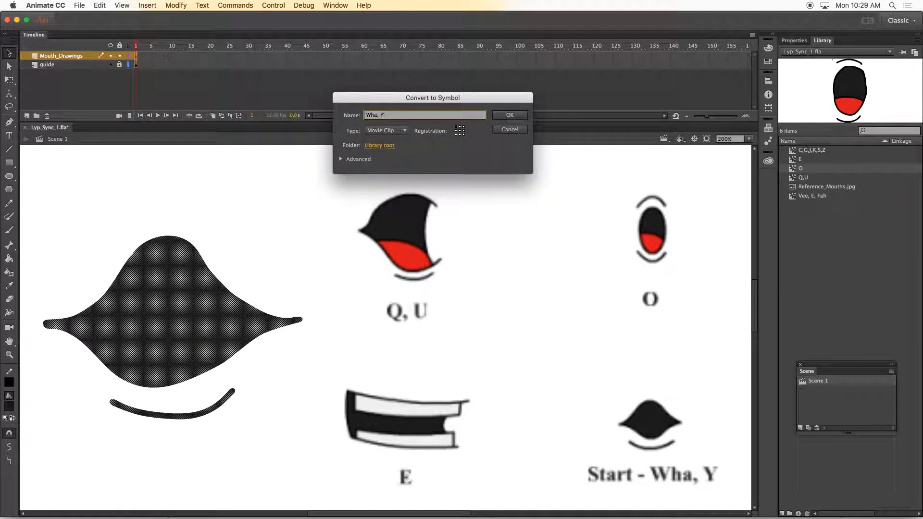
key("Return")
key("Delete")
Step: Unlock the guide layer and mirror its reference chart horizontally with the Free Transform tool
scroll(134, 231, "right", 5)
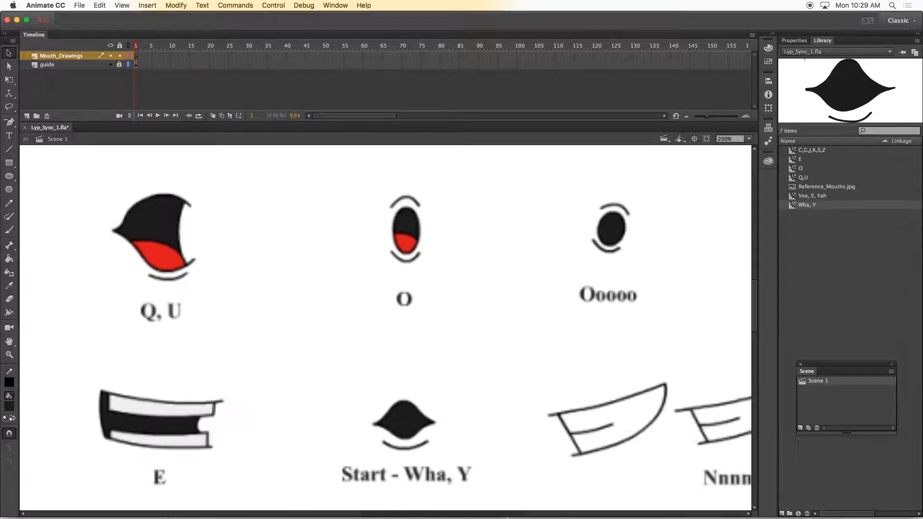
scroll(437, 353, "right", 5)
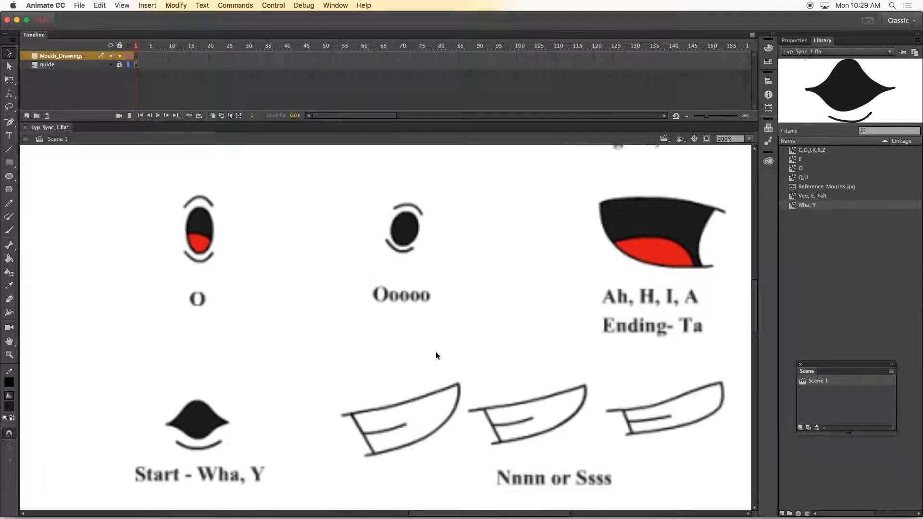
key("super+minus")
left_click(72, 65)
left_click(119, 64)
left_click(171, 182)
left_click(9, 80)
left_click_drag(112, 318, 603, 318)
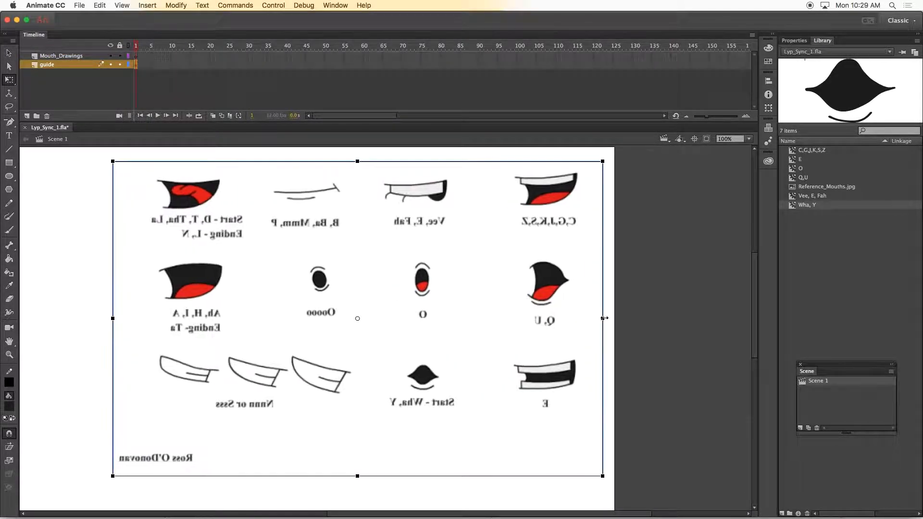
Step: Move the mirrored reference chart to the right and relock the guide layer, returning to the Mouth_Drawings layer
left_click_drag(538, 308, 641, 307)
left_click(119, 64)
left_click(136, 56)
Step: Brush the outline of the Nnnn or Ssss mouth beside the mirrored chart and erase the lower line's overshoot
left_click(9, 230)
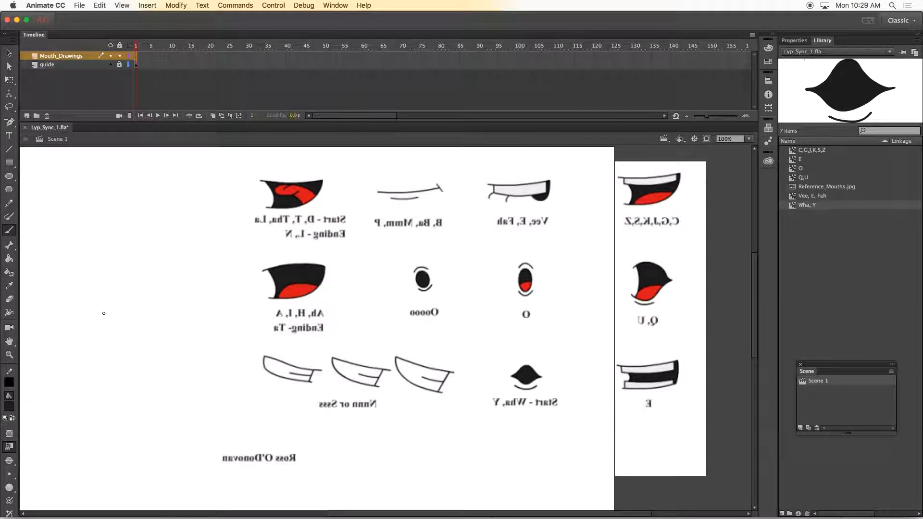
key("super+equal")
scroll(144, 320, "left", 8)
mouse_move(422, 268)
left_mouse_down()
mouse_move(192, 301)
mouse_move(423, 377)
mouse_move(183, 251)
mouse_move(431, 380)
left_mouse_up()
key("super+z")
left_click_drag(412, 288, 394, 379)
left_click_drag(444, 274, 422, 284)
key("e")
left_click_drag(432, 378, 408, 383)
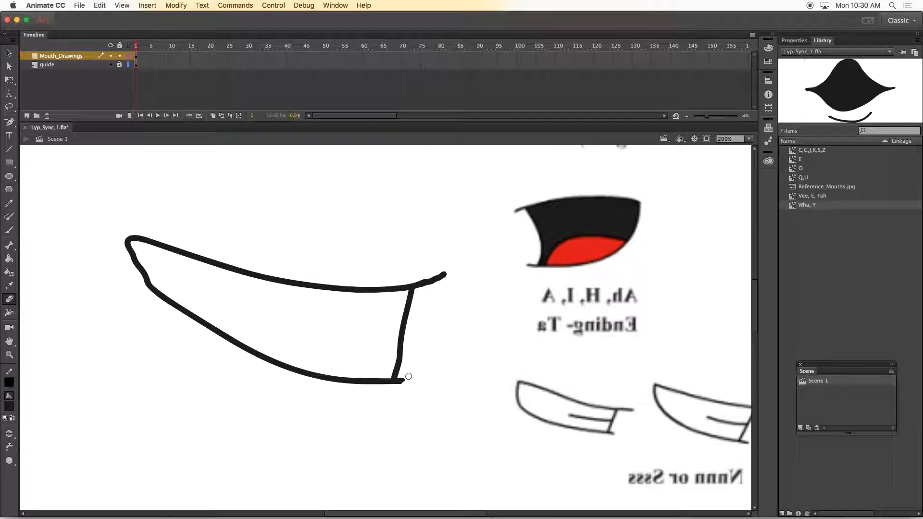
Step: Brush the short line between the teeth of the Nnnn or Ssss mouth and fill the mouth with white
key("b")
left_click_drag(399, 339, 271, 319)
left_click(9, 406)
left_click(46, 345)
key("k")
left_click(240, 330)
key("super+minus")
key("v")
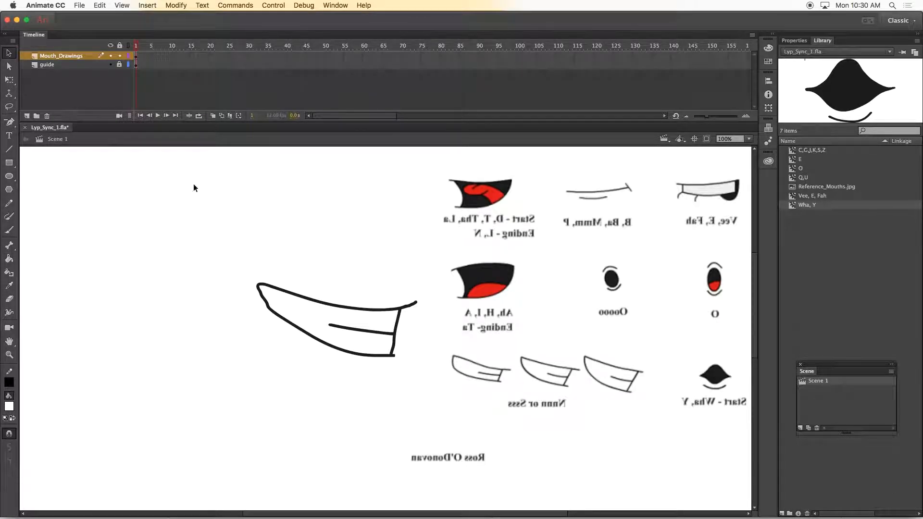
Step: Convert the drawn teeth mouth to a Movie Clip symbol named "Nnnn, Ssss" and remove it from the stage
left_click_drag(193, 226, 433, 367)
left_click(175, 4)
left_click(203, 32)
type("Nnnn,")
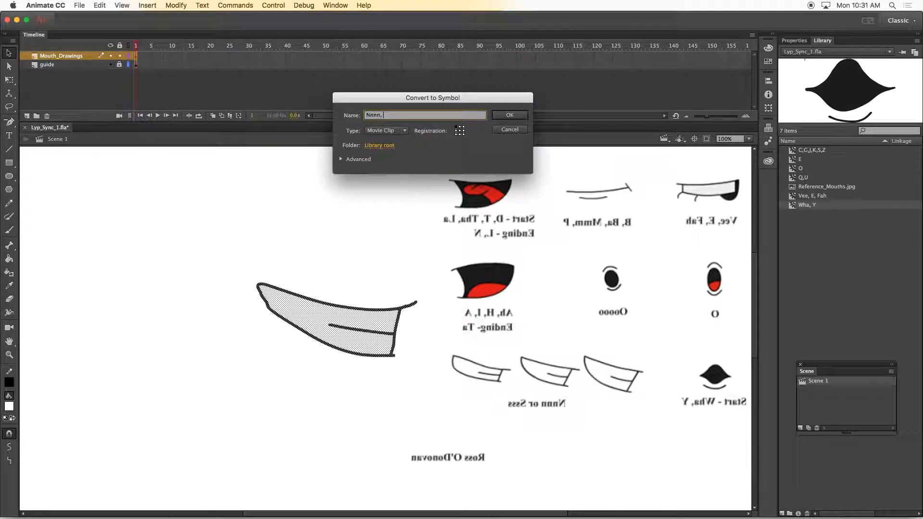
type(" Ssss")
key("Return")
key("Delete")
left_click(809, 179)
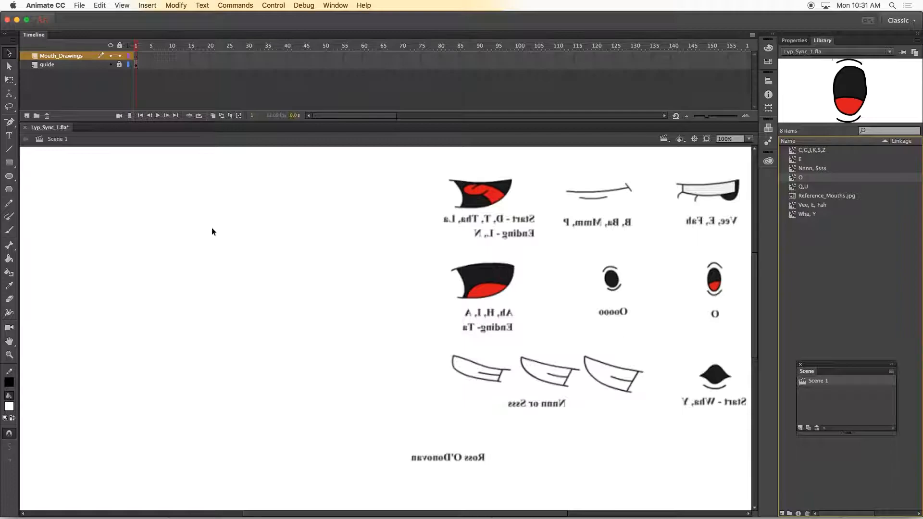
Step: Brush the Oooo mouth as an oval with curved lines above and below, tidy its outline, and fill it with black
left_click(9, 230)
left_click(9, 407)
left_click(44, 383)
mouse_move(319, 272)
left_mouse_down()
mouse_move(249, 249)
mouse_move(322, 281)
left_mouse_up()
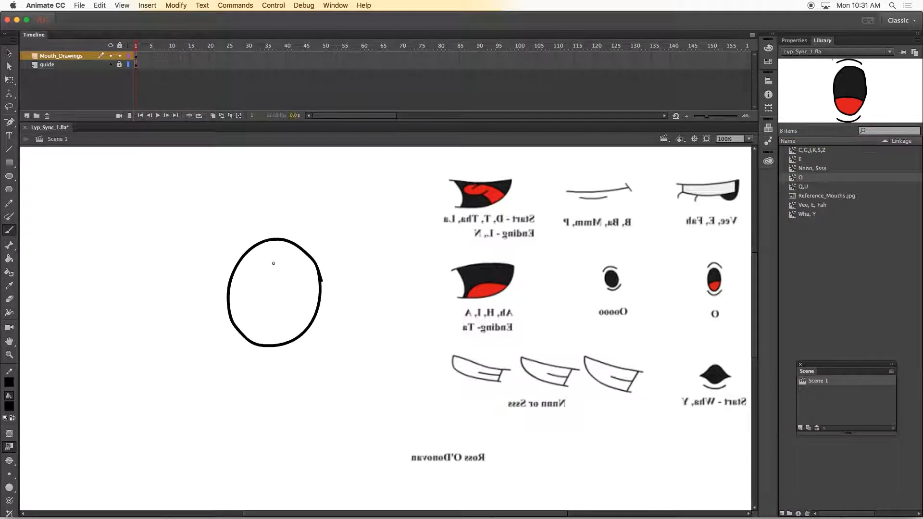
left_click_drag(317, 240, 233, 234)
left_click_drag(227, 349, 322, 342)
key("e")
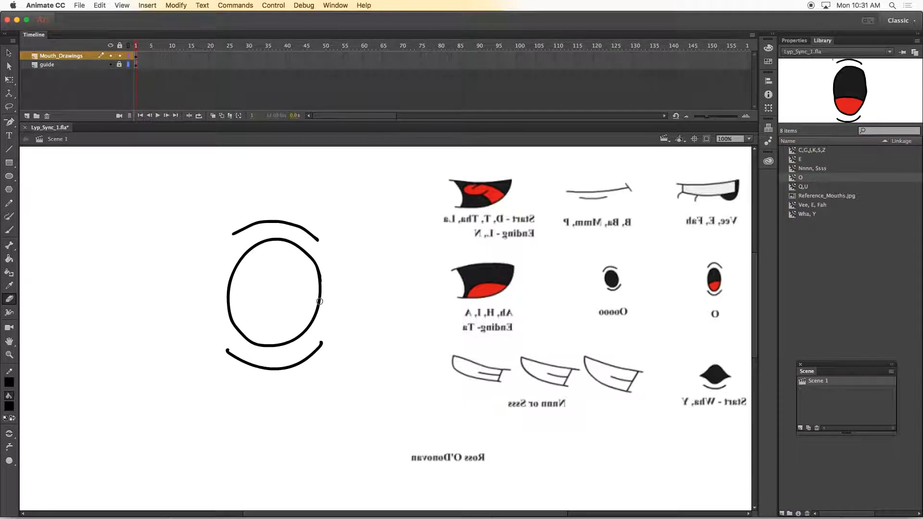
key("k")
left_click(308, 326)
Step: Convert the black oval mouth and its curved lines to a symbol named "Oooo" and remove it from the stage
left_click(9, 53)
left_click_drag(160, 180, 365, 408)
left_click(176, 5)
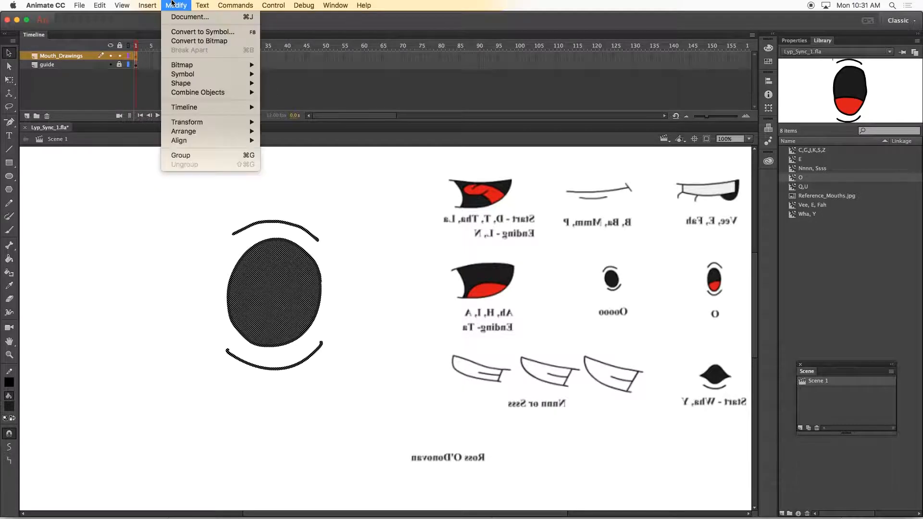
left_click(202, 32)
type("Oooo")
key("Return")
left_click_drag(388, 514, 431, 514)
left_click(831, 214)
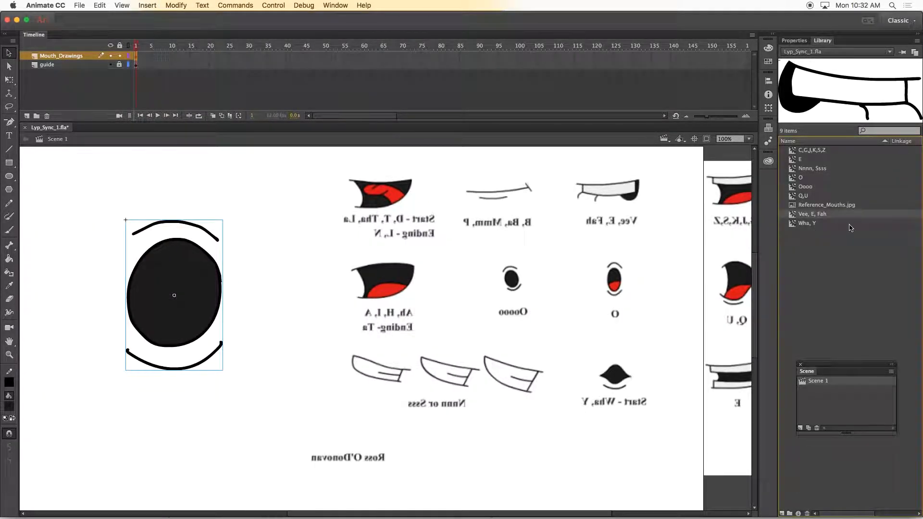
left_click(186, 279)
key("Delete")
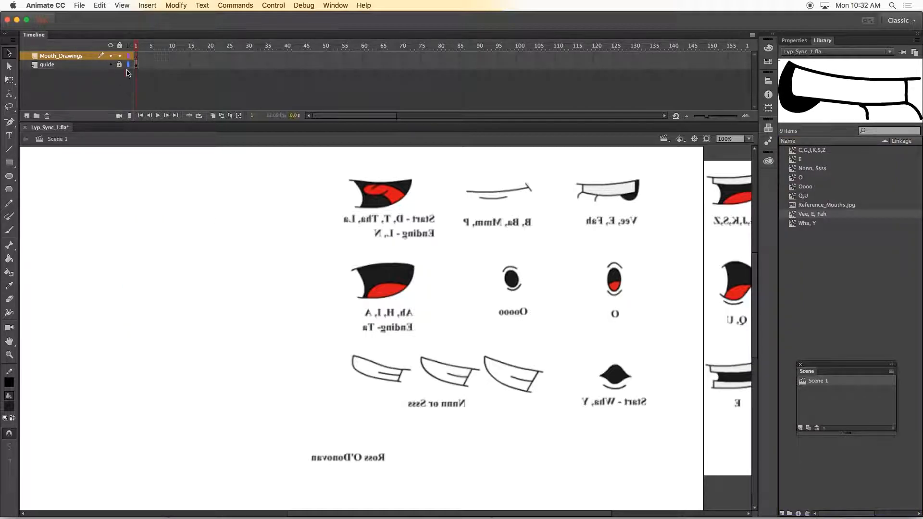
Step: Unlock the guide layer, flip its reference chart horizontally back to readable orientation, and move the chart to the left
left_click(119, 64)
left_click(135, 65)
left_click(9, 80)
left_click_drag(306, 318, 756, 321)
left_click_drag(684, 270, 284, 264)
Step: Brush the D, T, Tha, La mouth outline with a curled tongue beside the chart and erase the lower corner's overshoot
left_click(9, 230)
mouse_move(526, 214)
left_mouse_down()
mouse_move(380, 209)
mouse_move(581, 342)
left_mouse_up()
left_click_drag(537, 255, 566, 344)
key("e")
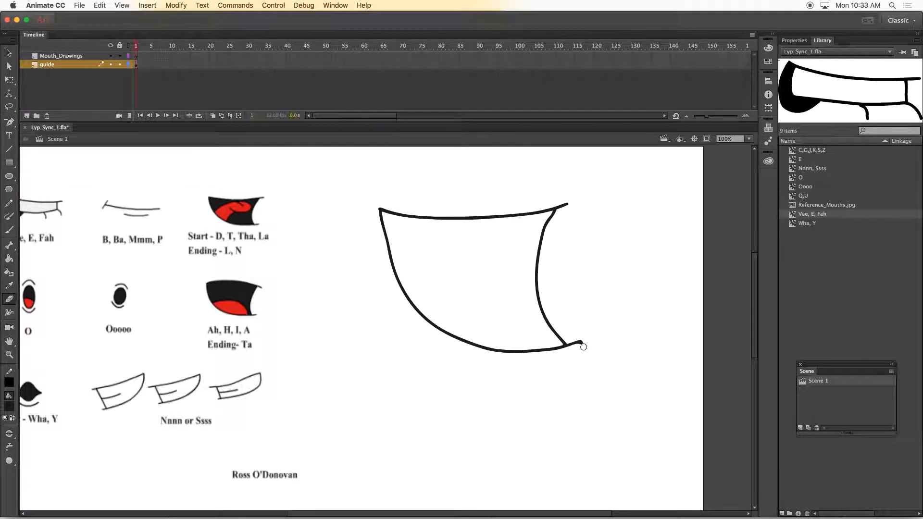
left_click(9, 230)
mouse_move(447, 258)
left_mouse_down()
mouse_move(486, 238)
mouse_move(401, 286)
left_mouse_up()
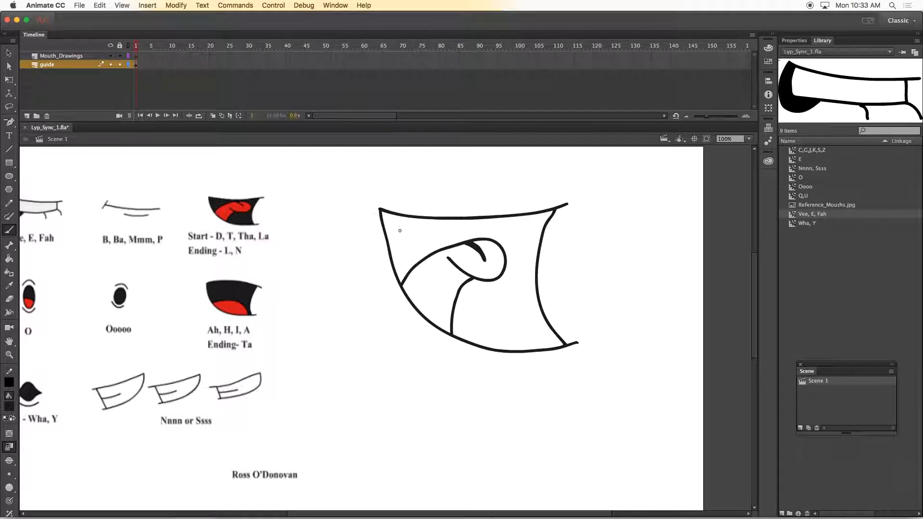
Step: Fill the tongue with the chart's red and the rest of the D, T, Tha, La mouth with its black
key("i")
left_click(226, 212)
left_click(425, 283)
key("i")
left_click(215, 203)
left_click(395, 254)
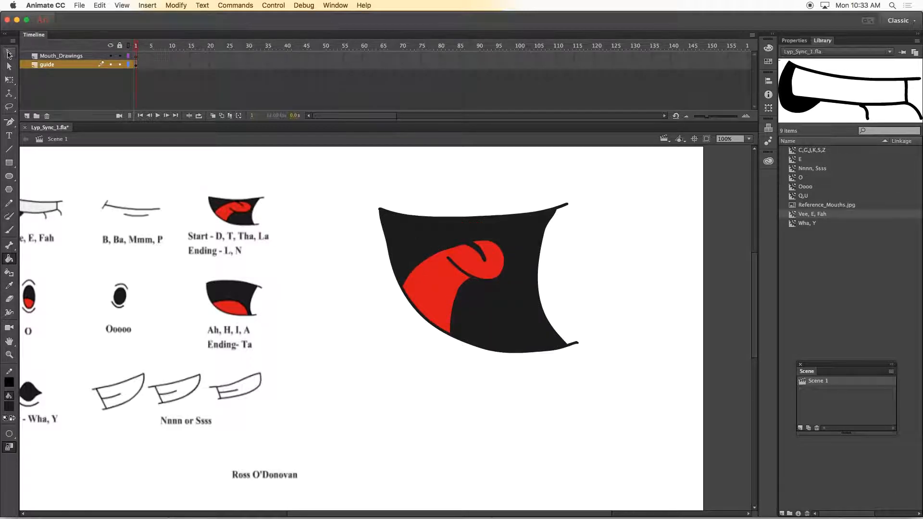
Step: Convert the curled-tongue mouth to a symbol named "Start - D, T, Tha, La, Ending - L, N" and remove it from the stage
left_click(10, 55)
left_click_drag(340, 161, 626, 392)
left_click(175, 5)
left_click(204, 32)
type("D, T, Tha, La, Endin")
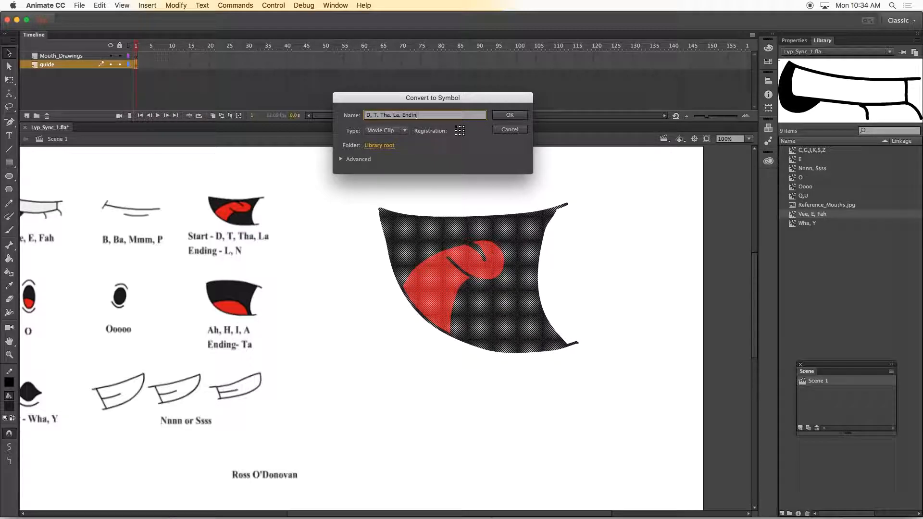
type("Start -")
key("Return")
key("Delete")
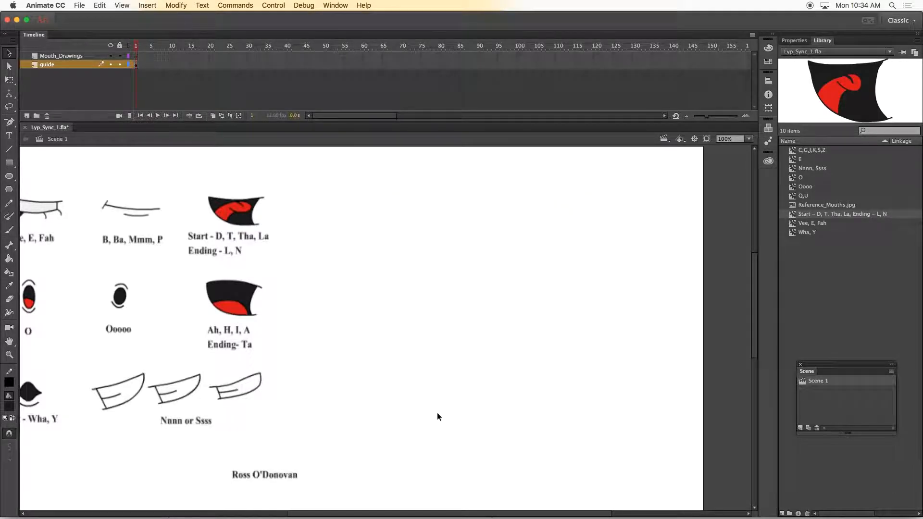
Step: Brush the outline and tongue line of the Ah, H, I, A mouth beside the chart, correcting stray strokes
key("b")
mouse_move(378, 211)
left_mouse_down()
mouse_move(542, 222)
mouse_move(387, 309)
mouse_move(542, 355)
mouse_move(525, 219)
mouse_move(527, 358)
mouse_move(429, 309)
mouse_move(393, 313)
left_mouse_up()
key("super+z")
key("e")
Step: Fill the Ah, H, I, A mouth's tongue with the chart's red and the rest with its black
key("i")
left_click(231, 309)
left_click(442, 337)
key("i")
left_click(234, 295)
left_click(433, 269)
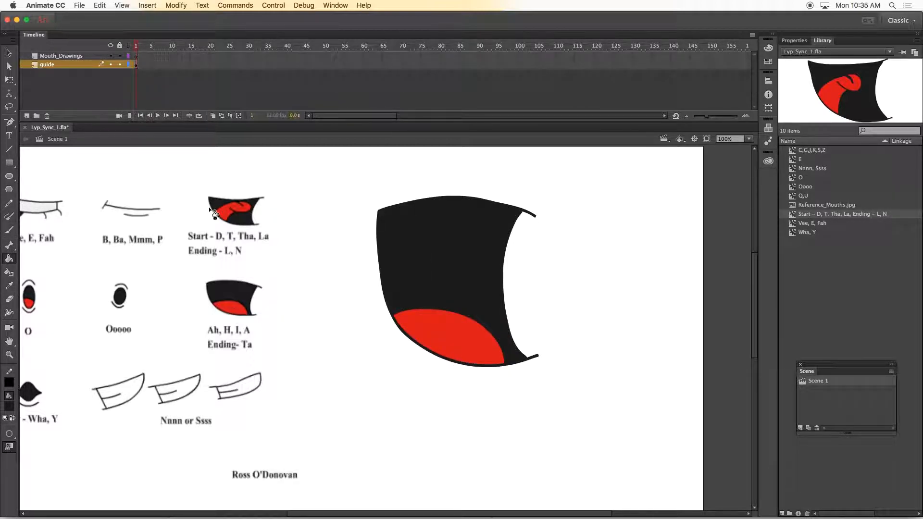
Step: Convert the finished open mouth to a symbol named "Ah, H, I, A Ending - Ta" and remove it from the stage
key("v")
double_click(439, 212)
key("F8")
type("Ah, H, I, A Ending - Ta")
key("Return")
key("Delete")
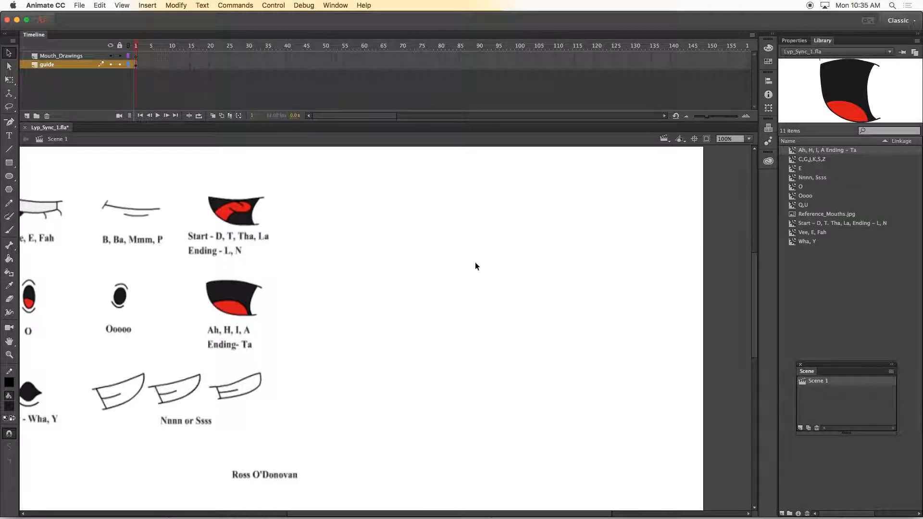
key("super+minus")
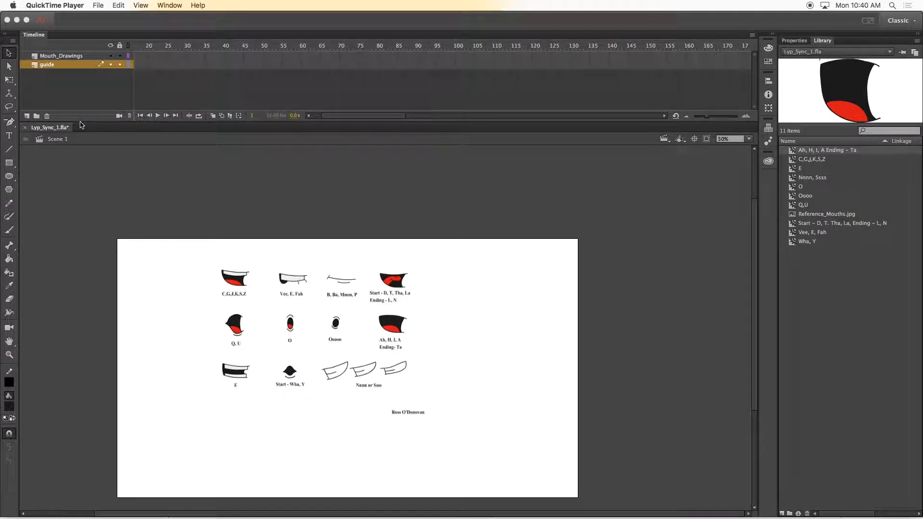
Step: Make Mouth_Drawings the active layer, and hide and lock the guide layer
left_click(73, 60)
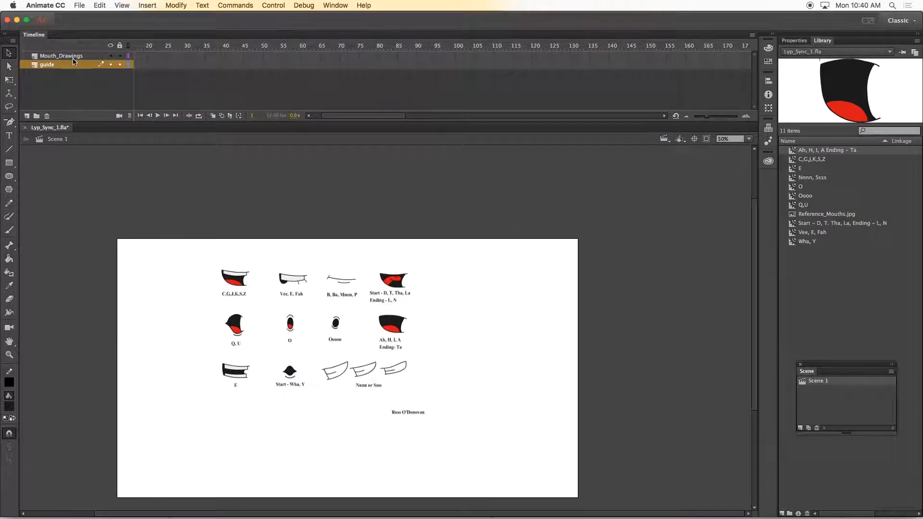
left_click(83, 58)
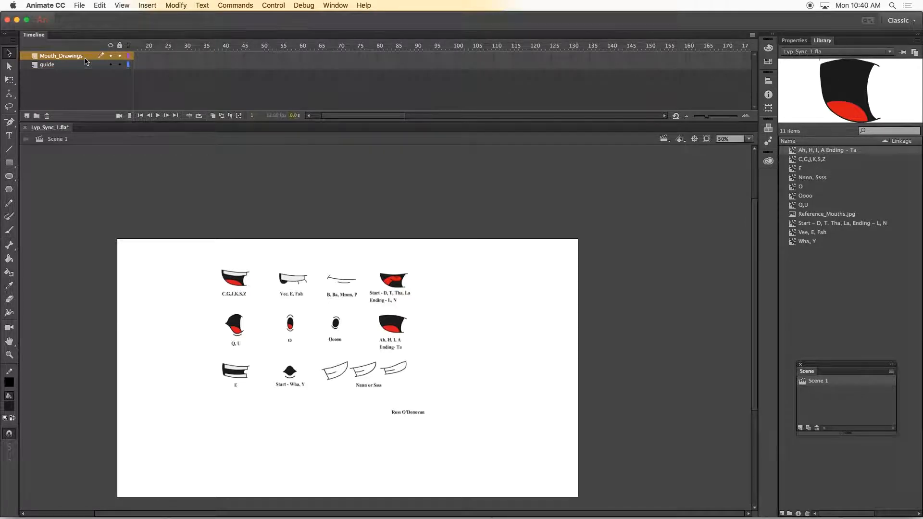
right_click(110, 59)
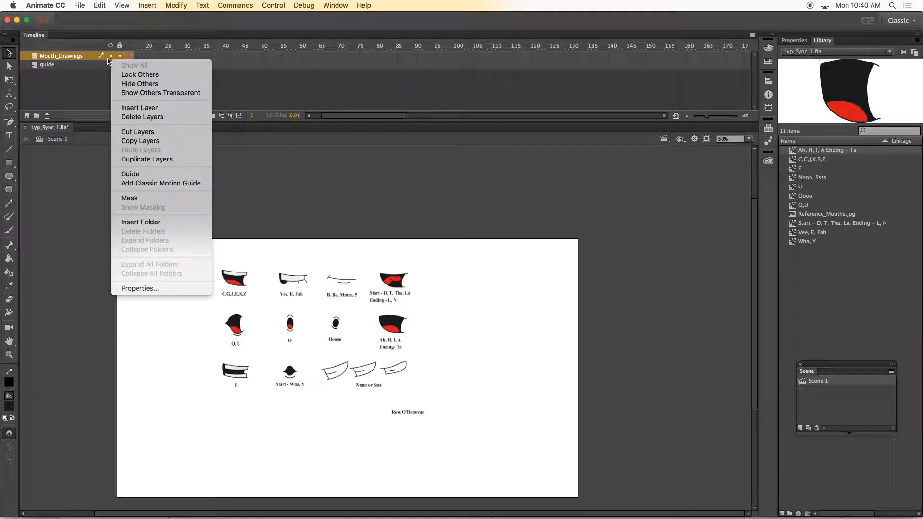
key("Escape")
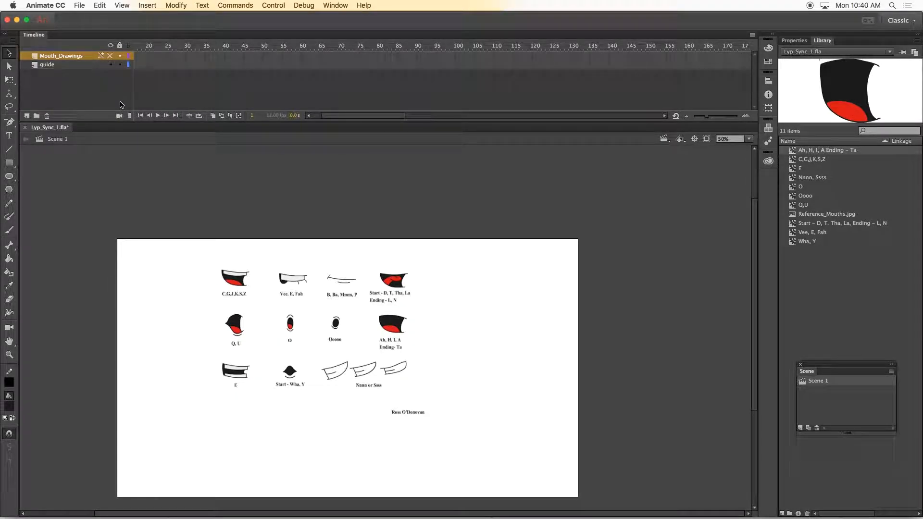
left_click(110, 64)
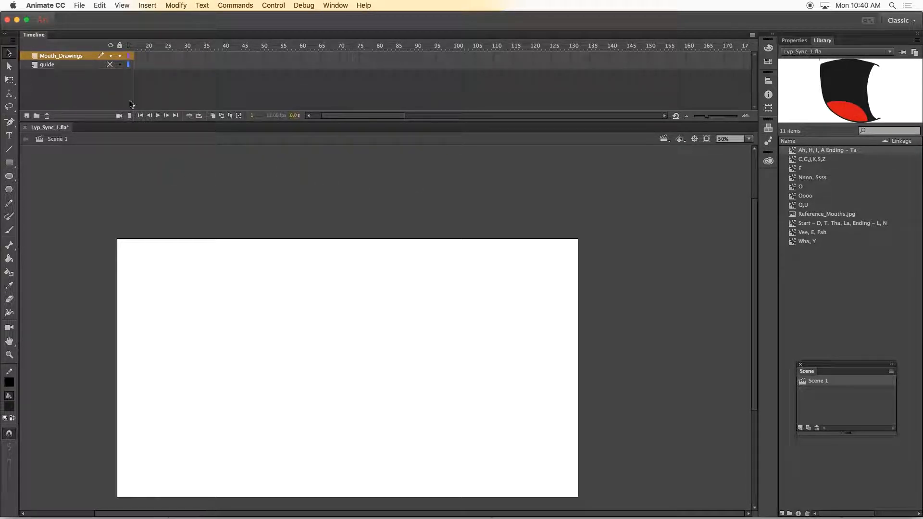
left_click(110, 65)
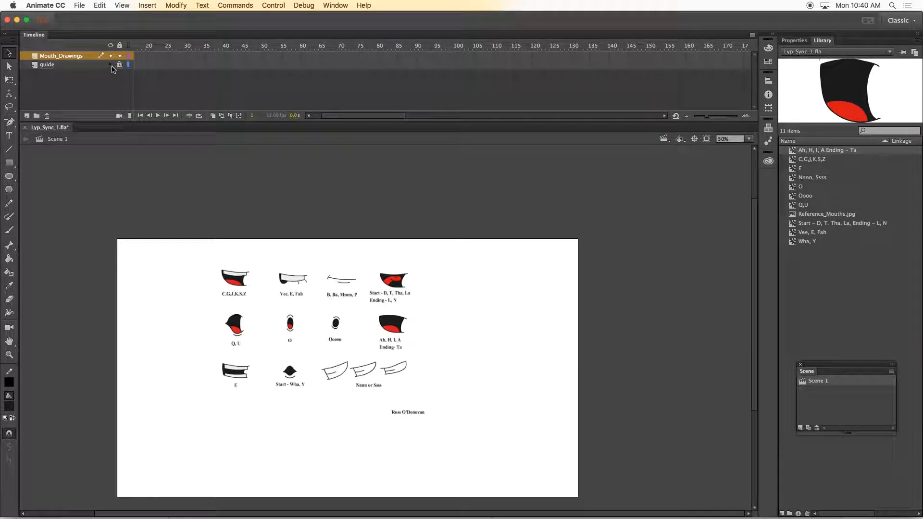
left_click(110, 64)
left_click(119, 65)
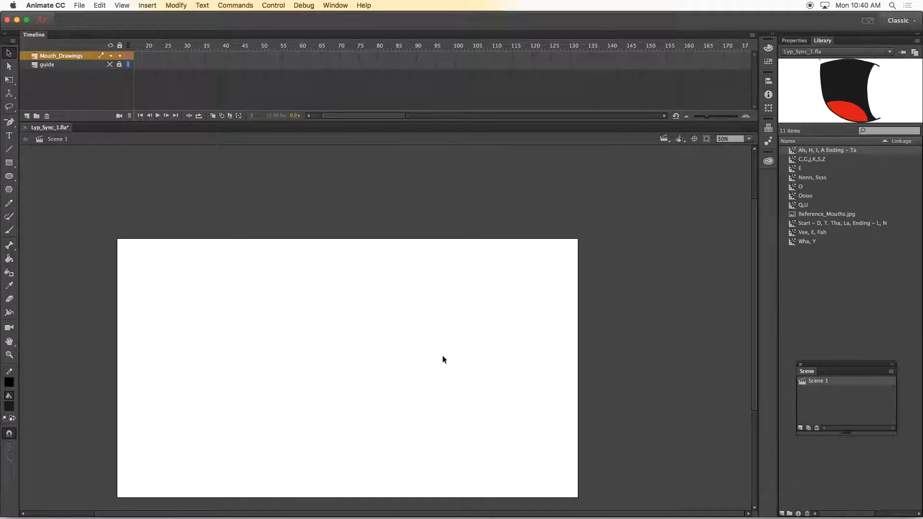
left_click(9, 230)
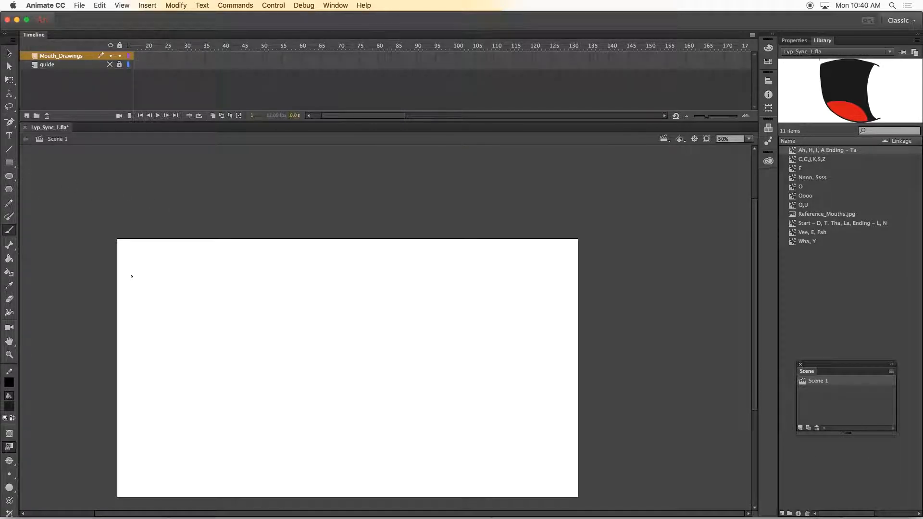
key("super+1")
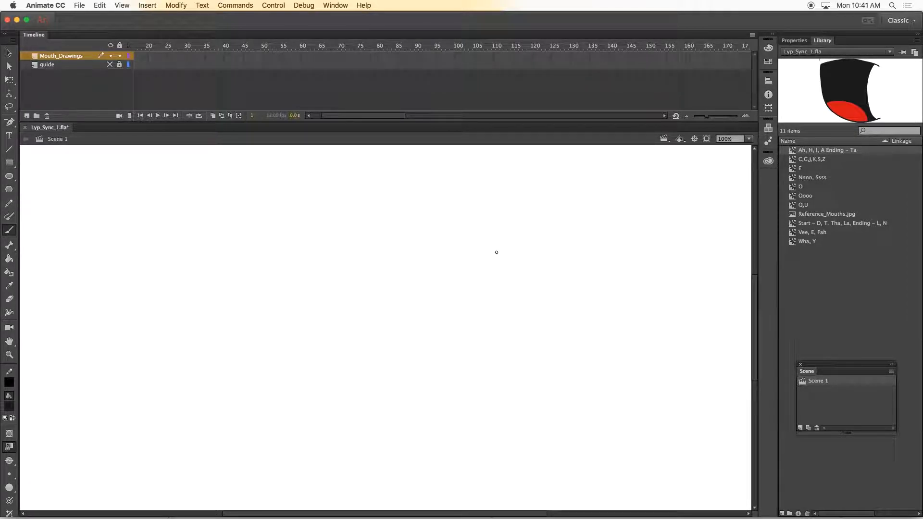
mouse_move(500, 202)
left_mouse_down()
mouse_move(513, 230)
mouse_move(480, 175)
mouse_move(499, 202)
left_mouse_up()
key("super+minus")
key("v")
key("Delete")
Step: Brush a large egg-shaped face outline in the middle of the stage and fill it with light blue
key("b")
mouse_move(439, 236)
left_mouse_down()
mouse_move(356, 262)
mouse_move(441, 239)
left_mouse_up()
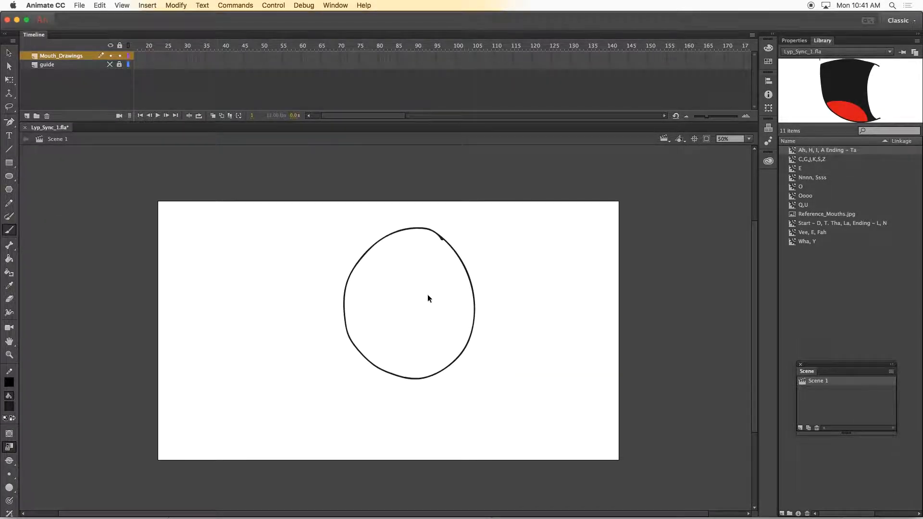
key("super+equal")
left_click_drag(754, 304, 754, 279)
left_click(9, 406)
left_click(76, 338)
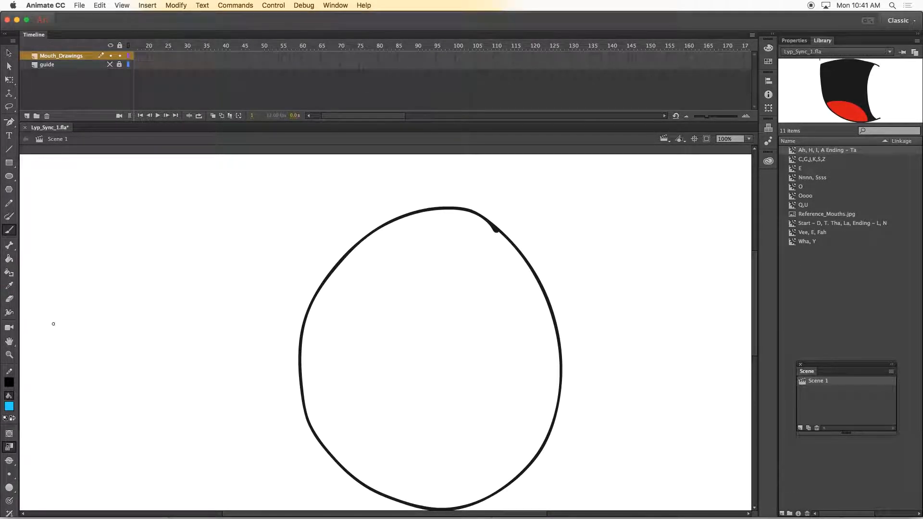
key("k")
left_click(380, 307)
Step: Erase the bump where the face outline's ends meet and refill the gap with the same light blue
left_click(9, 298)
left_click_drag(484, 224, 497, 237)
key("i")
left_click(471, 254)
left_click(491, 231)
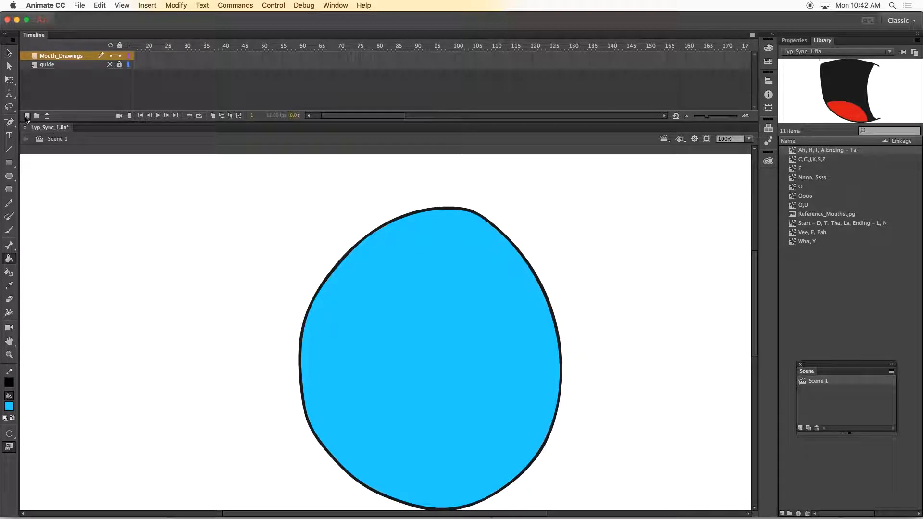
Step: Rename the Mouth_Drawings layer as Face and lock it
double_click(66, 57)
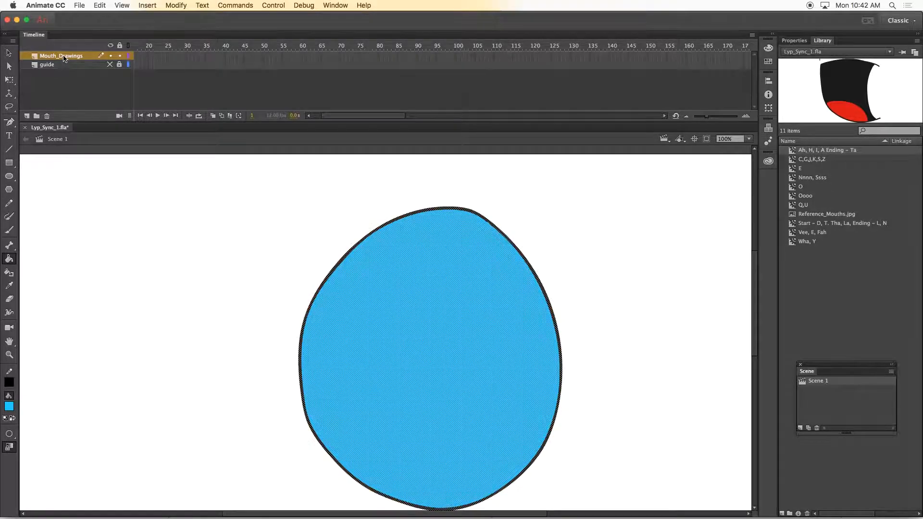
type("Face")
left_click(75, 96)
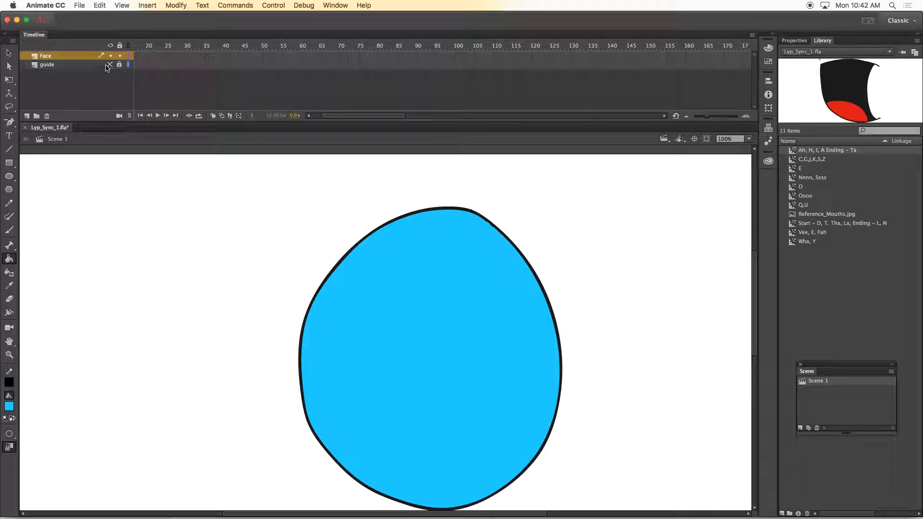
left_click(120, 56)
Step: Add a layer above Face and name it Mouth
left_click(27, 115)
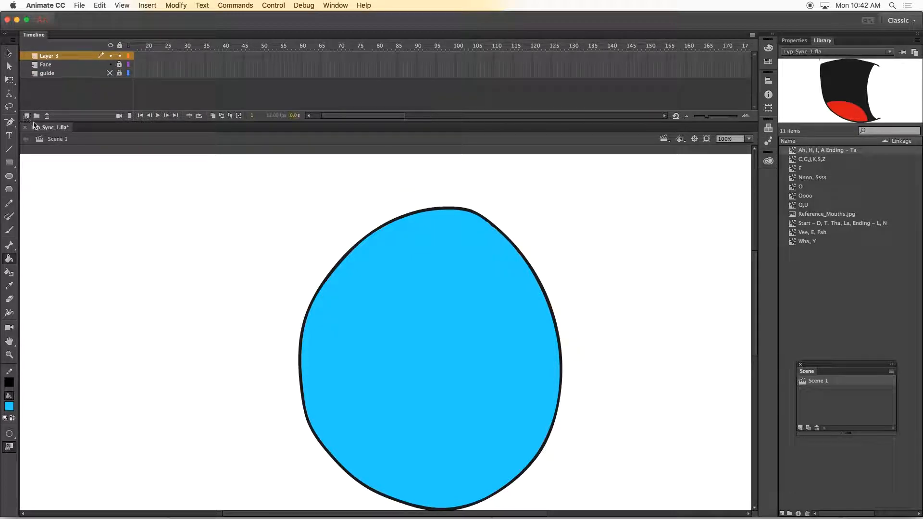
double_click(69, 57)
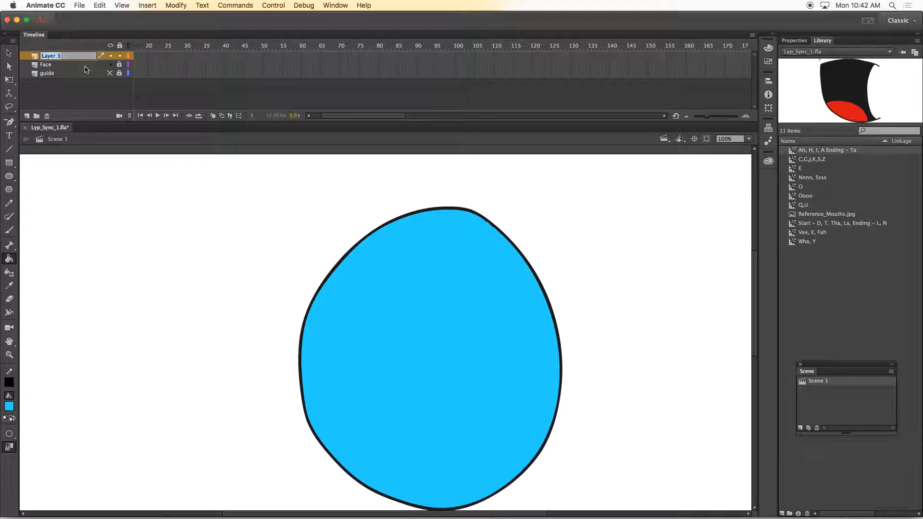
type("Mouth")
left_click(61, 102)
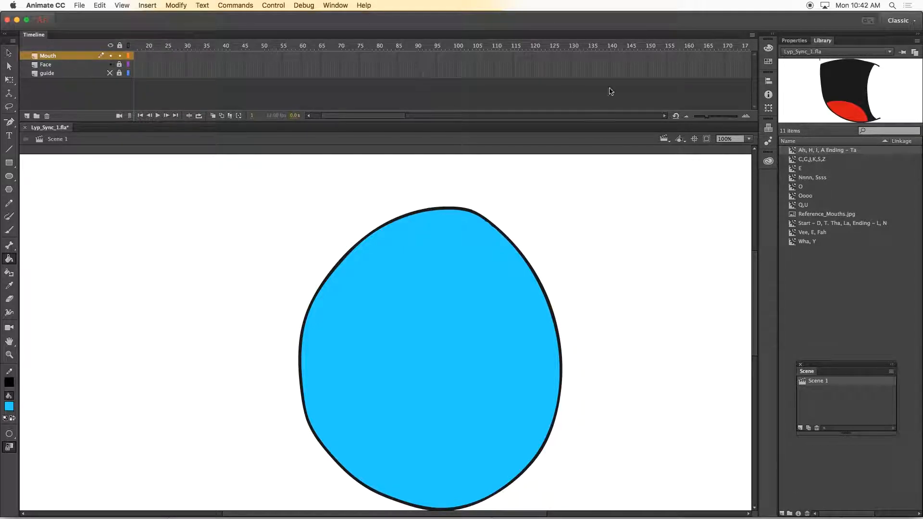
Step: Place the O mouth symbol from the library on the lower part of the face and adjust its position
left_click(839, 187)
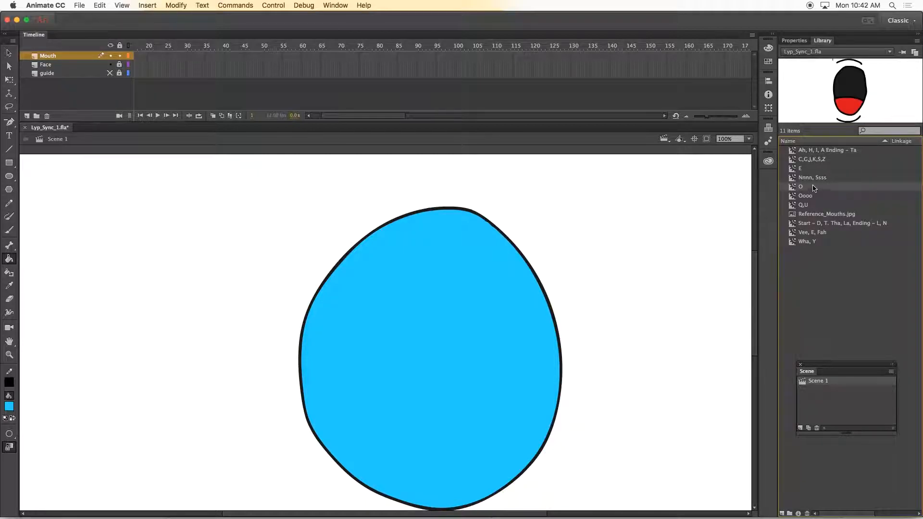
left_click_drag(851, 88, 480, 408)
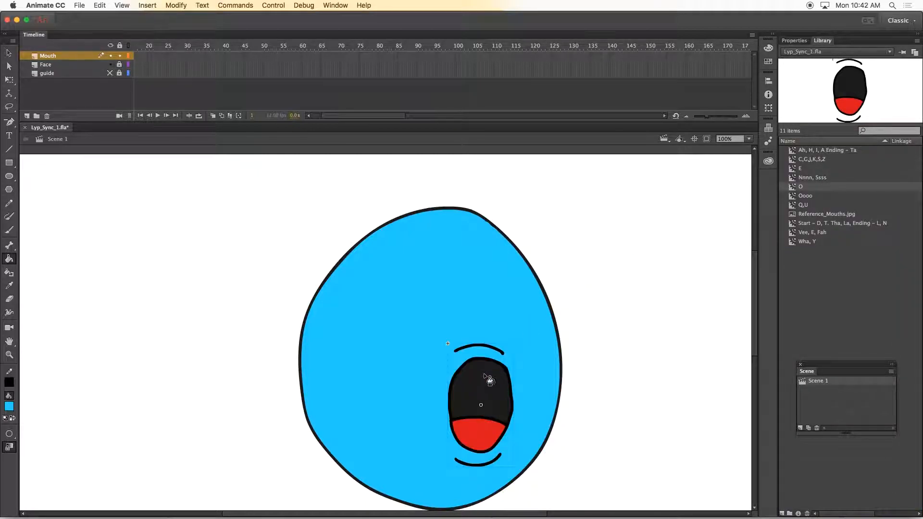
key("v")
mouse_move(483, 383)
left_mouse_down()
mouse_move(465, 385)
mouse_move(473, 387)
left_mouse_up()
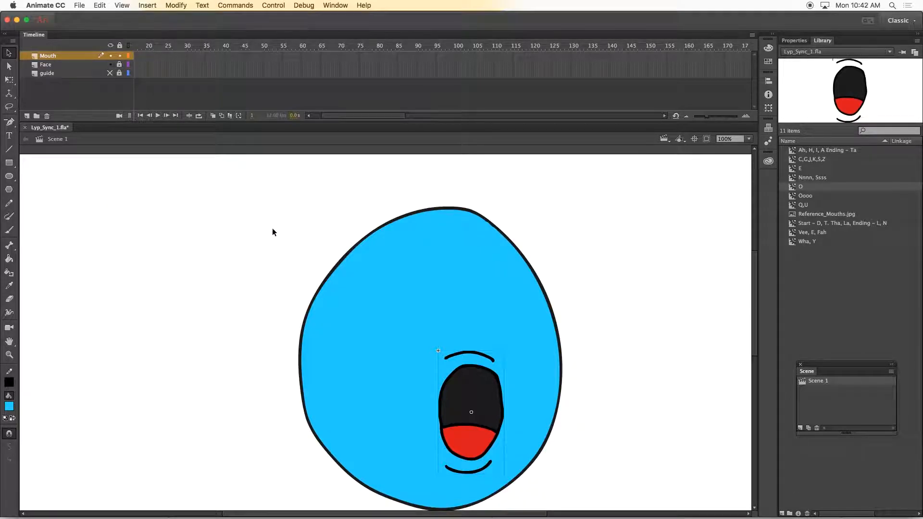
Step: Nudge the O mouth slightly upward, and make Face the editable layer by locking Mouth and unlocking Face
left_click_drag(471, 399, 469, 390)
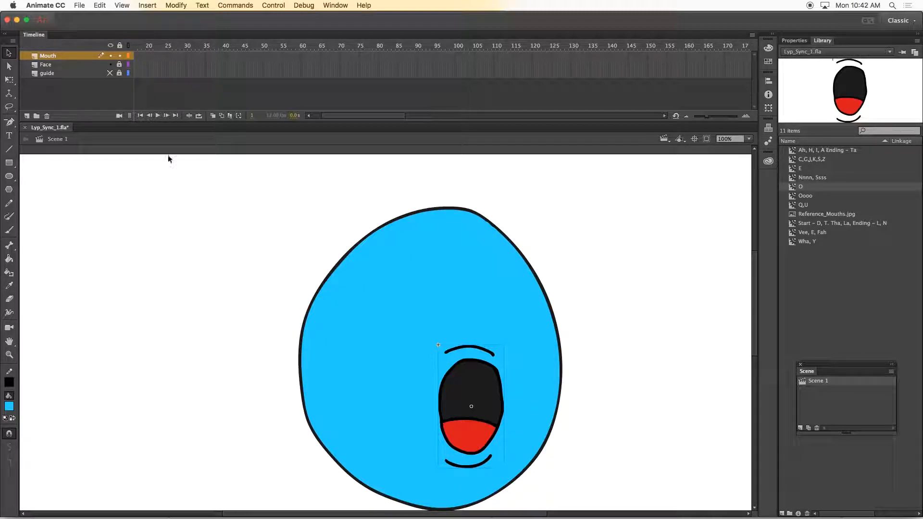
left_click(120, 56)
left_click(119, 65)
left_click(87, 66)
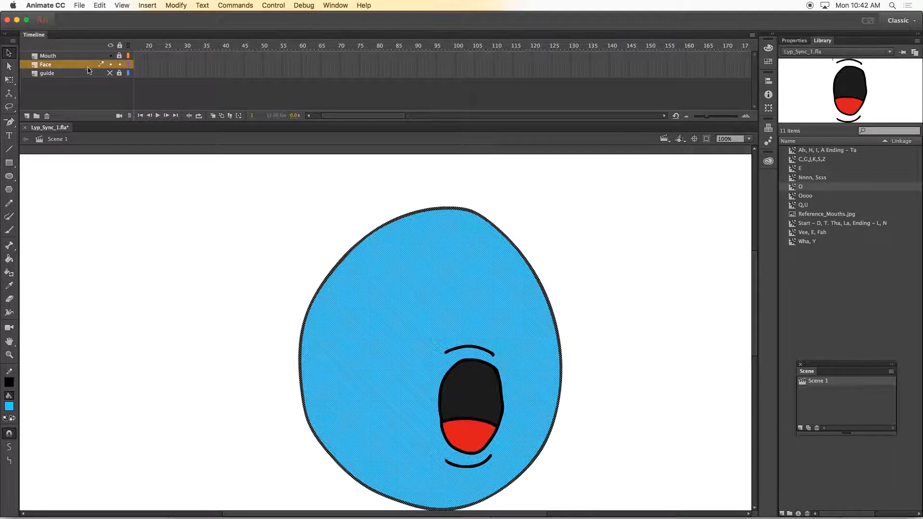
left_click(234, 186)
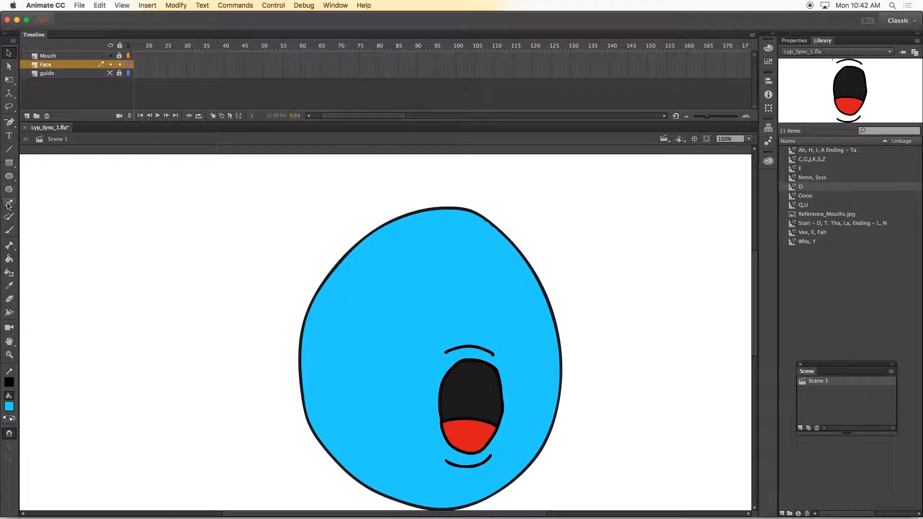
Step: Brush two ears with inner outlines, curly hair strokes along the top of the head, and small tufts down its side
left_click(9, 230)
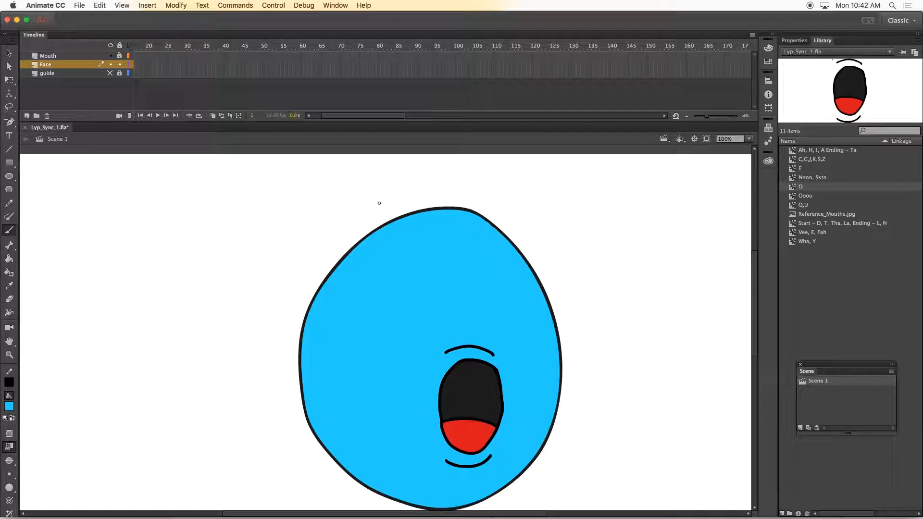
mouse_move(383, 239)
left_mouse_down()
mouse_move(306, 243)
mouse_move(351, 282)
left_mouse_up()
left_click_drag(497, 229, 524, 256)
mouse_move(384, 242)
left_mouse_down()
mouse_move(353, 217)
mouse_move(317, 236)
mouse_move(358, 278)
left_mouse_up()
left_click_drag(507, 236, 521, 249)
left_click_drag(377, 262, 360, 264)
mouse_move(469, 222)
left_mouse_down()
mouse_move(397, 214)
mouse_move(401, 228)
mouse_move(478, 206)
mouse_move(488, 224)
left_mouse_up()
mouse_move(331, 289)
left_mouse_down()
mouse_move(323, 282)
mouse_move(315, 295)
left_mouse_up()
mouse_move(316, 320)
left_mouse_down()
mouse_move(308, 310)
mouse_move(303, 326)
left_mouse_up()
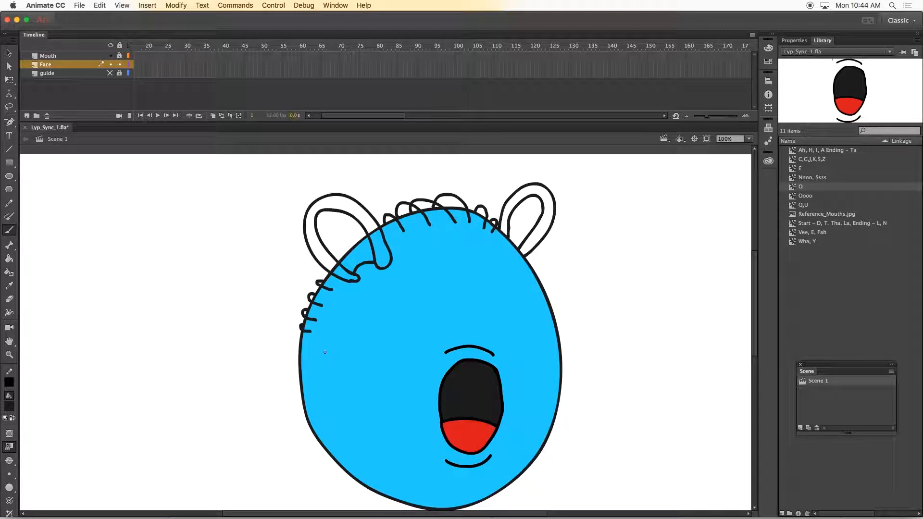
Step: Fill the larger ear with the face's light blue and erase the head outline crossing it
key("i")
left_click(435, 298)
left_click(339, 234)
key("e")
mouse_move(341, 262)
left_mouse_down()
mouse_move(361, 240)
mouse_move(334, 266)
left_mouse_up()
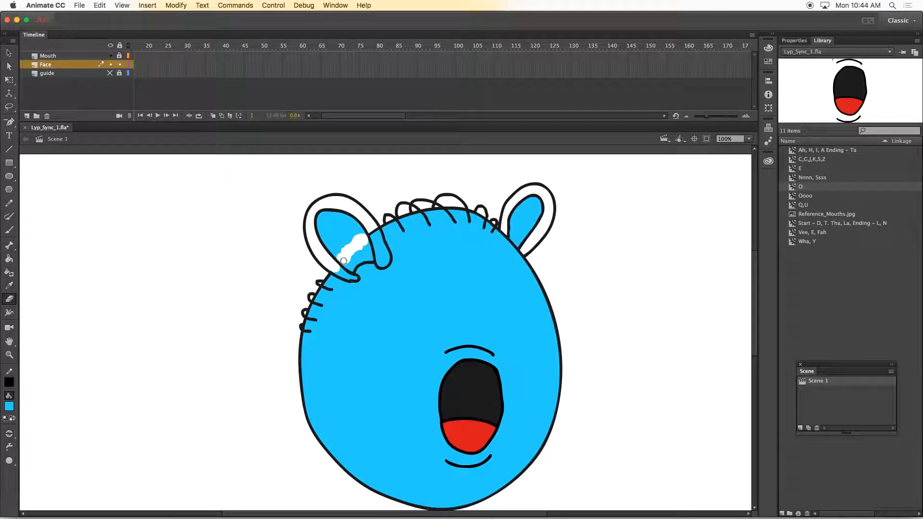
key("k")
left_click(368, 267)
Step: Fill the inner area of both ears with yellow-orange and the smaller ear's rim with the face's light blue
left_click(9, 406)
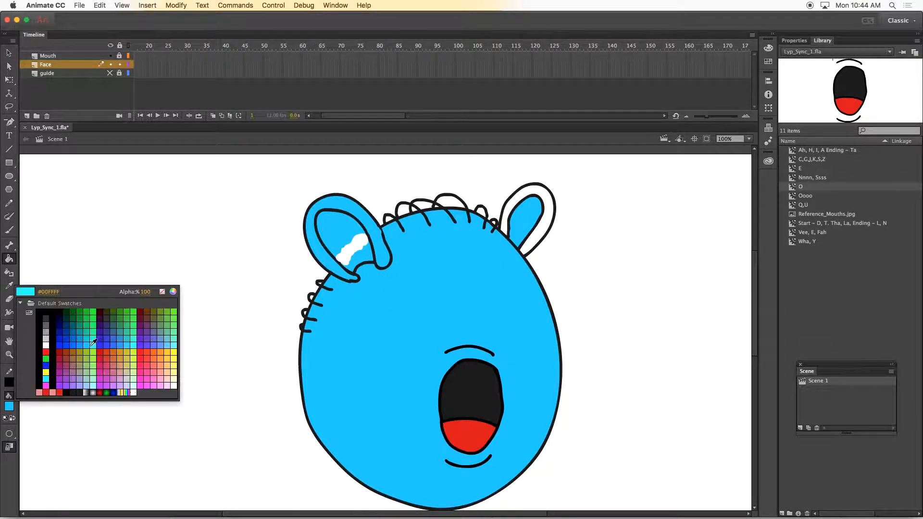
left_click(72, 389)
left_click(353, 250)
left_click(337, 231)
left_click(514, 229)
key("i")
left_click(373, 226)
left_click(522, 194)
Step: Sample the black outline colour and brush over the inner outlines of both ears to thicken and clean them
key("i")
left_click(400, 228)
key("b")
left_click_drag(379, 225, 387, 249)
key("super+equal")
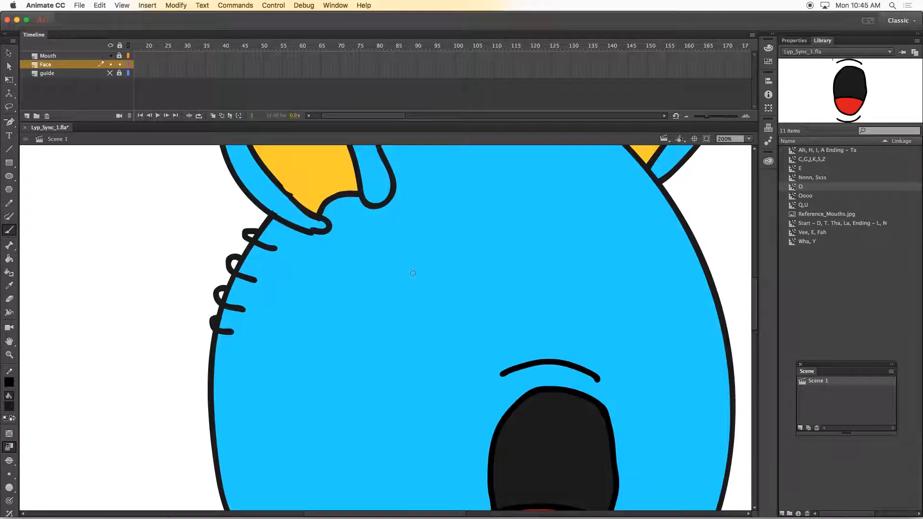
scroll(412, 278, "up", 3)
left_click_drag(372, 195, 385, 237)
mouse_move(317, 286)
left_mouse_down()
mouse_move(268, 247)
mouse_move(242, 173)
mouse_move(323, 179)
mouse_move(362, 261)
mouse_move(391, 260)
mouse_move(372, 194)
left_mouse_up()
mouse_move(318, 290)
left_mouse_down()
mouse_move(323, 307)
mouse_move(258, 279)
mouse_move(238, 255)
left_mouse_up()
left_click_drag(313, 304, 275, 289)
scroll(576, 253, "down", 2)
scroll(576, 253, "up", 3)
scroll(576, 253, "left", 2)
scroll(575, 252, "right", 4)
mouse_move(555, 256)
left_mouse_down()
mouse_move(578, 187)
mouse_move(624, 196)
mouse_move(582, 277)
left_mouse_up()
key("super+minus")
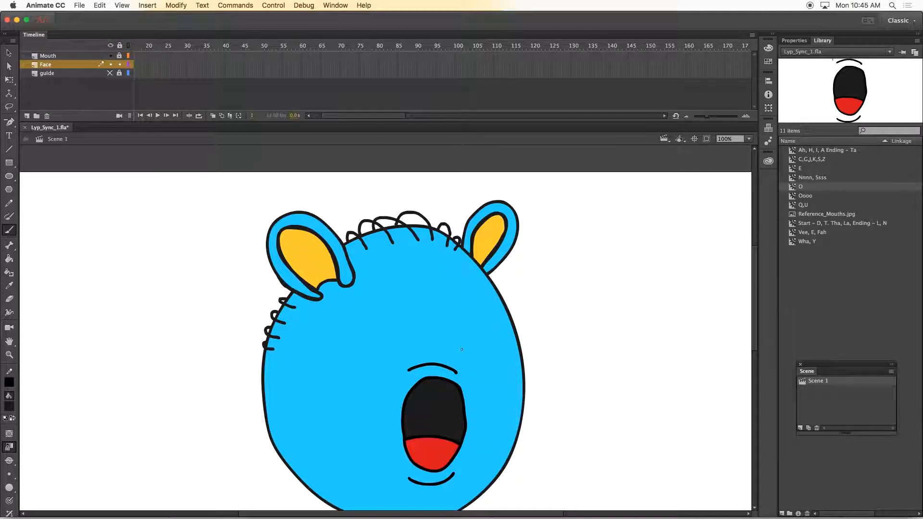
key("super+minus")
Step: Save the file and convert the whole face drawing into a movie clip symbol named Face
key("v")
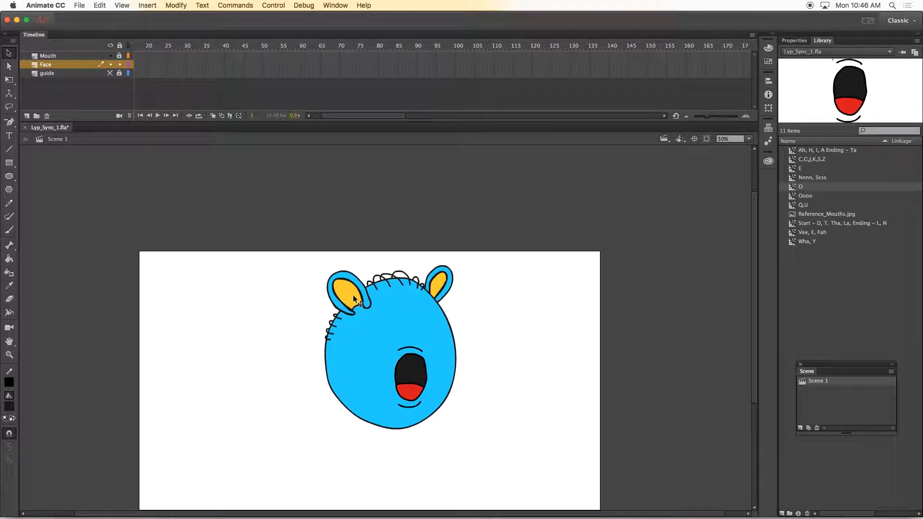
key("super+s")
mouse_move(284, 220)
left_mouse_down()
mouse_move(435, 341)
mouse_move(532, 464)
left_mouse_up()
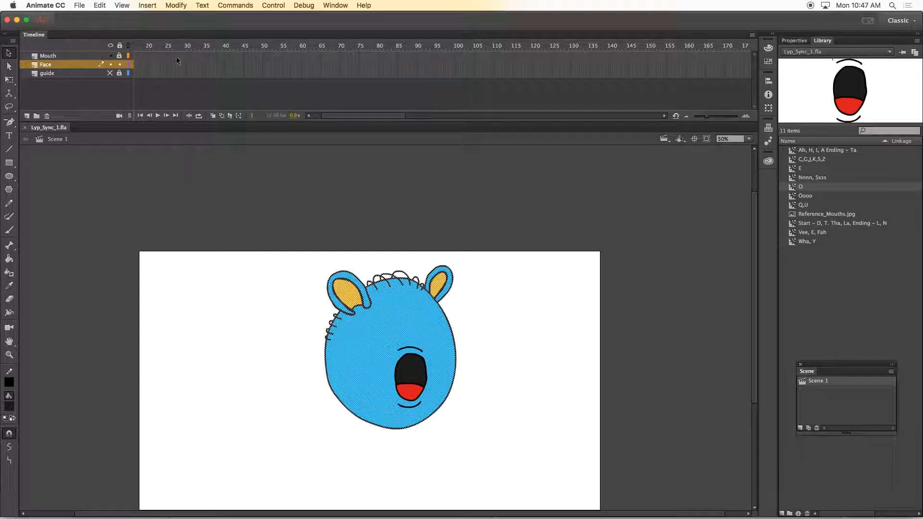
left_click(172, 4)
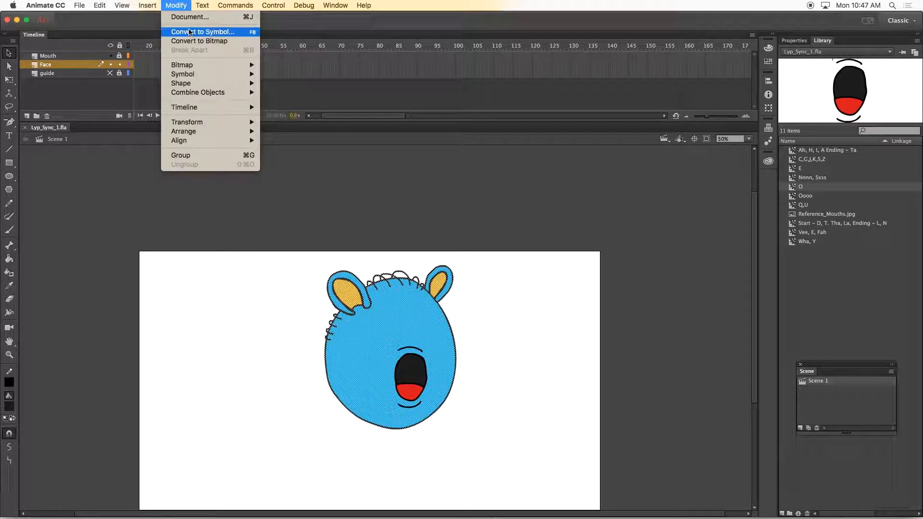
left_click(205, 36)
type("Face")
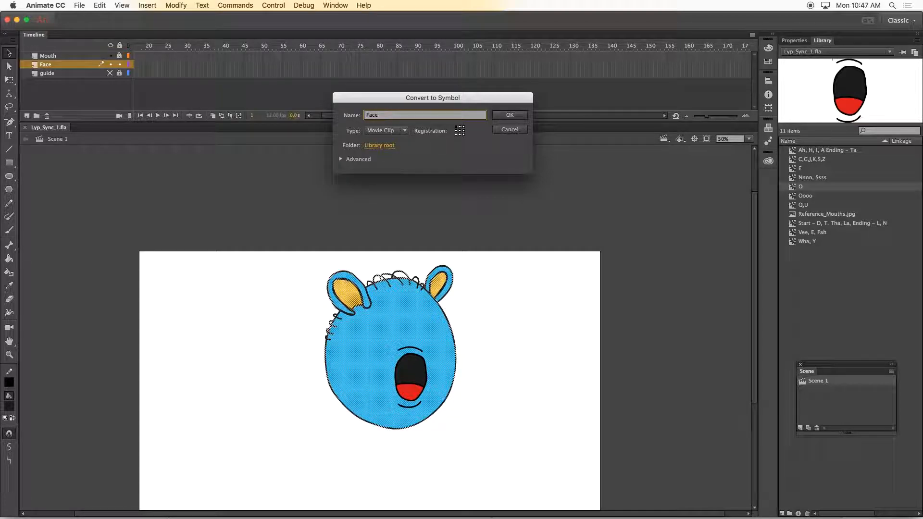
key("Return")
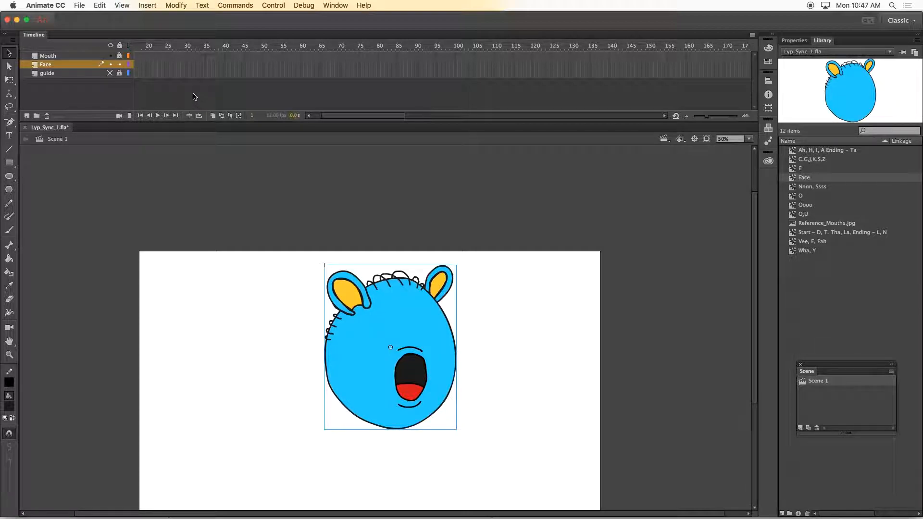
Step: Lock the Face layer and add a layer named Eyes above it
left_click(119, 65)
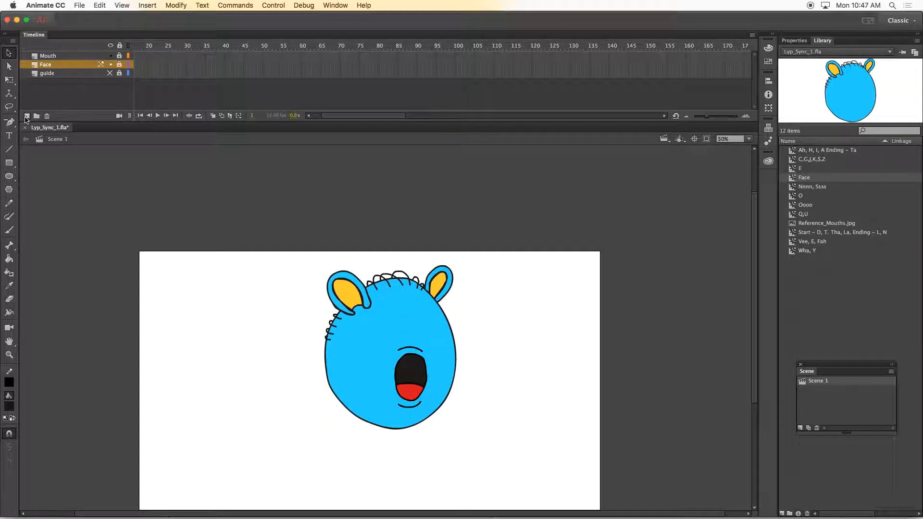
left_click(26, 116)
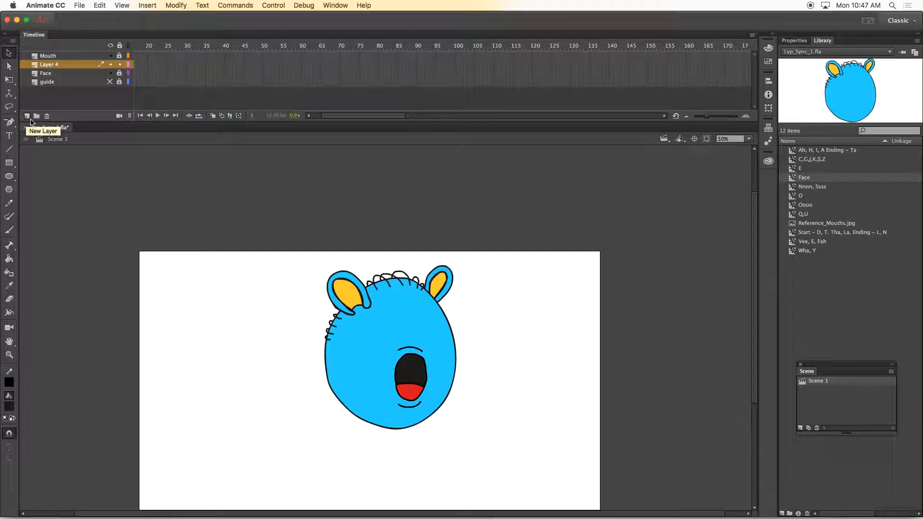
double_click(52, 66)
type("Eyes")
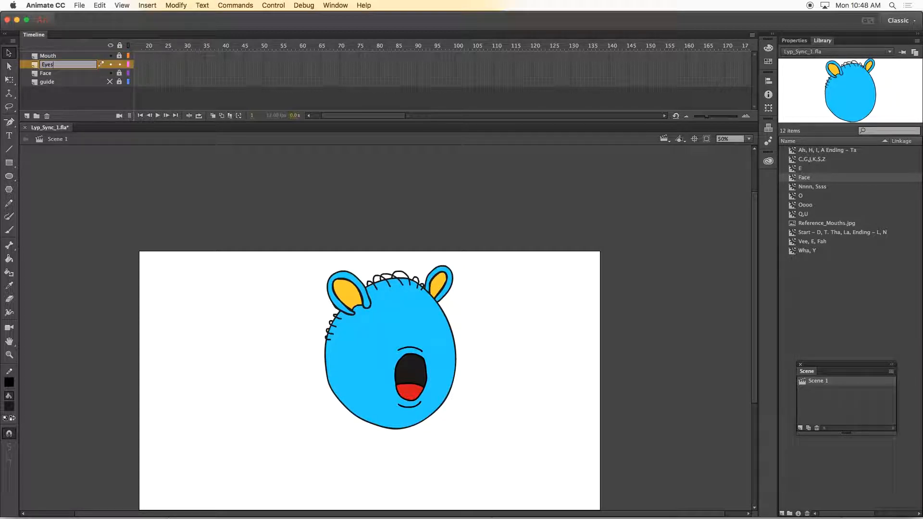
key("Return")
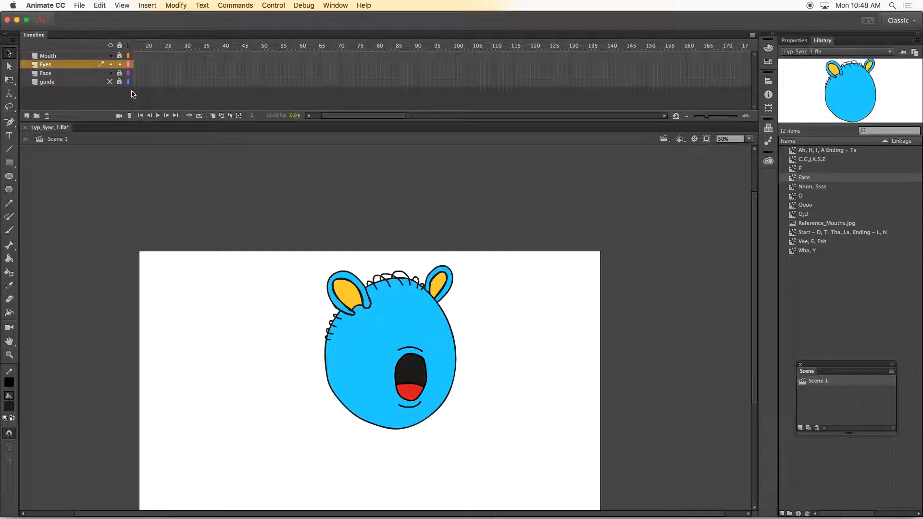
Step: Show the Face and Mouth layers as outlines and brush two black oval eyes, each with a small round pupil
left_click(127, 73)
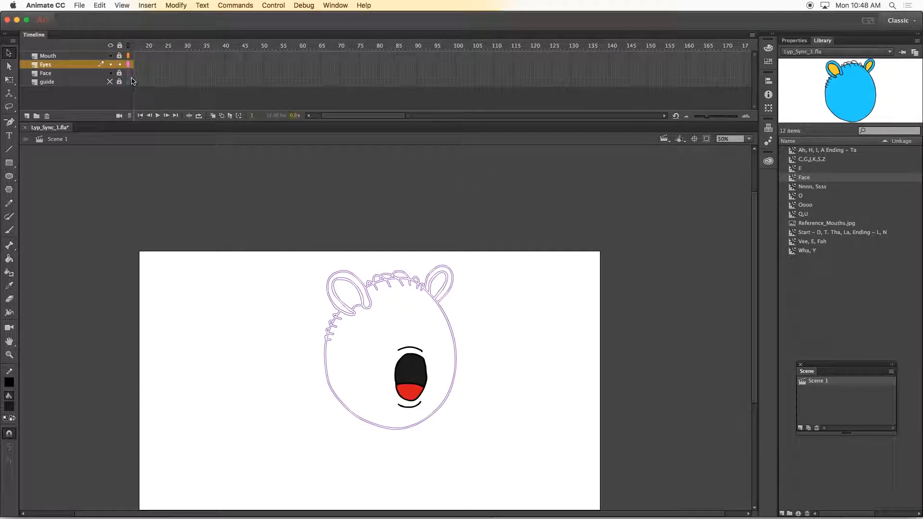
left_click(128, 56)
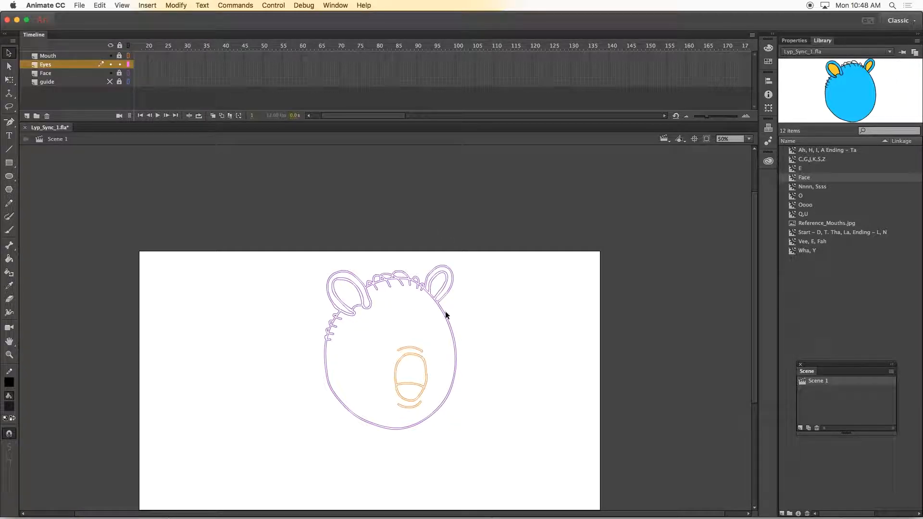
key("super+equal")
scroll(694, 286, "up", 5)
key("b")
mouse_move(428, 275)
left_mouse_down()
mouse_move(448, 305)
mouse_move(422, 275)
left_mouse_up()
mouse_move(505, 271)
left_mouse_down()
mouse_move(482, 313)
mouse_move(504, 268)
left_mouse_up()
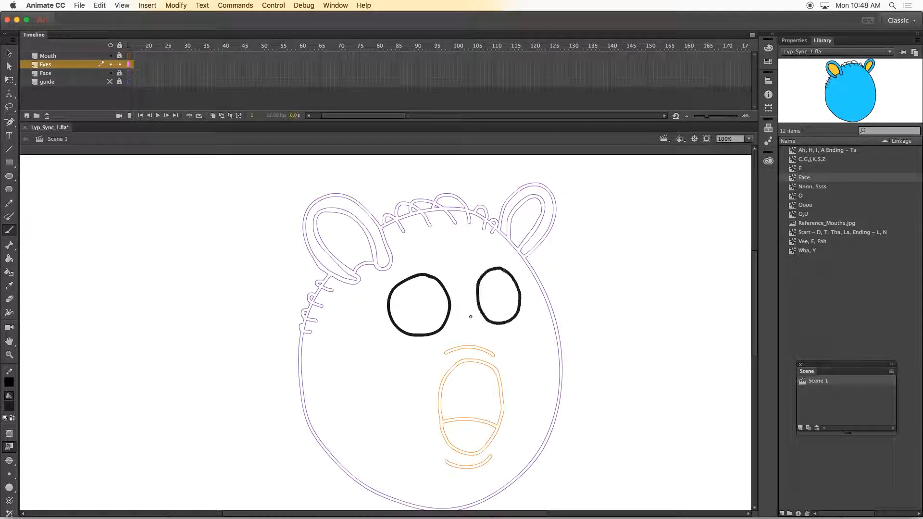
mouse_move(436, 304)
left_mouse_down()
mouse_move(417, 321)
mouse_move(439, 307)
left_mouse_up()
mouse_move(511, 296)
left_mouse_down()
mouse_move(496, 306)
mouse_move(508, 298)
left_mouse_up()
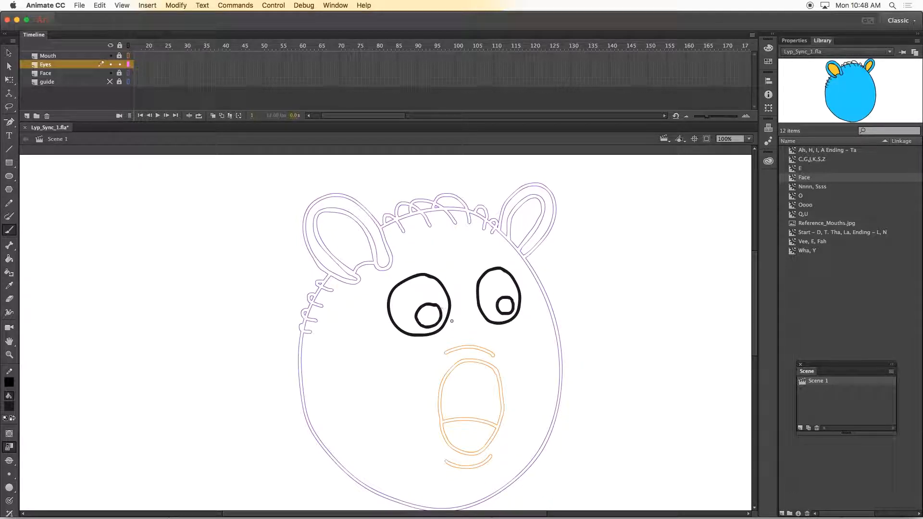
Step: Fill both pupils with black and paint a small white highlight in each one
key("k")
left_click(428, 316)
left_click(504, 306)
left_click(9, 406)
left_click(14, 345)
left_click(9, 229)
key("super+equal")
left_click_drag(458, 312, 464, 317)
left_click_drag(615, 290, 617, 292)
key("super+minus")
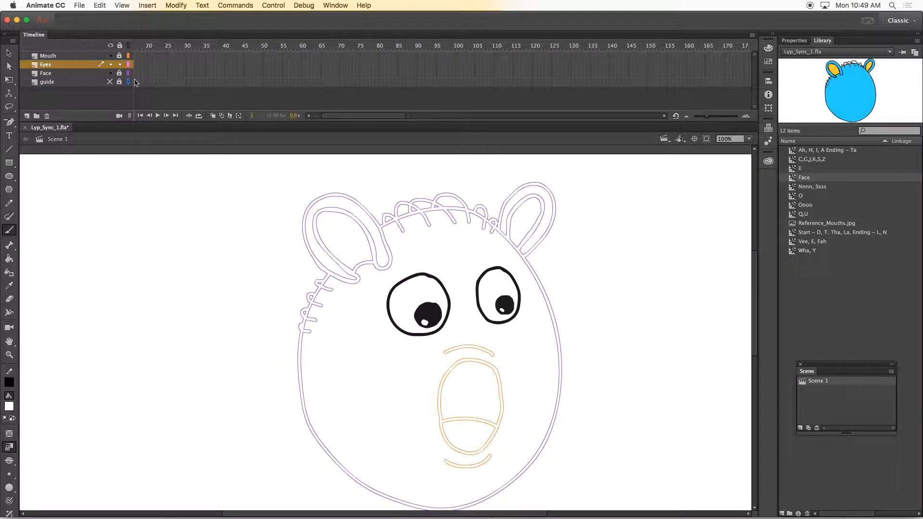
Step: Turn off the layers' outline view and brush black eyebrows above the eyes and short creases below them
left_click(128, 46)
left_click(9, 406)
left_click(14, 319)
left_click_drag(390, 281, 423, 262)
left_click_drag(493, 256, 515, 263)
left_click_drag(409, 344, 428, 343)
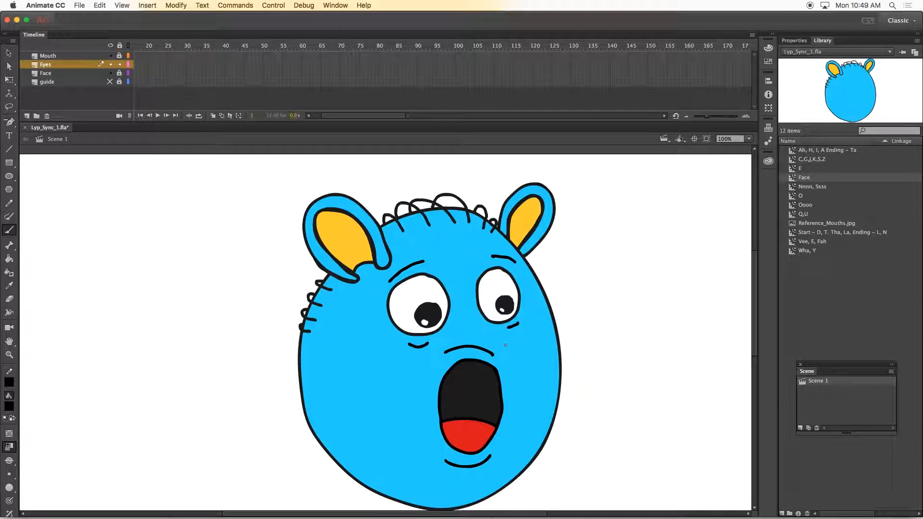
Step: Select all the eye artwork and convert it into a movie clip symbol named Surprised_Eyes
left_click(119, 64)
left_click(120, 64)
left_click(9, 53)
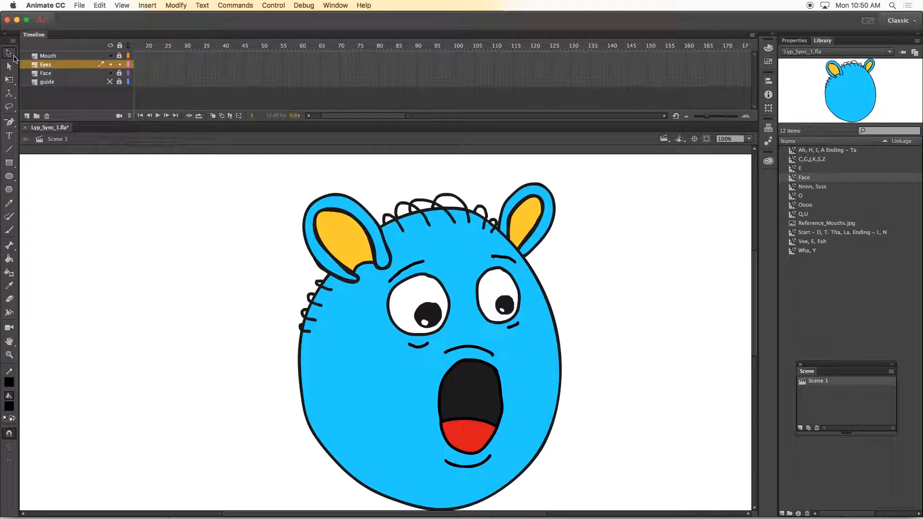
left_click_drag(260, 225, 598, 381)
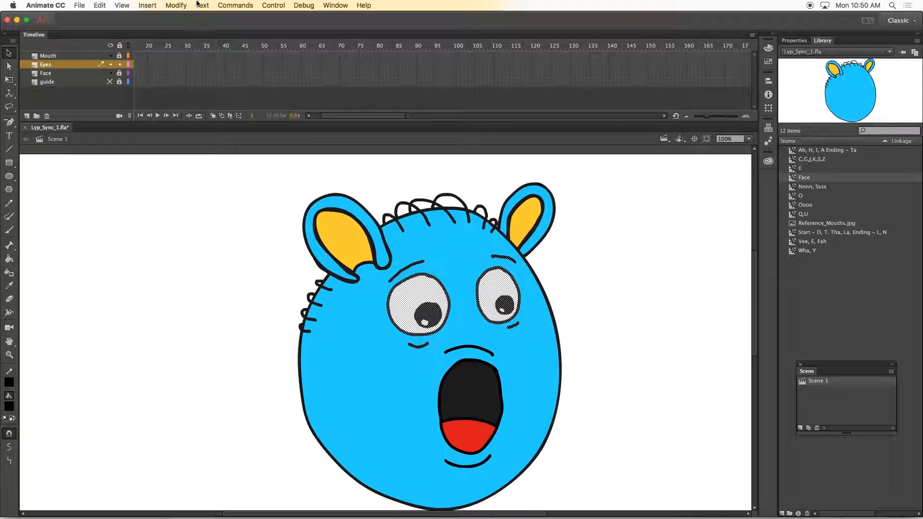
left_click(182, 6)
left_click(202, 32)
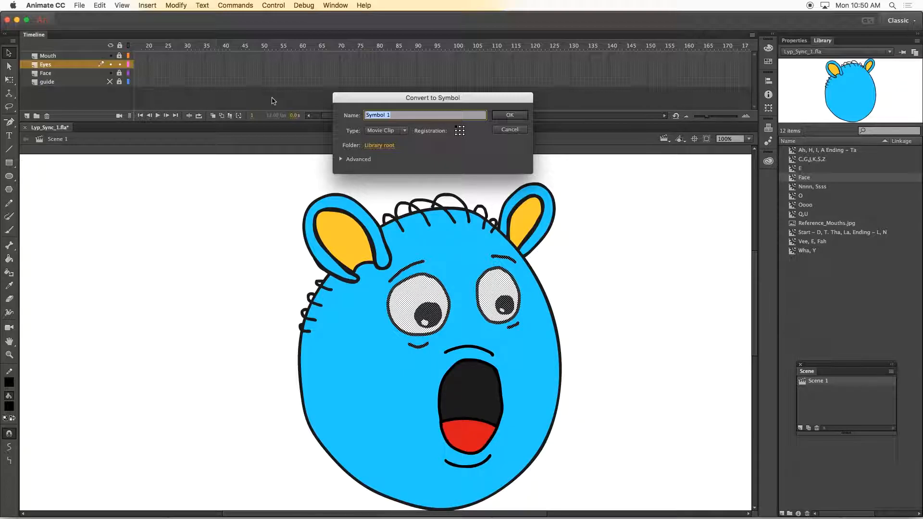
type("Surprised_Eyes")
key("Return")
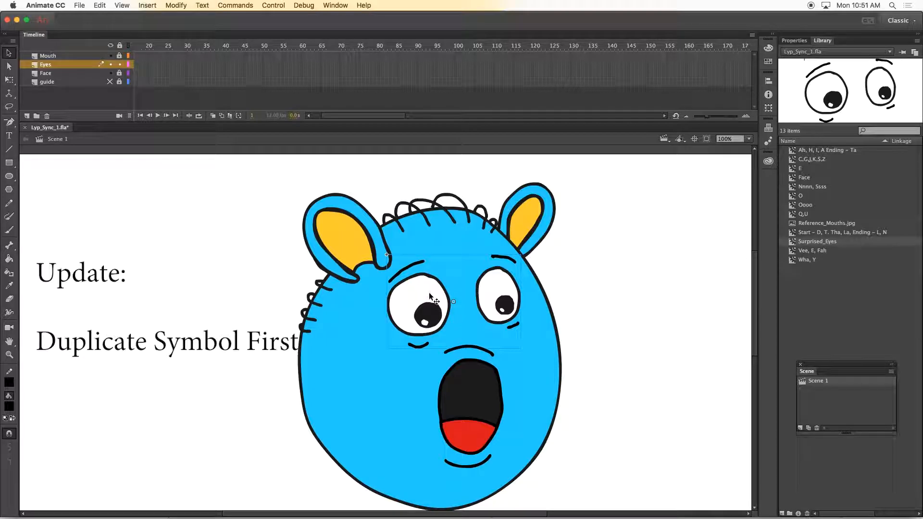
Step: Shift the Surprised_Eyes instance slightly to the right and open the symbol for editing in place
left_click_drag(430, 294, 432, 294)
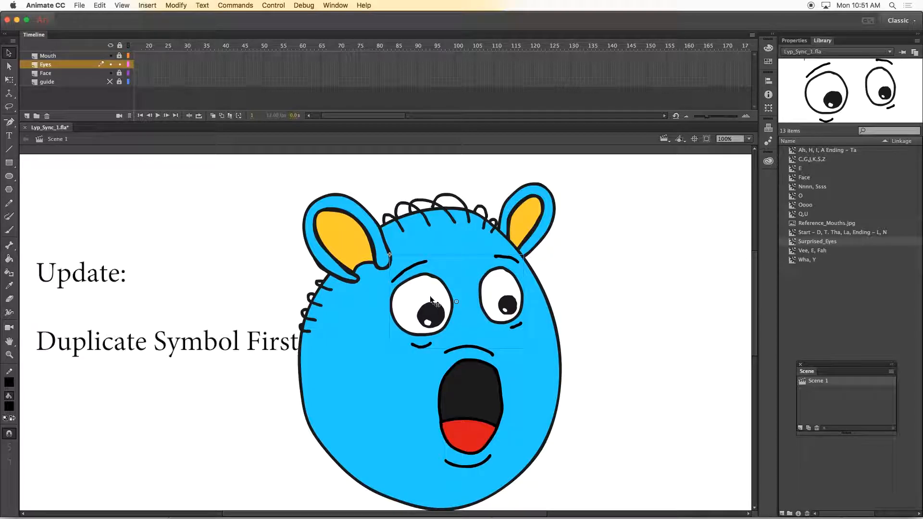
double_click(430, 295)
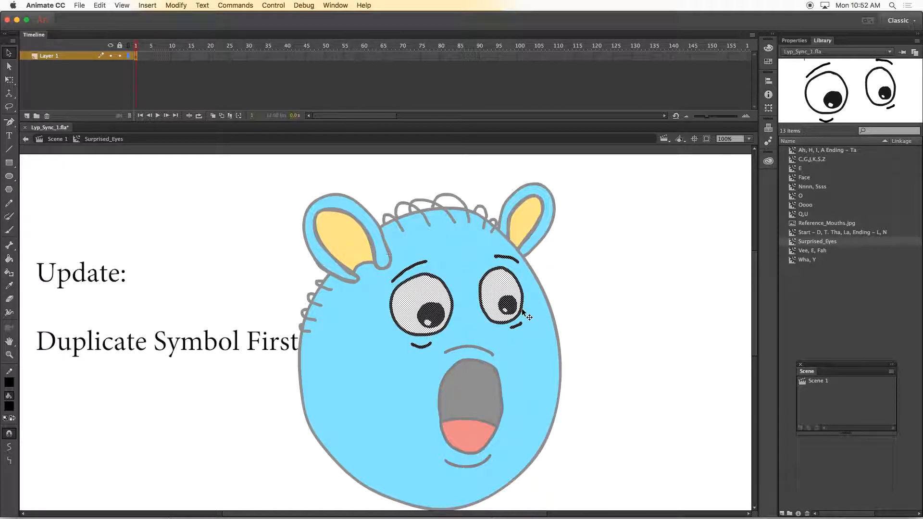
Step: Duplicate the Surprised_Eyes symbol in the library as a movie clip named Closed_Eyes copy
right_click(814, 243)
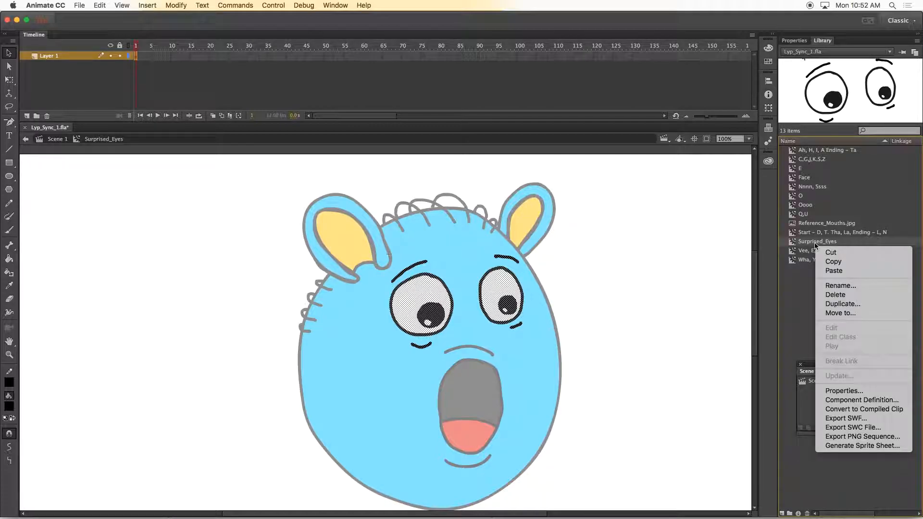
left_click(813, 243)
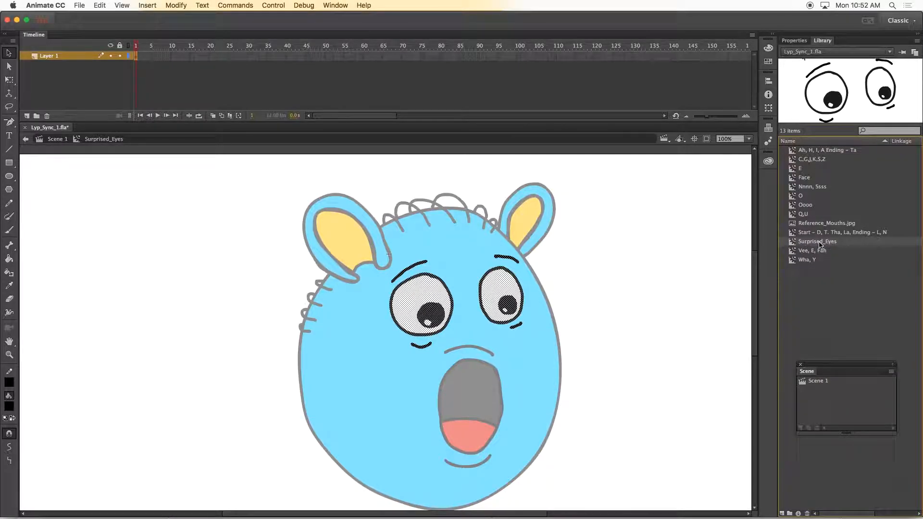
right_click(821, 242)
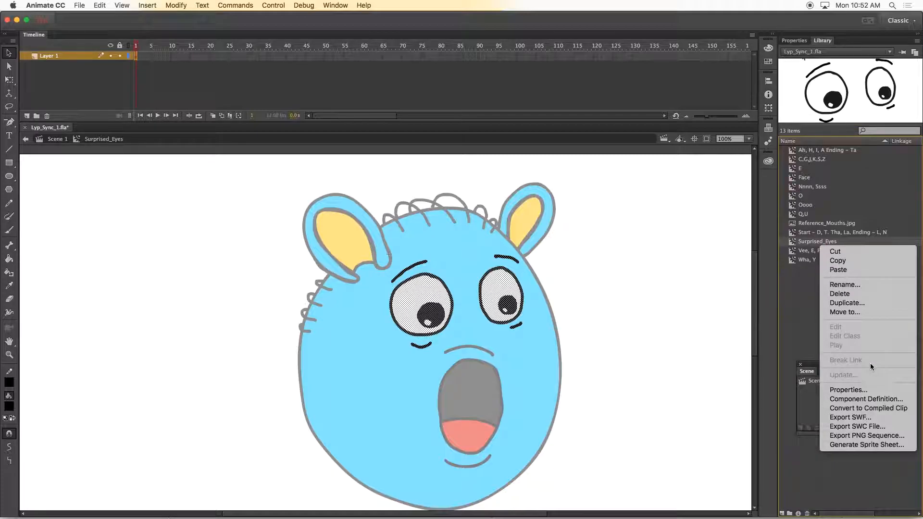
left_click(858, 305)
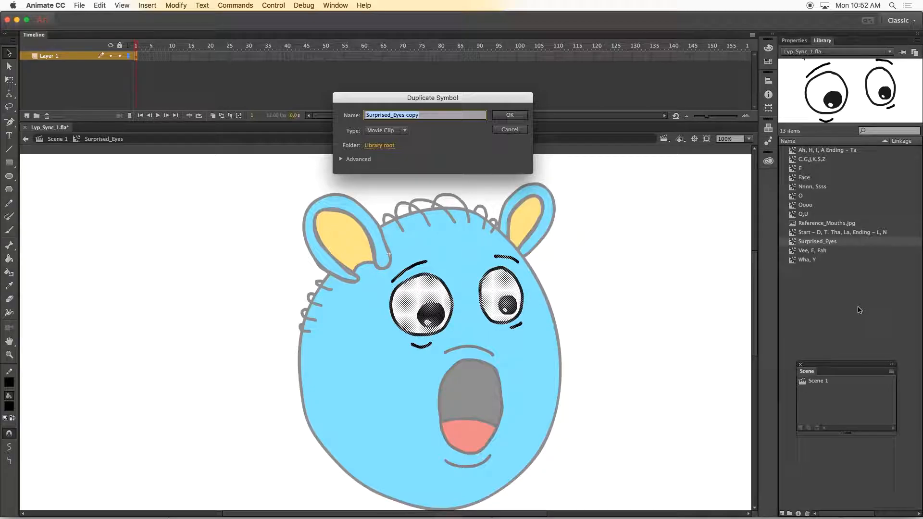
left_click_drag(391, 118, 352, 119)
type("Closed")
left_click(509, 115)
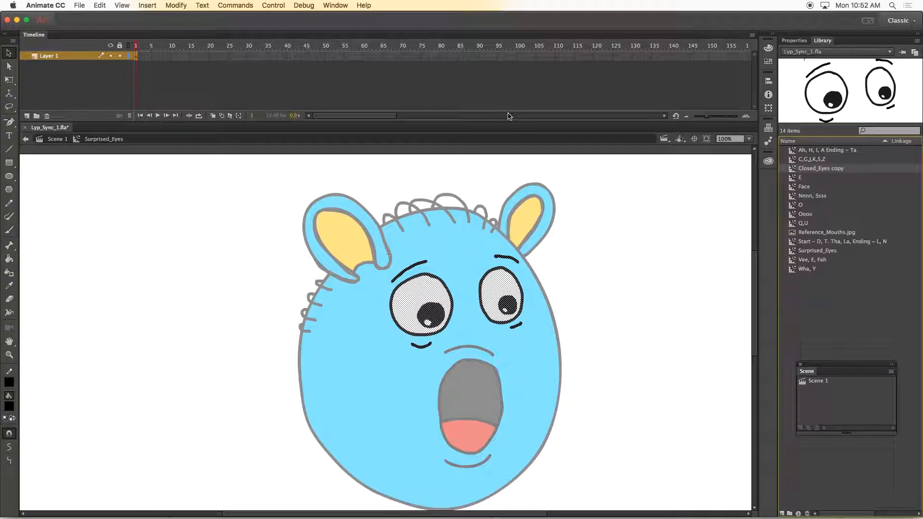
Step: Rename the Closed_Eyes copy symbol in the library as Closed_Eyes
right_click(821, 169)
left_click(856, 210)
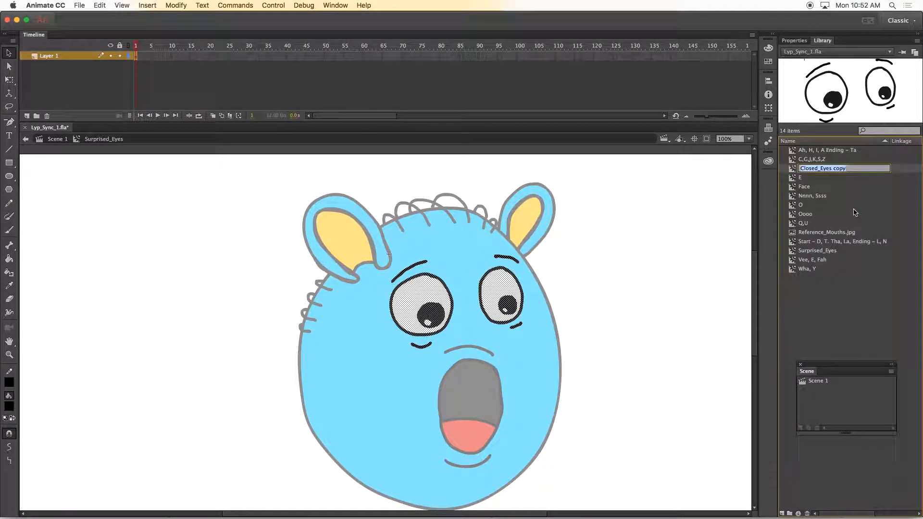
left_click(841, 170)
key("BackSpace")
key("BackSpace")
key("BackSpace")
key("BackSpace")
key("BackSpace")
left_click(854, 194)
left_click(821, 169)
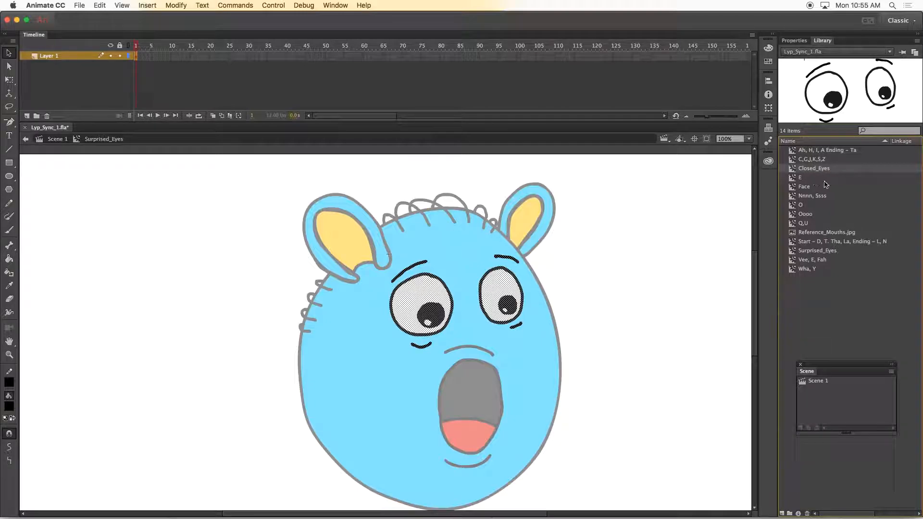
Step: Brush a black eyelid line across the middle of each eye in the Surprised_Eyes symbol
left_click(9, 230)
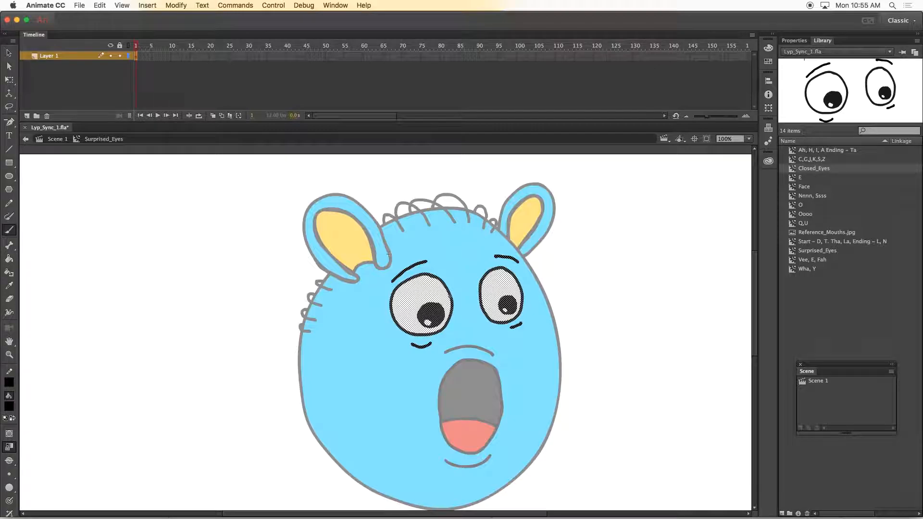
left_click_drag(450, 302, 394, 318)
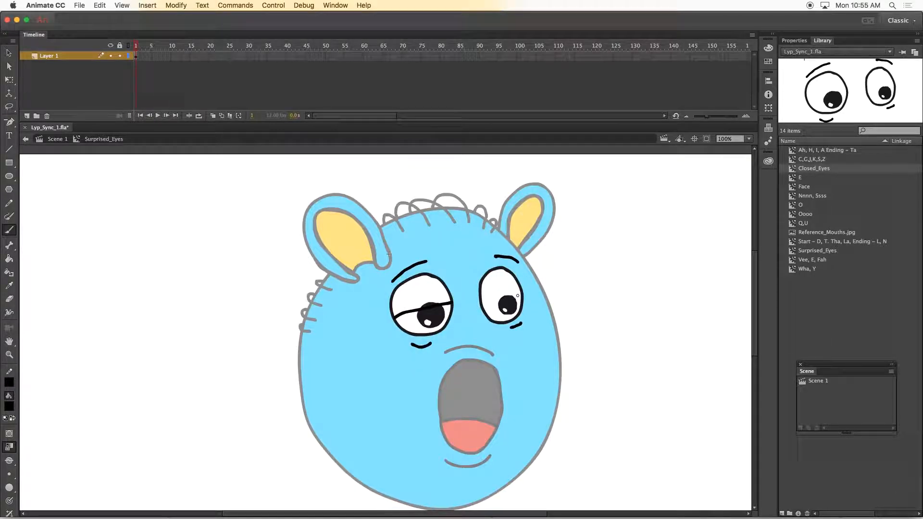
left_click_drag(521, 293, 482, 301)
double_click(9, 298)
left_click(9, 53)
key("super+z")
Step: Erase the black pupils from both eyes in the Surprised_Eyes symbol
left_click(9, 299)
mouse_move(429, 322)
left_mouse_down()
mouse_move(416, 317)
mouse_move(429, 326)
left_mouse_up()
left_click_drag(416, 316, 444, 309)
left_click_drag(440, 301, 410, 304)
mouse_move(505, 310)
left_mouse_down()
mouse_move(515, 307)
mouse_move(505, 301)
left_mouse_up()
Step: Sample the pale blue of the dimmed face and fill the interiors of both eyes with it
key("i")
left_click(368, 334)
left_click(408, 294)
key("i")
left_click(413, 321)
left_click(398, 303)
left_click(426, 303)
left_click(422, 321)
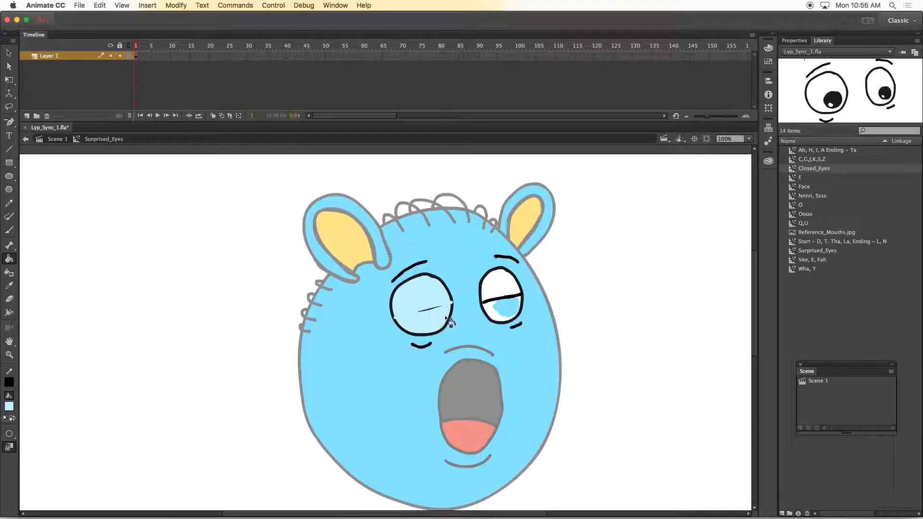
left_click(499, 284)
left_click(505, 309)
Step: Sample the black of the eye outline, restore the broken eyelid line and brush short creases above and below both eyelid lines
key("i")
left_click(424, 333)
key("b")
mouse_move(395, 318)
left_mouse_down()
mouse_move(450, 304)
mouse_move(435, 303)
left_mouse_up()
left_click_drag(418, 317, 430, 315)
left_click_drag(497, 293, 511, 290)
left_click_drag(495, 304, 509, 301)
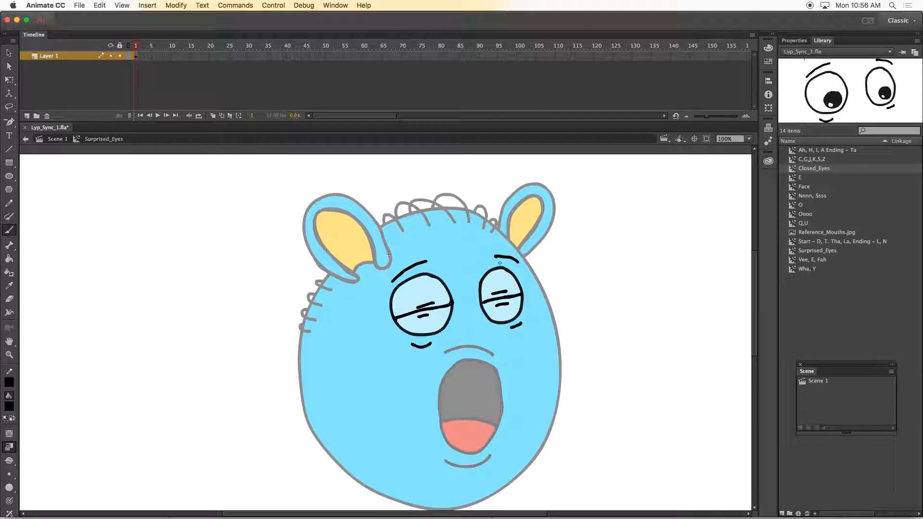
Step: Return from the eye symbol to Scene 1 and leave nothing selected on the stage
left_click(57, 139)
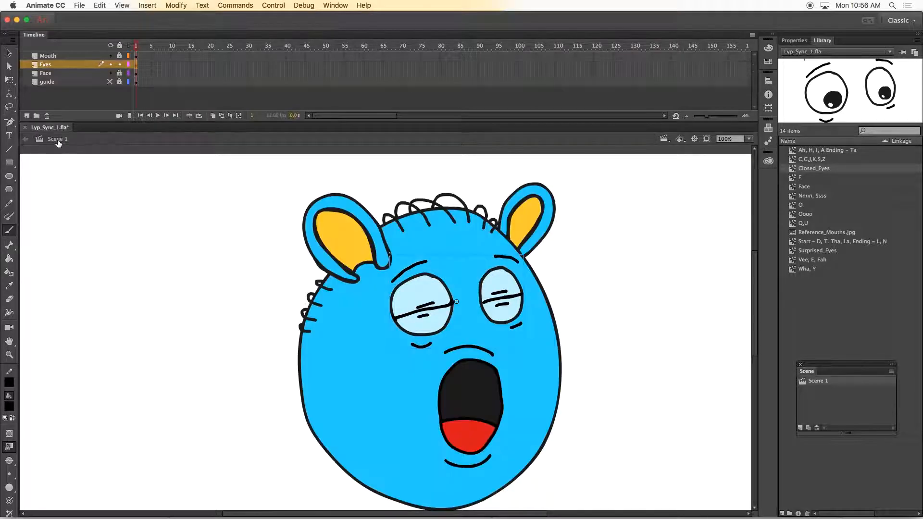
key("v")
left_click(223, 244)
left_click_drag(385, 514, 449, 513)
left_click_drag(754, 263, 754, 267)
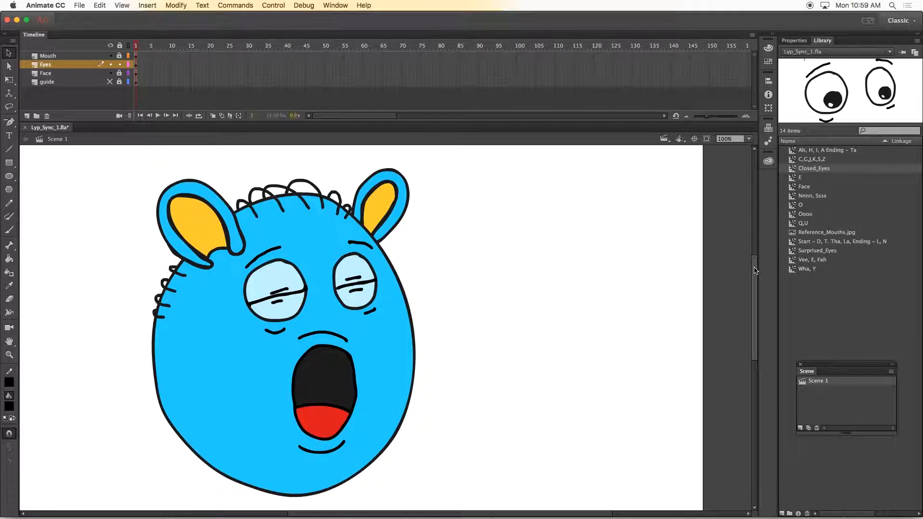
left_click(829, 253)
double_click(819, 251)
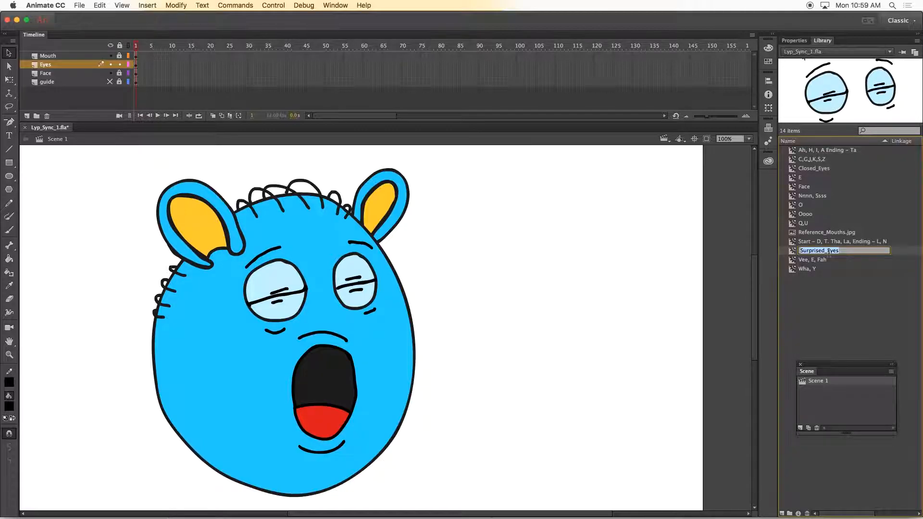
left_click(825, 251)
left_click_drag(816, 250, 787, 253)
Step: Rename the library symbol Closed_Eyes, which holds the open eyes, as Normal_Eyes
left_click(813, 169)
double_click(813, 168)
left_click(813, 169)
left_click_drag(817, 170, 779, 171)
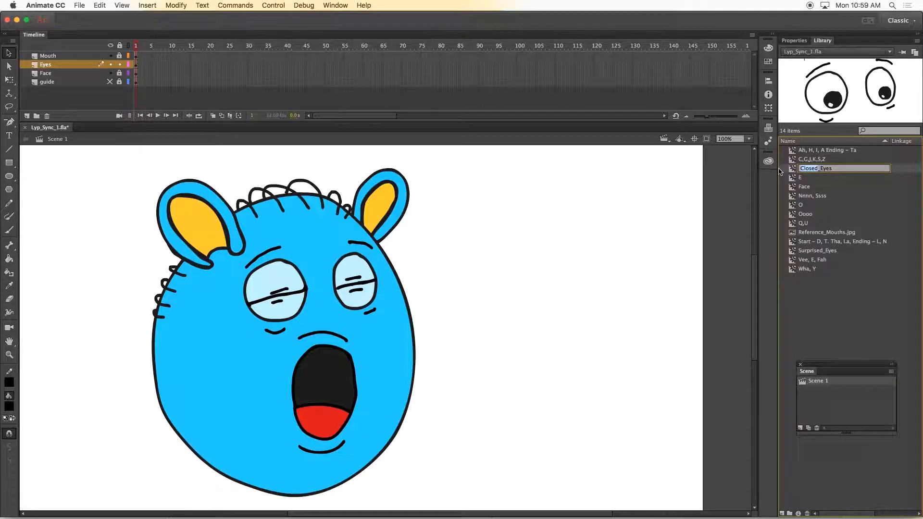
type("Norma")
key("Return")
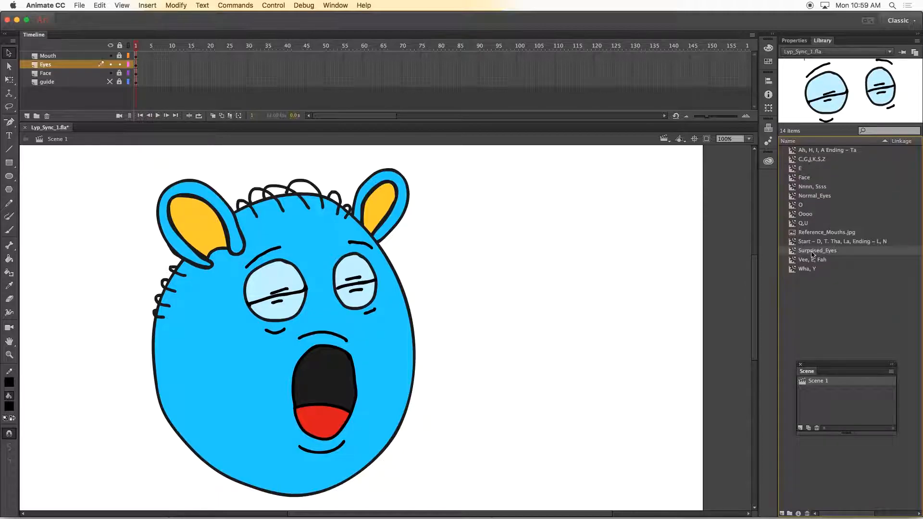
Step: Rename the library symbol Surprised_Eyes, which holds the shut eyes, as Closed_Eyes
double_click(809, 252)
left_click_drag(823, 252, 788, 251)
type("Clo")
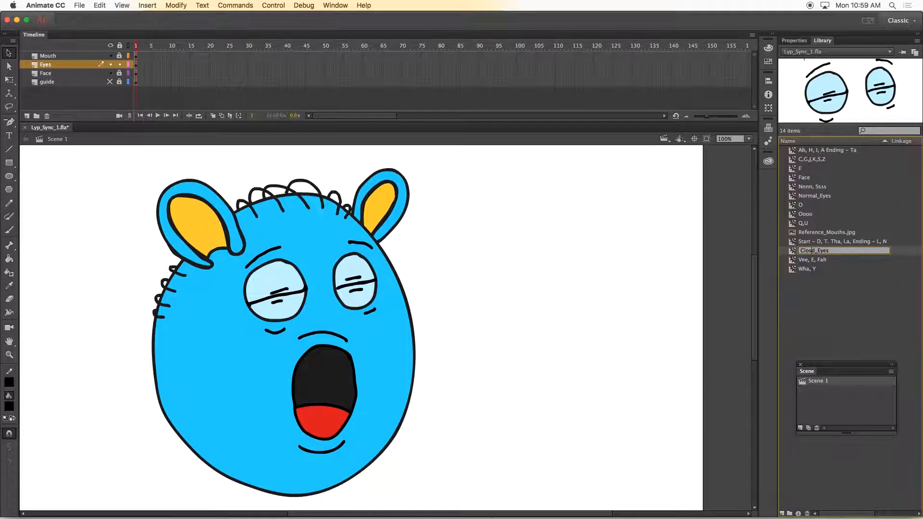
type("sed")
key("BackSpace")
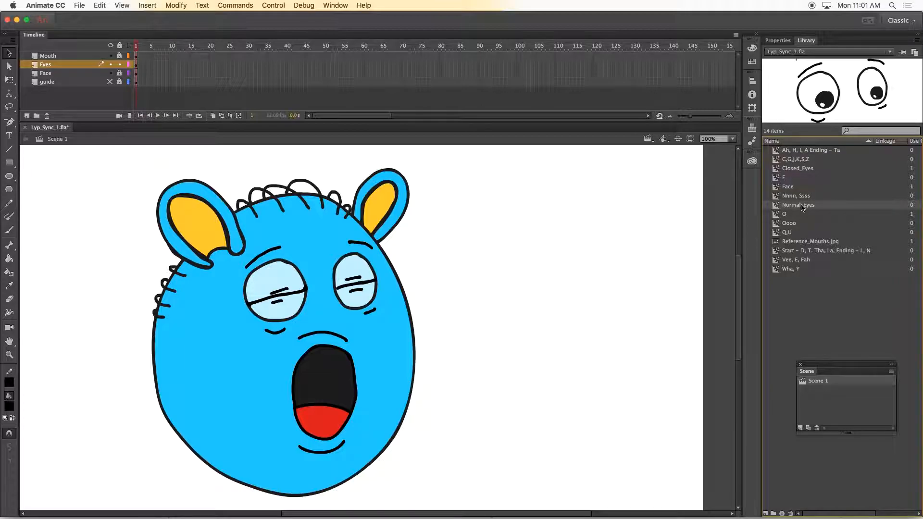
Step: Duplicate the Normal_Eyes symbol as a movie clip named Sad_Eyes
right_click(809, 208)
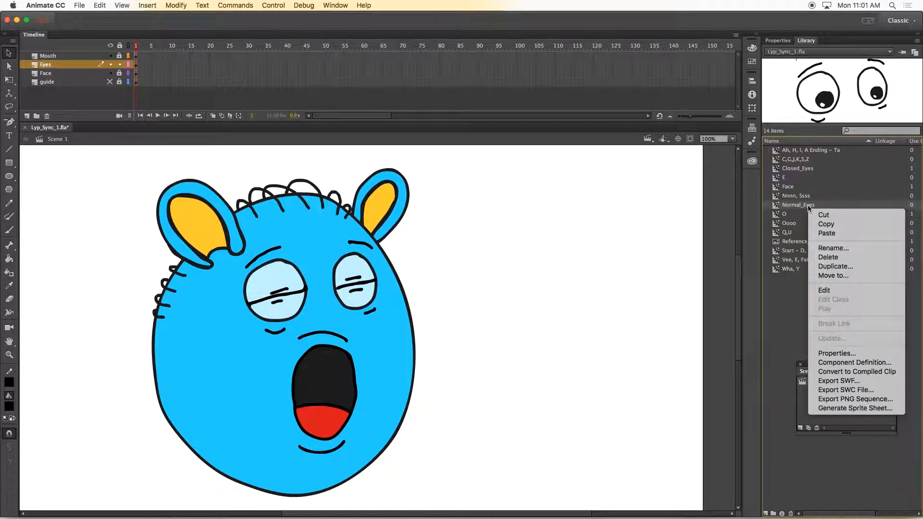
left_click(839, 269)
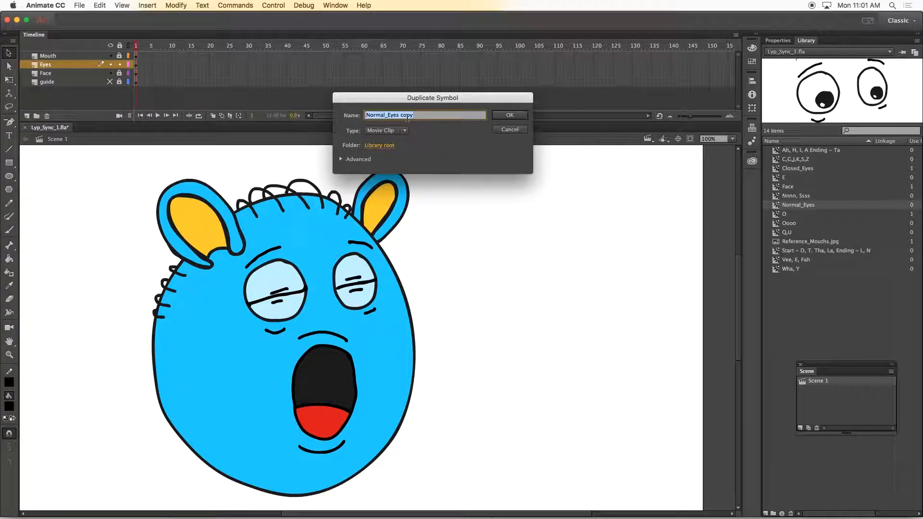
type("Sad_Eyes")
key("Return")
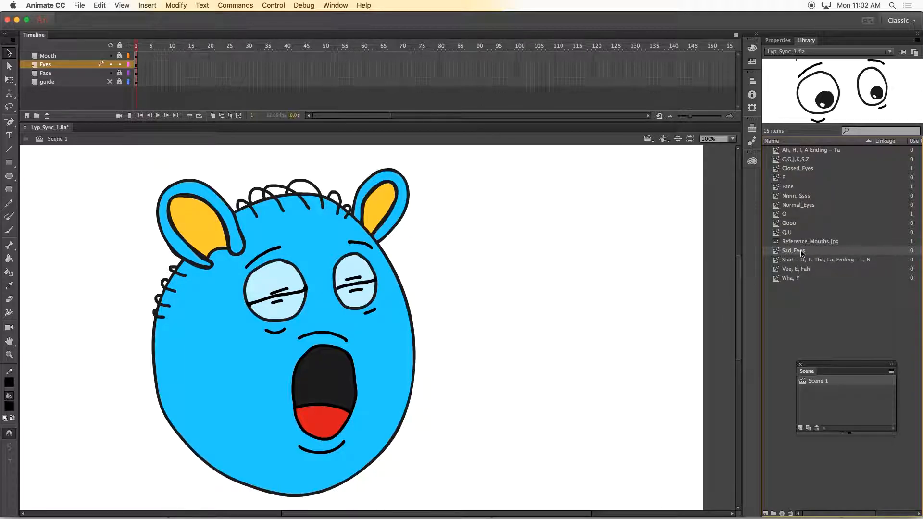
Step: Open the Sad_Eyes symbol from the library for editing at 200% zoom
left_click(798, 206)
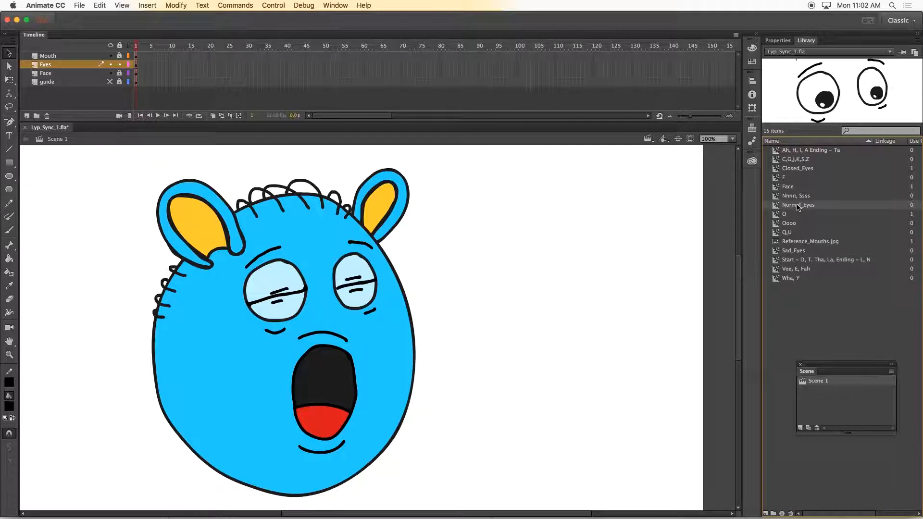
left_click(800, 254)
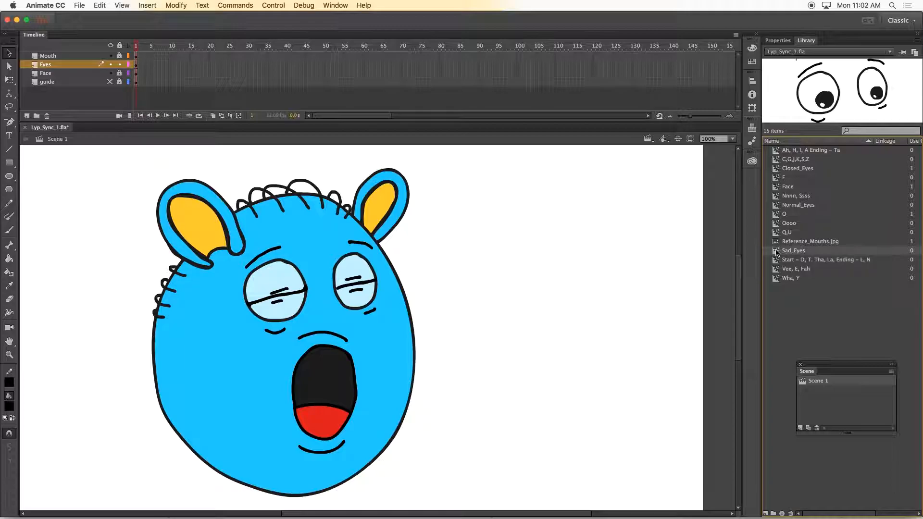
double_click(777, 252)
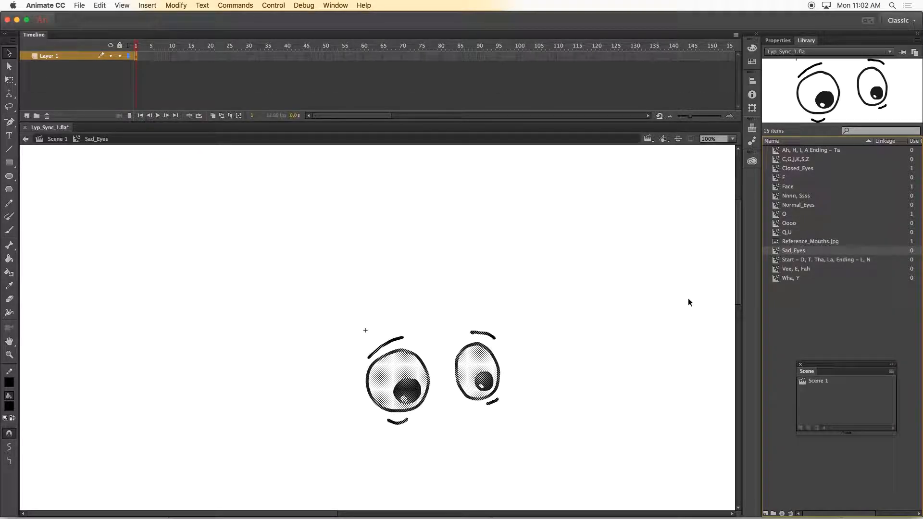
left_click_drag(738, 274, 737, 296)
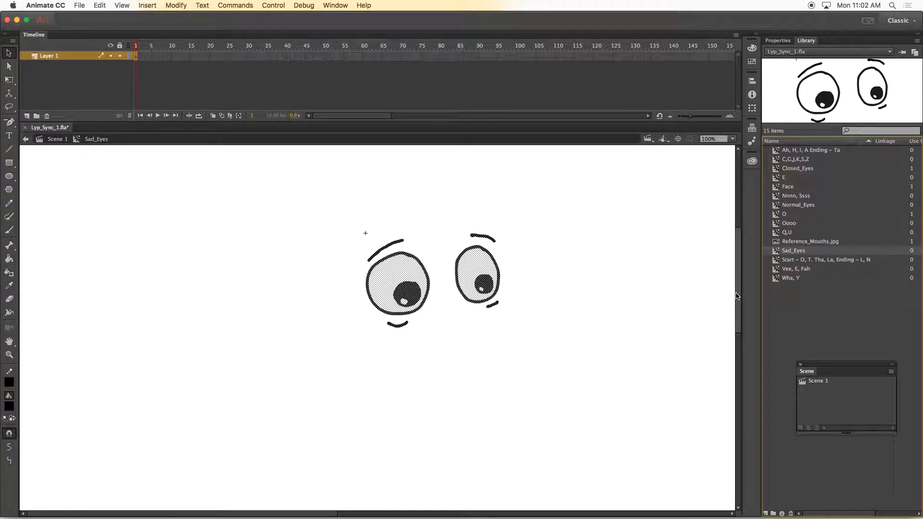
key("super+equal")
Step: Move both pupils with their highlights down and slightly left to the lower edge of the eyes
left_click(33, 82)
left_click(324, 357)
left_click(321, 374, "shift")
mouse_move(328, 358)
left_mouse_down()
mouse_move(329, 371)
mouse_move(318, 368)
left_mouse_up()
left_click(482, 352)
left_click(476, 347, "shift")
left_click_drag(475, 345, 464, 358)
left_click(69, 182)
Step: Delete both eyebrows from the Sad_Eyes drawing
left_click(10, 299)
left_click(9, 53)
left_click(287, 262)
key("BackSpace")
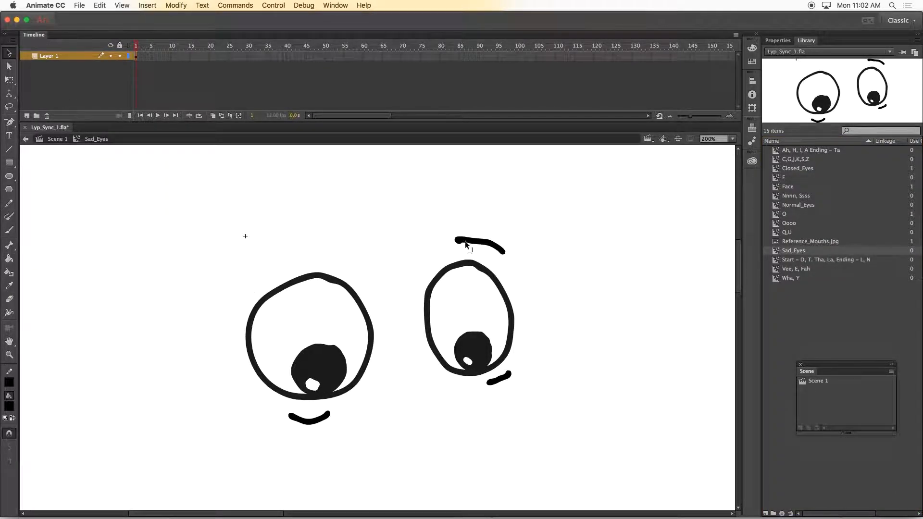
left_click(467, 241)
key("BackSpace")
Step: Brush black sad eyebrows sloping down toward the outer sides and a small teardrop beside the larger eye
left_click(9, 230)
left_click_drag(311, 239, 204, 287)
left_click_drag(451, 222, 507, 255)
left_click_drag(249, 380, 251, 384)
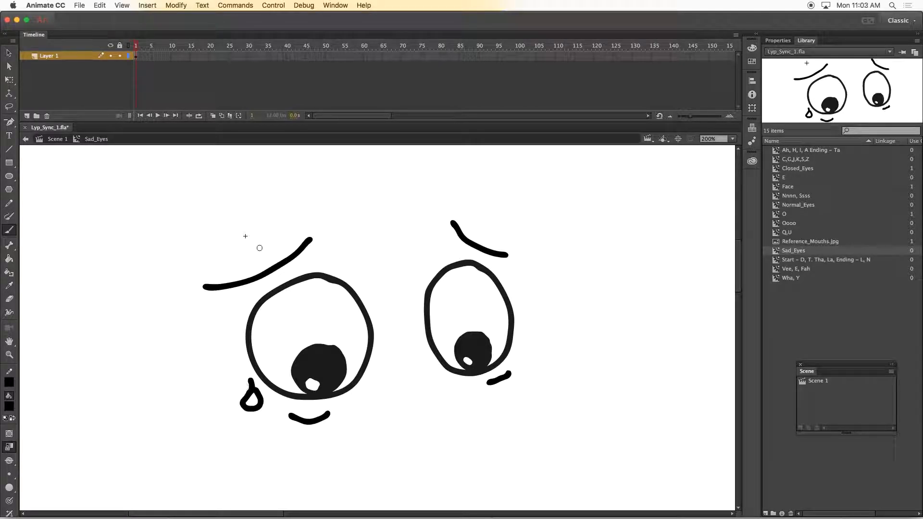
Step: Brush a drooping upper eyelid line across the top of each eye in Sad_Eyes
left_click_drag(337, 283, 254, 316)
left_click_drag(446, 269, 501, 286)
key("super+minus")
key("super+minus")
key("super+equal")
key("super+equal")
left_click_drag(351, 514, 185, 513)
Step: Set the fill to the face's blue, fill both upper eyelids with it and return to Scene 1
left_click(799, 197)
left_click(800, 278)
left_click(805, 251)
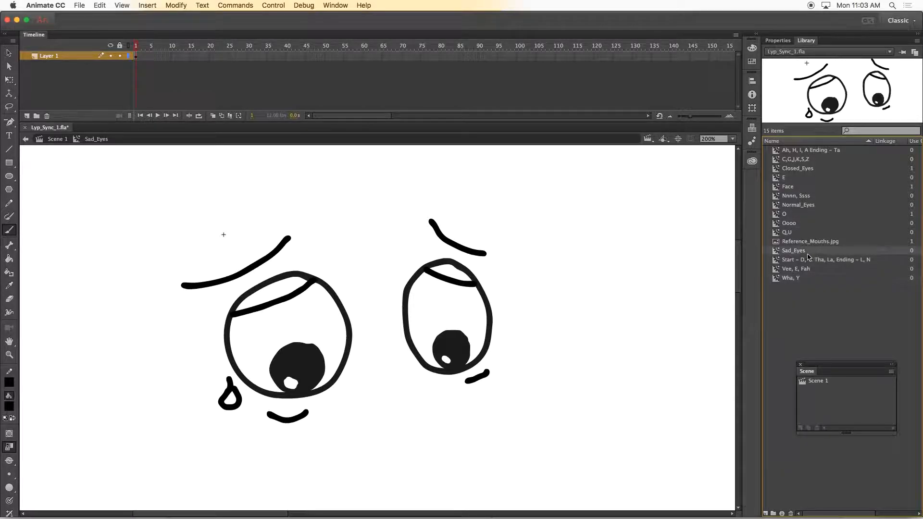
left_click(807, 187)
key("i")
left_click(8, 406)
left_click(85, 346)
key("k")
left_click(273, 290)
left_click(450, 272)
left_click(58, 139)
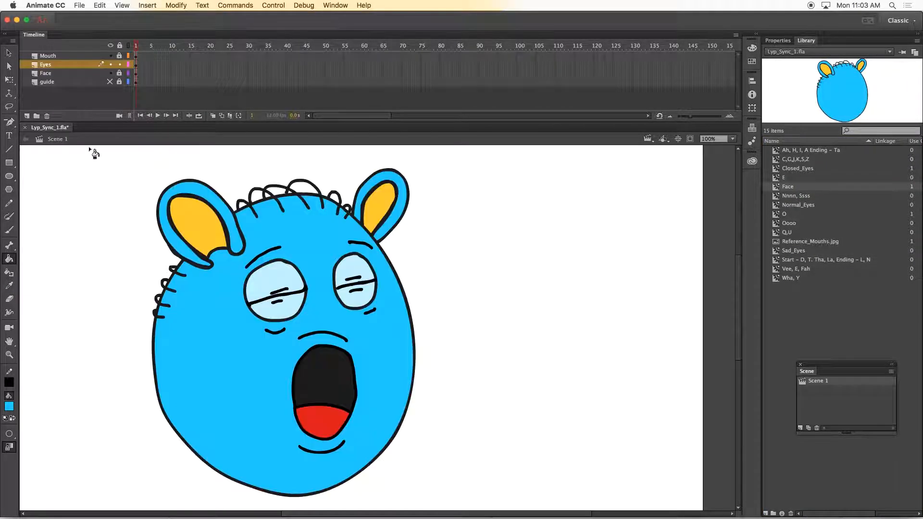
Step: Duplicate the Normal_Eyes symbol as a movie clip named Angry_Eyes
left_click(793, 250)
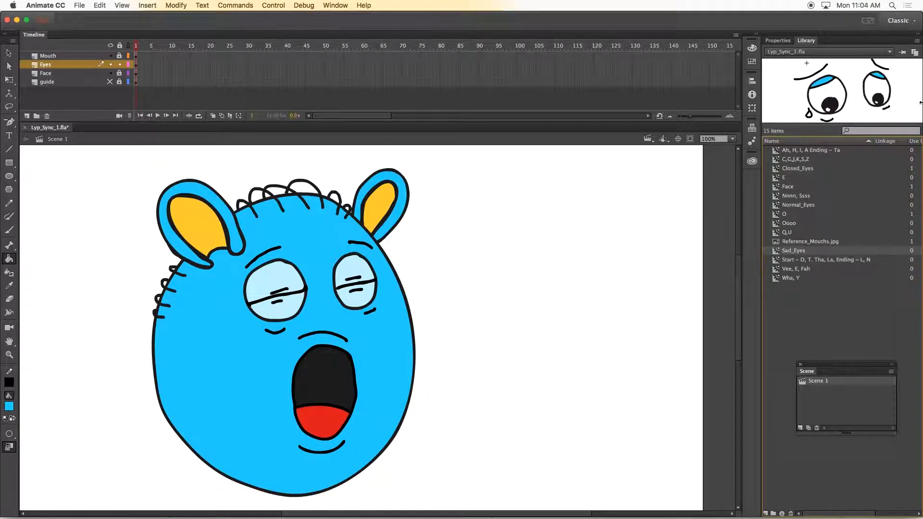
left_click(827, 205)
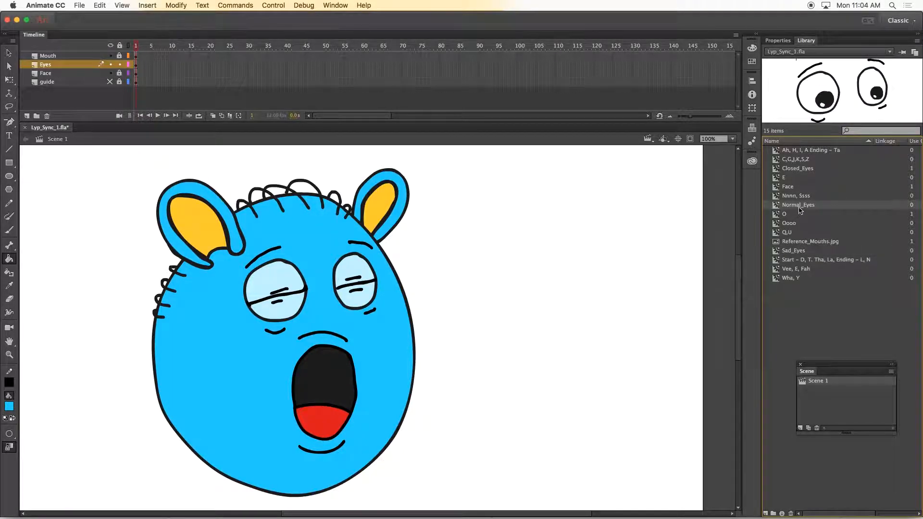
right_click(799, 207)
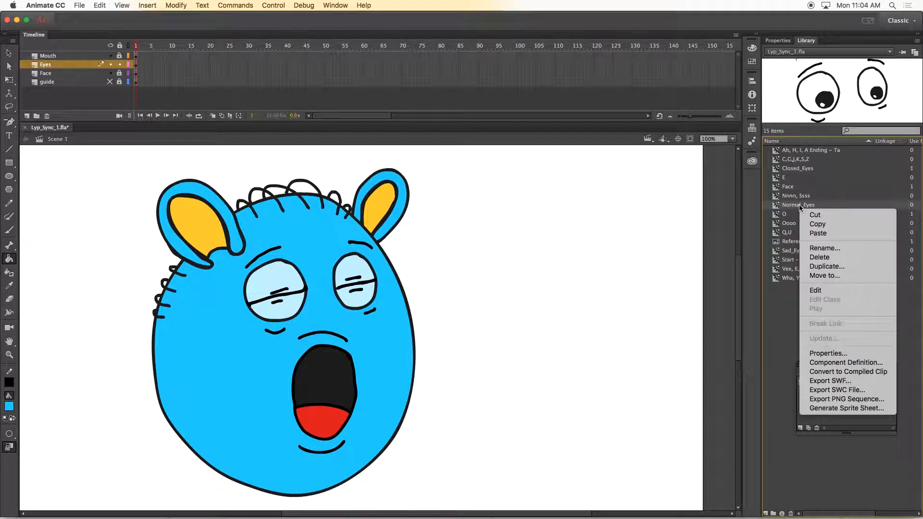
left_click(847, 266)
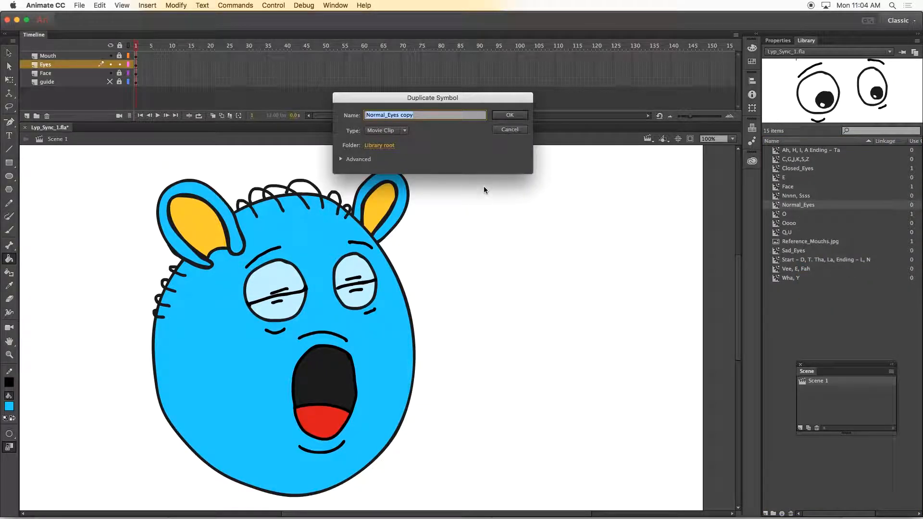
type("Angry_Eyes")
left_click(517, 116)
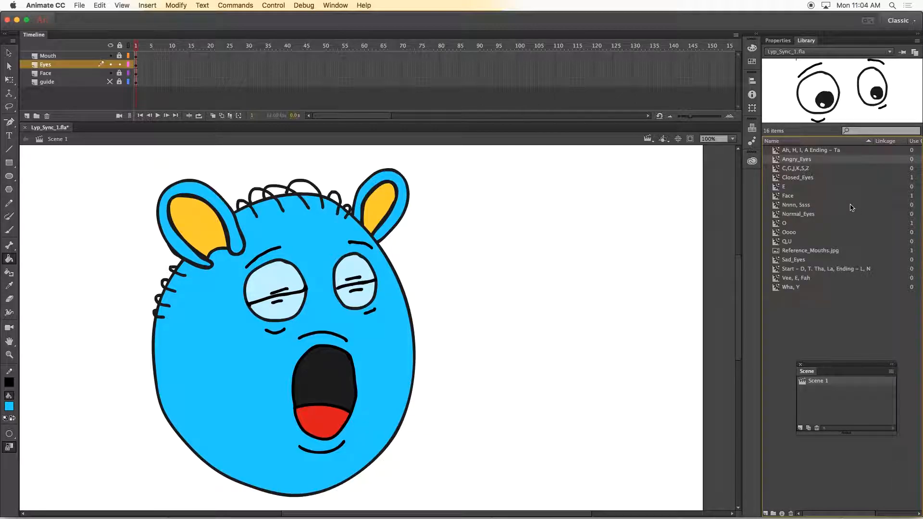
Step: Open the Angry_Eyes symbol for editing and delete both of its eyebrows
double_click(777, 162)
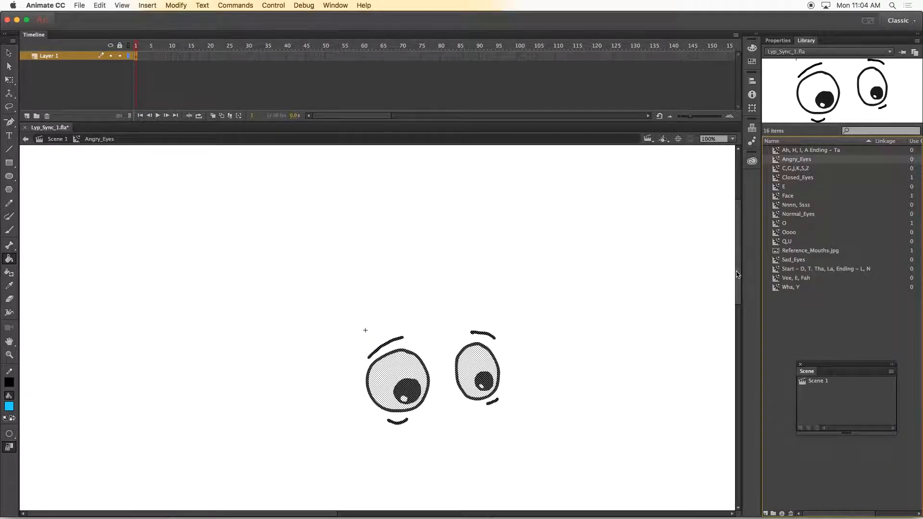
scroll(624, 279, "down", 5)
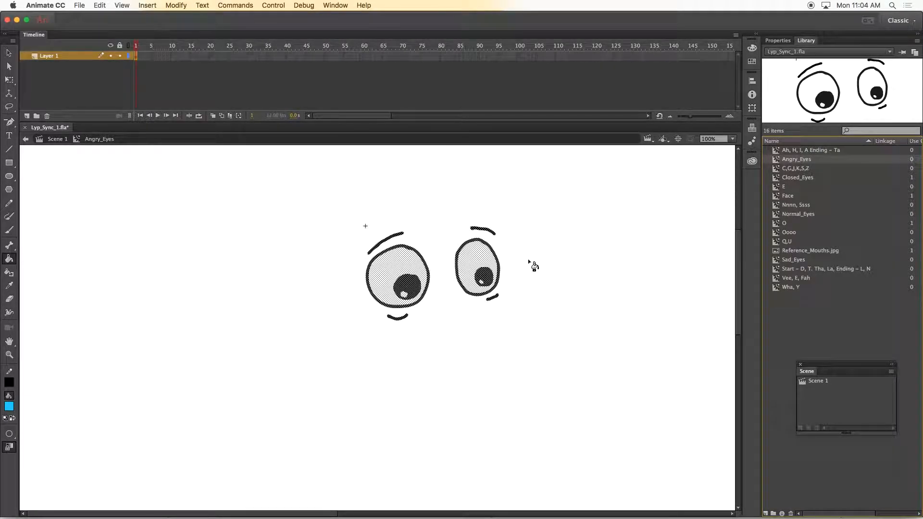
key("v")
left_click(307, 230)
key("v")
left_click(341, 266)
key("super+equal")
scroll(341, 265, "up", 5)
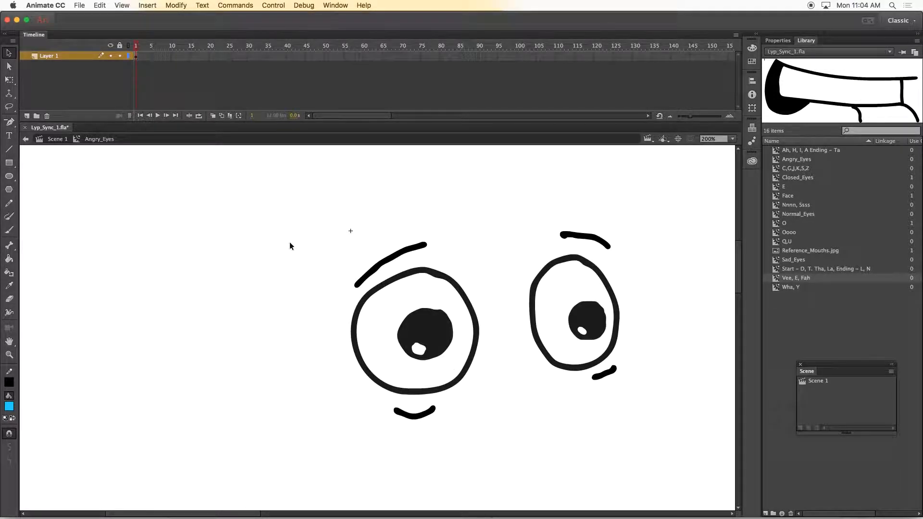
left_click(384, 263)
key("Delete")
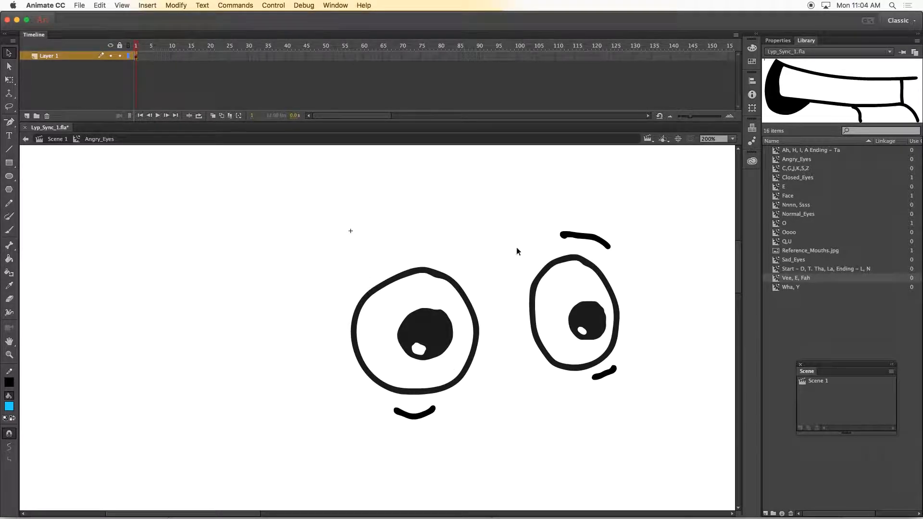
left_click(584, 236)
key("Delete")
Step: Sample the pupil's dark colour and brush angry eyebrows slanting down toward the middle above both eyes
key("b")
key("i")
left_click(412, 321)
key("b")
left_click_drag(460, 256, 301, 236)
left_click_drag(527, 253, 586, 215)
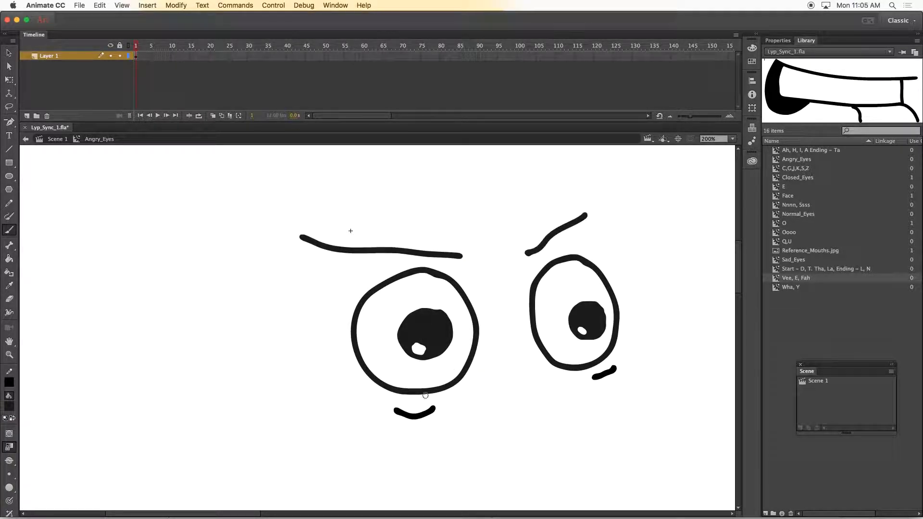
Step: Brush larger outlines around both pupils in Angry_Eyes and fill them with the pupils' dark colour
mouse_move(431, 302)
left_mouse_down()
mouse_move(416, 290)
mouse_move(408, 370)
left_mouse_up()
mouse_move(591, 294)
left_mouse_down()
mouse_move(563, 326)
mouse_move(592, 292)
left_mouse_up()
key("i")
left_click(427, 325)
left_click(409, 308)
left_click(419, 361)
left_click(573, 338)
left_click(592, 300)
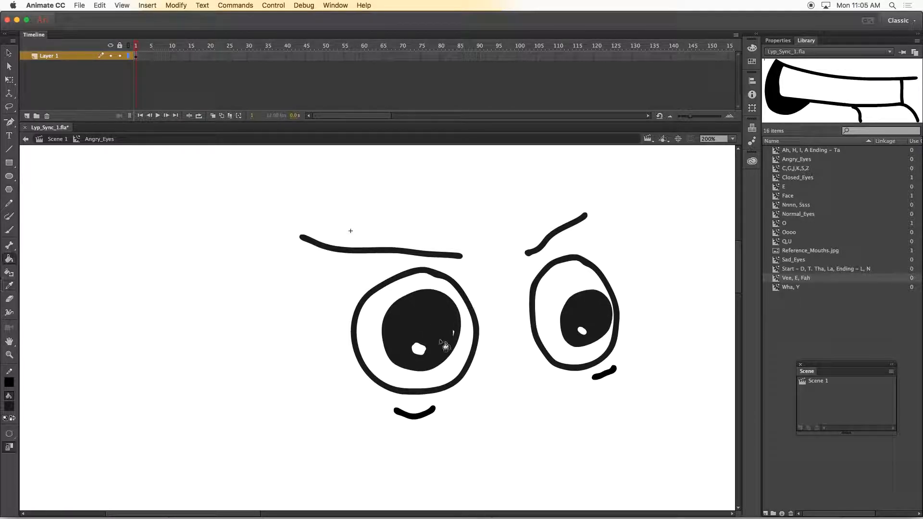
Step: Return to the main scene and preview the mouth and eye symbols in the library
key("b")
key("super+minus")
left_click(64, 138)
left_click(821, 269)
left_click(816, 285)
left_click(811, 261)
left_click(808, 241)
left_click(804, 213)
left_click(803, 205)
left_click(801, 211)
left_click(798, 177)
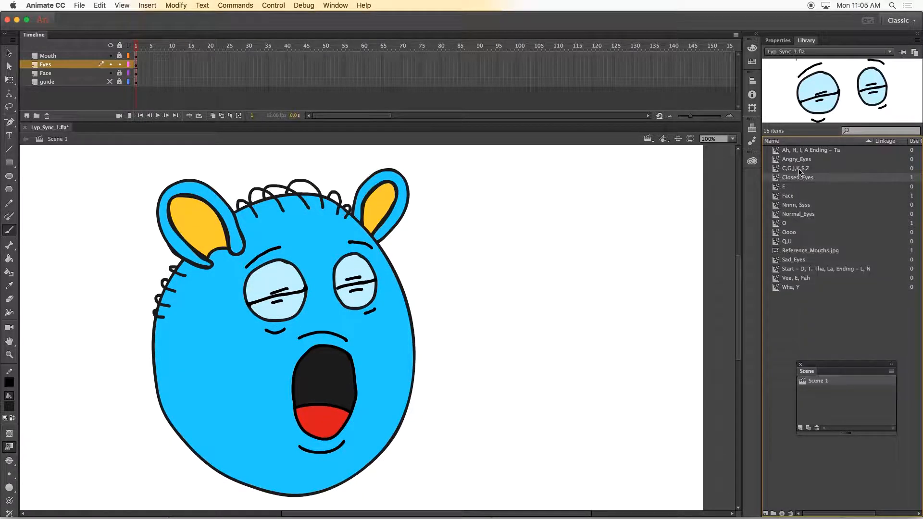
left_click(796, 168)
left_click(805, 160)
Step: Duplicate the Normal_Eyes symbol as a movie clip named Surprised_Eyes
left_click(801, 213)
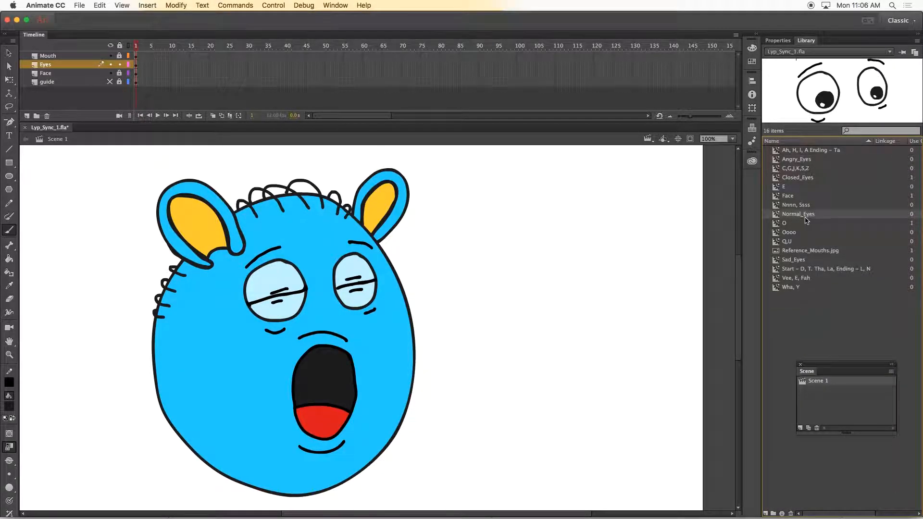
right_click(802, 215)
left_click(838, 274)
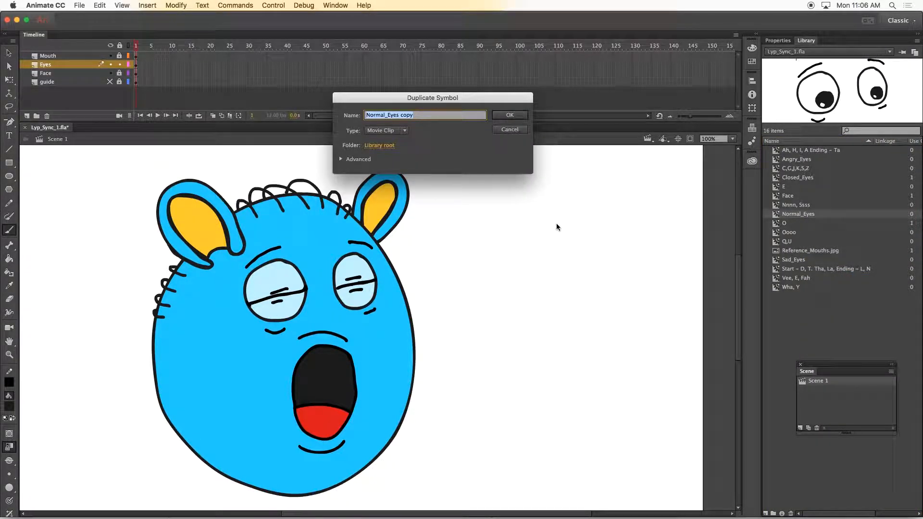
type("Surp")
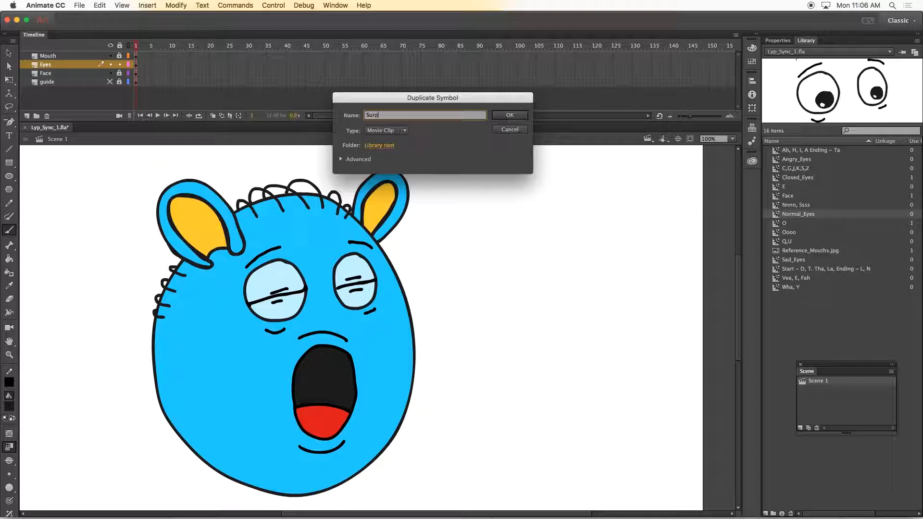
type("rised_Eyes")
key("Return")
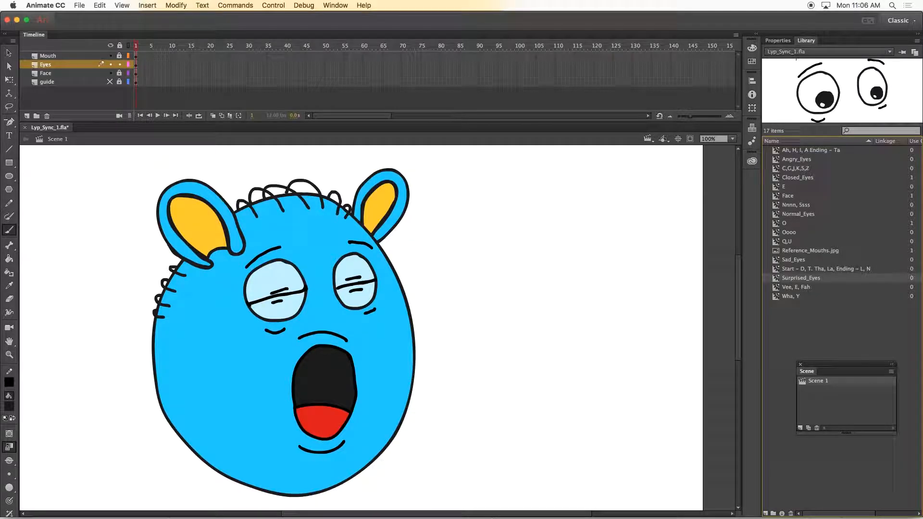
Step: Open Surprised_Eyes, brush a larger outline around the left eye and erase the eyebrow ends sticking out of it
double_click(775, 278)
key("super+equal")
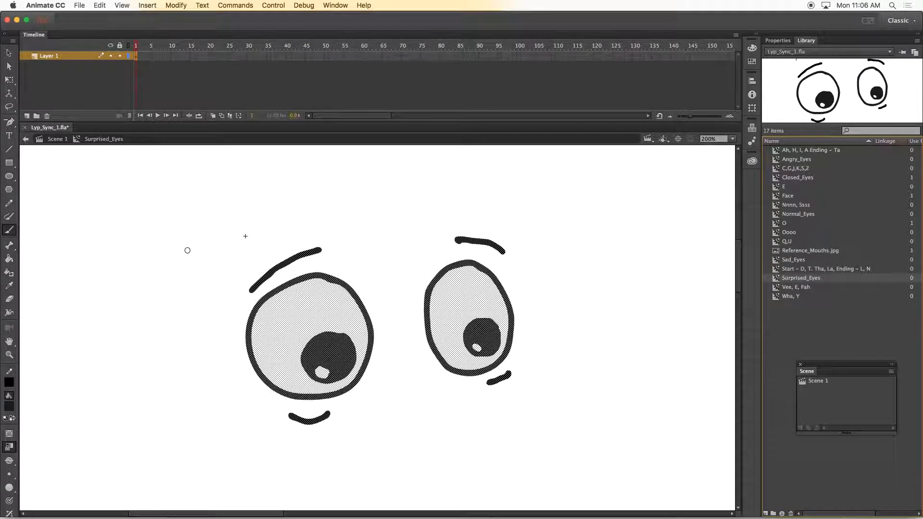
mouse_move(350, 269)
left_mouse_down()
mouse_move(381, 312)
mouse_move(353, 402)
mouse_move(251, 397)
mouse_move(244, 294)
mouse_move(336, 252)
mouse_move(377, 301)
left_mouse_up()
key("e")
left_click_drag(251, 293, 270, 279)
left_click_drag(350, 270, 374, 306)
left_click_drag(317, 245, 310, 246)
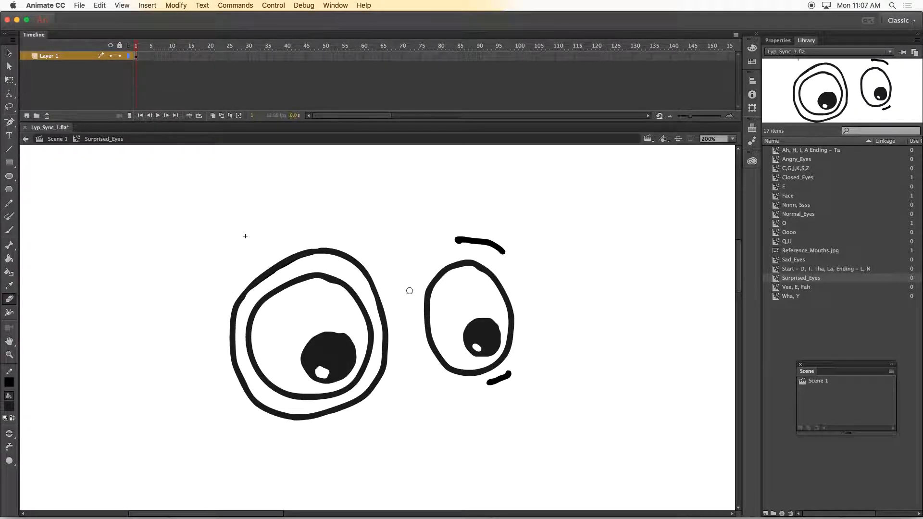
Step: Brush a larger outline around the right eye in Surprised_Eyes and delete its eyebrow
key("b")
mouse_move(435, 247)
left_mouse_down()
mouse_move(473, 387)
mouse_move(461, 246)
left_mouse_up()
key("v")
left_click(495, 249)
key("Delete")
Step: Enlarge both pupils with Free Transform and reposition them inside the eyes
left_click(320, 356)
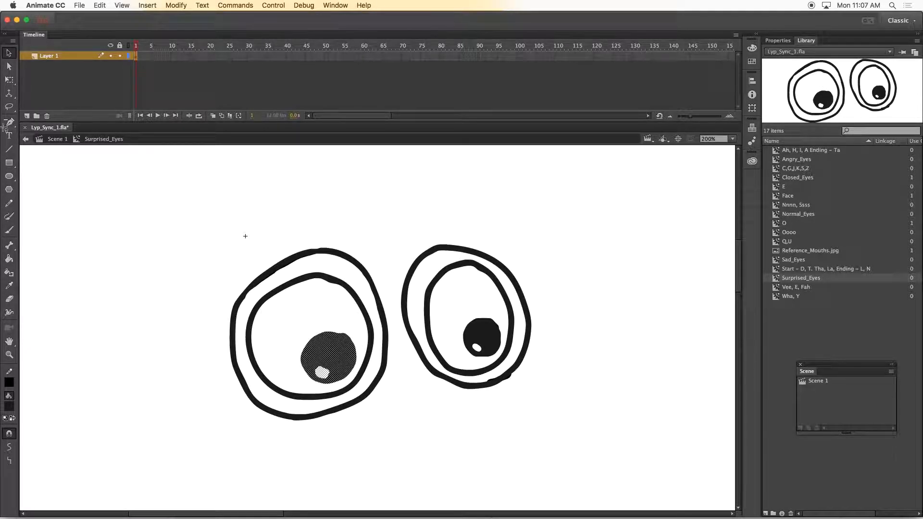
key("q")
left_click(321, 370)
left_click_drag(300, 332, 273, 308)
mouse_move(331, 340)
left_mouse_down()
mouse_move(330, 331)
mouse_move(339, 339)
left_mouse_up()
left_click(482, 337)
left_click_drag(463, 318, 449, 304)
left_click_drag(475, 331, 484, 332)
left_click(433, 317)
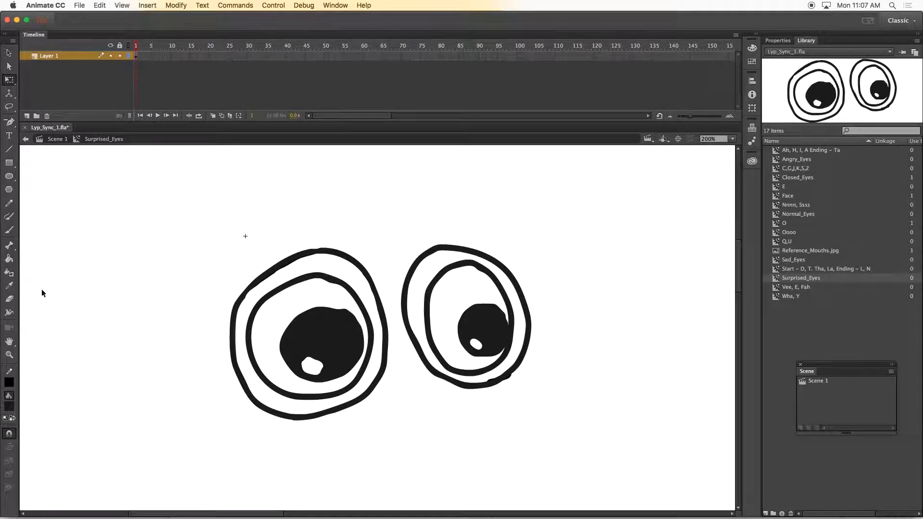
Step: Brush raised, arched eyebrows high above both eyes in Surprised_Eyes
left_click(9, 229)
left_click_drag(199, 249, 325, 207)
left_click_drag(427, 200, 501, 208)
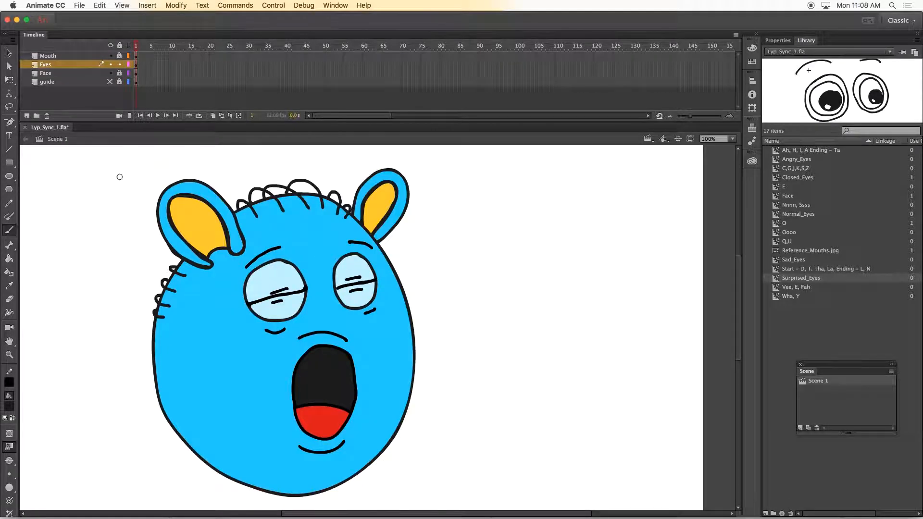
Step: Swap the eyes instance on the face in the main scene for the Sad_Eyes symbol
key("v")
left_click(778, 40)
left_click(891, 84)
left_click(454, 242)
left_click(567, 178)
left_click(890, 85)
left_click(460, 278)
left_click(562, 178)
Step: Open Sad_Eyes in place, fill the upper eyelids with light blue, and return to the main scene
double_click(357, 279)
key("i")
left_click(267, 291)
left_click(290, 293)
left_click(366, 289)
left_click(267, 272)
key("super+z")
left_click(277, 268)
key("super+e")
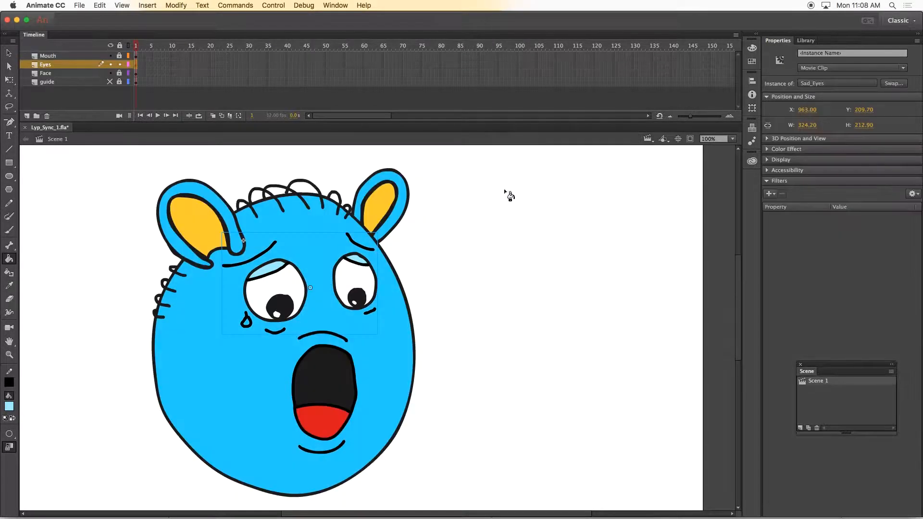
Step: Swap the eyes instance on the face for the Surprised_Eyes symbol
left_click(893, 83)
left_click(454, 296)
double_click(454, 295)
key("v")
Step: Open Surprised_Eyes in place and delete the inner outline of the left eye
double_click(313, 323)
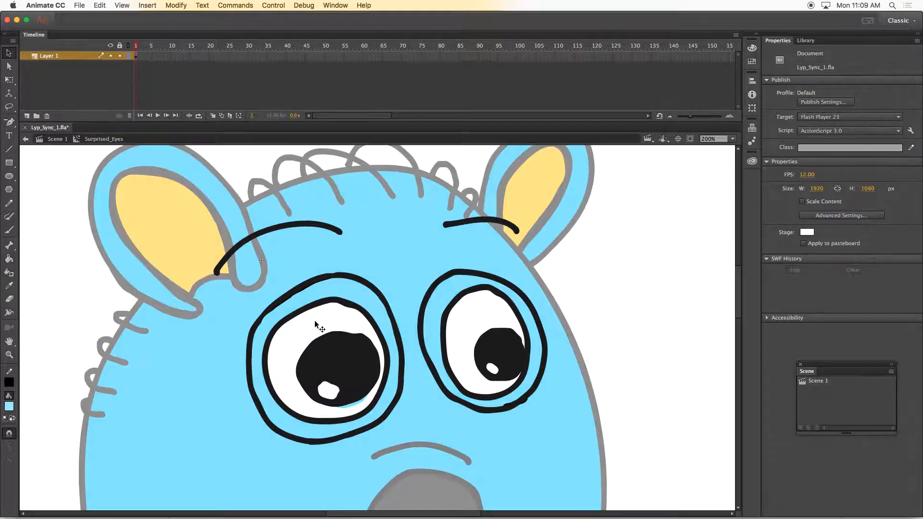
left_click(311, 306)
key("Delete")
Step: Try deleting the right eye's inner shape and the area under the left pupil, and undo those deletions
left_click(464, 312)
key("Delete")
key("Delete")
left_click(351, 411)
key("Delete")
key("super+z")
key("super+z")
key("super+z")
key("super+z")
Step: Erase the right eye's inner outline and the white area inside it
left_click(456, 303)
left_click(41, 250)
left_click(9, 299)
mouse_move(446, 347)
left_mouse_down()
mouse_move(449, 304)
mouse_move(475, 289)
left_mouse_up()
left_click_drag(481, 286, 498, 290)
mouse_move(441, 315)
left_mouse_down()
mouse_move(464, 389)
mouse_move(528, 332)
mouse_move(522, 367)
left_mouse_up()
mouse_move(455, 388)
left_mouse_down()
mouse_move(508, 393)
mouse_move(521, 384)
left_mouse_up()
left_click_drag(493, 401, 513, 401)
left_click_drag(528, 333, 502, 293)
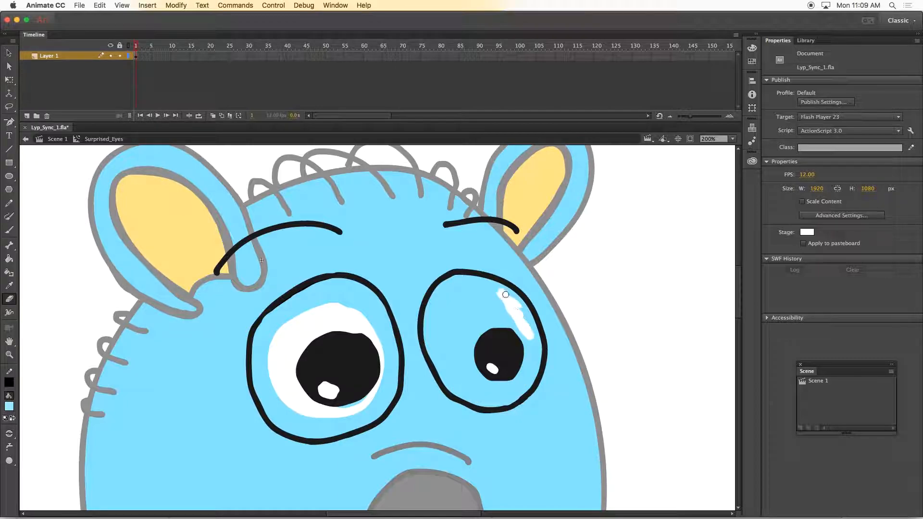
Step: Sample the white of the left eye and fill both eyes with it out to their larger outlines
key("i")
left_click(340, 412)
left_click(343, 424)
left_click(355, 405)
left_click(446, 368)
key("super+minus")
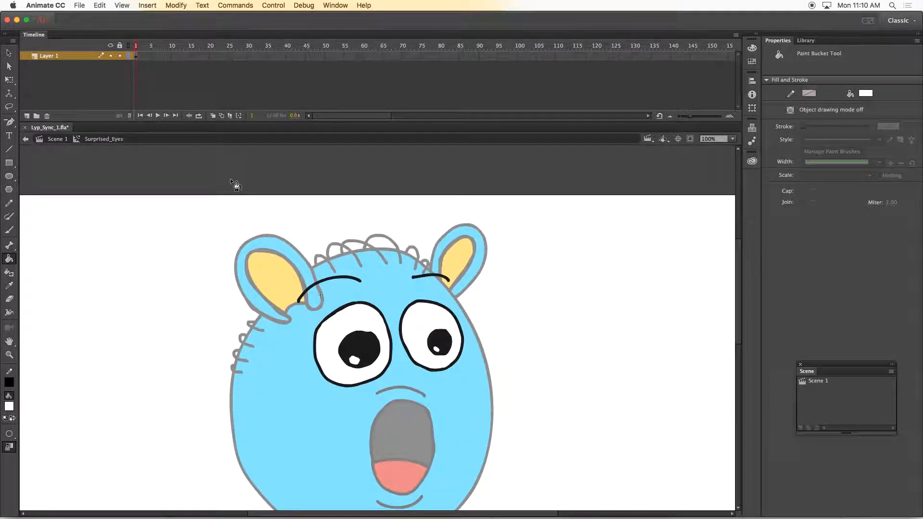
Step: Return to the main scene and swap the eyes instance for the Angry_Eyes symbol
left_click(58, 139)
left_click(893, 84)
left_click(431, 313)
double_click(430, 187)
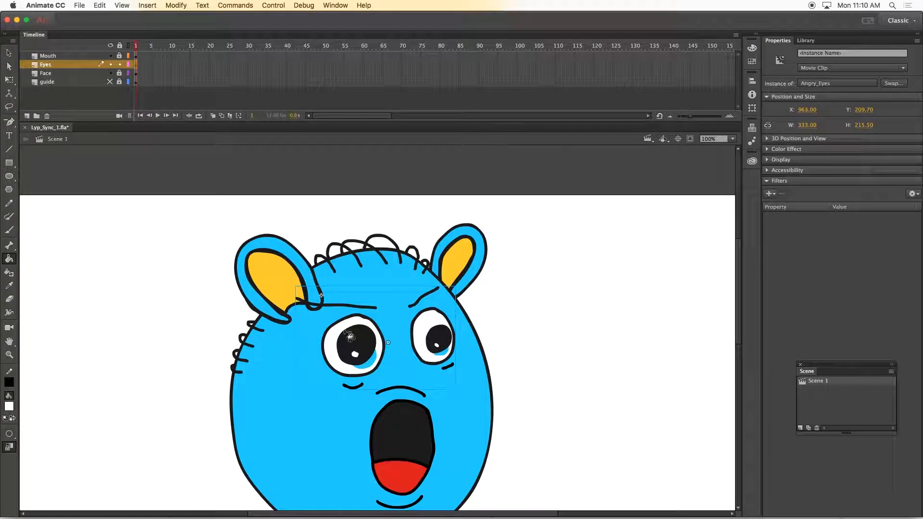
Step: Open Angry_Eyes in place, fill the gaps beside both pupils with white, and return to the main scene
double_click(367, 353, "super")
key("super+equal")
key("super+minus")
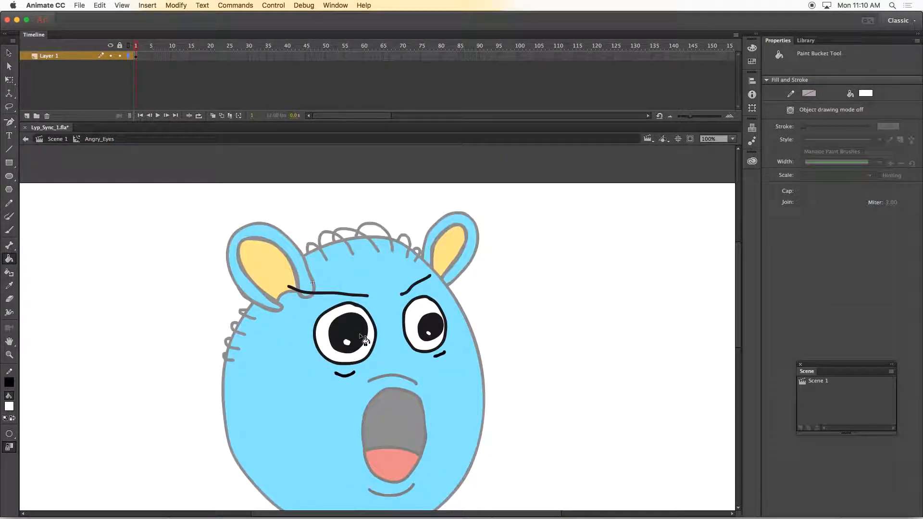
left_click(57, 139)
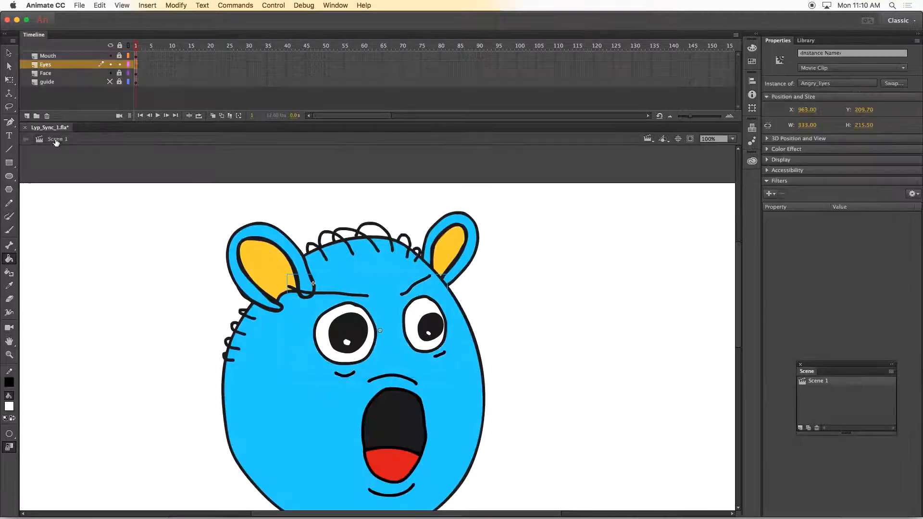
Step: Lock the Eyes layer and add a new layer named Body above it
left_click(121, 66)
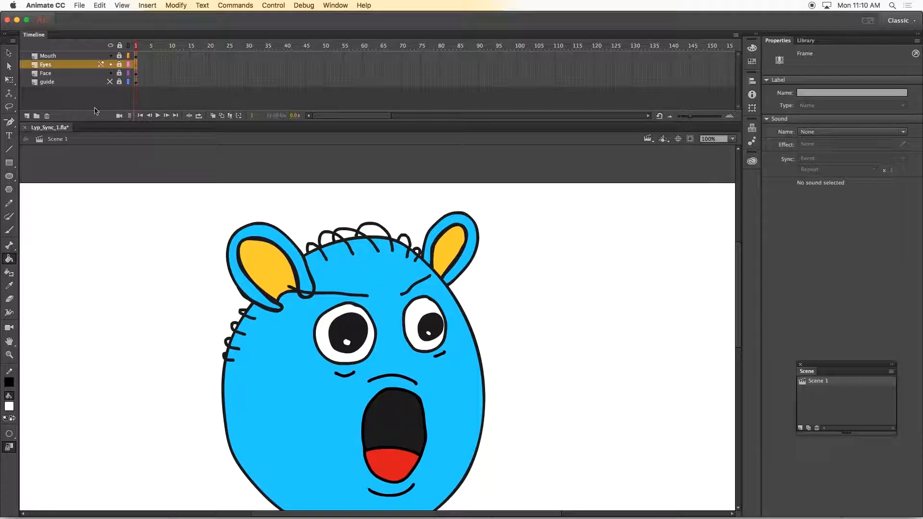
left_click_drag(738, 269, 747, 287)
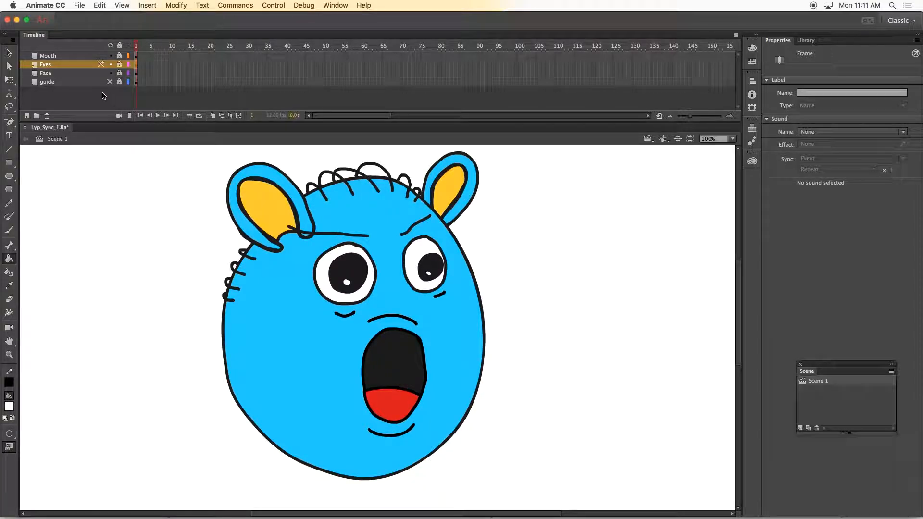
left_click(102, 96)
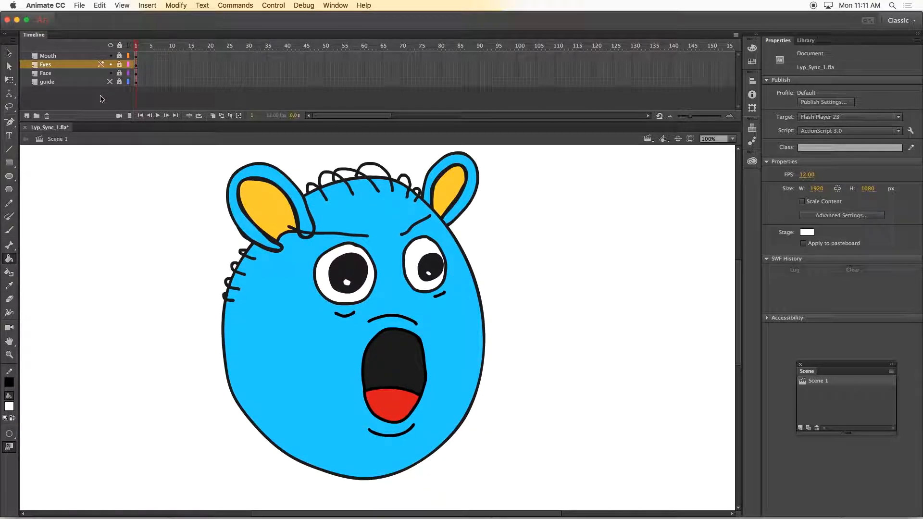
left_click(27, 115)
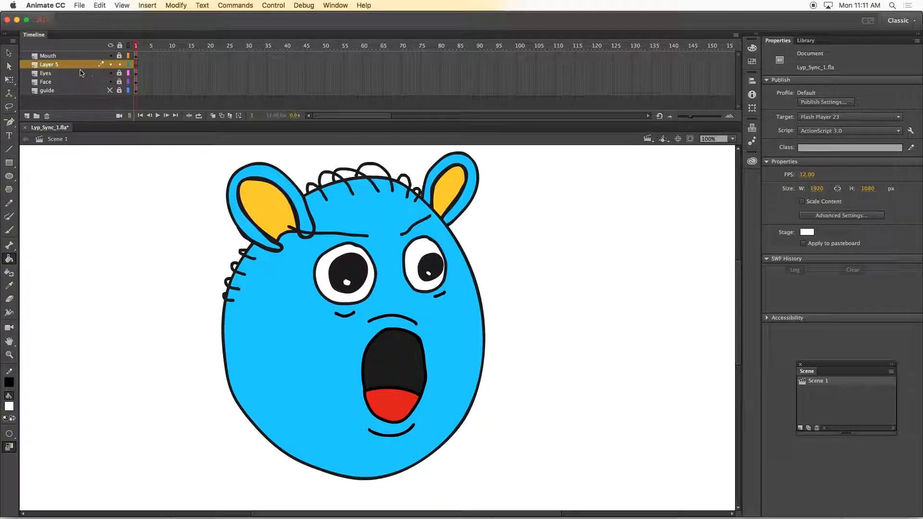
double_click(54, 65)
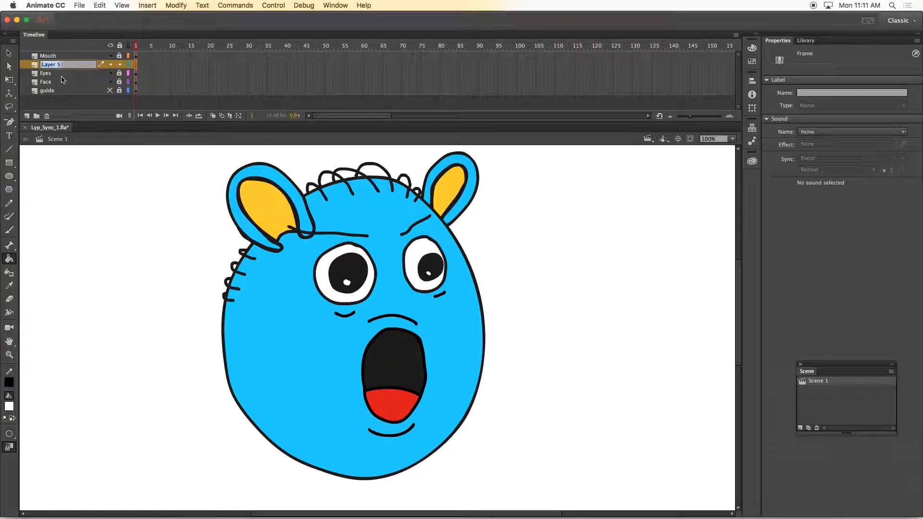
type("ody")
left_click(68, 111)
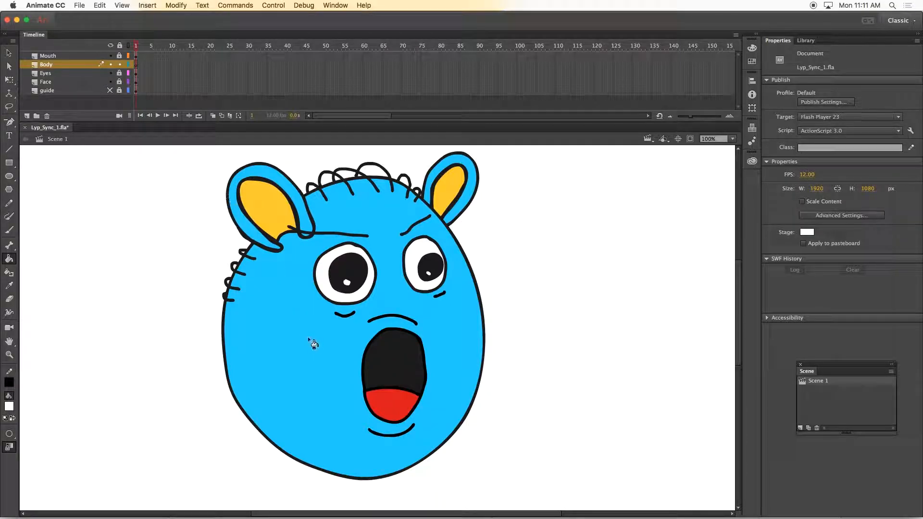
Step: Show the Mouth, Eyes, Face and guide layers as outlines
left_click(128, 56)
left_click(127, 73)
left_click(128, 82)
left_click(128, 90)
Step: Brush the neck, shoulders and outer arms below the head in black on the Body layer
left_click_drag(738, 298, 737, 331)
left_click(10, 229)
left_click(9, 406)
left_click(41, 383)
mouse_move(412, 351)
left_mouse_down()
mouse_move(319, 321)
mouse_move(237, 375)
mouse_move(155, 412)
left_mouse_up()
mouse_move(413, 349)
left_mouse_down()
mouse_move(547, 387)
mouse_move(586, 460)
left_mouse_up()
scroll(711, 344, "down", 3)
left_click_drag(155, 322, 116, 459)
left_click_drag(587, 356, 598, 455)
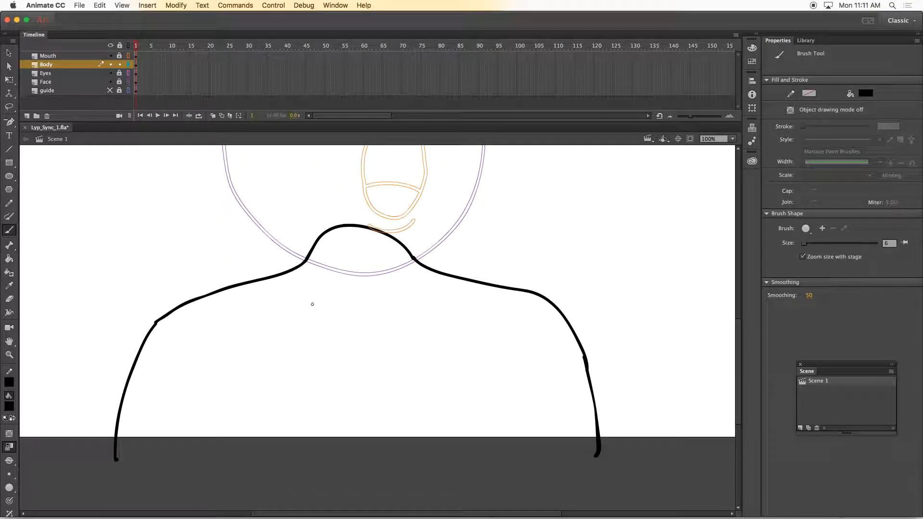
Step: Brush a shirt collar around the neck with both sides meeting at the front
left_click_drag(306, 261, 354, 328)
left_click_drag(353, 327, 273, 277)
mouse_move(418, 264)
left_mouse_down()
mouse_move(376, 306)
mouse_move(378, 327)
left_mouse_up()
left_click_drag(378, 327, 417, 262)
left_click_drag(274, 276, 303, 260)
Step: Brush a tie knot between the collar points and a long tie hanging below it
left_click_drag(377, 323, 353, 322)
left_click_drag(379, 328, 408, 460)
mouse_move(353, 328)
left_mouse_down()
mouse_move(340, 469)
mouse_move(408, 461)
left_mouse_up()
Step: Brush the jacket's V-shaped opening and notched lapels on both sides of the tie
left_click_drag(278, 270, 370, 493)
mouse_move(434, 265)
left_mouse_down()
mouse_move(402, 429)
mouse_move(371, 491)
mouse_move(410, 413)
mouse_move(371, 491)
left_mouse_up()
key("super+z")
mouse_move(369, 490)
left_mouse_down()
mouse_move(348, 476)
mouse_move(226, 298)
mouse_move(270, 267)
left_mouse_up()
mouse_move(446, 265)
left_mouse_down()
mouse_move(389, 487)
mouse_move(372, 495)
left_mouse_up()
Step: Brush a square breast pocket on the jacket and arm creases on both sleeves
left_click_drag(213, 432, 281, 434)
mouse_move(281, 433)
left_mouse_down()
mouse_move(231, 495)
mouse_move(213, 431)
left_mouse_up()
mouse_move(204, 394)
left_mouse_down()
mouse_move(187, 495)
mouse_move(213, 393)
left_mouse_up()
left_click_drag(519, 380, 536, 488)
left_click_drag(531, 372, 500, 383)
Step: Close the bottom edge of the body and erase the shoulder lines that cross the two lapels
mouse_move(114, 459)
left_mouse_down()
mouse_move(417, 478)
mouse_move(600, 454)
left_mouse_up()
key("e")
left_click_drag(253, 280, 264, 282)
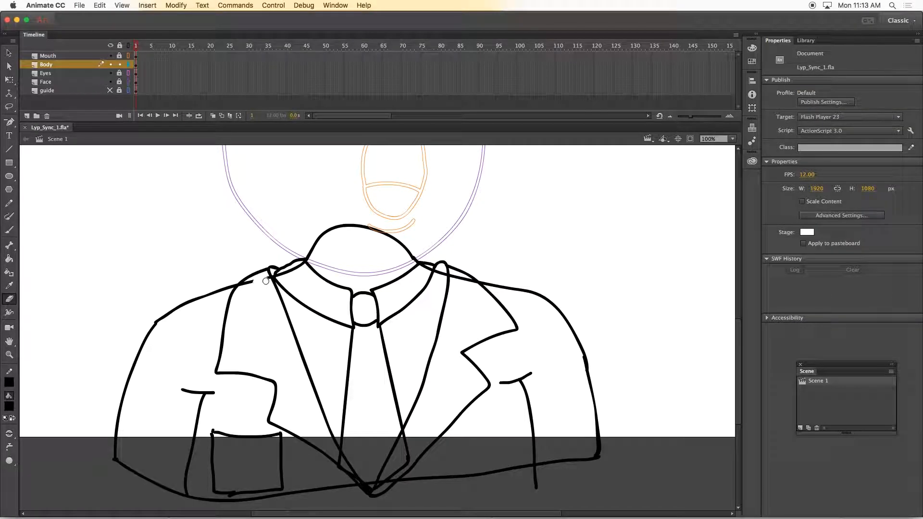
key("super+equal")
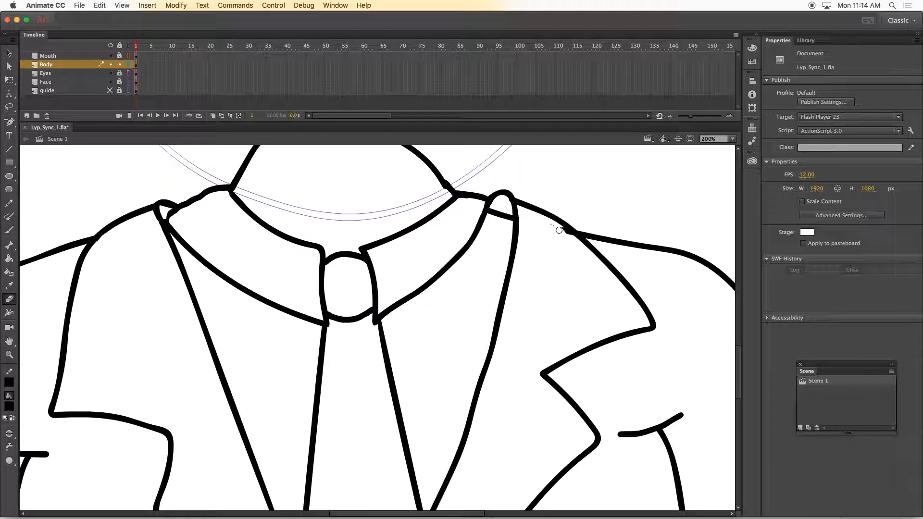
Step: Turn off outline view for all layers and move the Body layer to the bottom of the stack
key("super+minus")
key("super+minus")
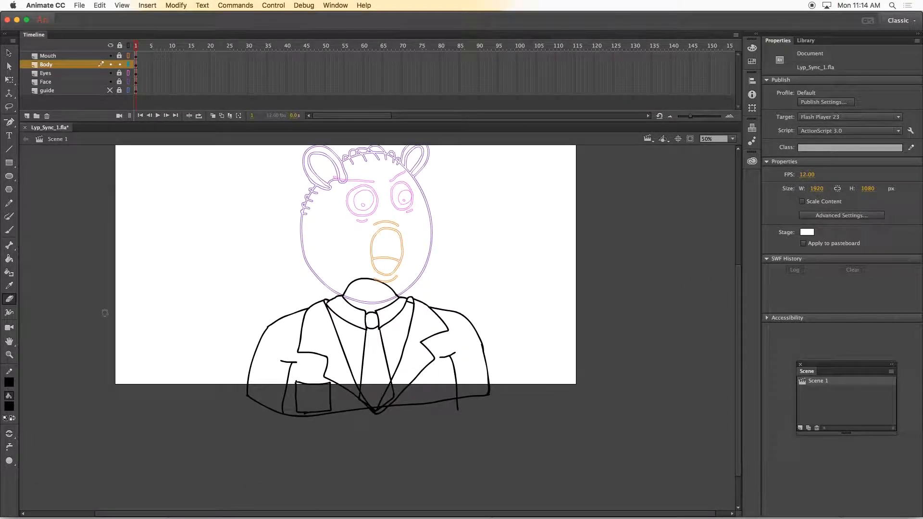
left_click(128, 45)
left_click_drag(53, 65, 53, 94)
Step: Sample the face's blue and fill the neck with it
left_click(9, 286)
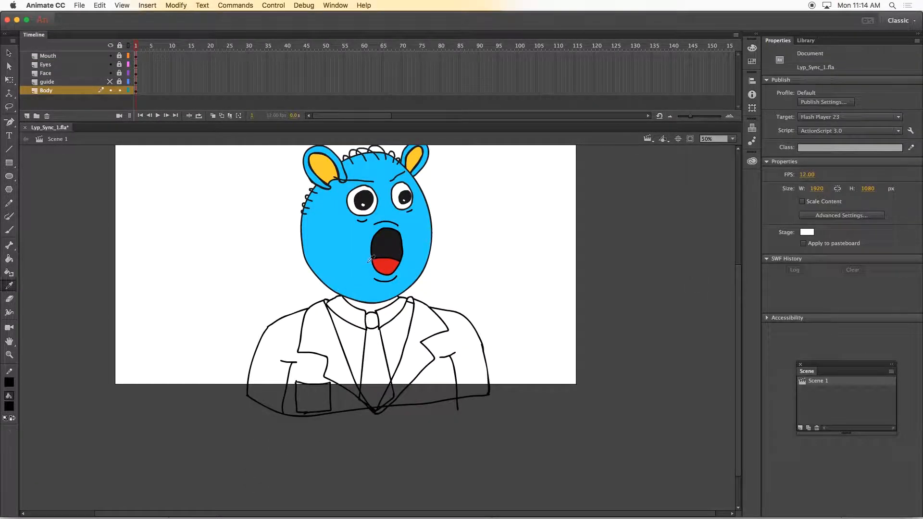
left_click(337, 270)
left_click(358, 305)
Step: Fill the jacket body and sleeves with a medium light blue
left_click(9, 406)
left_click(162, 344)
left_click(277, 342)
left_click(454, 345)
Step: Fill both jacket lapels with violet-blue
left_click(9, 406)
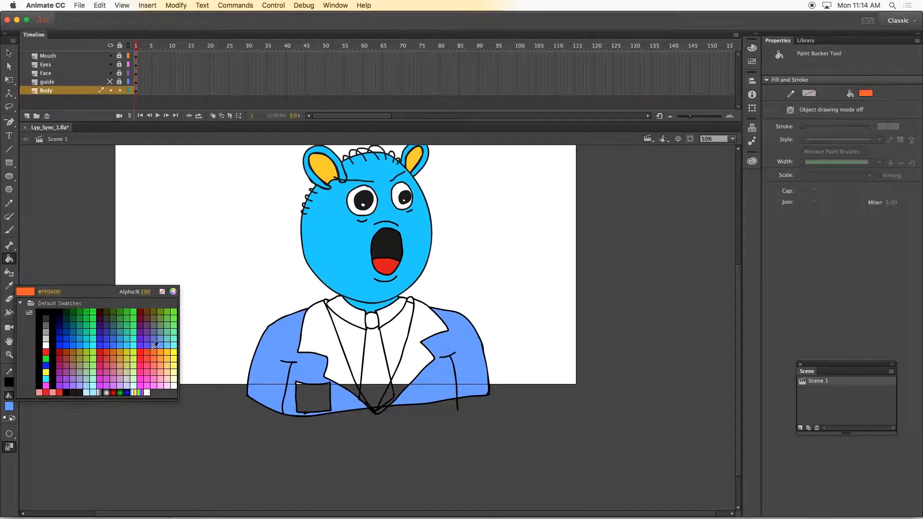
left_click(154, 344)
left_click(315, 332)
left_click(423, 327)
Step: Fill the shirt front on both sides of the tie and the collar with light peach
left_click(9, 406)
left_click(162, 375)
left_click(346, 346)
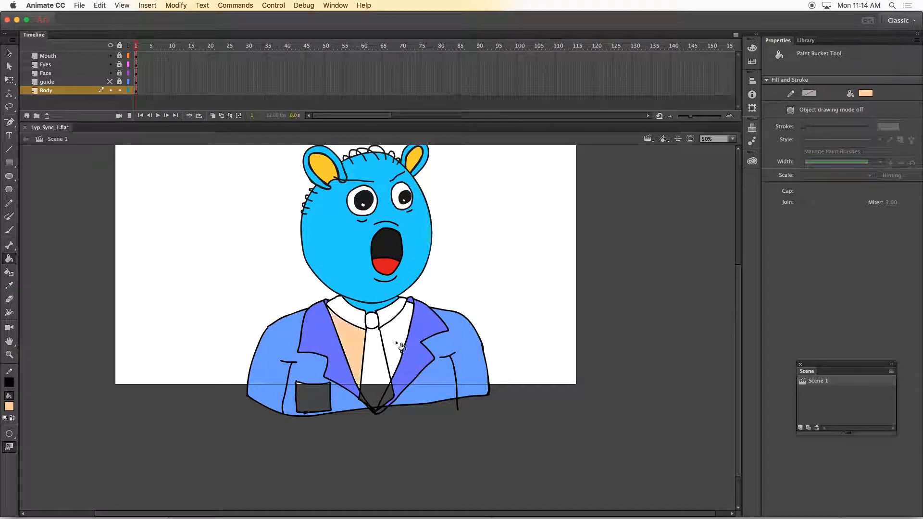
left_click(346, 312)
left_click(399, 336)
Step: Fill the tie and its knot with light pink and the breast pocket with the jacket's blue
left_click(9, 406)
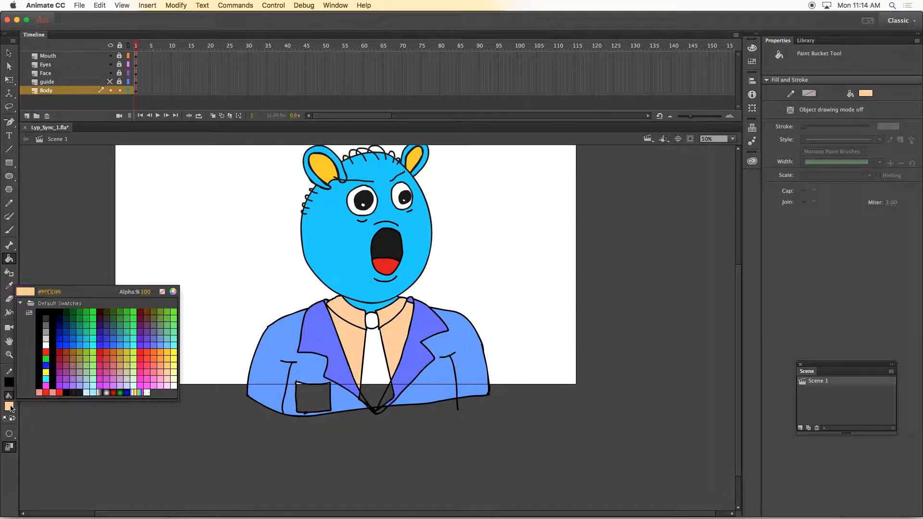
left_click(160, 379)
left_click(378, 357)
left_click(284, 401)
left_click(310, 402)
Step: Sample the outline's black and brush a pointed handkerchief outline rising from the breast pocket
left_click_drag(738, 300, 738, 364)
key("super+=")
key("i")
left_click(298, 416)
key("b")
mouse_move(289, 414)
left_mouse_down()
mouse_move(314, 376)
mouse_move(340, 416)
left_mouse_up()
Step: Sample the tie's pink and fill the pocket handkerchief with it
key("i")
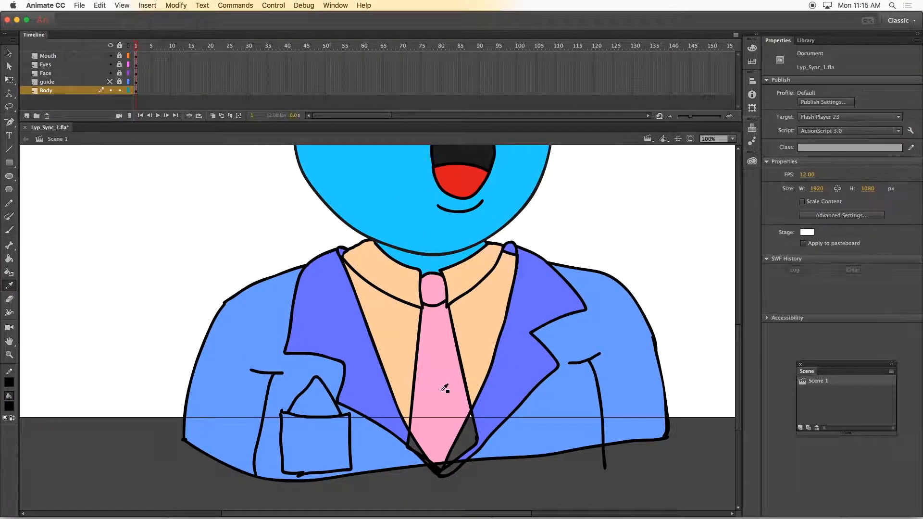
left_click(442, 390)
left_click(315, 399)
key("super+minus")
left_click_drag(738, 345, 738, 304)
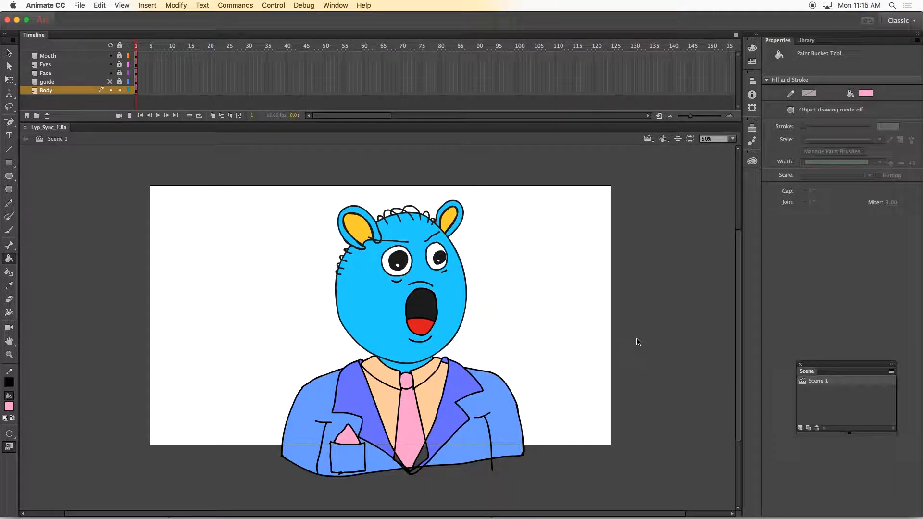
Step: Unlock the Mouth, Eyes, Face and guide layers, show the guide layer and delete it
left_click_drag(119, 56, 119, 82)
left_click(110, 81)
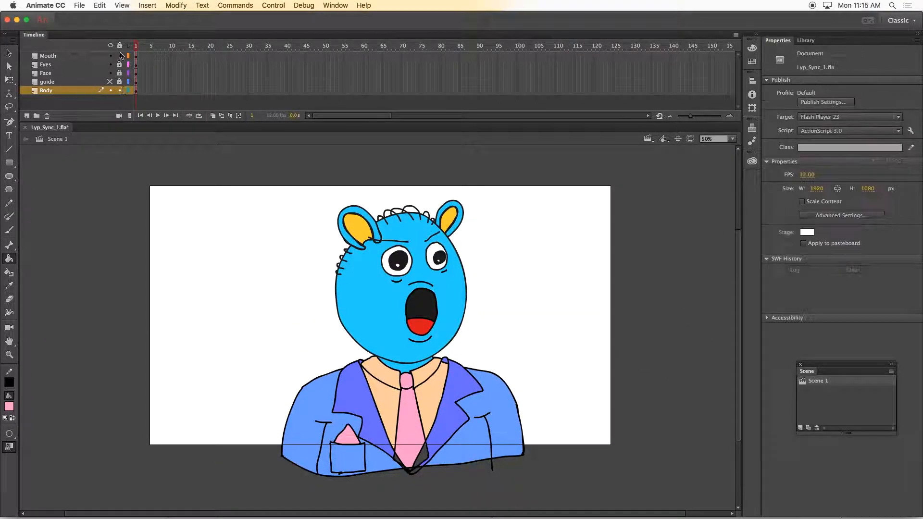
left_click(47, 81)
left_click(46, 116)
Step: Select the whole character and scale it down slightly with Free Transform
key("v")
key("super+a")
key("q")
left_click_drag(524, 477, 511, 461)
left_click(527, 432)
Step: Fill the unfilled gap beside the tie's lower end with the lapels' violet-blue
key("k")
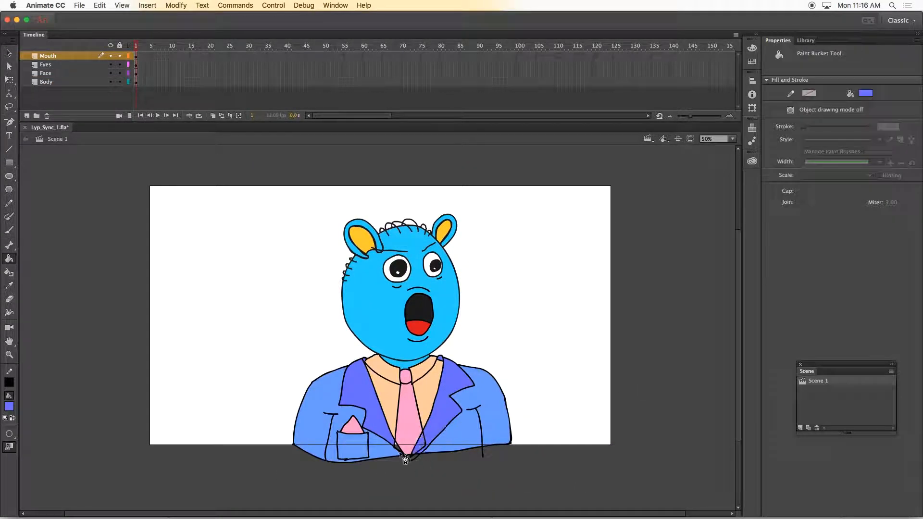
Step: Erase the stray lines around the lower tip of the tie and jacket on the Body layer
key("super+equal")
scroll(624, 386, "down", 5)
key("v")
left_click(47, 82)
left_click(46, 361)
key("e")
mouse_move(461, 417)
left_mouse_down()
mouse_move(445, 434)
mouse_move(446, 457)
mouse_move(414, 439)
mouse_move(432, 480)
left_mouse_up()
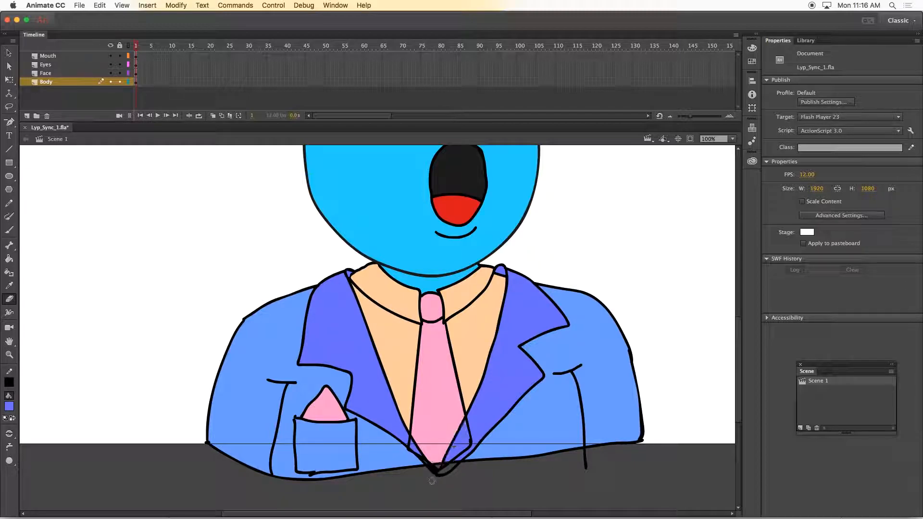
left_click_drag(469, 423, 442, 466)
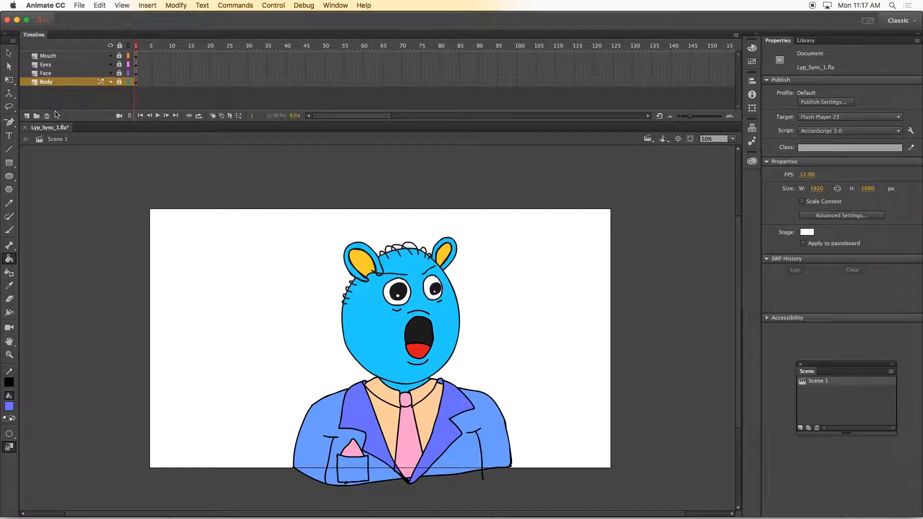
Step: Add a layer named BG directly above Body and display the other layers as outlines
left_click(27, 116)
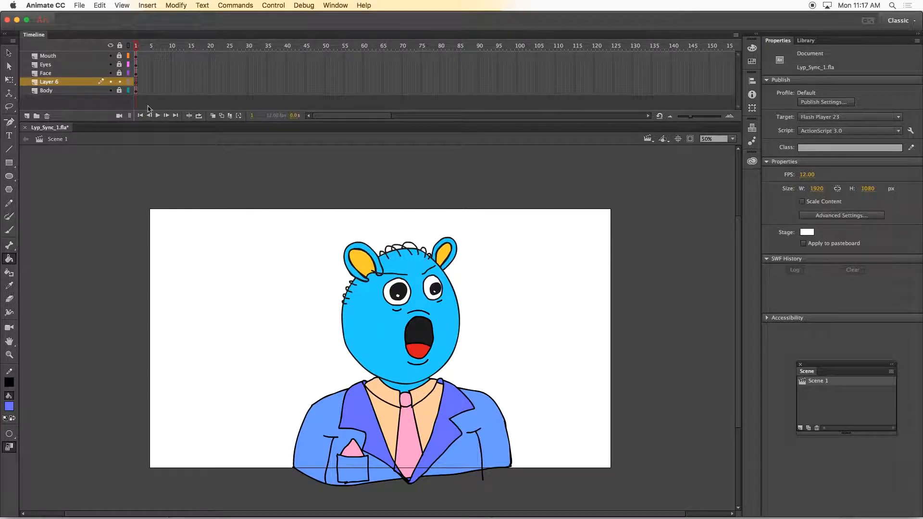
left_click(128, 90)
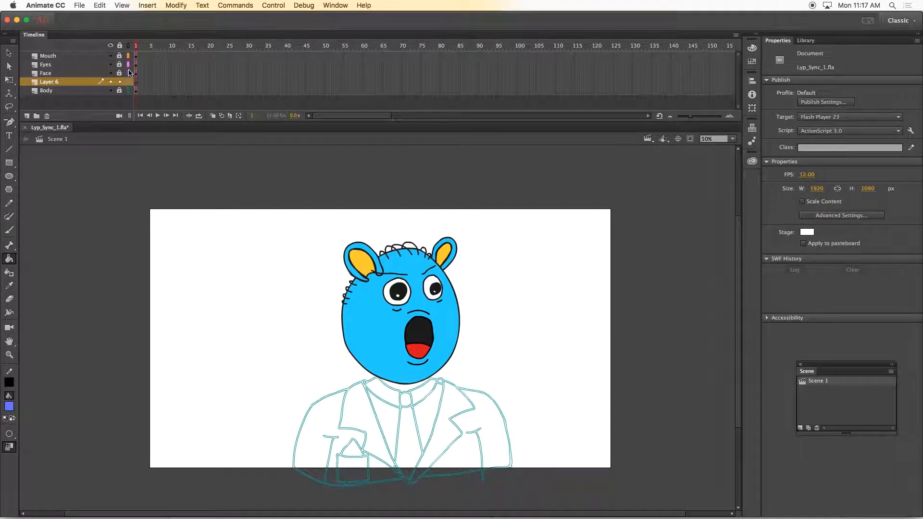
left_click_drag(128, 73, 133, 54)
double_click(67, 85)
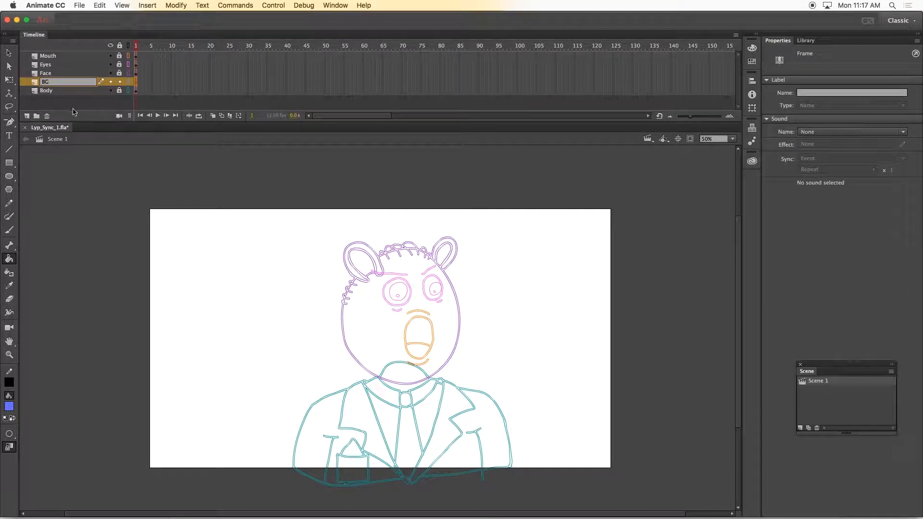
left_click(74, 111)
Step: Brush black perspective lines for a room's back wall, floor and ceiling on the BG layer
left_click(10, 231)
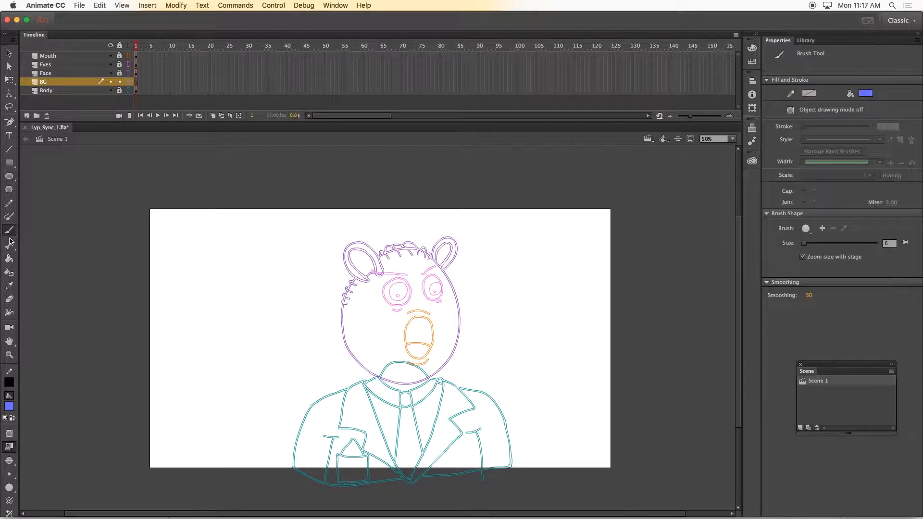
left_click(9, 406)
left_click(14, 302)
left_click_drag(549, 283, 631, 491)
mouse_move(546, 413)
left_mouse_down()
mouse_move(178, 417)
mouse_move(135, 491)
left_mouse_up()
mouse_move(578, 242)
left_mouse_down()
mouse_move(418, 252)
mouse_move(122, 175)
left_mouse_up()
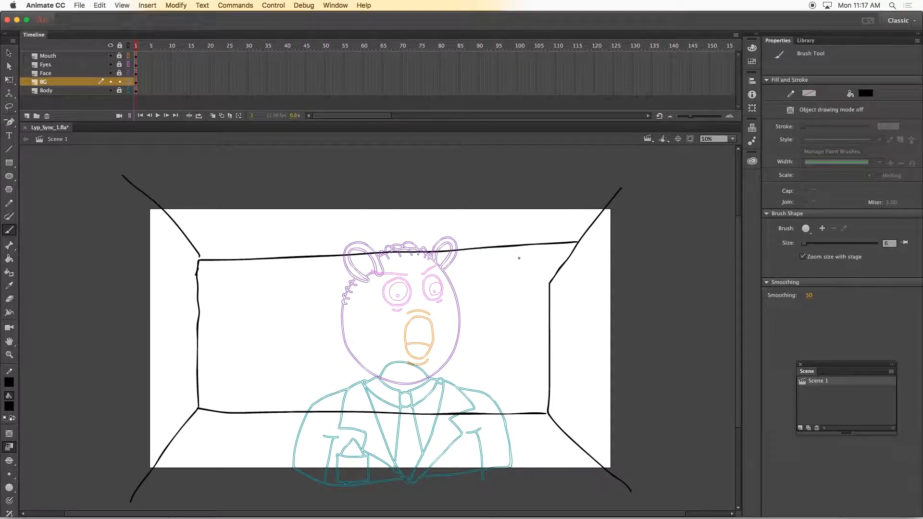
Step: Redraw the upper right corner of the back wall and erase the old diagonal line beside it
left_click_drag(548, 290, 548, 293)
left_click_drag(544, 244, 595, 189)
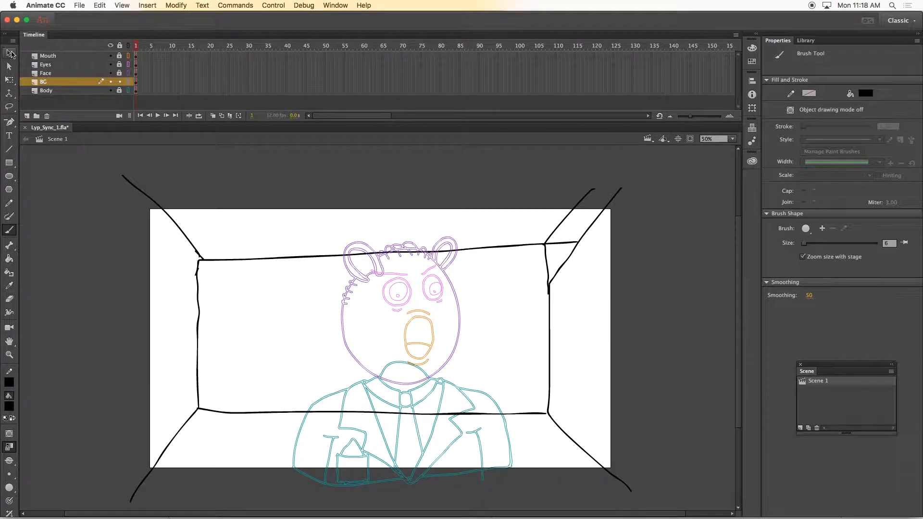
key("v")
left_click(566, 262)
key("e")
left_click_drag(568, 259, 558, 276)
left_click_drag(558, 240, 621, 187)
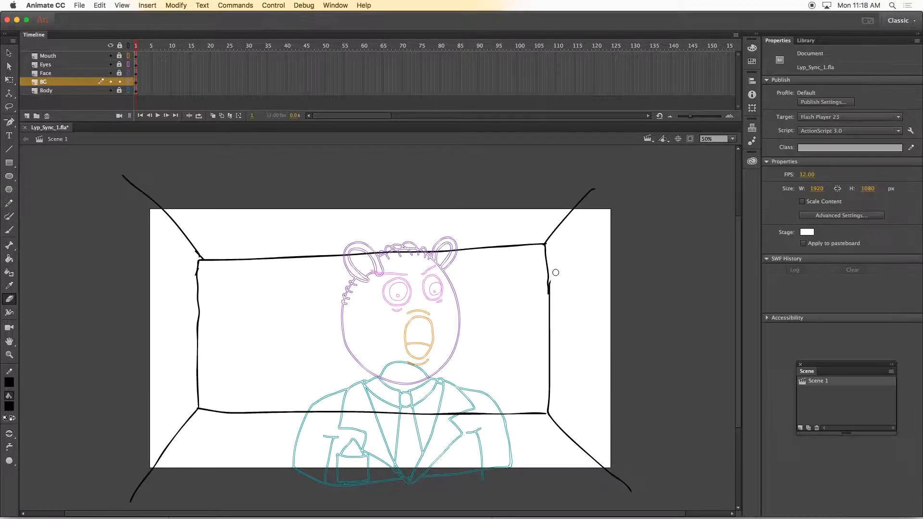
Step: Thicken the back wall's right vertical line and touch up the lines at its left corner with the black brush
key("super+equal")
scroll(627, 300, "left", 3)
scroll(627, 300, "right", 7)
key("k")
key("b")
left_click_drag(497, 166, 505, 278)
left_click_drag(506, 408, 505, 462)
key("super+minus")
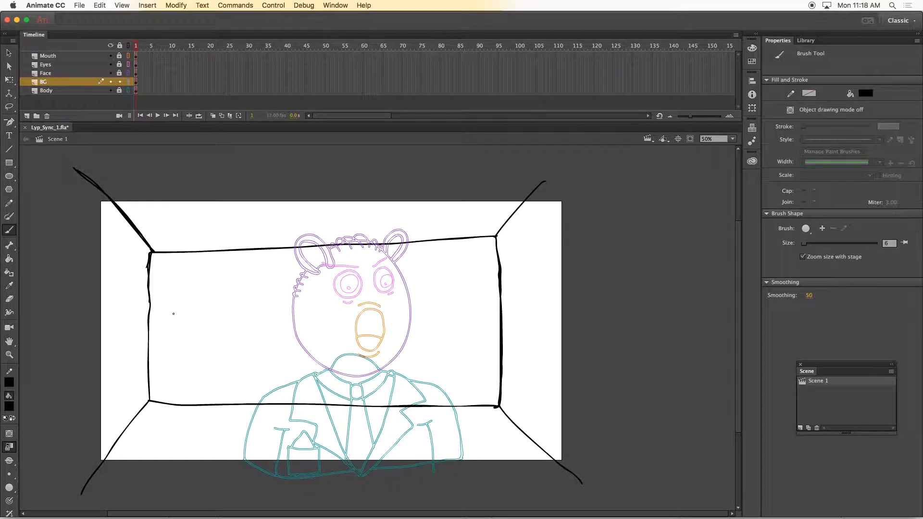
key("super+equal")
scroll(200, 192, "left", 3)
key("e")
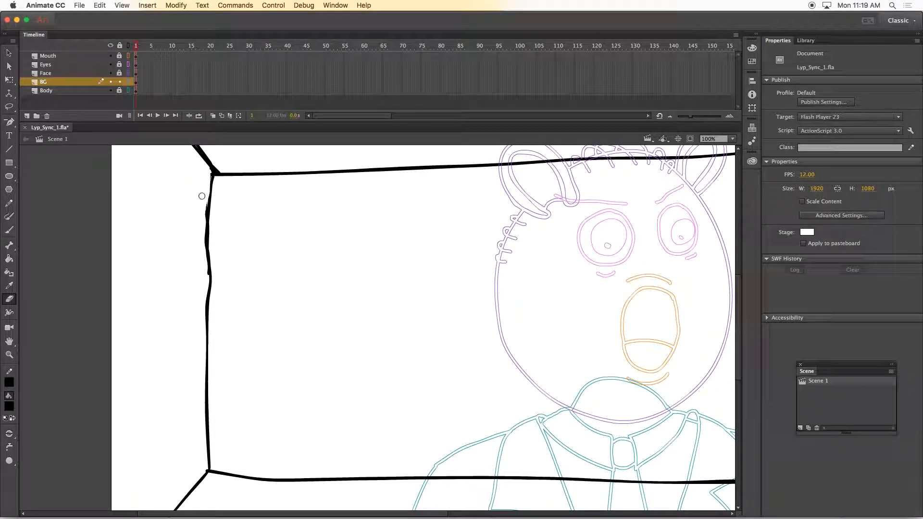
Step: Brush a closed black border outside the stage that joins the outer ends of the room's corner lines
key("super+minus")
key("b")
mouse_move(167, 168)
left_mouse_down()
mouse_move(431, 162)
mouse_move(643, 174)
left_mouse_up()
mouse_move(173, 493)
left_mouse_down()
mouse_move(168, 168)
mouse_move(663, 491)
mouse_move(643, 174)
left_mouse_up()
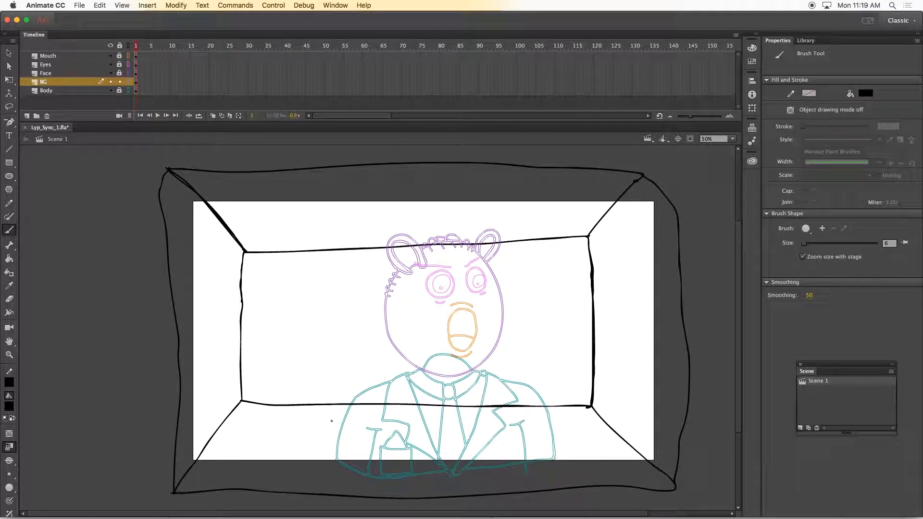
Step: Draw the black outline of a sofa with rounded back, two armrests and seat in the room's left half
key("super+equal")
scroll(667, 317, "down", 5)
scroll(668, 317, "left", 5)
mouse_move(181, 386)
left_mouse_down()
mouse_move(244, 385)
mouse_move(181, 387)
left_mouse_up()
left_click_drag(242, 313, 414, 306)
mouse_move(487, 385)
left_mouse_down()
mouse_move(415, 314)
mouse_move(486, 338)
mouse_move(487, 384)
left_mouse_up()
mouse_move(216, 264)
left_mouse_down()
mouse_move(278, 179)
mouse_move(442, 253)
left_mouse_up()
left_click_drag(246, 380, 413, 379)
left_click_drag(412, 341, 244, 345)
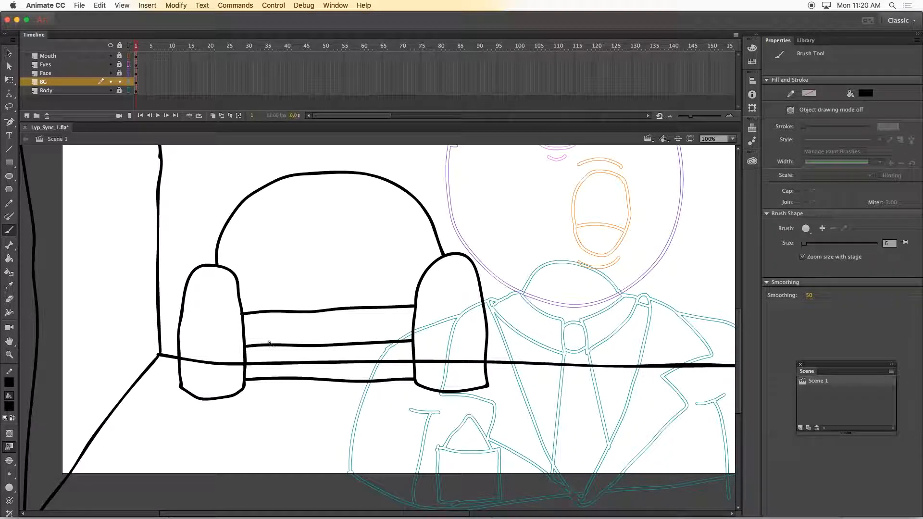
Step: Divide the sofa's seat into cushions and add curved detail strokes to both armrests
left_click_drag(323, 311, 322, 344)
left_click_drag(239, 294, 416, 287)
left_click_drag(270, 308, 288, 296)
left_click_drag(319, 296, 326, 313)
left_click_drag(360, 291, 380, 302)
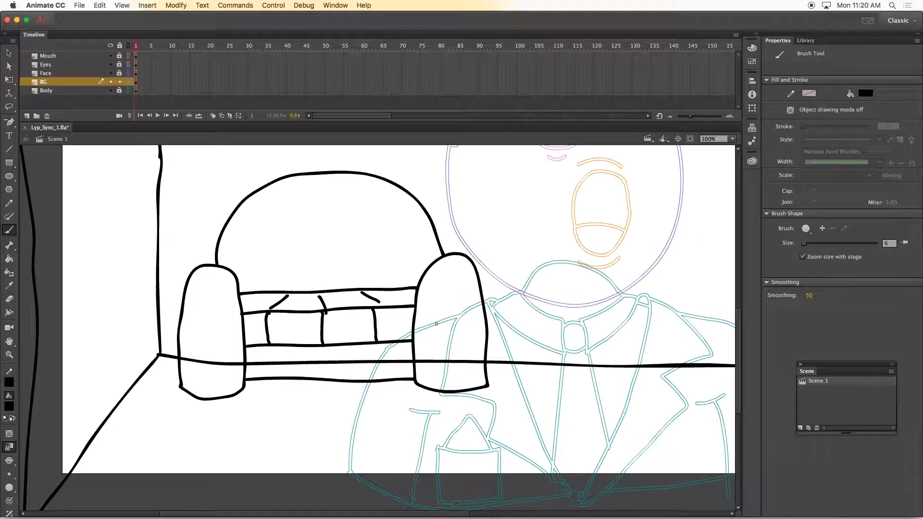
left_click_drag(187, 284, 227, 280)
left_click_drag(199, 313, 229, 315)
left_click_drag(431, 281, 469, 271)
left_click_drag(428, 314, 468, 311)
Step: Fill the sofa's backrest and both armrests with a reddish brown
left_click(9, 406)
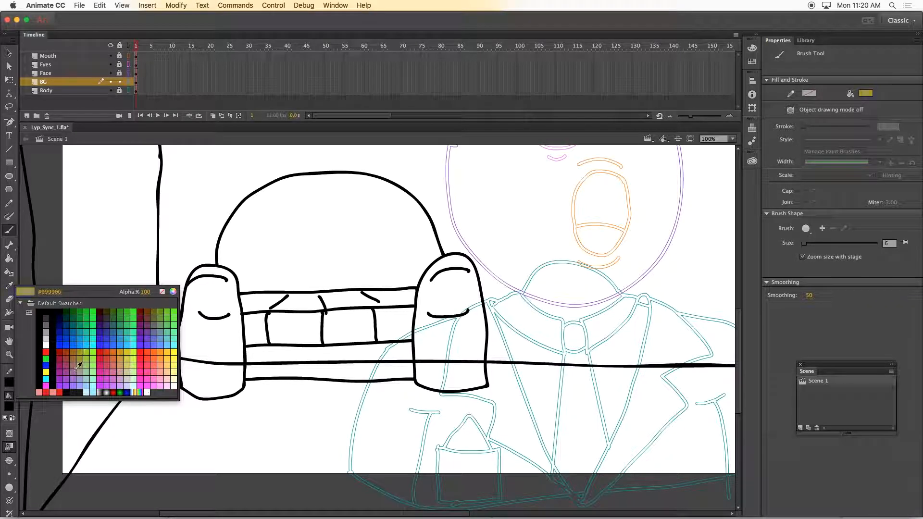
left_click(76, 363)
left_click(9, 259)
left_click(250, 277)
left_click(211, 336)
left_click(449, 336)
left_click(450, 376)
left_click(211, 377)
Step: Erase the floor line crossing the sofa and fill the sofa's remaining lower areas with the same reddish brown
key("v")
left_click(308, 362)
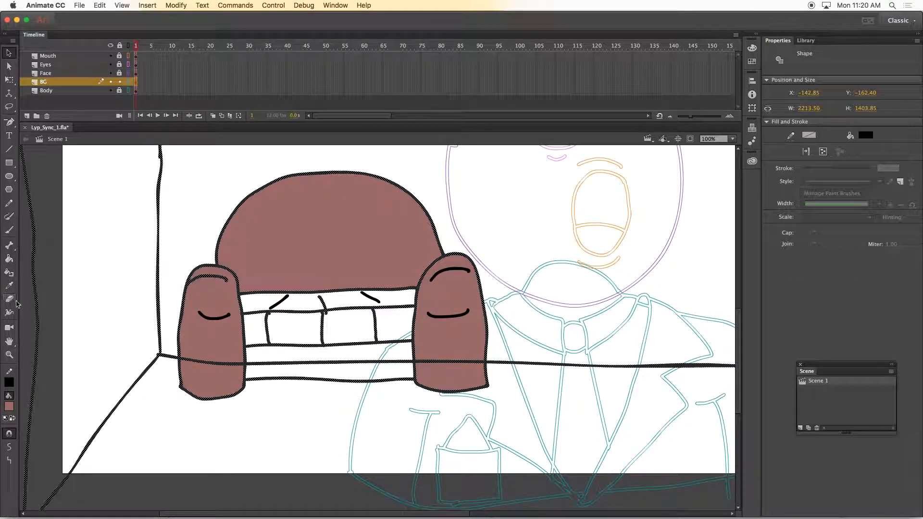
key("e")
left_click_drag(222, 361, 185, 359)
left_click_drag(298, 362, 482, 363)
left_click(224, 354)
left_click(212, 363)
left_click(331, 363)
left_click(447, 364)
Step: Fill the sofa's seat cushions with a golden brown
left_click(9, 406)
left_click(76, 358)
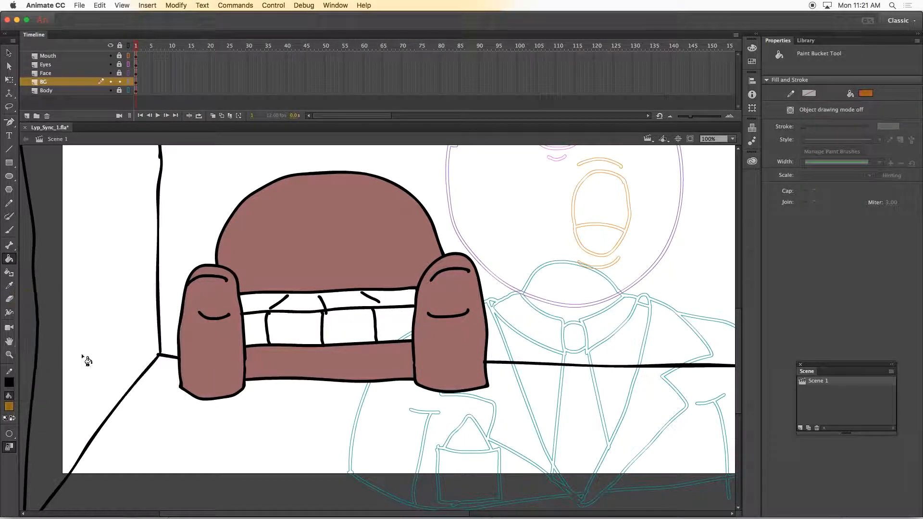
left_click(295, 328)
Step: Draw a double-lined black window frame with angled corners on the right part of the back wall
key("super+minus")
left_click(9, 230)
left_click(9, 406)
left_click(48, 313)
mouse_move(575, 276)
left_mouse_down()
mouse_move(484, 276)
mouse_move(571, 199)
mouse_move(573, 276)
left_mouse_up()
key("super+equal")
scroll(510, 276, "up", 10)
scroll(509, 275, "down", 6)
left_click_drag(417, 191, 430, 333)
mouse_move(437, 326)
left_mouse_down()
mouse_move(681, 329)
mouse_move(669, 177)
mouse_move(425, 194)
left_mouse_up()
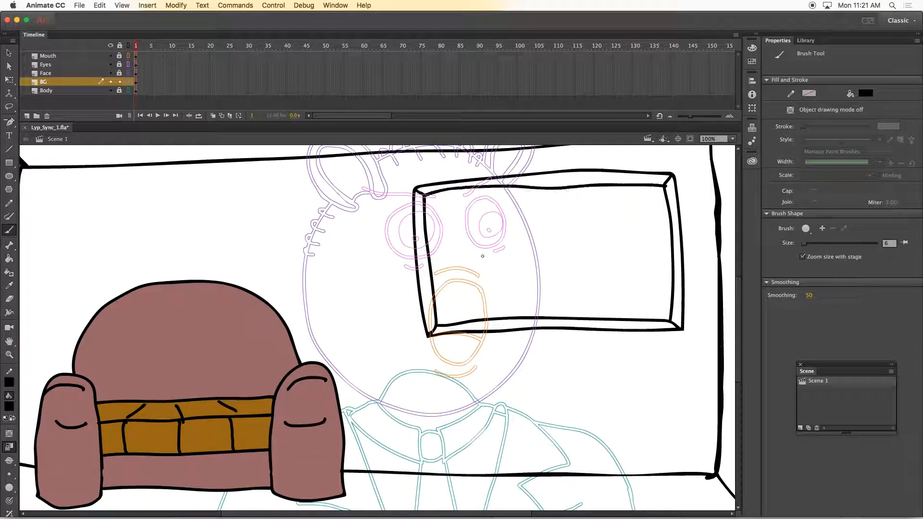
Step: Add two double-lined vertical dividers that split the window into three panes
left_click_drag(530, 264, 529, 318)
left_click_drag(519, 187, 523, 317)
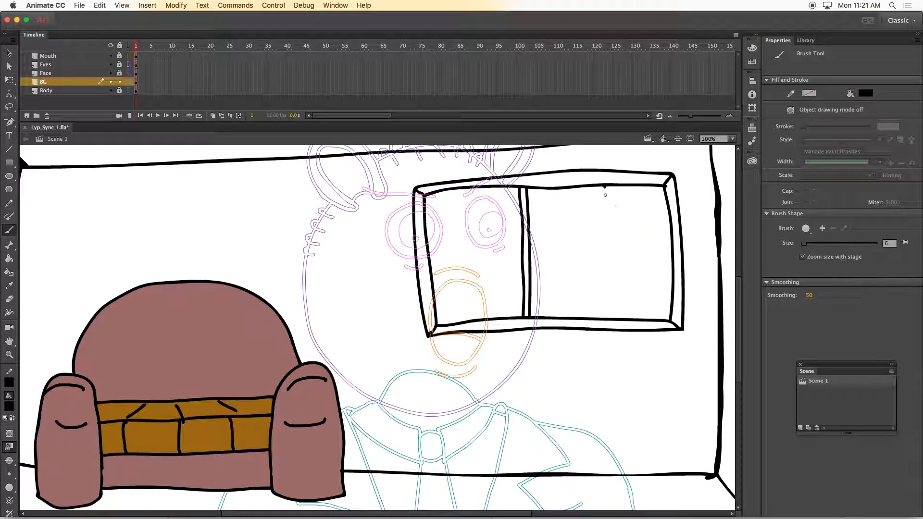
left_click_drag(604, 184, 608, 318)
left_click_drag(597, 187, 604, 286)
Step: Draw a floor lamp with tiered base, pole and tapered shade between the sofa and the window
left_click_drag(739, 351, 739, 366)
left_click_drag(373, 416, 422, 411)
left_click_drag(365, 430, 438, 430)
left_click_drag(383, 400, 408, 399)
mouse_move(399, 390)
left_mouse_down()
mouse_move(388, 248)
mouse_move(387, 395)
left_mouse_up()
left_click_drag(739, 349, 738, 328)
left_click_drag(439, 272, 440, 272)
mouse_move(314, 278)
left_mouse_down()
mouse_move(381, 266)
mouse_move(439, 273)
left_mouse_up()
Step: Clean up the lamp pole's top, fill the lampshade with yellow and paint over the window lines crossing it
key("super+equal")
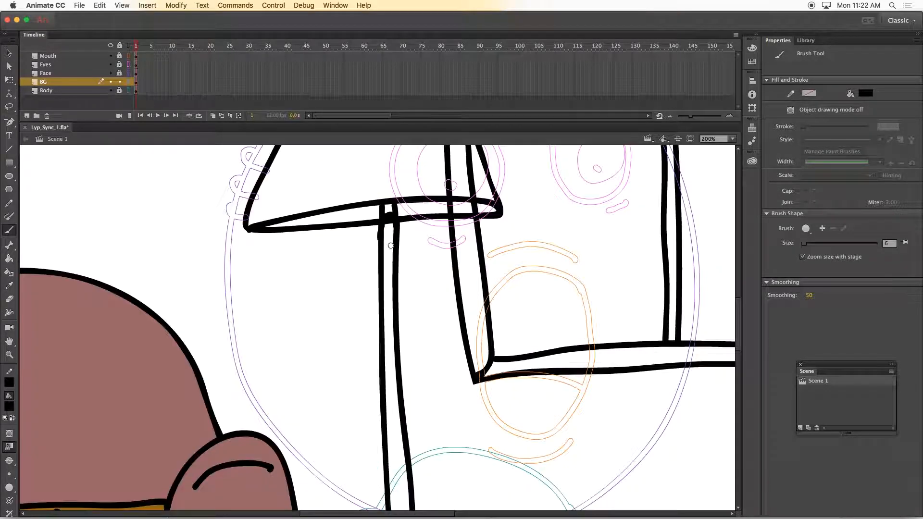
key("e")
left_click(10, 406)
left_click(51, 372)
left_click_drag(738, 324, 738, 297)
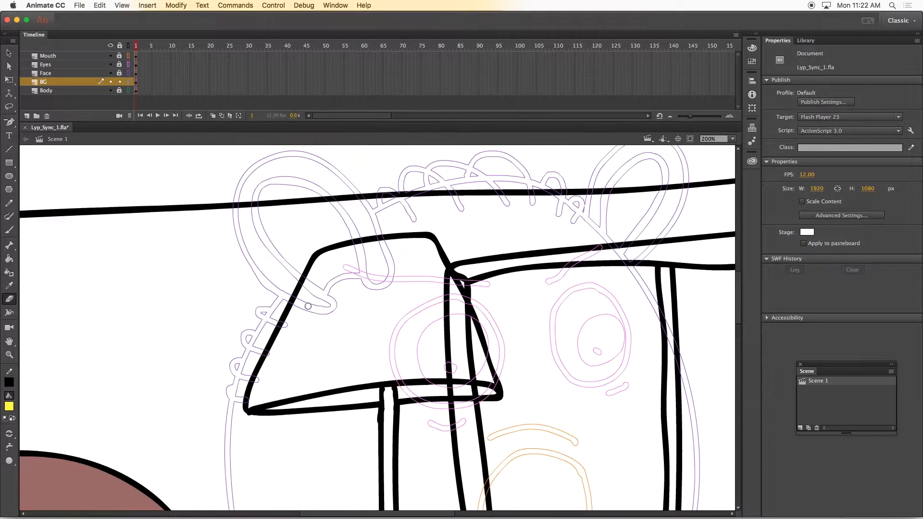
key("k")
left_click(315, 308)
left_click(459, 339)
key("b")
left_click_drag(446, 333, 444, 304)
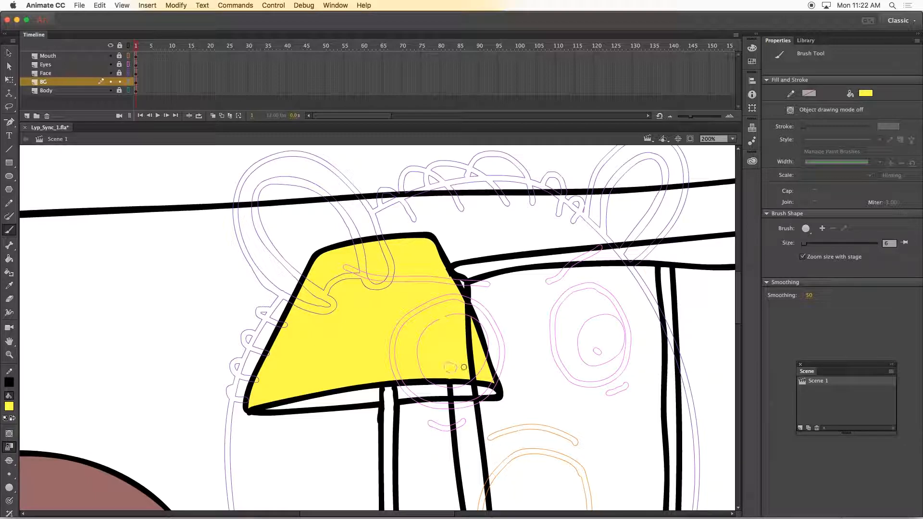
Step: Fill the lampshade's underside with a darker yellow and paint over the window lines crossing it
key("k")
left_click(9, 406)
left_click(344, 398)
left_click(423, 392)
left_click(463, 391)
left_click(486, 392)
key("b")
left_click_drag(449, 394, 456, 395)
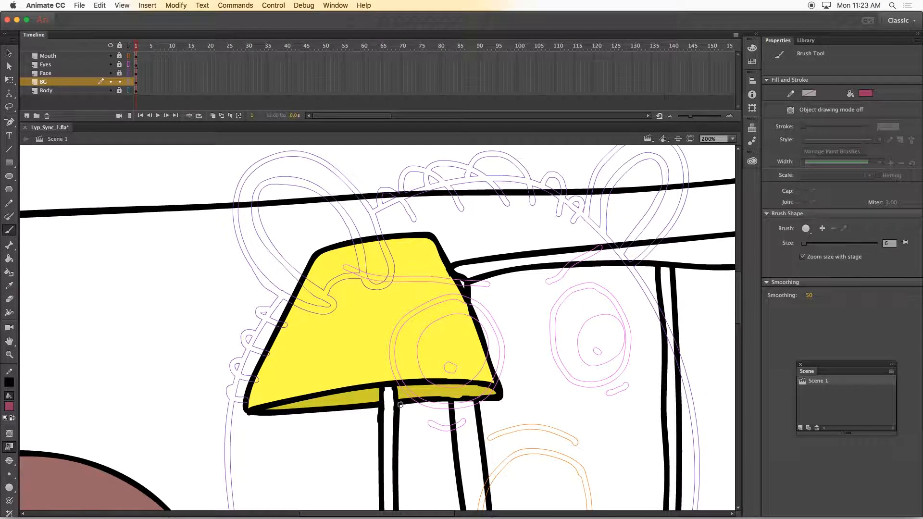
Step: Fill the lamp's pole with dark magenta
key("k")
left_click(389, 426)
key("super+minus")
Step: Fill the window's frame and vertical dividers with reddish brown
left_click(9, 406)
left_click(73, 379)
left_click(9, 406)
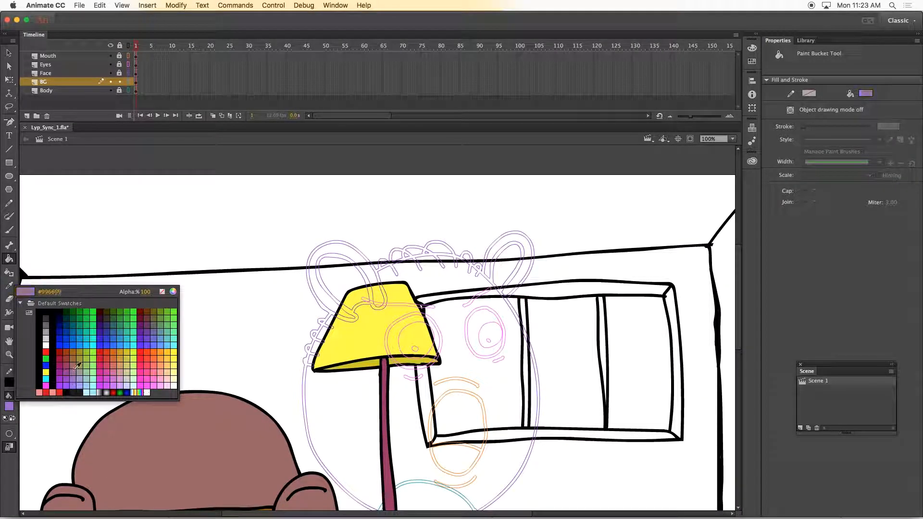
left_click(76, 367)
left_click(430, 384)
left_click(548, 291)
left_click(552, 435)
left_click(675, 365)
left_click(601, 366)
left_click(523, 365)
Step: Fill the lamp's tiered base with orange
key("super+minus")
left_click(9, 406)
left_click(168, 359)
left_click(389, 462)
Step: Fill the room's walls with light pink
left_click(9, 406)
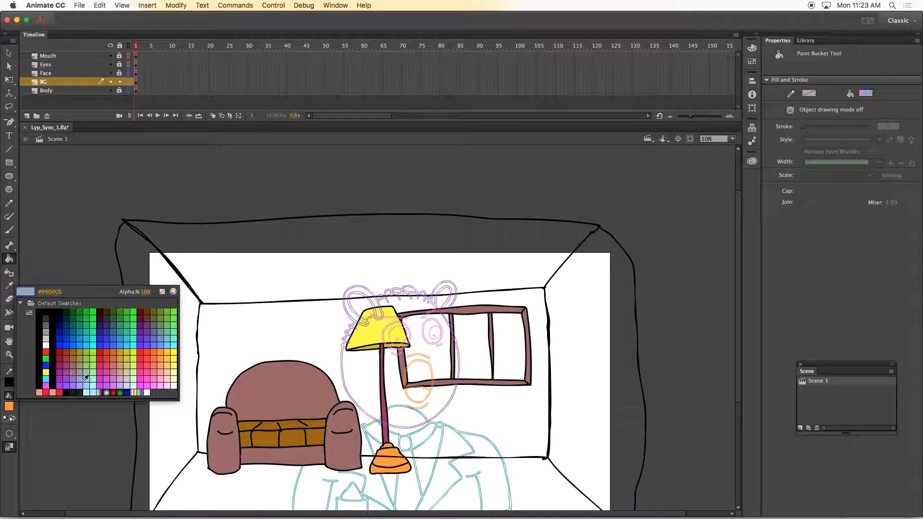
left_click(167, 379)
left_click(289, 336)
Step: Try out three different fill colours on the room's floor
left_click(10, 406)
left_click(120, 386)
left_click(199, 490)
left_click(9, 406)
left_click(174, 338)
left_click(200, 493)
left_click(9, 407)
left_click(167, 345)
left_click(202, 485)
Step: Turn off the layers' outline display and fill the room's floor with pale lilac
left_click_drag(133, 57, 129, 57)
left_click_drag(124, 55, 124, 91)
left_click(9, 406)
left_click(121, 380)
left_click(185, 488)
scroll(688, 337, "down", 2)
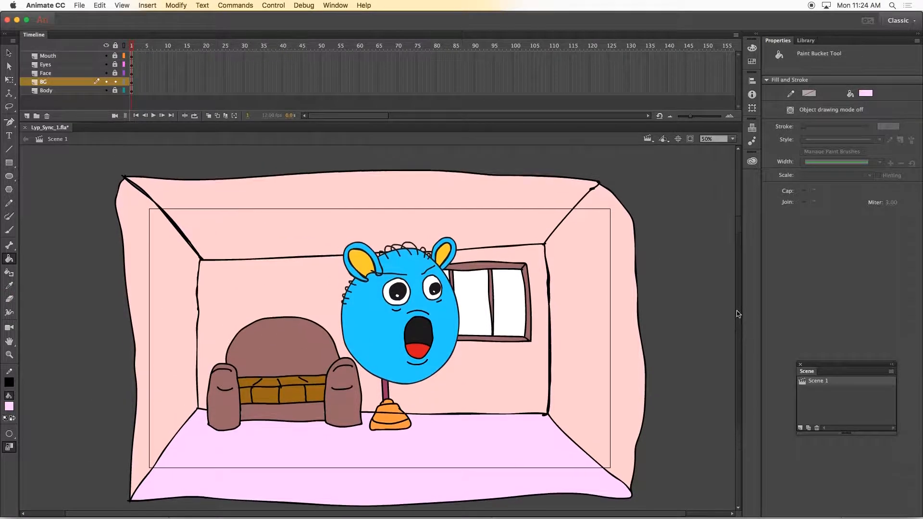
Step: Test the movie to preview the scene at full size and close the preview
key("super+Return")
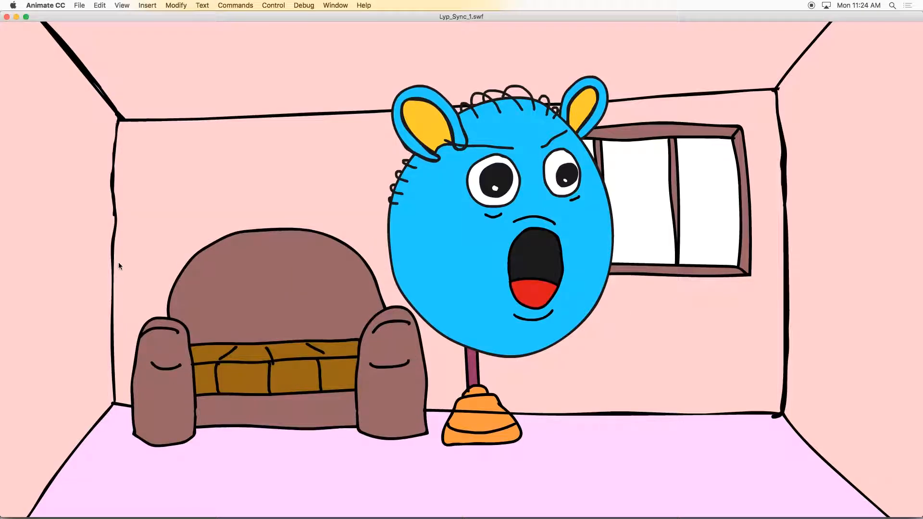
left_click(7, 17)
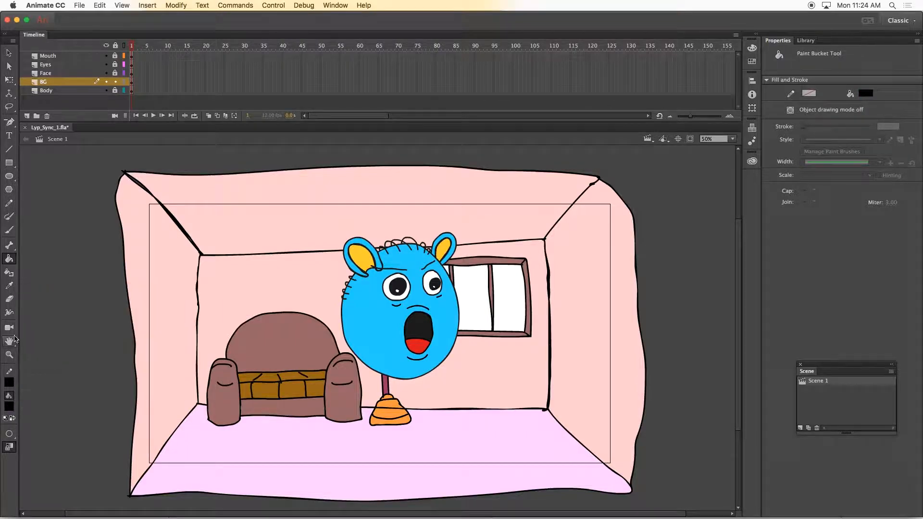
Step: Brush a small black mouse hole and cracks on the side walls, and fill the window panes with light cyan
key("b")
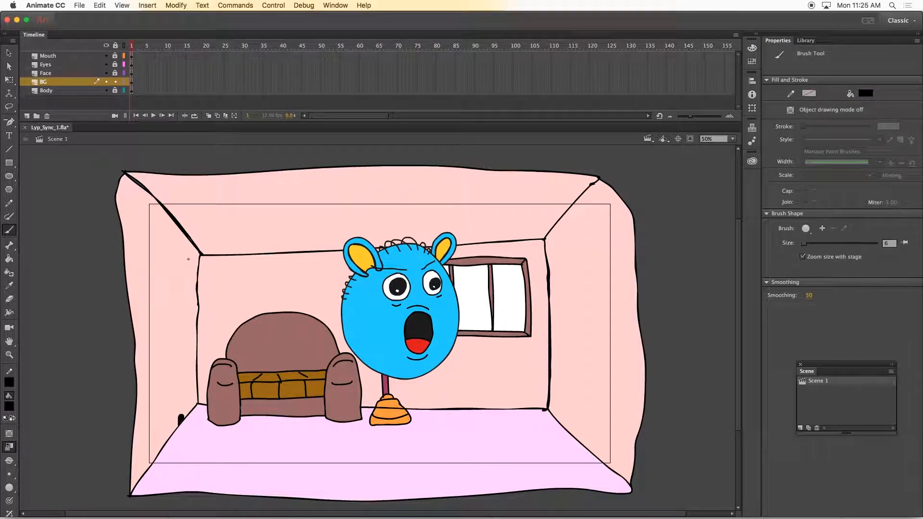
left_click(385, 407, "alt")
left_click(9, 407)
left_click(176, 345)
key("k")
left_click(509, 296)
left_click(482, 294)
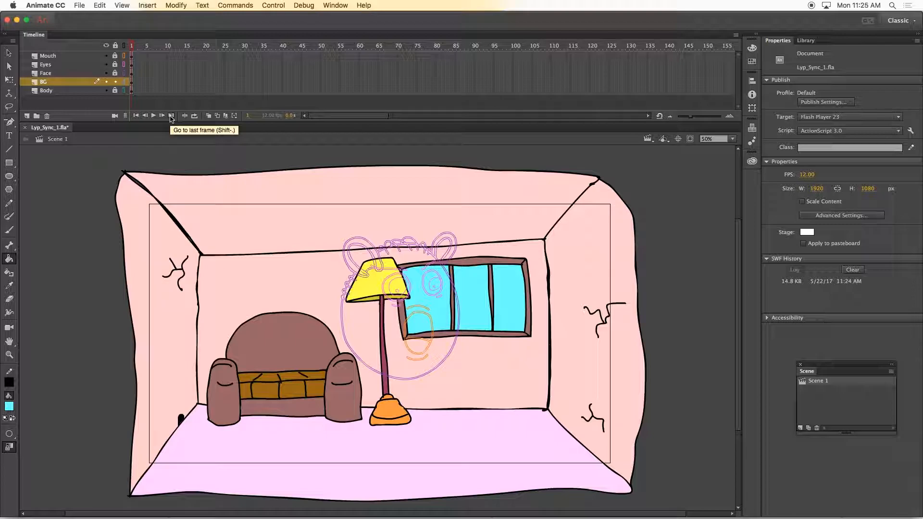
Step: Move the BG layer beneath the Body layer and turn off the outline display of the Face, Eyes and Mouth layers
left_click_drag(71, 82, 75, 95)
left_click(123, 74)
left_click(123, 64)
left_click(123, 56)
Step: Test the movie to check the character in front of the finished room and close the preview
key("v")
left_click(61, 182)
key("super+Return")
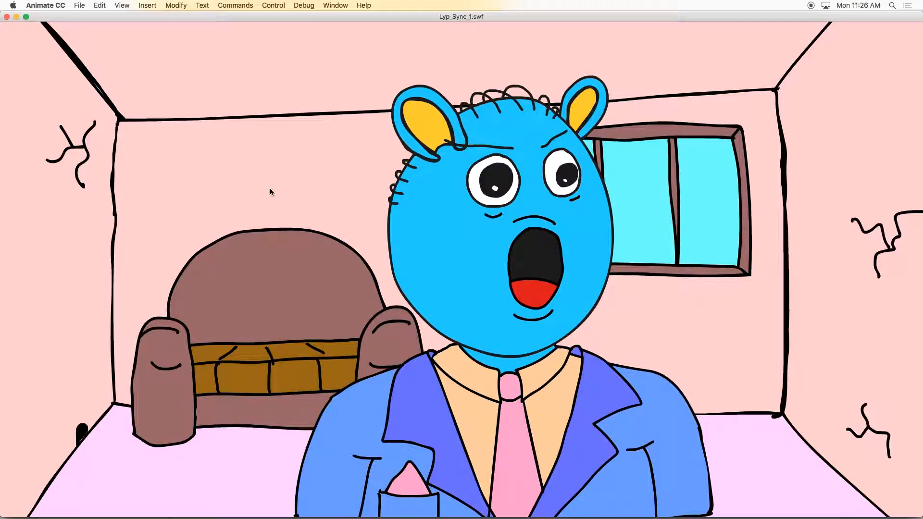
left_click(7, 16)
Step: On a new layer above the locked BG layer, brush a black hanging picture frame on the wall above the sofa
left_click(27, 115)
left_click(114, 99)
left_click(9, 231)
left_click(9, 407)
left_click(16, 305)
key("super+equal")
scroll(324, 363, "left", 10)
scroll(324, 363, "up", 5)
mouse_move(144, 244)
left_mouse_down()
mouse_move(418, 237)
mouse_move(411, 398)
left_mouse_up()
mouse_move(414, 398)
left_mouse_down()
mouse_move(140, 390)
mouse_move(113, 363)
mouse_move(144, 245)
mouse_move(189, 390)
mouse_move(424, 256)
mouse_move(140, 259)
mouse_move(277, 205)
left_mouse_up()
key("super+z")
left_click_drag(427, 235, 280, 197)
Step: Set the brush size to 2 and draw a round head with two ears in the right half of the picture frame
left_click(9, 475)
left_click(31, 403)
key("super+equal")
left_click_drag(330, 242, 328, 239)
left_click_drag(266, 232, 253, 243)
left_click_drag(319, 233, 332, 239)
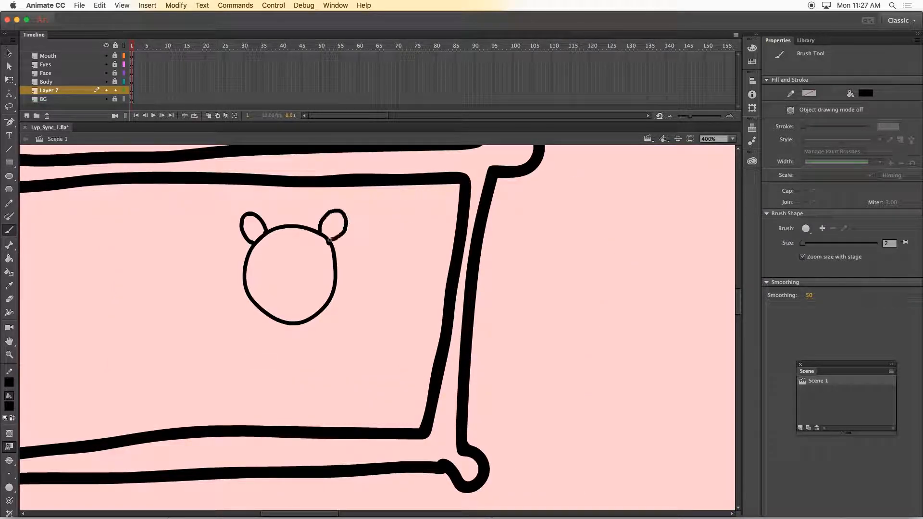
Step: Brush the first portrait figure's neck, shoulders, arms and tank top down to the frame's lower edge
left_click_drag(263, 334, 313, 334)
left_click_drag(252, 337, 258, 365)
left_click_drag(326, 336, 317, 365)
left_click_drag(328, 335, 362, 427)
left_click_drag(222, 427, 253, 339)
left_click_drag(321, 359, 331, 429)
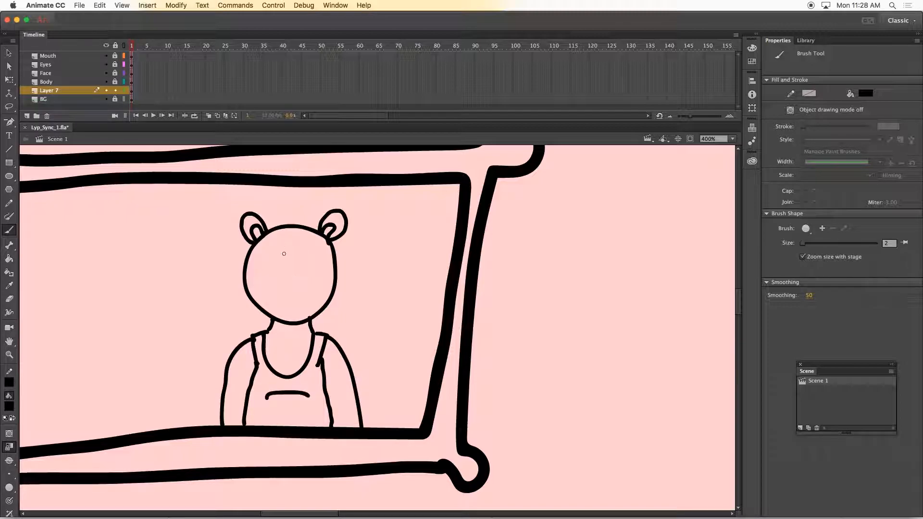
Step: Brush drooping eyes, a frowning mouth and short stubble marks on the first portrait figure's face
left_click_drag(287, 252, 287, 254)
left_click_drag(260, 258, 287, 257)
left_click_drag(315, 247, 317, 252)
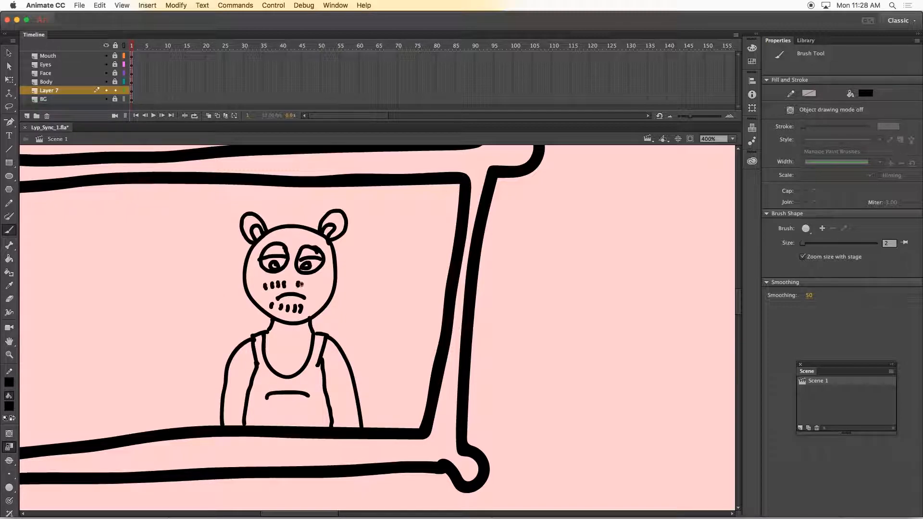
Step: Brush a second portrait head beside the first one, with half-closed eyes, a bushy beard and two ears
mouse_move(176, 291)
left_mouse_down()
mouse_move(161, 343)
mouse_move(114, 284)
left_mouse_up()
mouse_move(166, 238)
left_mouse_down()
mouse_move(153, 259)
mouse_move(177, 253)
left_mouse_up()
left_click_drag(158, 258, 166, 259)
left_click_drag(126, 240, 109, 260)
left_click_drag(103, 254, 132, 246)
left_click_drag(159, 292, 118, 287)
left_click_drag(132, 304, 149, 304)
mouse_move(191, 293)
left_mouse_down()
mouse_move(178, 228)
mouse_move(104, 290)
left_mouse_up()
left_click_drag(90, 238, 106, 226)
left_click_drag(181, 224, 192, 238)
Step: Add curly hair to the bearded figure and brush its shoulders, arms and torso down to the frame
scroll(171, 404, "right", 5)
scroll(171, 405, "left", 10)
mouse_move(393, 224)
left_mouse_down()
mouse_move(334, 209)
mouse_move(316, 221)
left_mouse_up()
left_click_drag(395, 329, 417, 426)
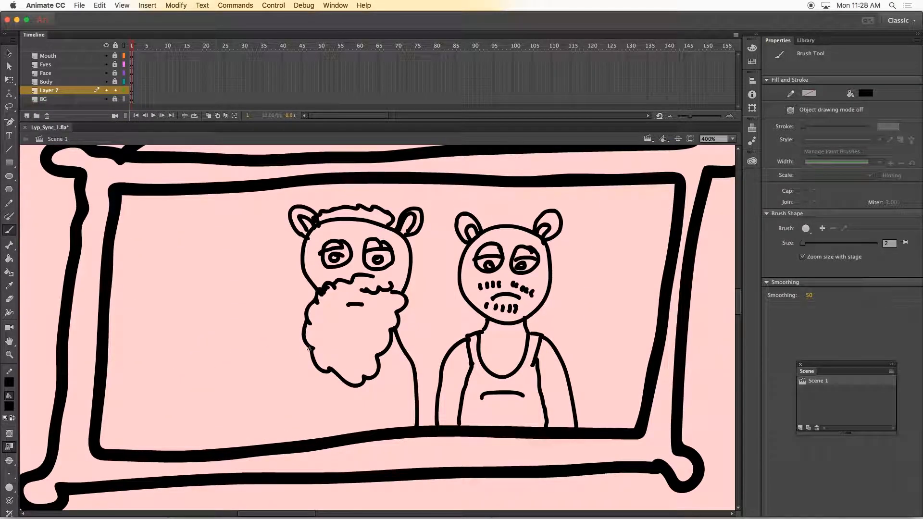
left_click_drag(311, 348, 298, 439)
left_click_drag(328, 384, 319, 437)
left_click_drag(388, 371, 397, 427)
Step: Brush a shorter female figure's head at the portrait's left, with ears, a straight fringe, long hair, eyes and full lips
mouse_move(236, 311)
left_mouse_down()
mouse_move(191, 331)
mouse_move(188, 390)
left_mouse_up()
mouse_move(182, 317)
left_mouse_down()
mouse_move(170, 333)
mouse_move(238, 308)
left_mouse_up()
left_click_drag(229, 300, 240, 302)
mouse_move(221, 340)
left_mouse_down()
mouse_move(201, 347)
mouse_move(232, 346)
left_mouse_up()
left_click_drag(232, 347, 256, 343)
left_click_drag(212, 382, 239, 390)
left_click_drag(260, 336, 189, 404)
left_click_drag(165, 329, 191, 409)
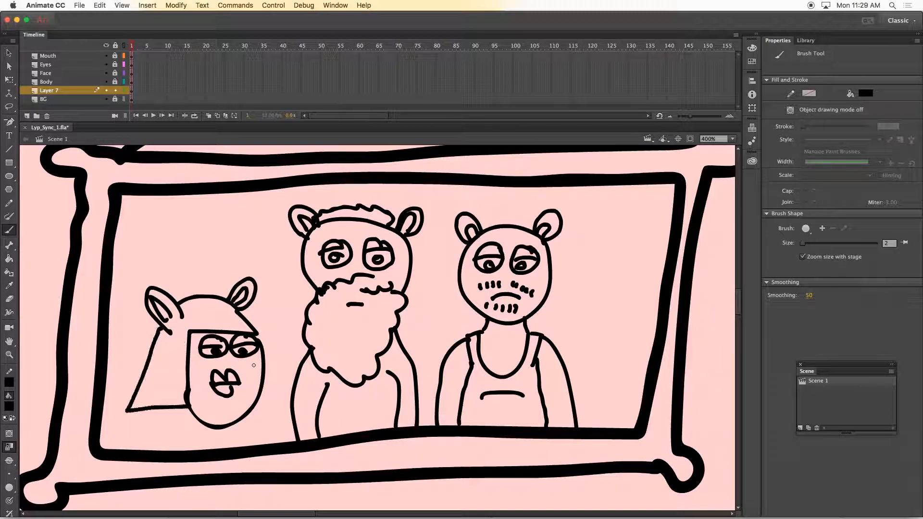
Step: Complete the female figure's hair on the other side and brush her shoulders and neckline
left_click_drag(257, 336, 263, 409)
left_click_drag(244, 416, 259, 445)
left_click_drag(202, 423, 168, 450)
left_click_drag(201, 425, 230, 430)
Step: Fill the portrait's background inside the picture frame with medium grey
left_click(9, 406)
left_click(41, 333)
left_click(9, 258)
left_click(136, 267)
Step: Fill the female figure's hair and all three portrait figures' clothes with dark grey
left_click(9, 406)
left_click(41, 333)
left_click(159, 372)
left_click(9, 406)
left_click(46, 326)
left_click(163, 368)
left_click(265, 398)
left_click(353, 404)
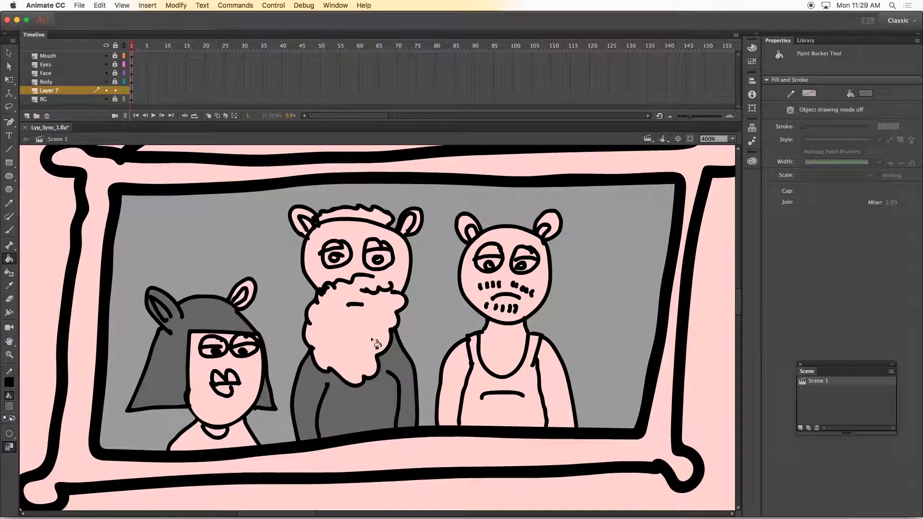
left_click(500, 384)
left_click(243, 433)
Step: Fill the portrait figures' faces and the beard, plus the tank-top figure's ears, arms and chest, with light grey
left_click(9, 406)
left_click(473, 282)
left_click(463, 224)
left_click(553, 221)
left_click(553, 379)
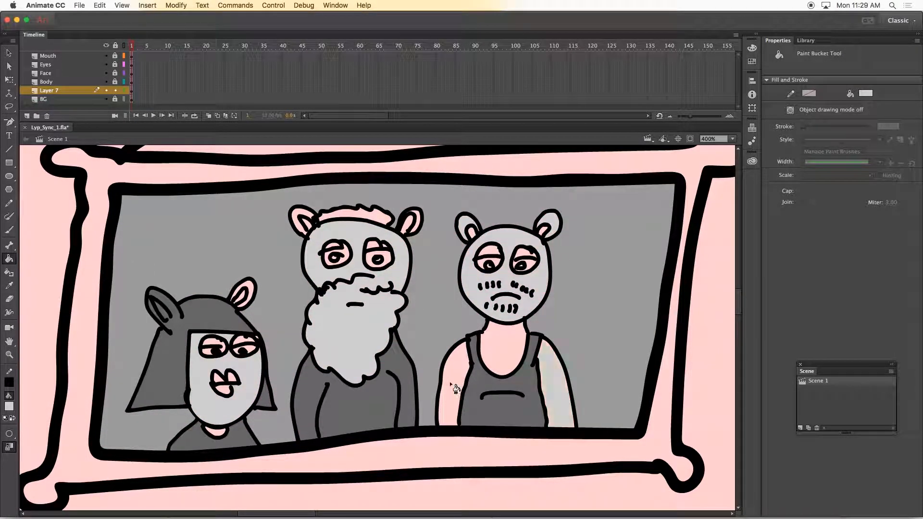
left_click(448, 381)
left_click(500, 348)
Step: Fill the bearded figure's hair and ears, the female figure's neck and both male figures' eyes with light grey
left_click(355, 214)
left_click(215, 432)
left_click(343, 254)
left_click(302, 223)
left_click(412, 223)
left_click(384, 255)
left_click(494, 261)
left_click(531, 263)
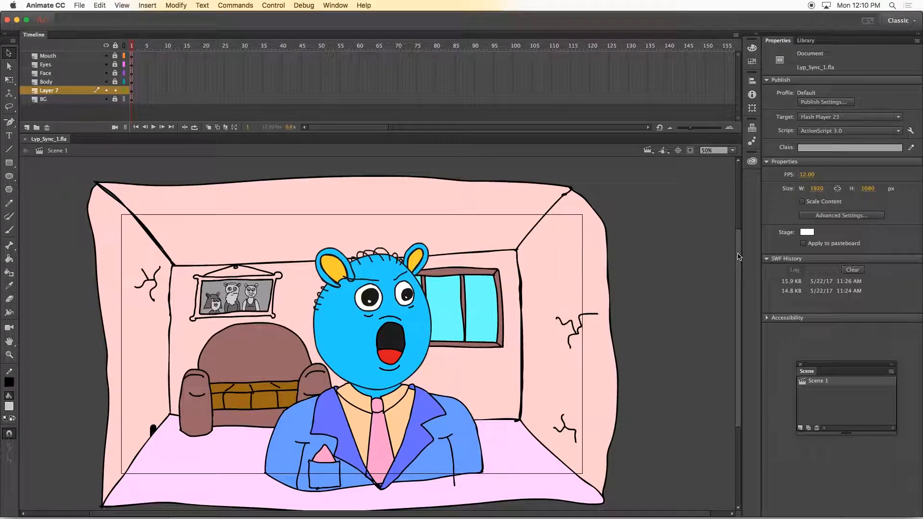
Step: Rename the picture-frame layer as Frame and lock it
left_click_drag(739, 254, 737, 259)
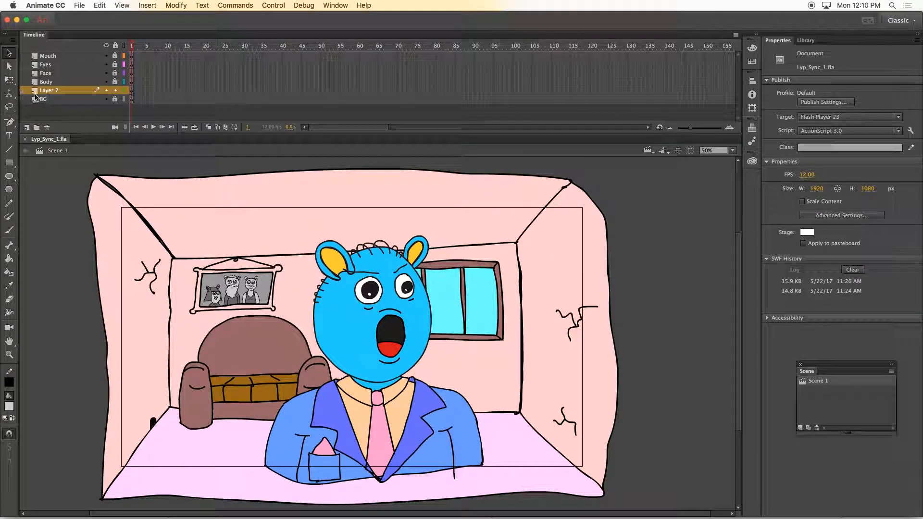
left_click(54, 91)
double_click(55, 91)
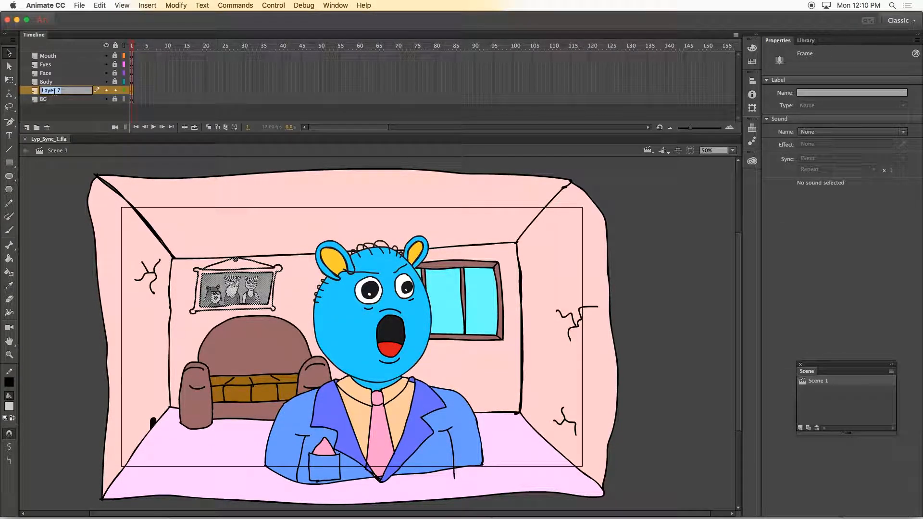
type("Frame")
left_click(88, 105)
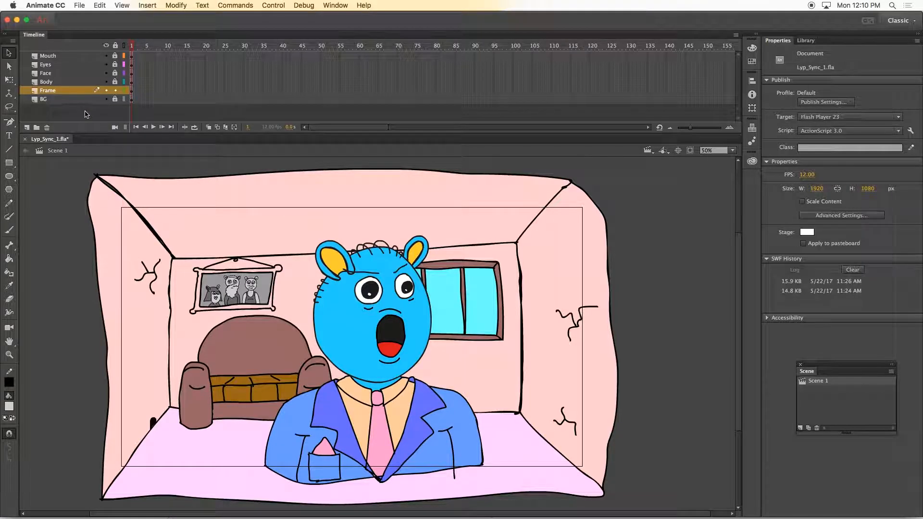
left_click(115, 91)
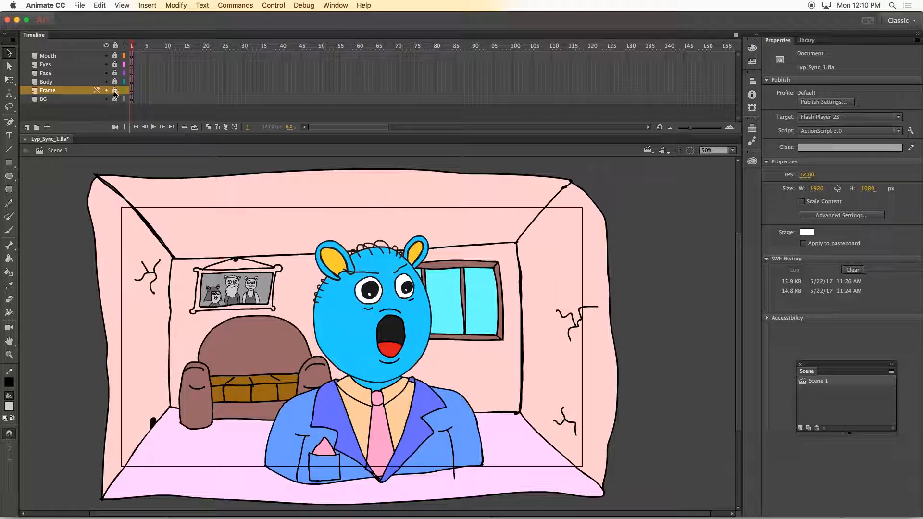
Step: Import all three WAV voice files from the Vox folder into the library
left_click(79, 5)
mouse_move(121, 131)
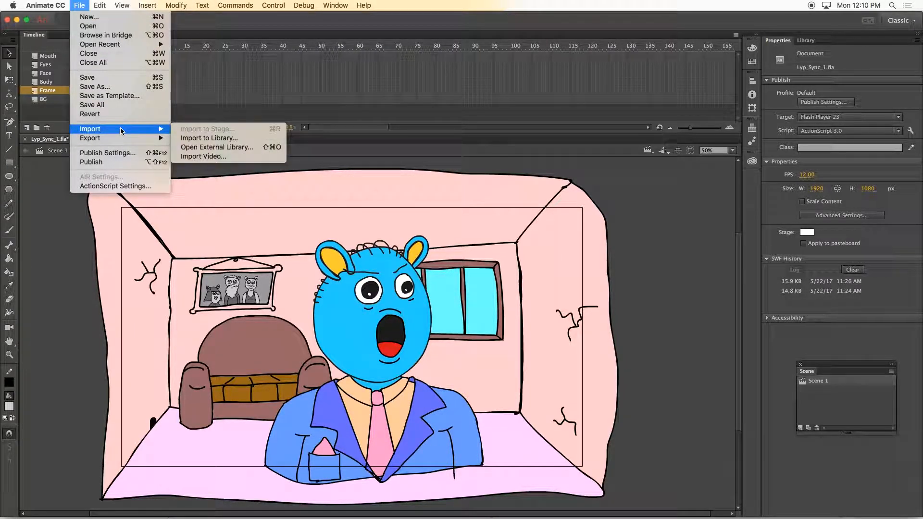
left_click(248, 138)
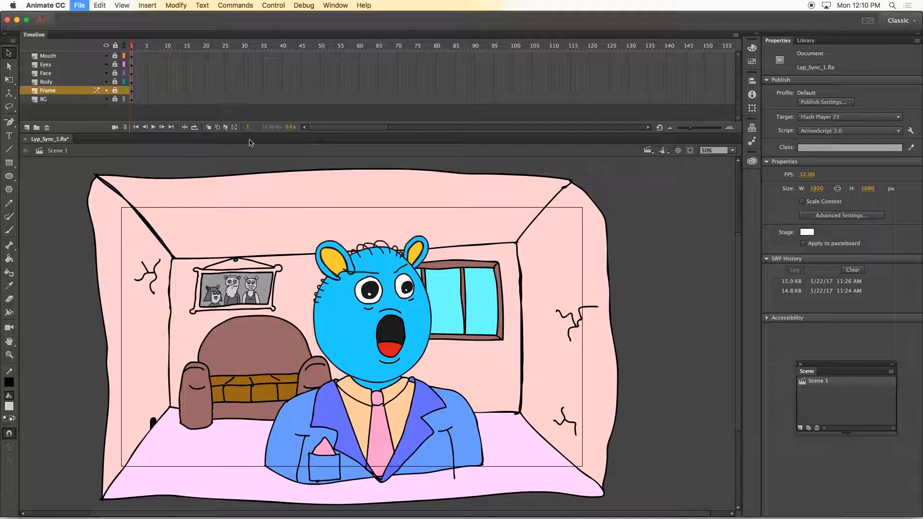
left_click(402, 148)
key("super+a")
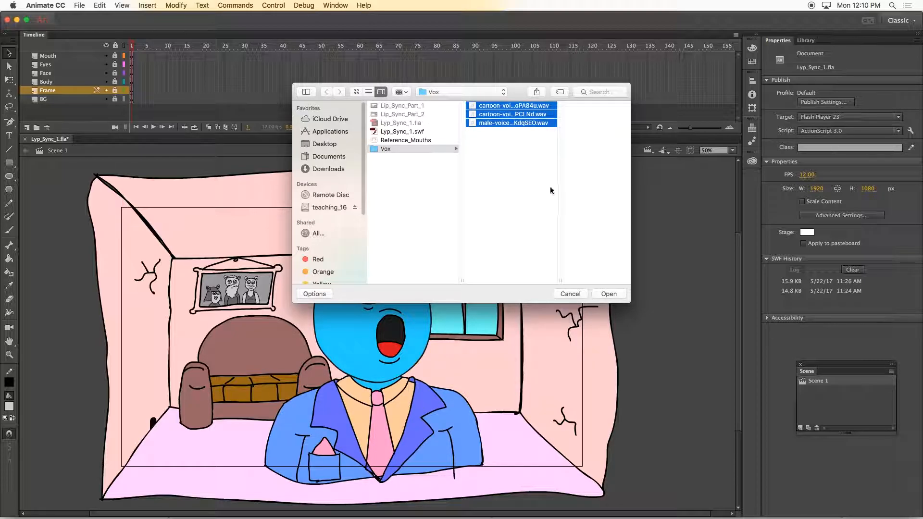
left_click(605, 293)
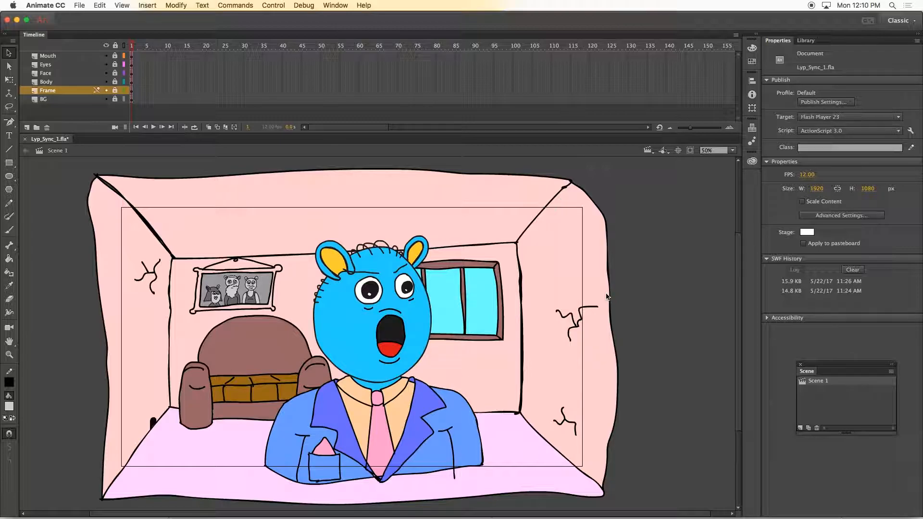
Step: Play the goofy-excuse, oh-baby and im-sorry voice clips from the library to compare them
left_click(805, 41)
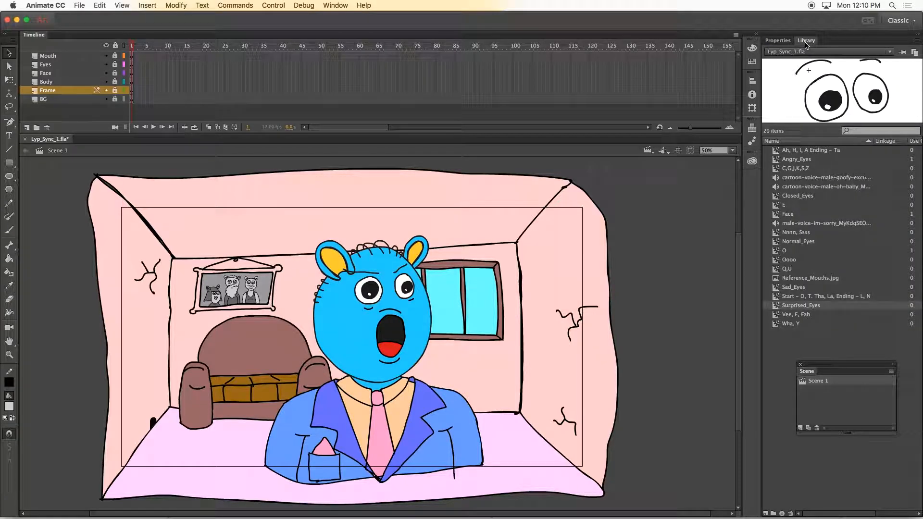
left_click(808, 179)
left_click(811, 187)
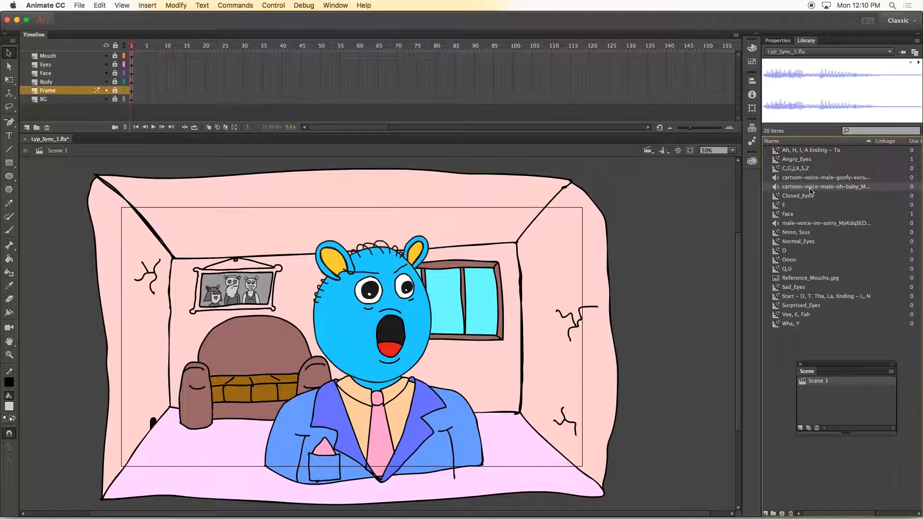
left_click(805, 181)
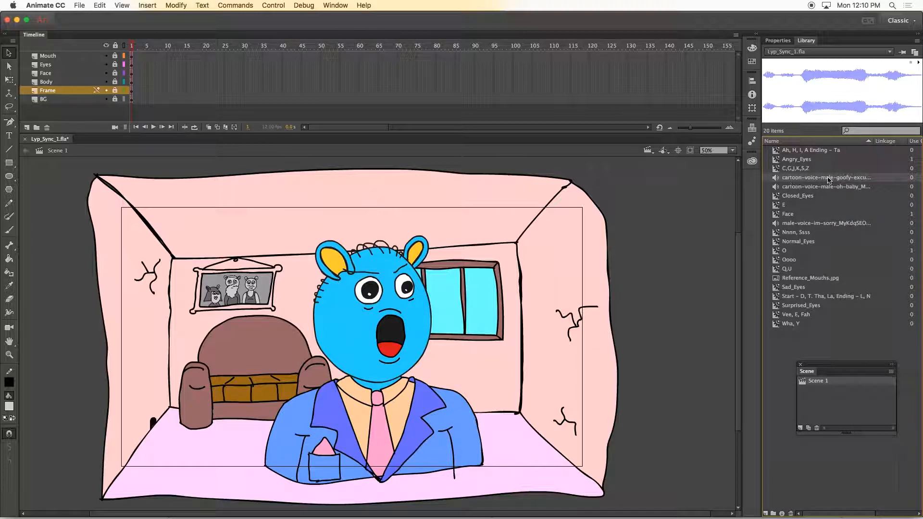
left_click(918, 63)
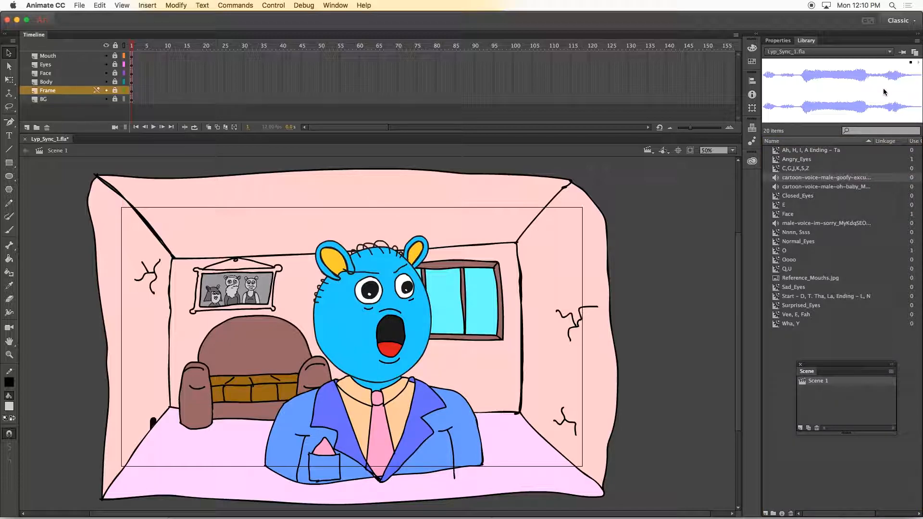
left_click(815, 187)
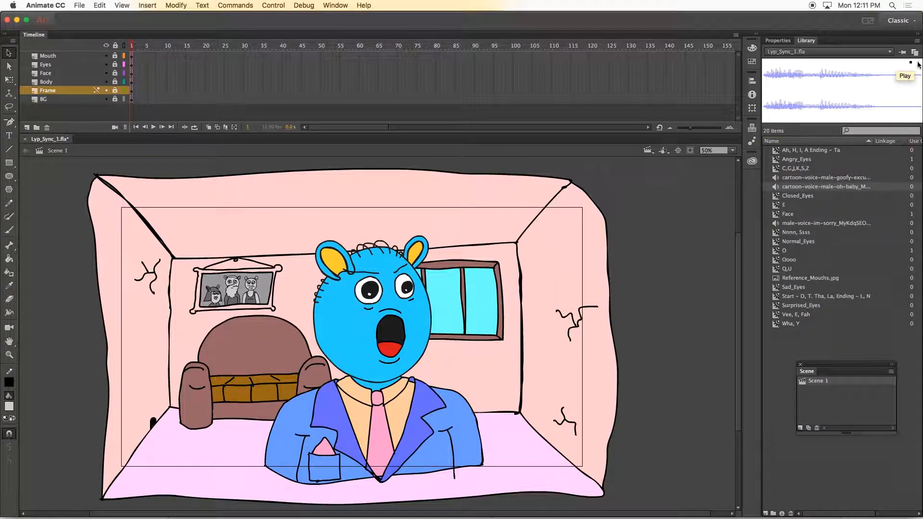
left_click(828, 224)
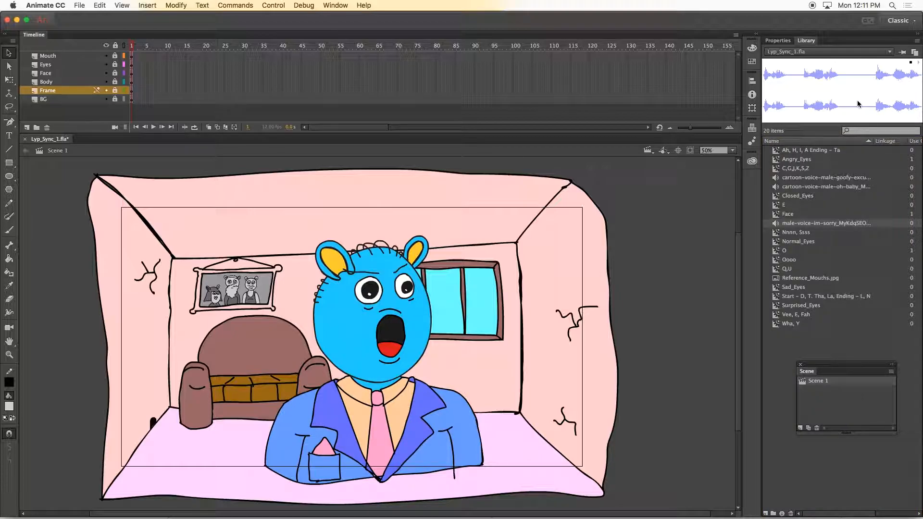
left_click(910, 62)
Step: Add a new layer above the Frame layer and name it Vox
left_click(27, 128)
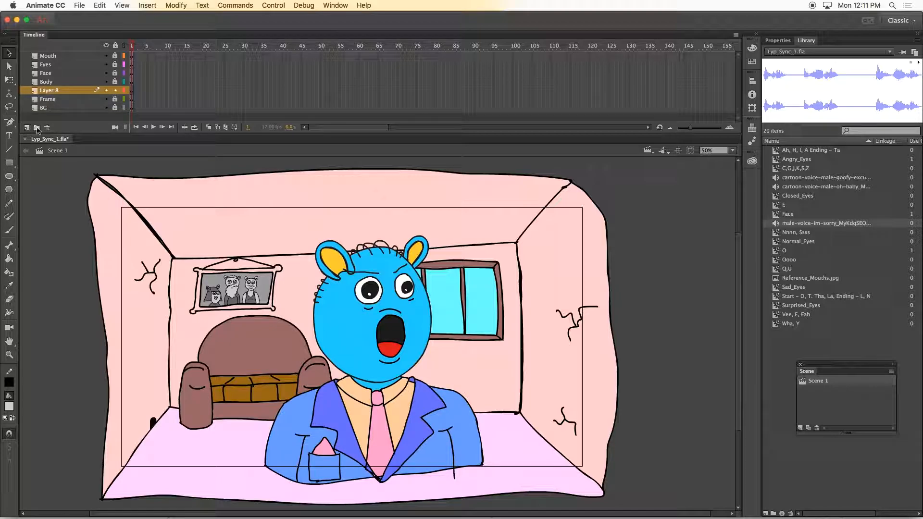
double_click(49, 91)
type("Vox")
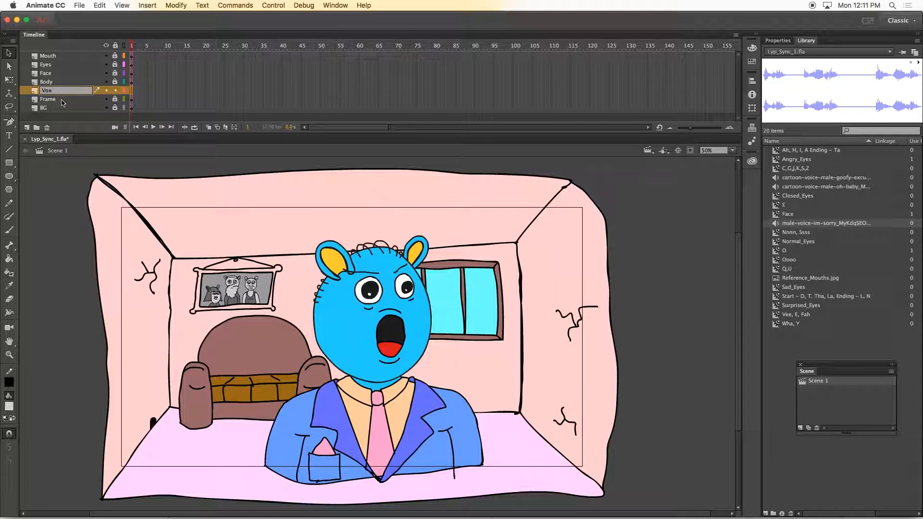
key("Return")
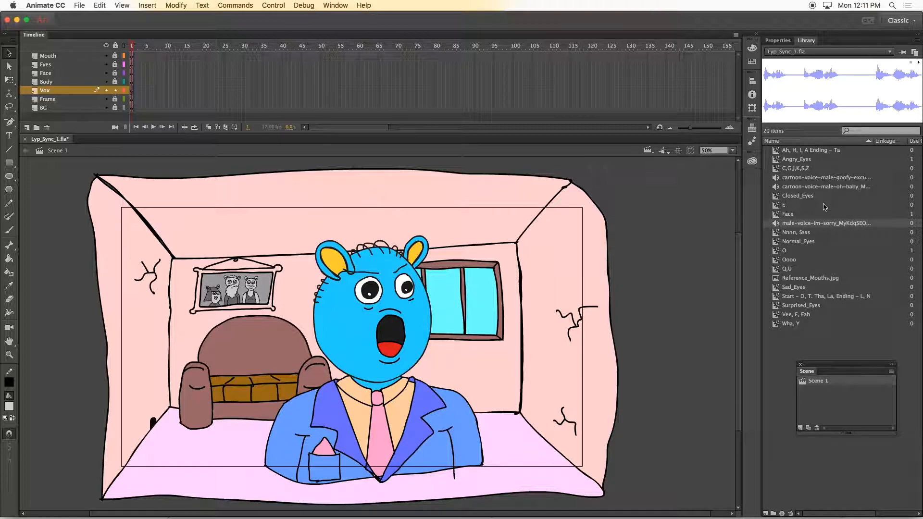
Step: Place the cartoon-voice-male-oh-baby sound on the Vox layer and extend that layer to frame 101
left_click(815, 188)
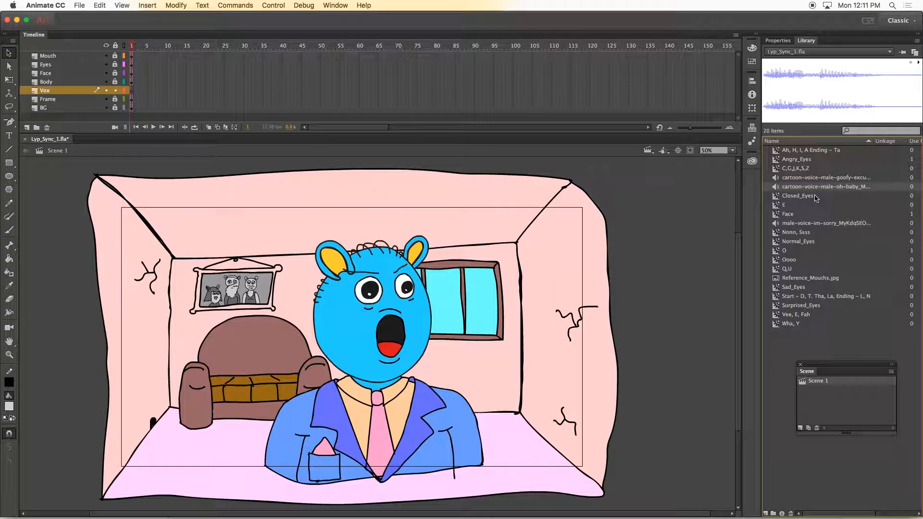
left_click_drag(731, 132, 409, 313)
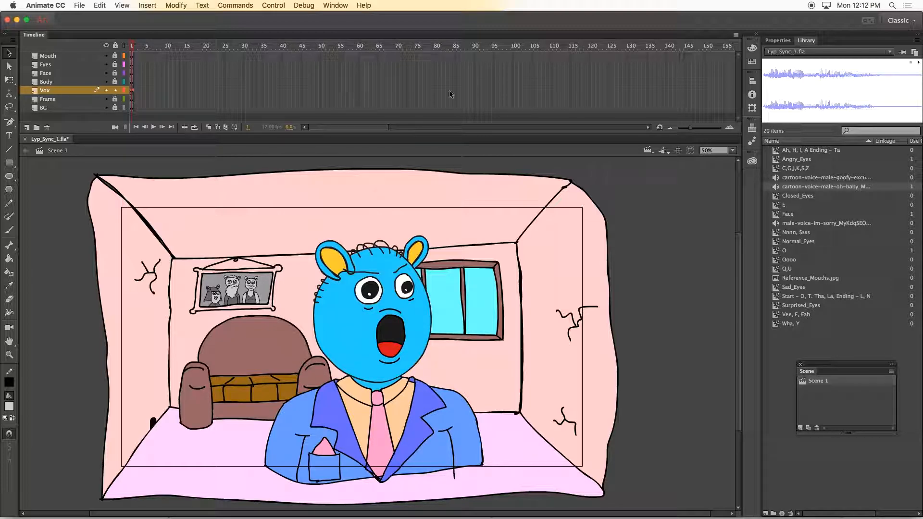
right_click(515, 92)
left_click(496, 99)
key("F5")
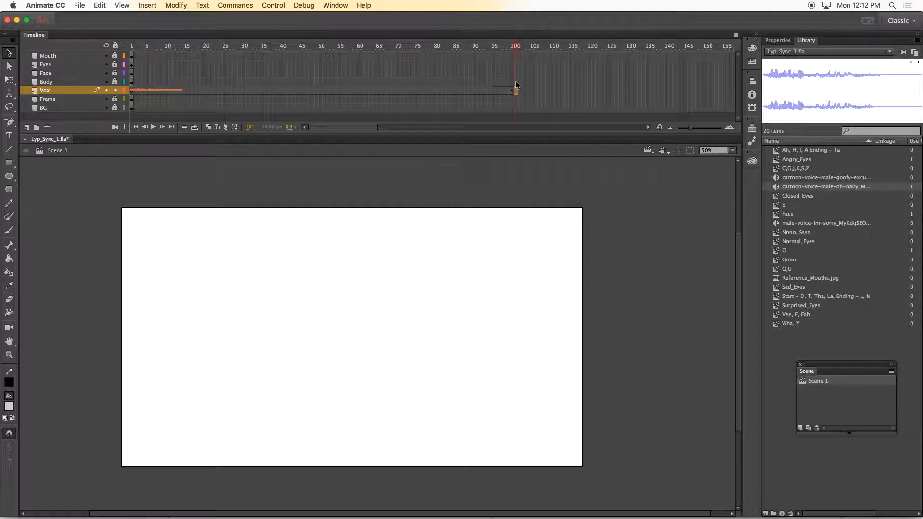
Step: Extend the Body, Face, Eyes, Mouth, Frame and BG layers with keyframes at frame 101
left_click(515, 82)
key("F5")
left_click(516, 73)
key("F5")
left_click(515, 63)
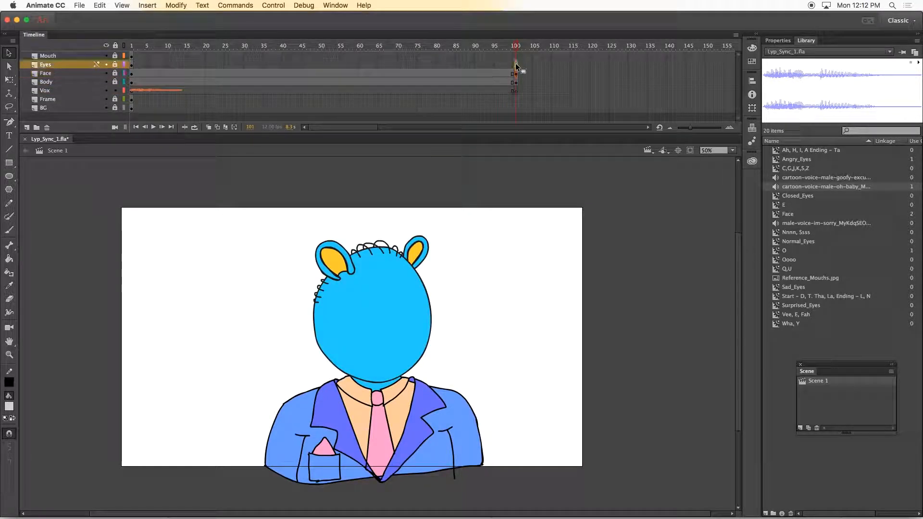
key("F5")
left_click(515, 54)
key("F5")
left_click(514, 99)
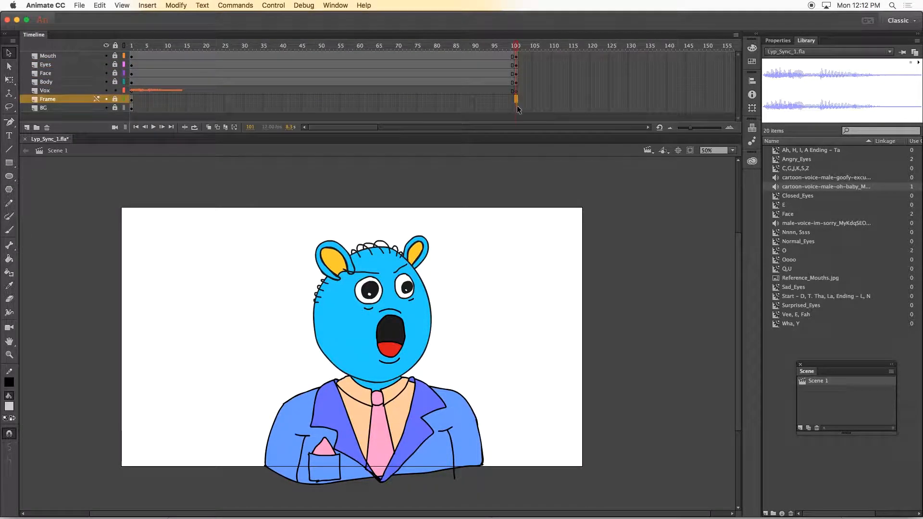
key("F5")
left_click(516, 108)
key("F5")
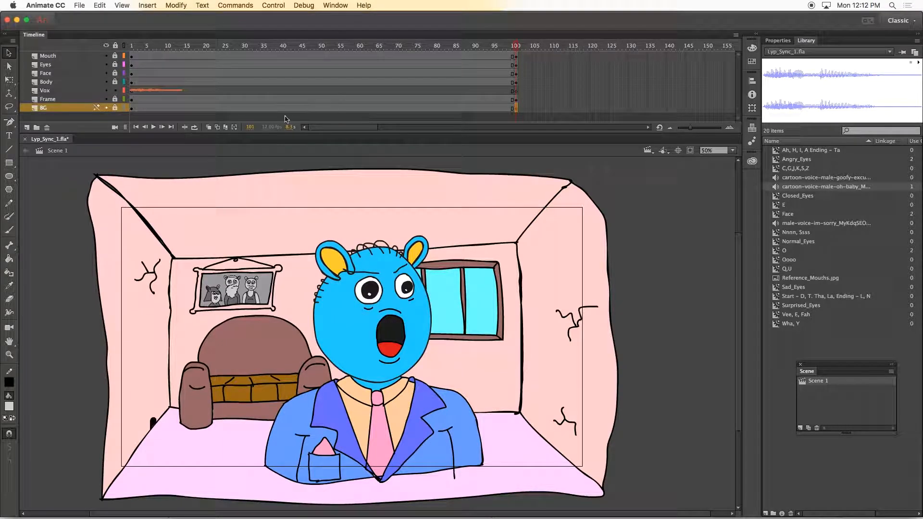
Step: Scrub the beginning of the timeline and return the playhead to frame 1
left_click(148, 47)
mouse_move(149, 49)
left_mouse_down()
mouse_move(130, 49)
mouse_move(143, 50)
left_mouse_up()
left_click_drag(143, 49, 122, 48)
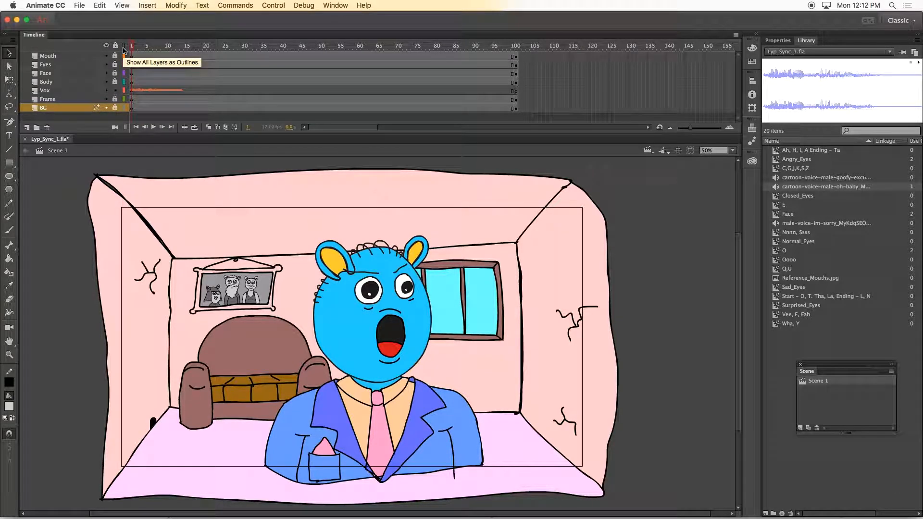
Step: Play the Vox voice sound repeatedly from frame 1, returning the playhead to the start each time
key("Return")
left_click(134, 56)
key("Return")
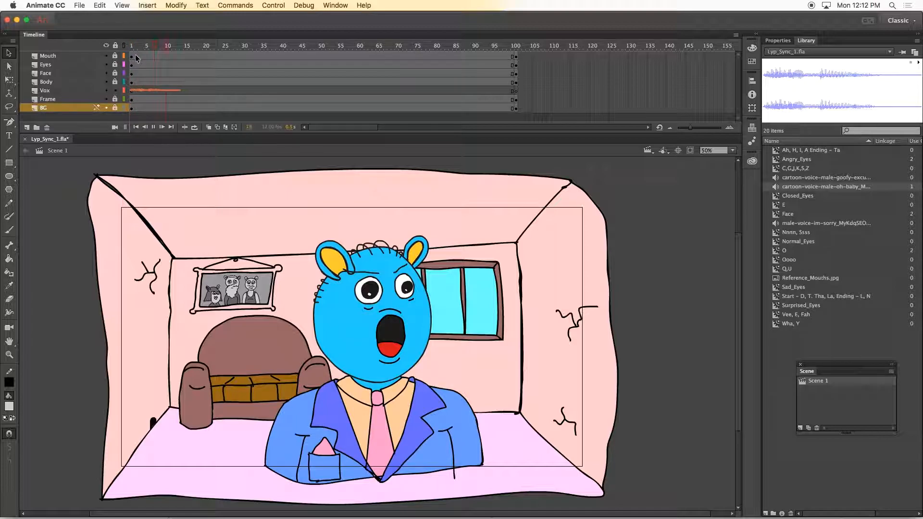
left_click_drag(166, 47, 131, 47)
key("Return")
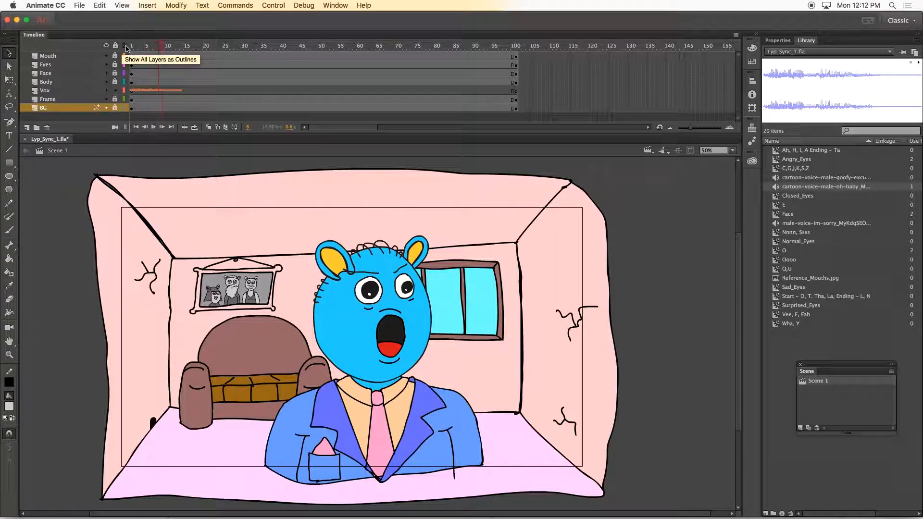
left_click_drag(165, 47, 129, 47)
key("Return")
key("Return")
left_click_drag(161, 45, 116, 48)
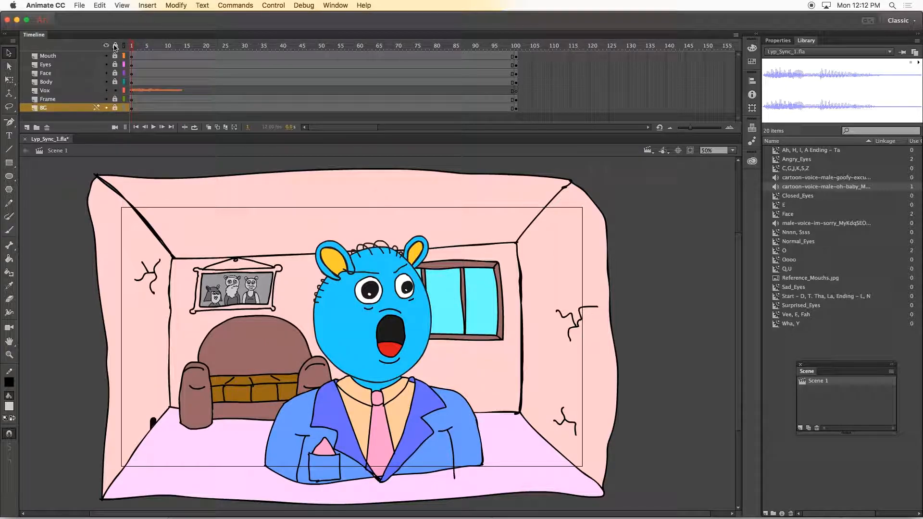
key("Return")
left_click_drag(163, 45, 132, 47)
key("Return")
key("Return")
key("Return")
key("Return")
left_click_drag(139, 47, 114, 48)
key("Return")
left_click(165, 47)
left_click_drag(165, 47, 130, 48)
left_click(154, 129)
left_click(154, 129)
left_click(154, 128)
left_click_drag(162, 48, 114, 50)
Step: Look through the General, Sync Settings, Code Editor, Script Files, Compiler, Text and Drawing preferences, and close them without changes
left_click(58, 6)
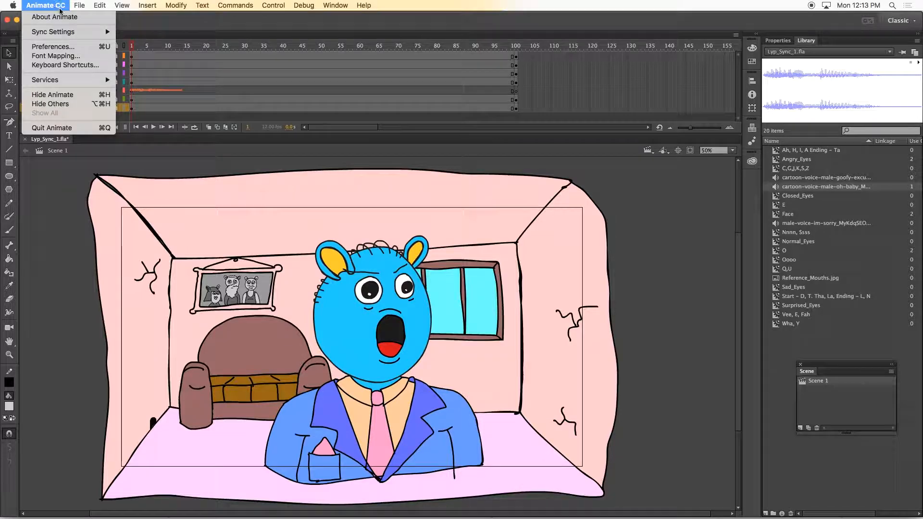
left_click(51, 47)
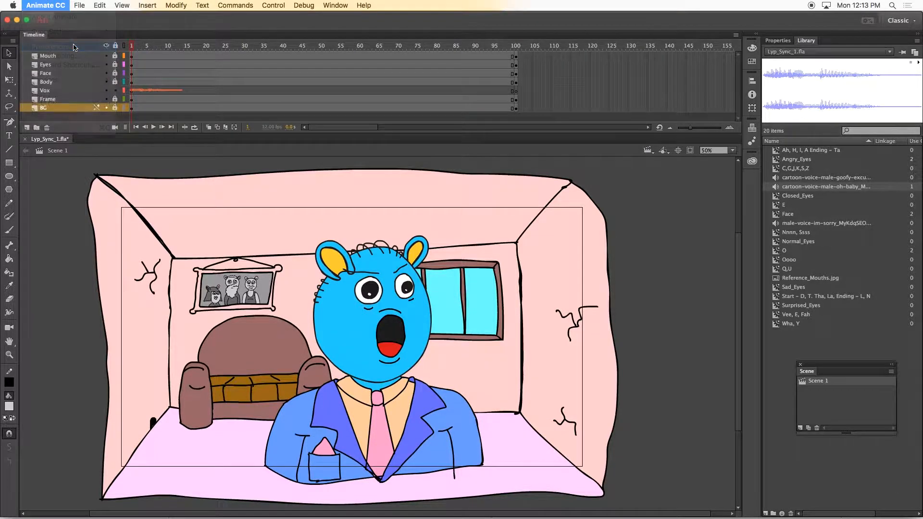
left_click_drag(365, 90, 299, 89)
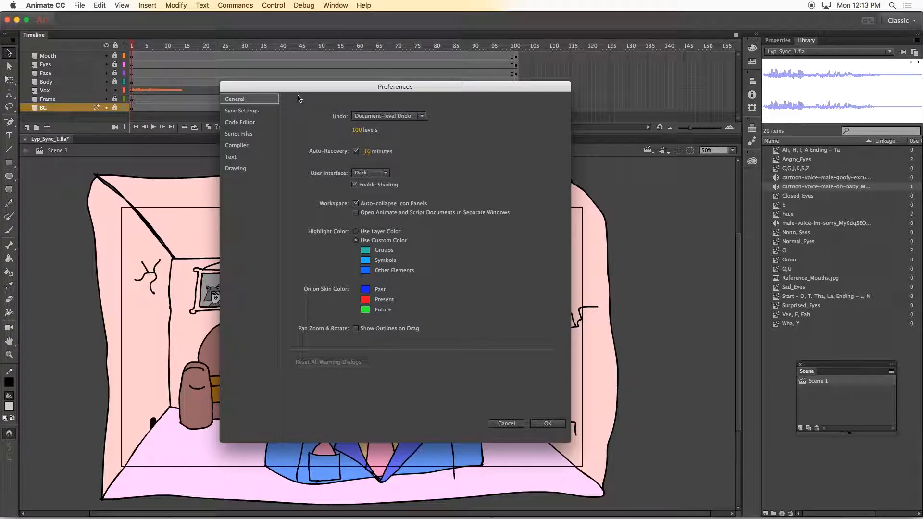
left_click(249, 110)
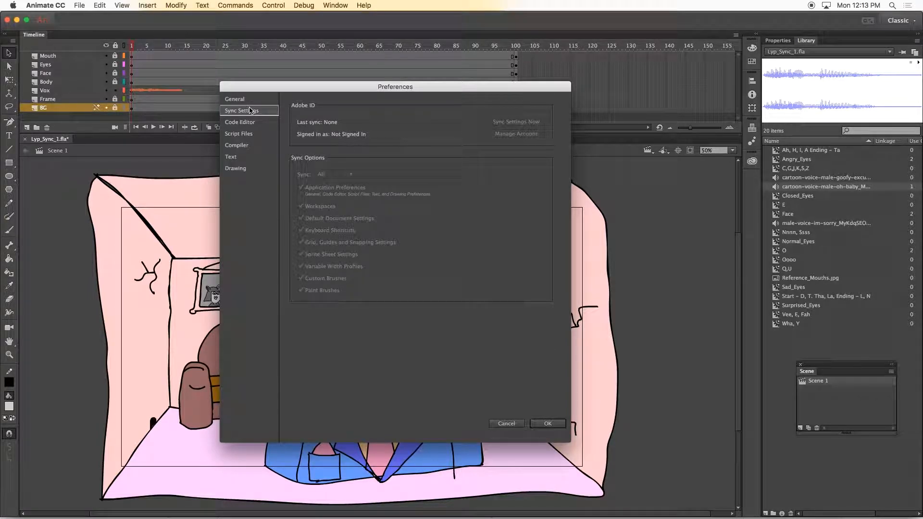
left_click(251, 123)
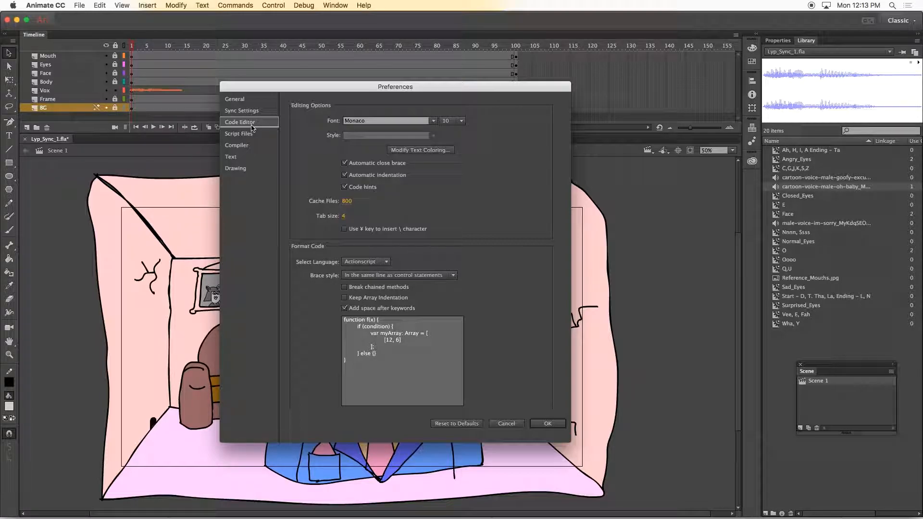
left_click(255, 139)
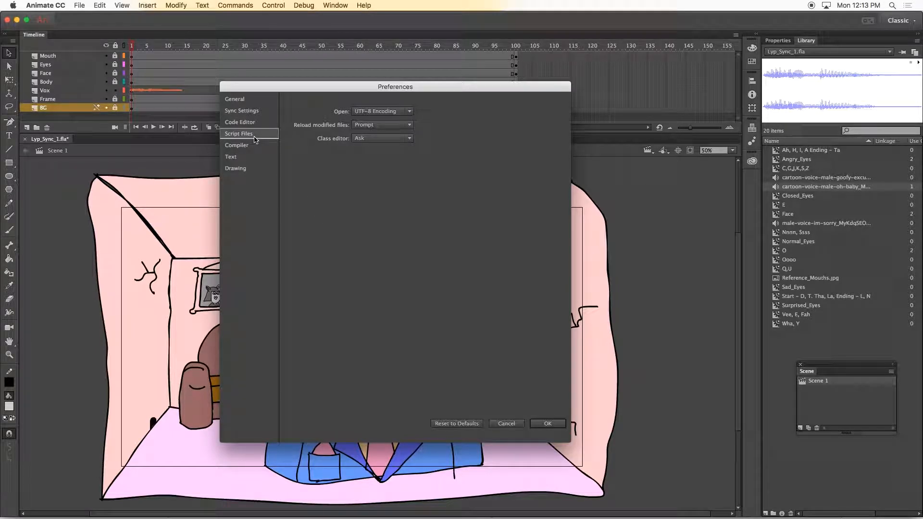
left_click(256, 146)
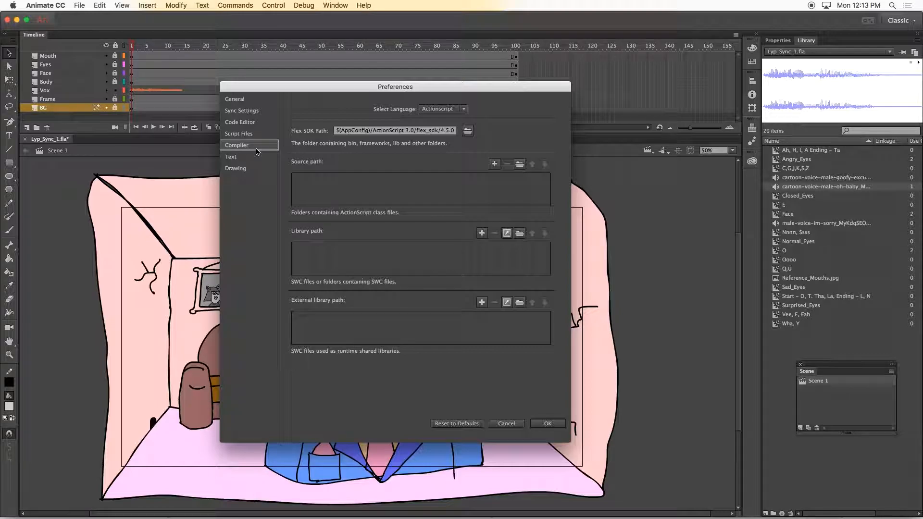
left_click(256, 157)
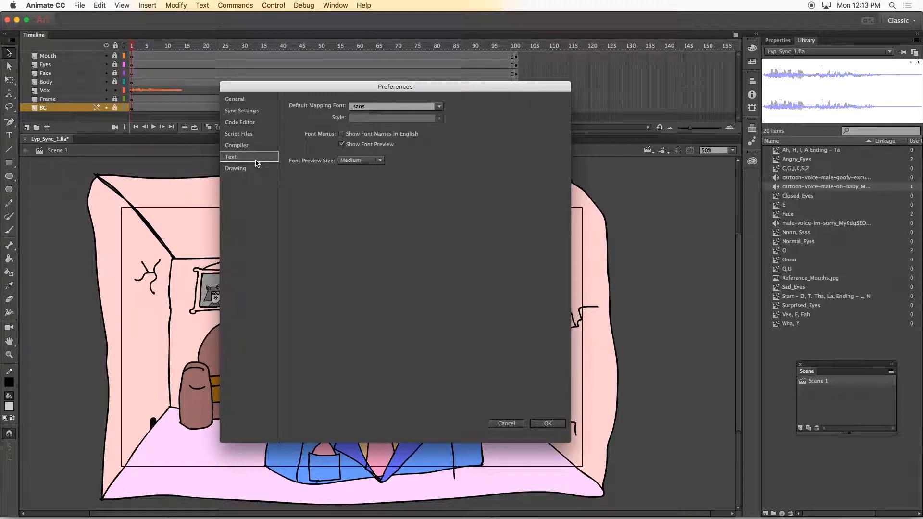
left_click(254, 170)
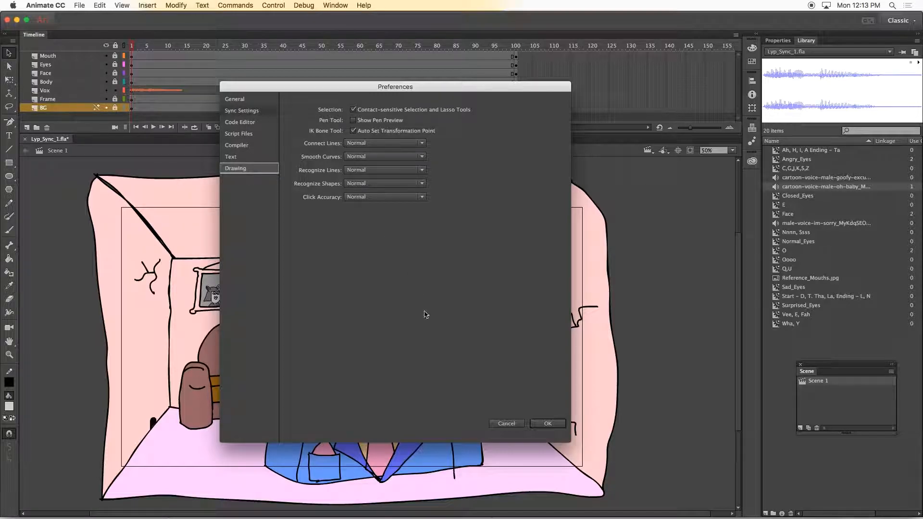
left_click(505, 423)
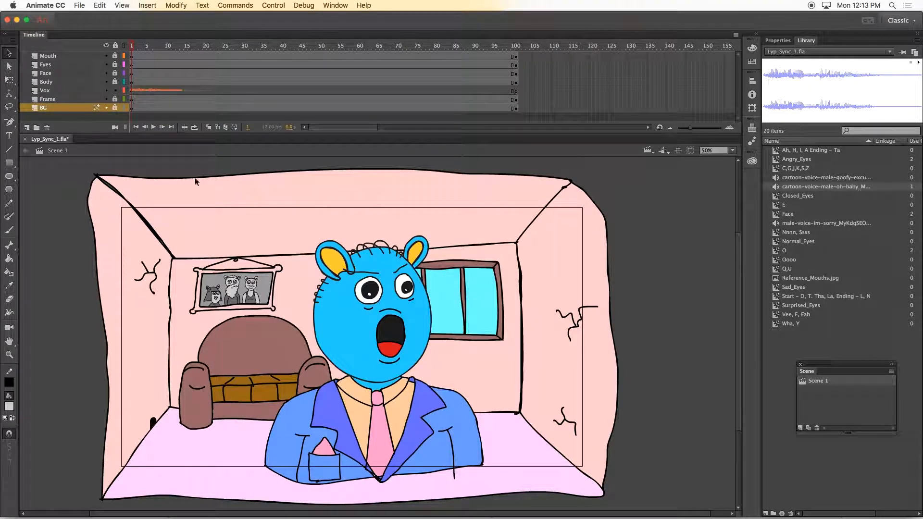
Step: Set the sync mode of the sound on the Vox layer's first frame to Stream
left_click(134, 89)
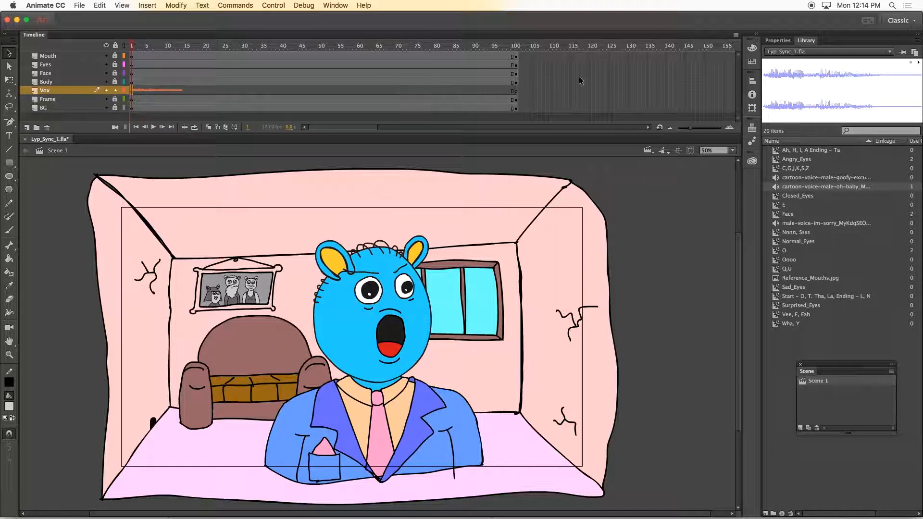
left_click(780, 42)
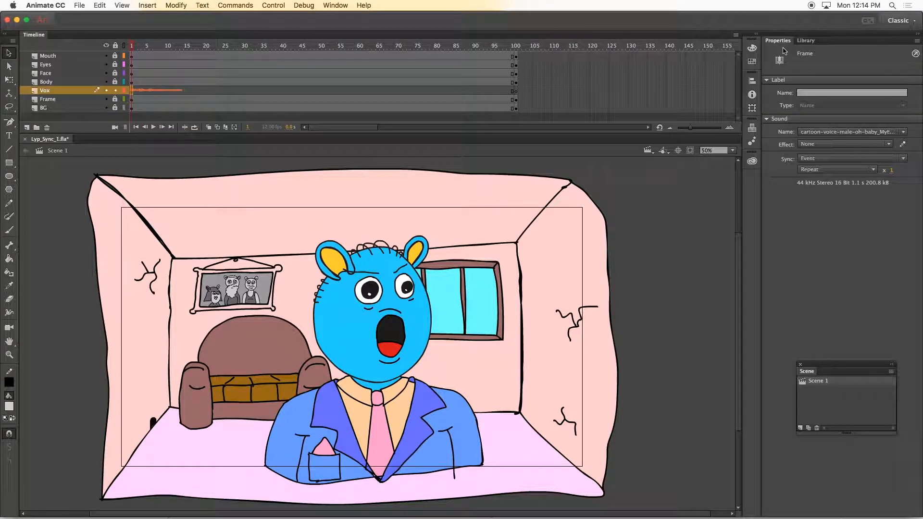
left_click(858, 169)
left_click(858, 170)
left_click(860, 159)
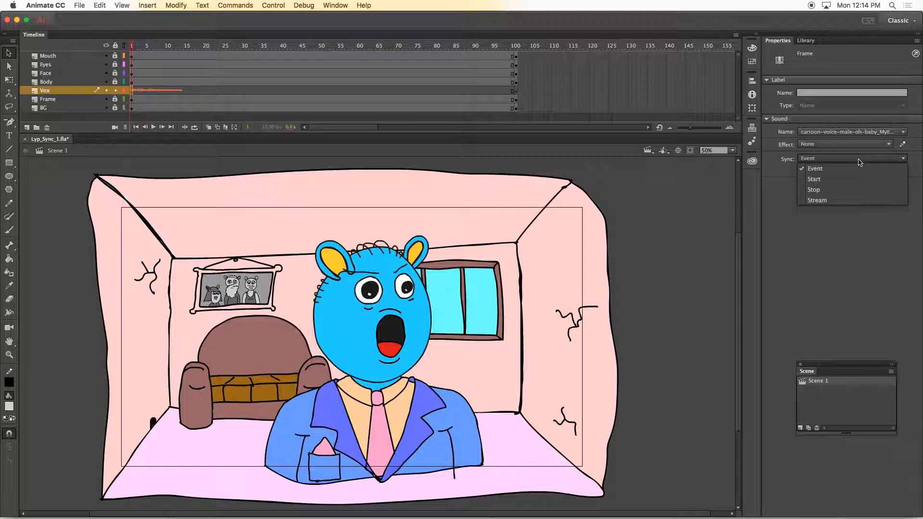
left_click(863, 199)
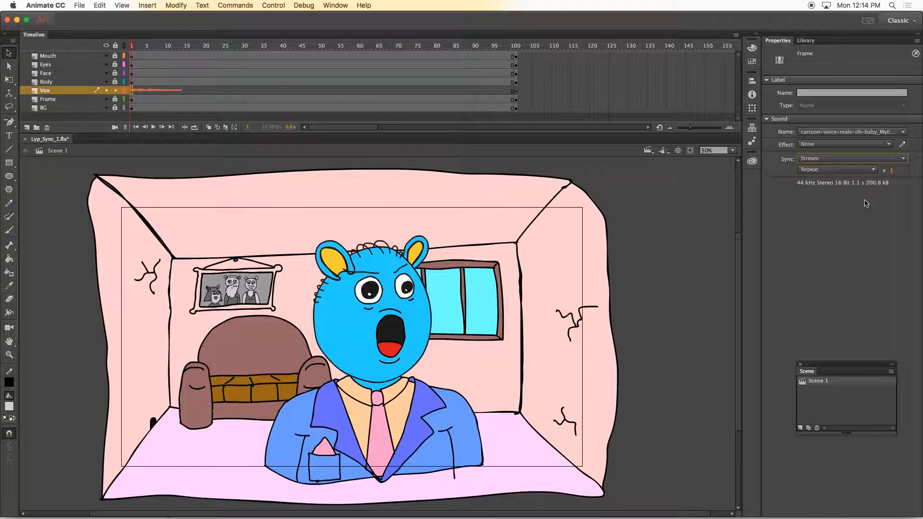
Step: Play and scrub the streamed voice over the first frames and return the playhead to frame 1
left_click(132, 44)
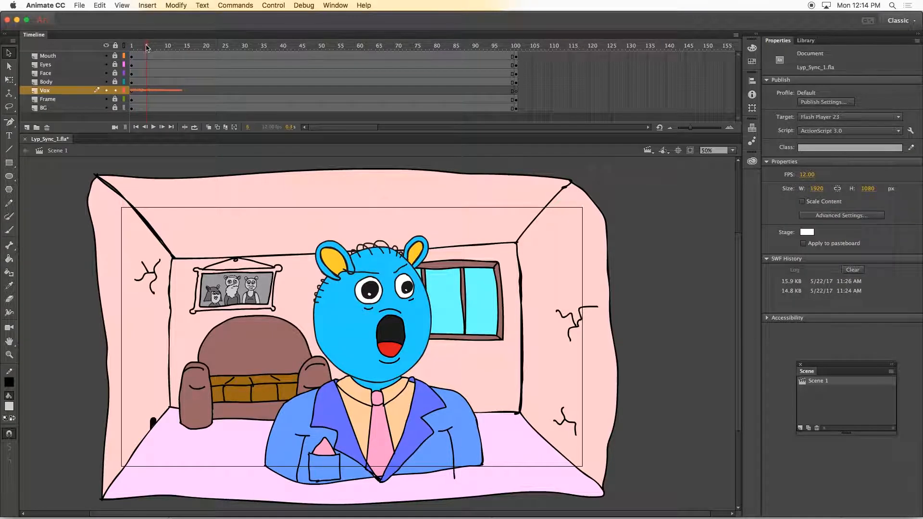
key("Return")
key("Return")
left_click_drag(143, 46, 123, 48)
key("Return")
left_click_drag(138, 48, 131, 47)
Step: Review the sound properties of the first Vox frame, keeping its sync mode on Stream
left_click(132, 91)
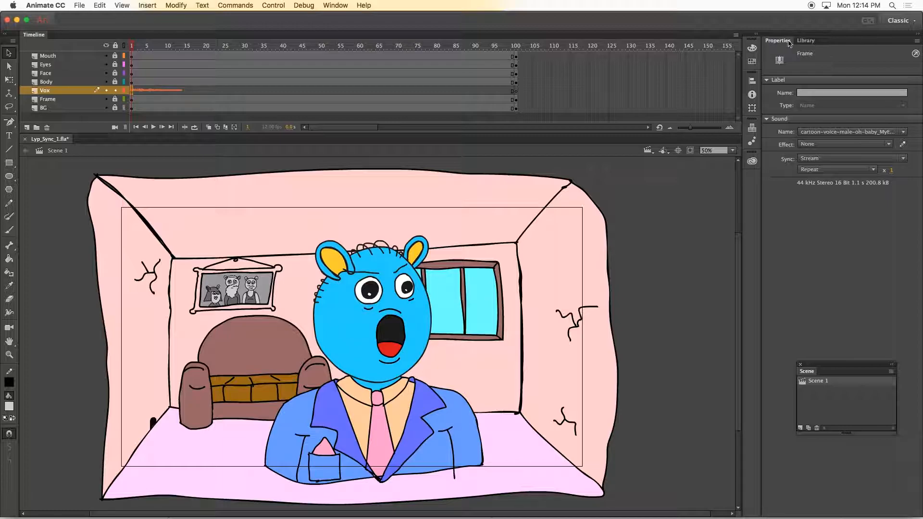
right_click(809, 41)
left_click(806, 41)
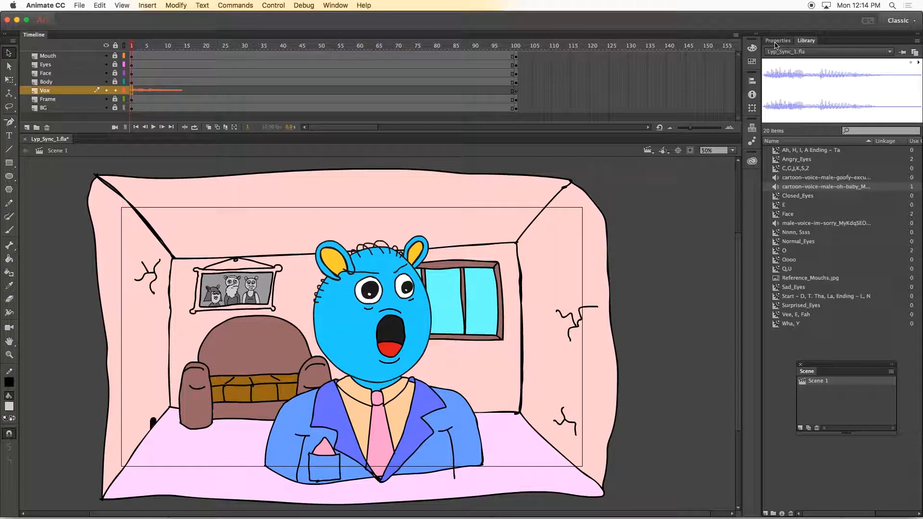
left_click(778, 40)
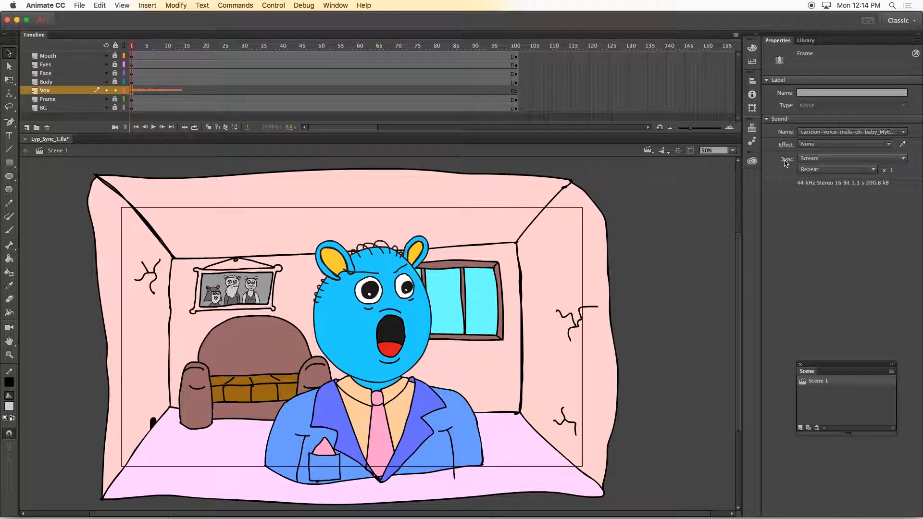
left_click(903, 159)
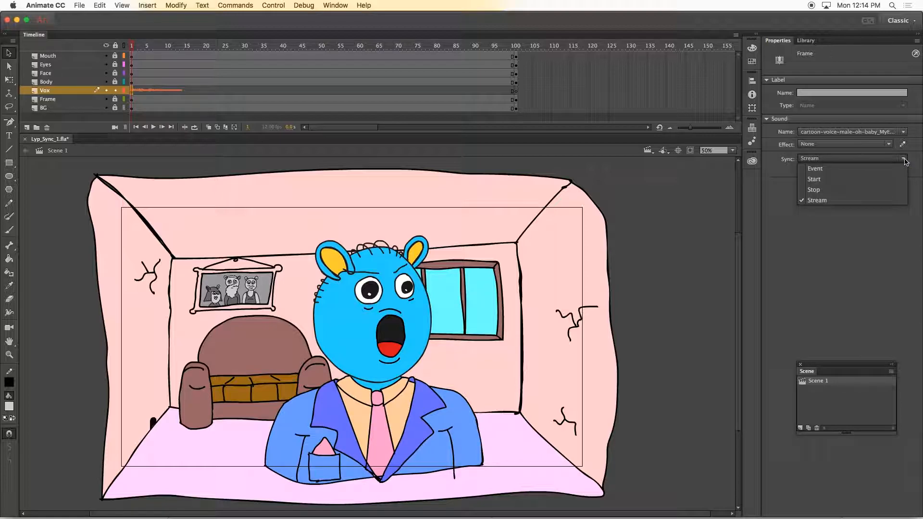
left_click(847, 201)
Step: Play the animation from frame 1 with streamed sound and scrub back to the start
mouse_move(133, 46)
left_mouse_down()
mouse_move(206, 48)
mouse_move(131, 47)
left_mouse_up()
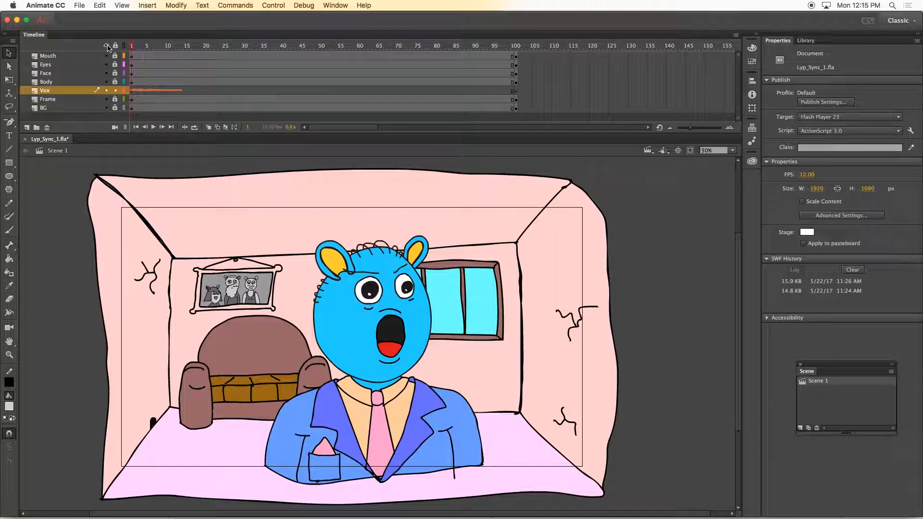
key("Return")
key("Return")
left_click_drag(170, 45, 97, 51)
Step: Switch the Vox sound's sync mode to Event
left_click(139, 91)
left_click(154, 91)
left_click(140, 90)
left_click(836, 159)
left_click(815, 168)
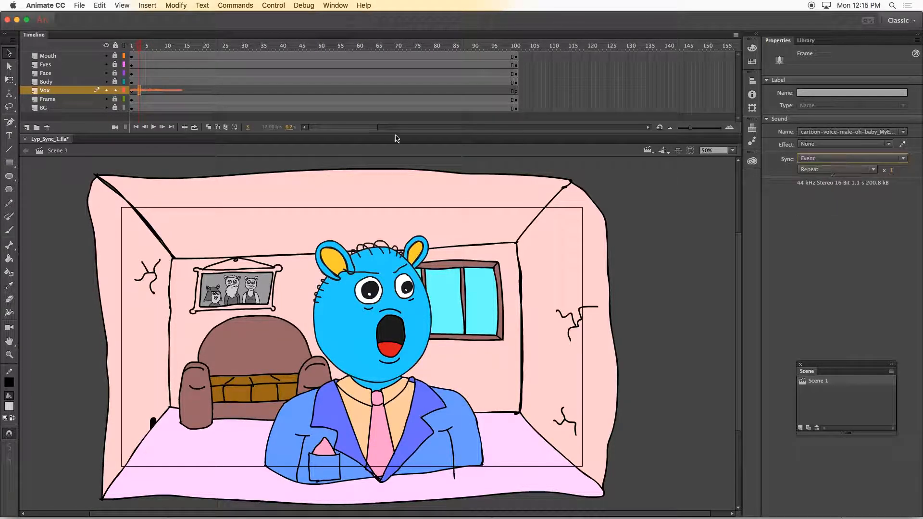
Step: Play the Event-synced voice from frame 1 and bring the playhead back to the start
left_click(131, 45)
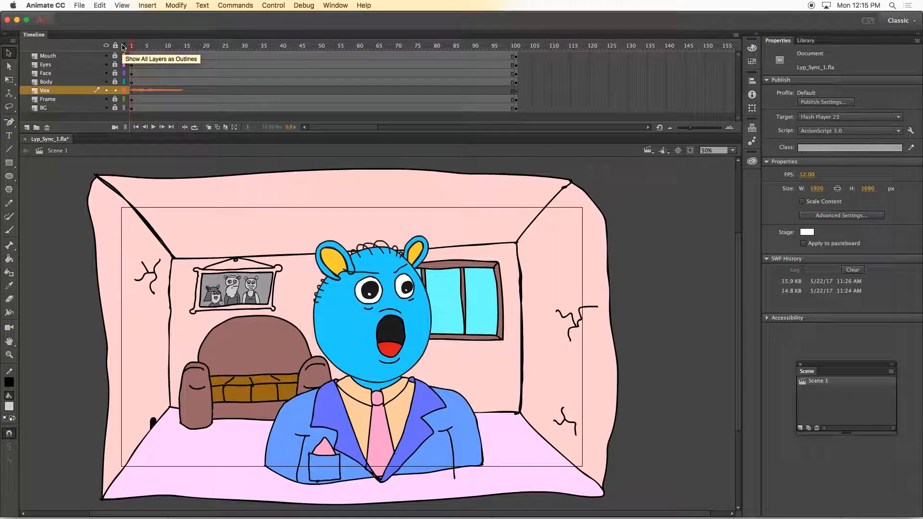
key("Return")
key("Return")
left_click_drag(174, 49, 130, 58)
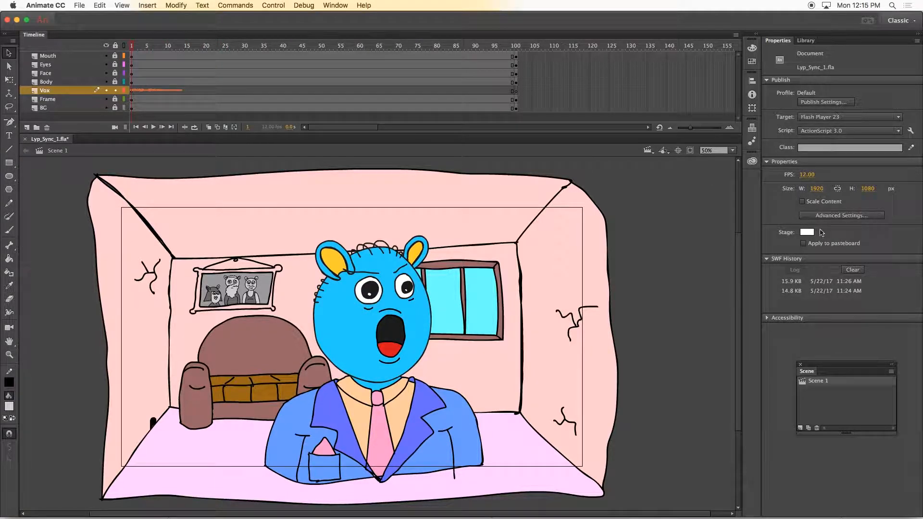
Step: Set the Vox sound's sync mode back to Stream and place the playhead at frame 1
left_click(132, 92)
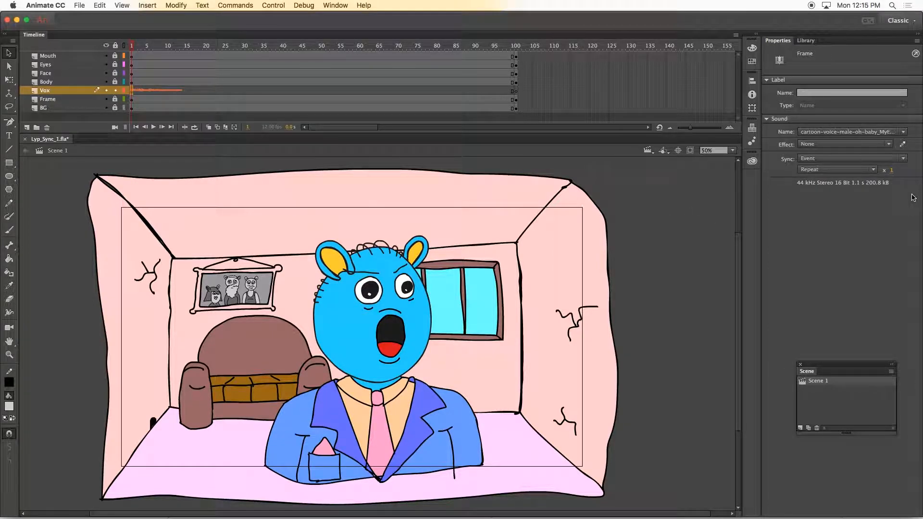
left_click(865, 159)
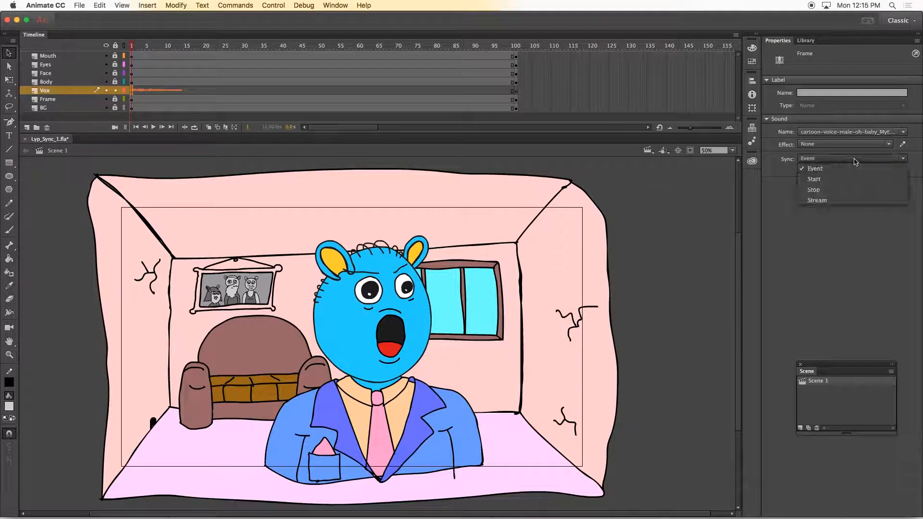
left_click(850, 199)
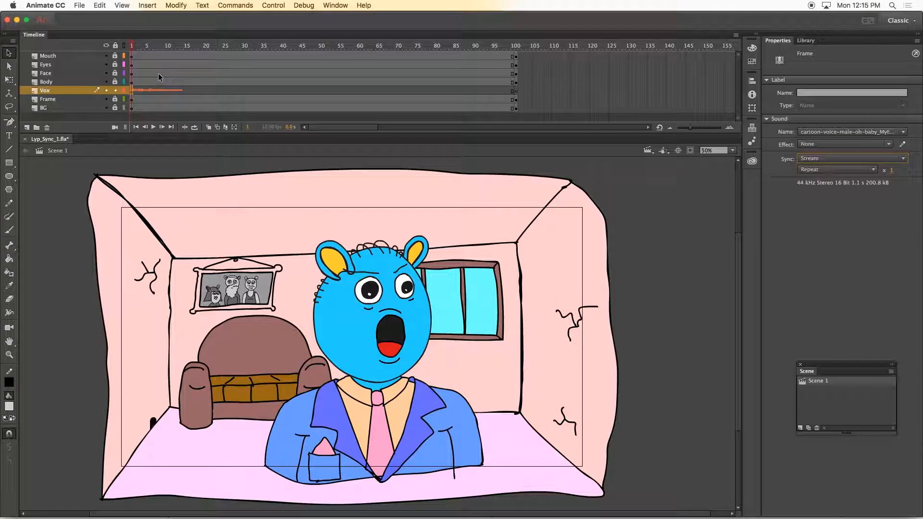
left_click(123, 47)
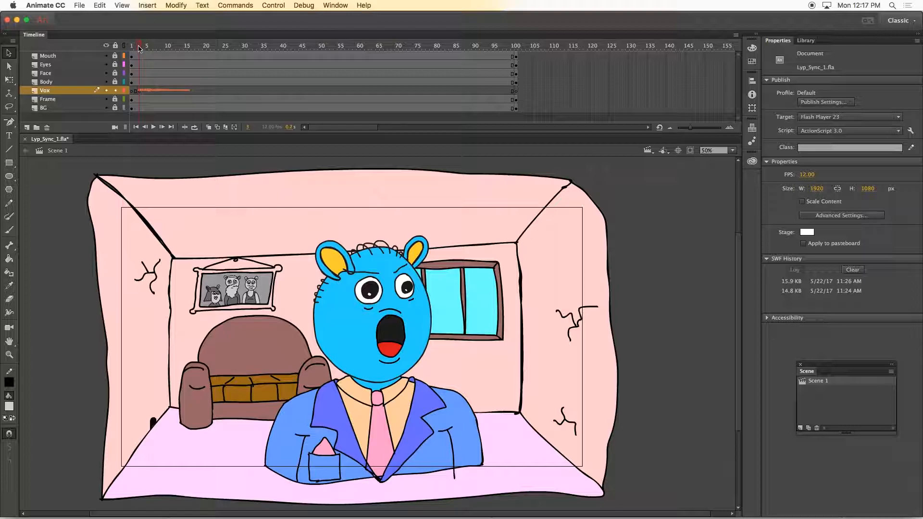
Step: Move the sound's starting keyframe on the Vox layer to frame 6
left_click(139, 90)
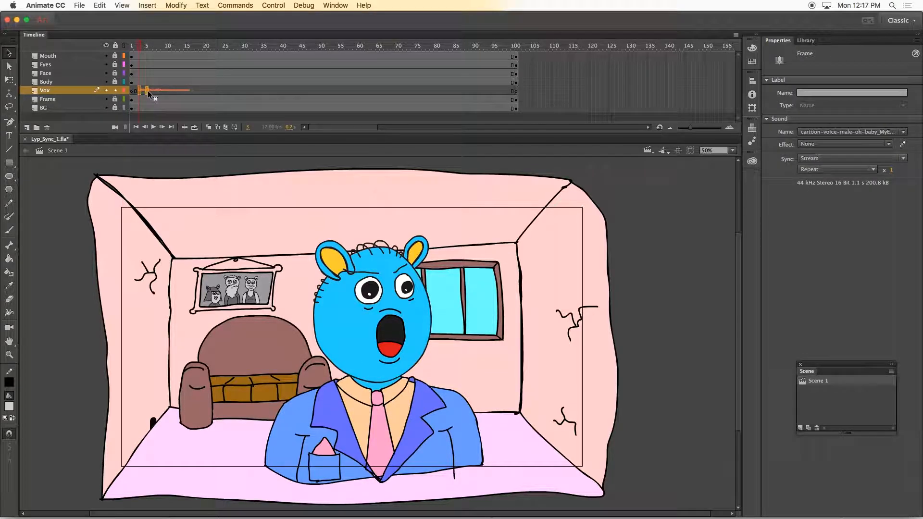
left_click_drag(147, 46, 131, 46)
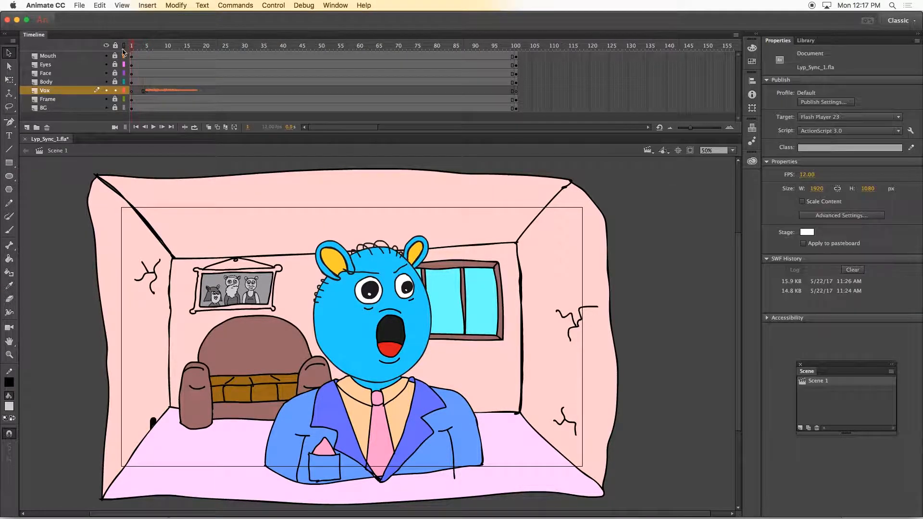
left_click(145, 90)
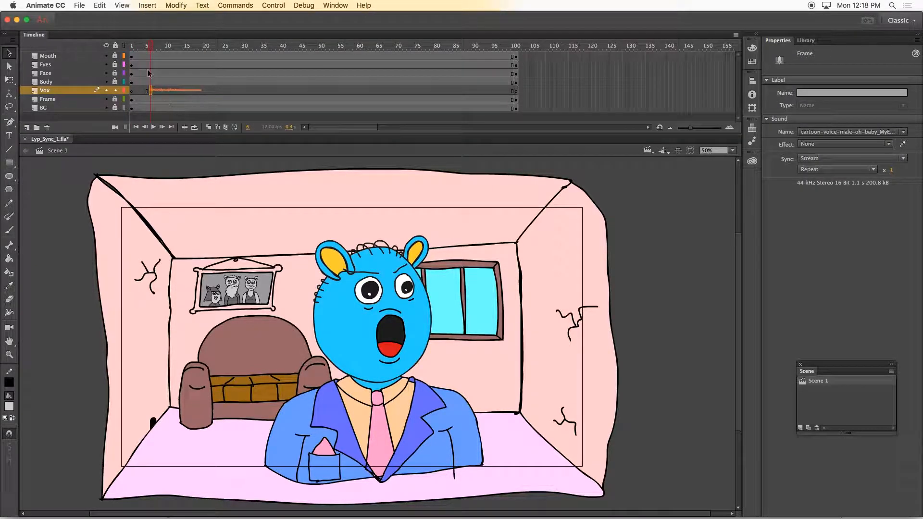
Step: Play the delayed voice from frame 1 and select an empty Vox frame just before the sound begins
left_click(132, 46)
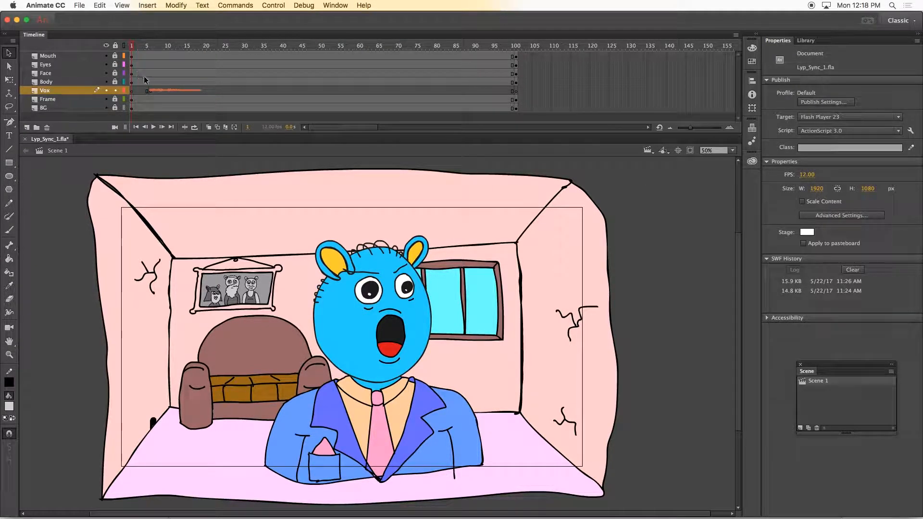
key("Return")
key("Return")
left_click(132, 47)
key("Return")
left_click(132, 46)
left_click(142, 91)
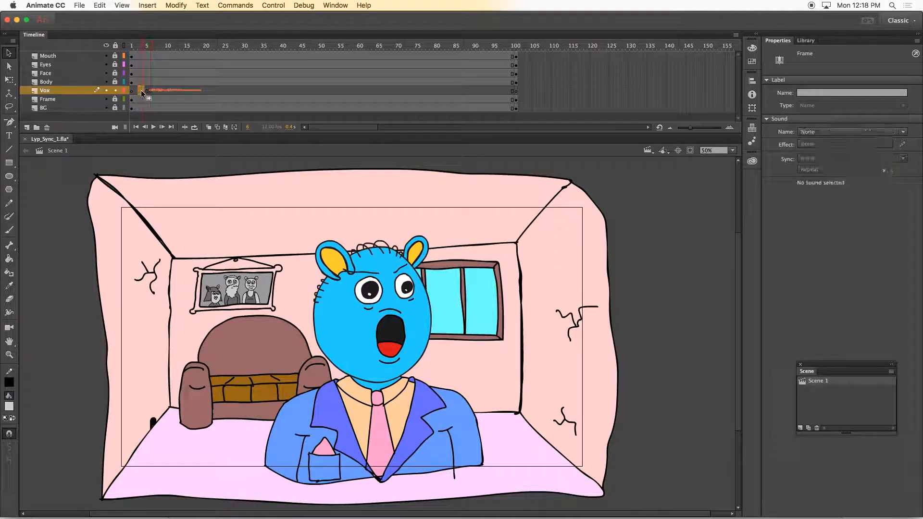
Step: Lock the Vox layer and unlock the Mouth layer with its frame 1 selected
left_click(136, 91)
left_click(132, 90)
left_click(149, 91)
left_click(132, 91)
left_click(115, 91)
left_click(115, 56)
left_click(136, 56)
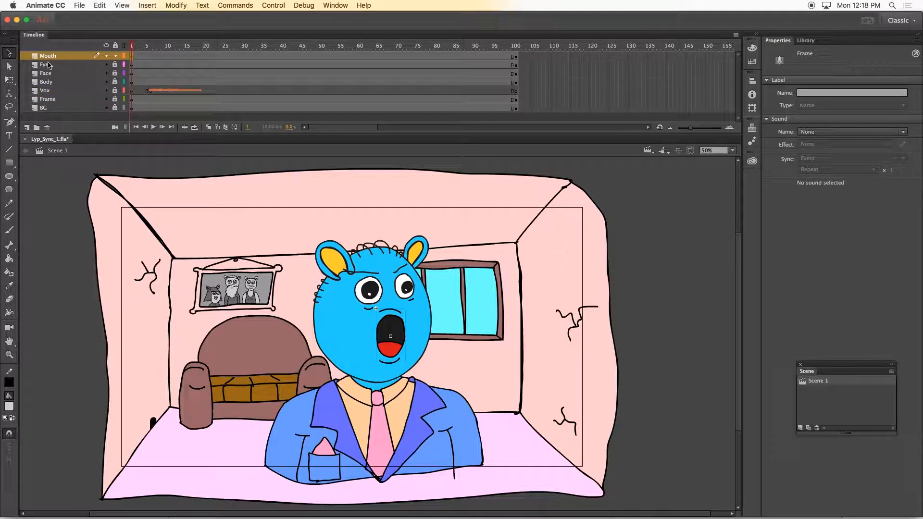
Step: Swap the character's mouth symbol at frame 1 for the Nnnn, Ssss mouth
left_click(394, 327)
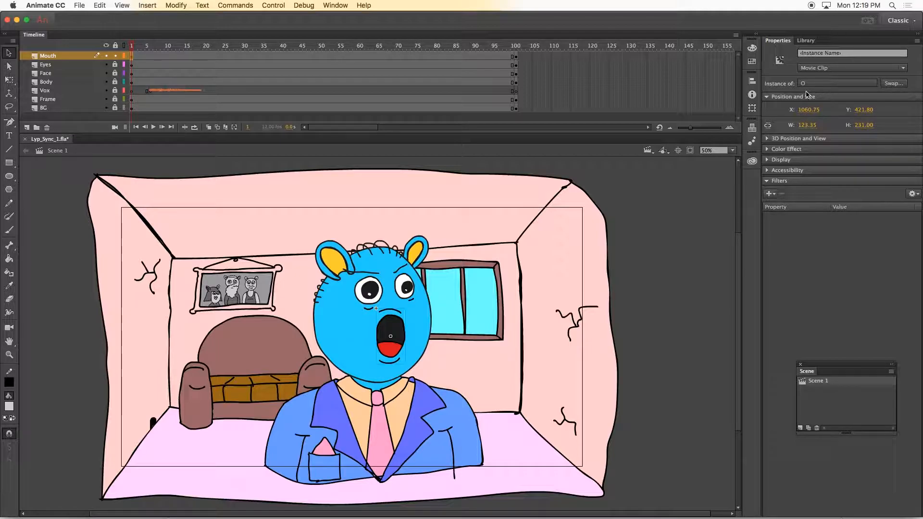
left_click(892, 84)
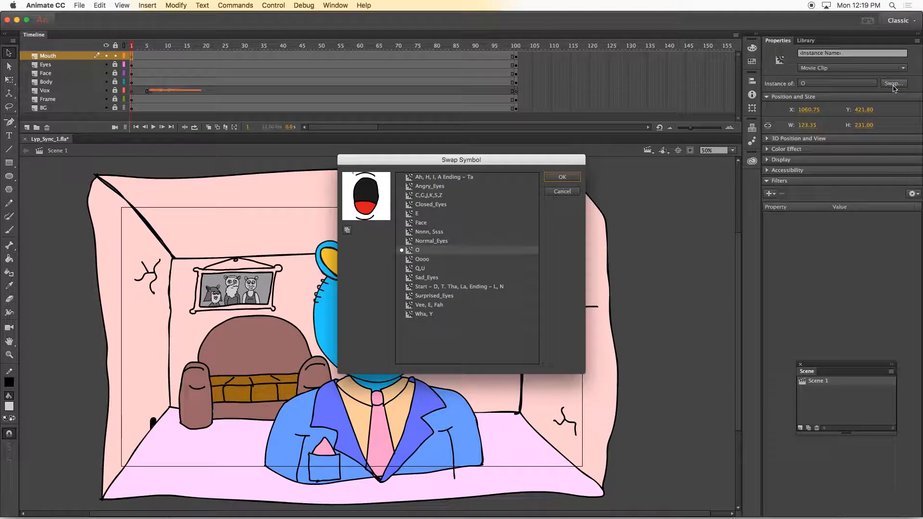
left_click_drag(525, 166, 614, 141)
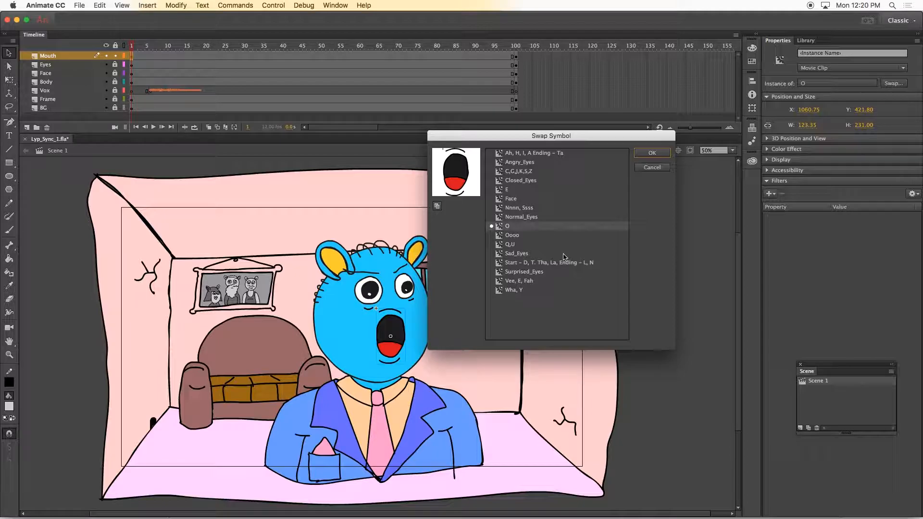
left_click(553, 285)
left_click(523, 265)
left_click(525, 272)
left_click(523, 262)
left_click(586, 207)
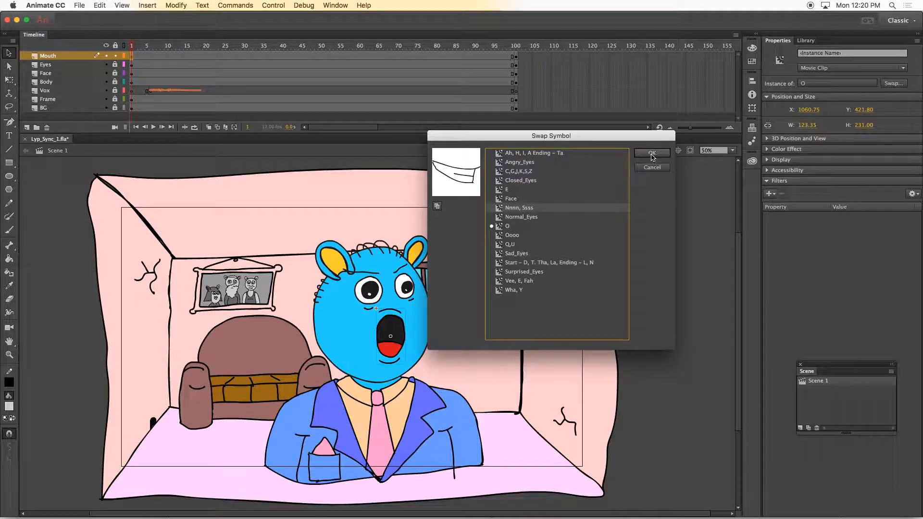
left_click(652, 153)
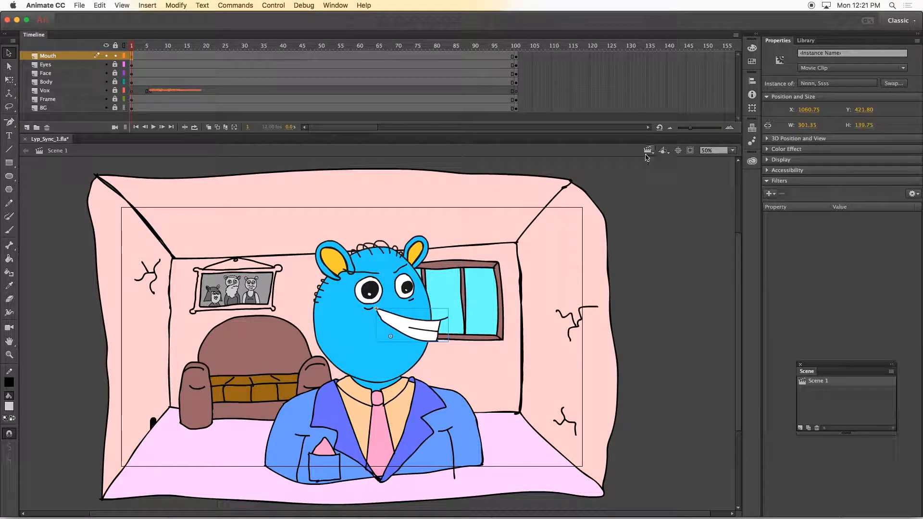
Step: Free-transform the Nnnn, Ssss mouth at frame 1 to about 214 × 120 px, slightly rotated and centred on the character's muzzle
left_click(11, 81)
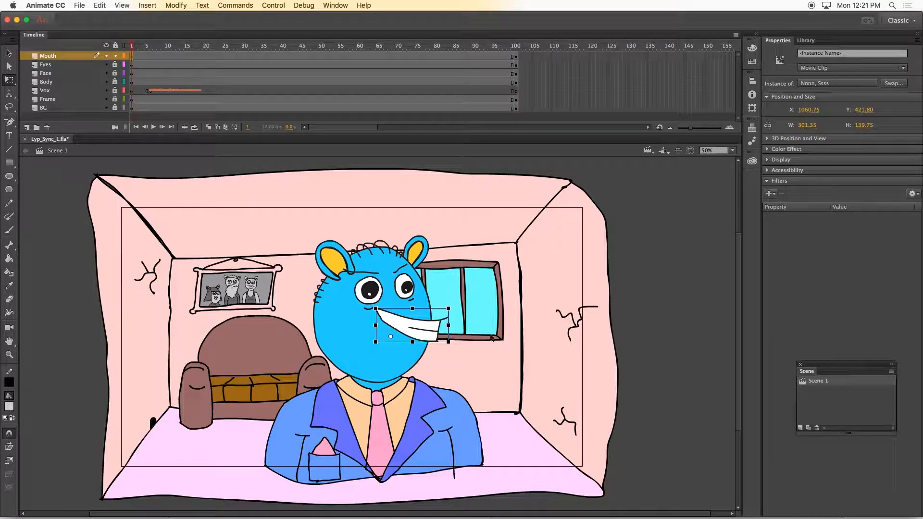
left_click_drag(448, 342, 444, 338)
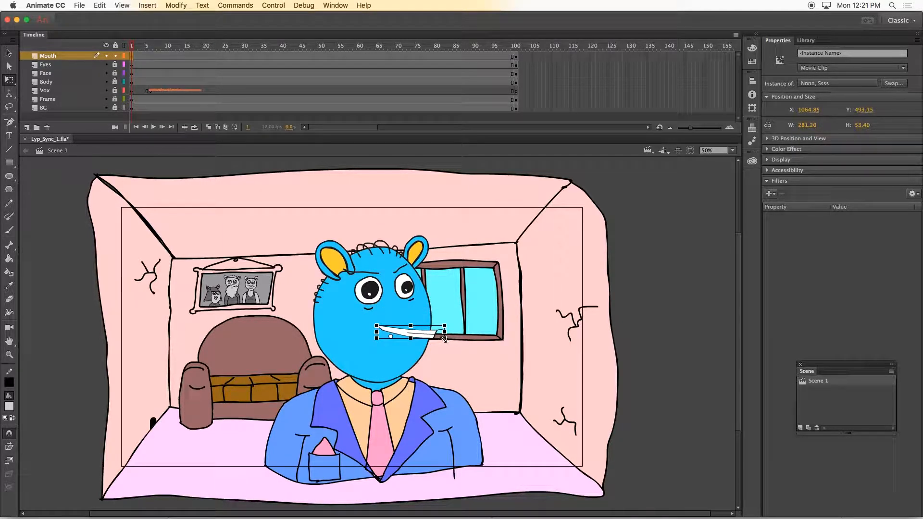
key("super+z")
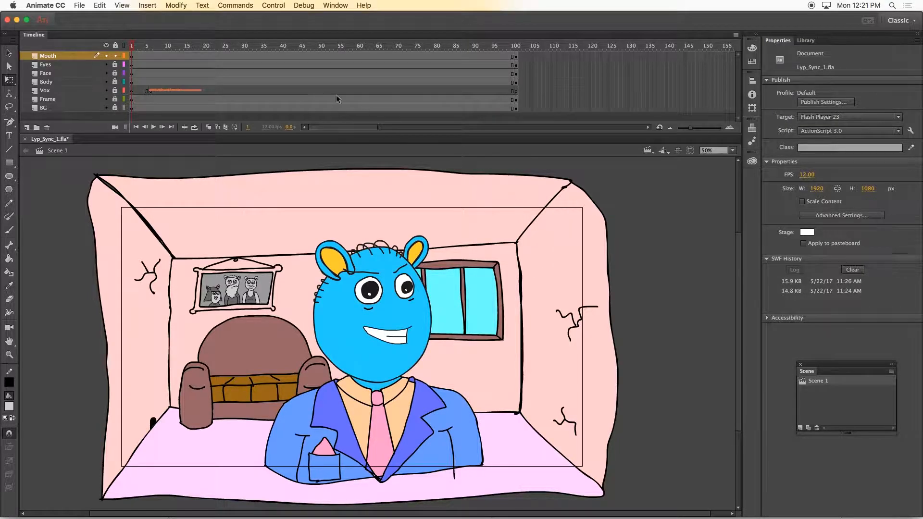
Step: Find where the voice begins and insert a keyframe on the Mouth layer at frame 6
left_click(139, 47)
left_click(147, 46)
left_click_drag(134, 51, 151, 61)
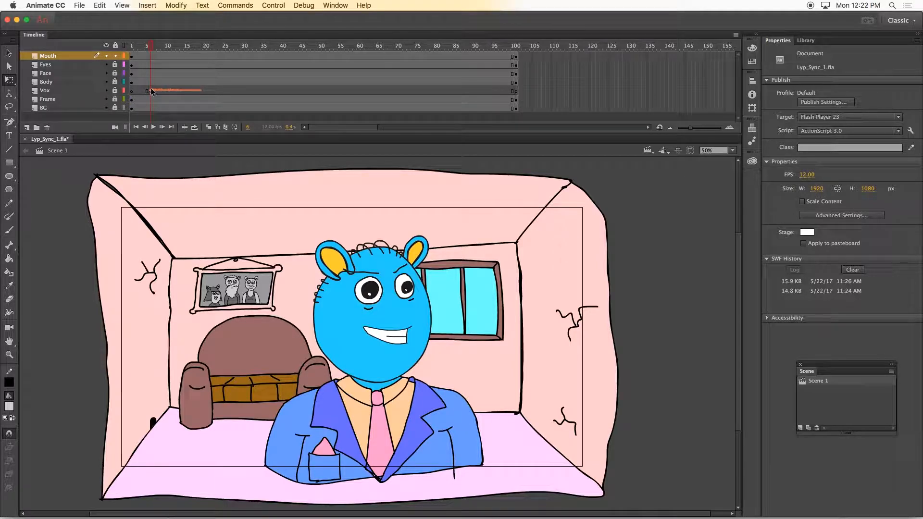
left_click(151, 56)
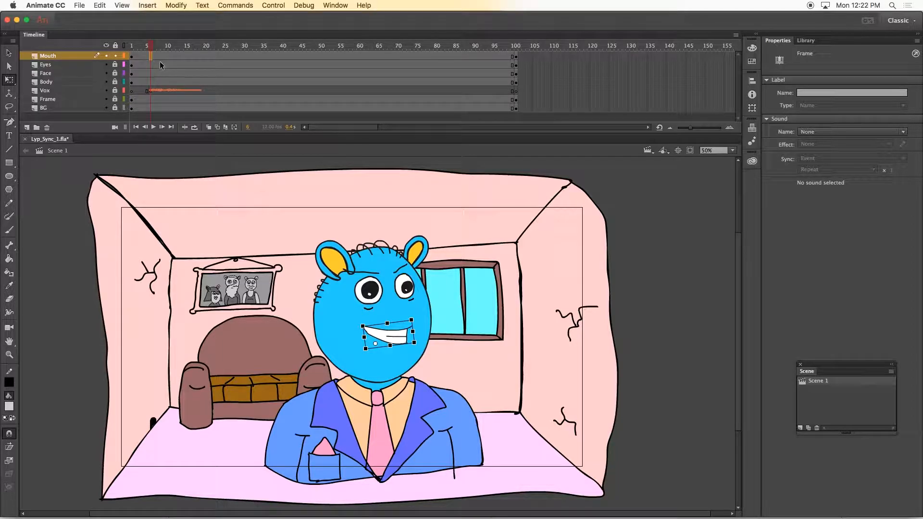
key("F6")
Step: Swap the mouth at the Mouth layer's frame 6 keyframe for the O symbol
left_click(147, 47)
left_click_drag(148, 48, 150, 48)
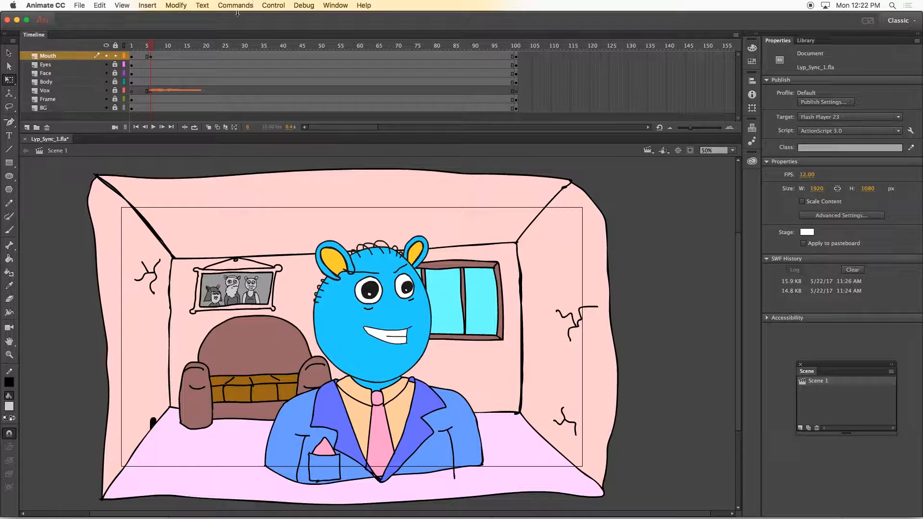
left_click(153, 57)
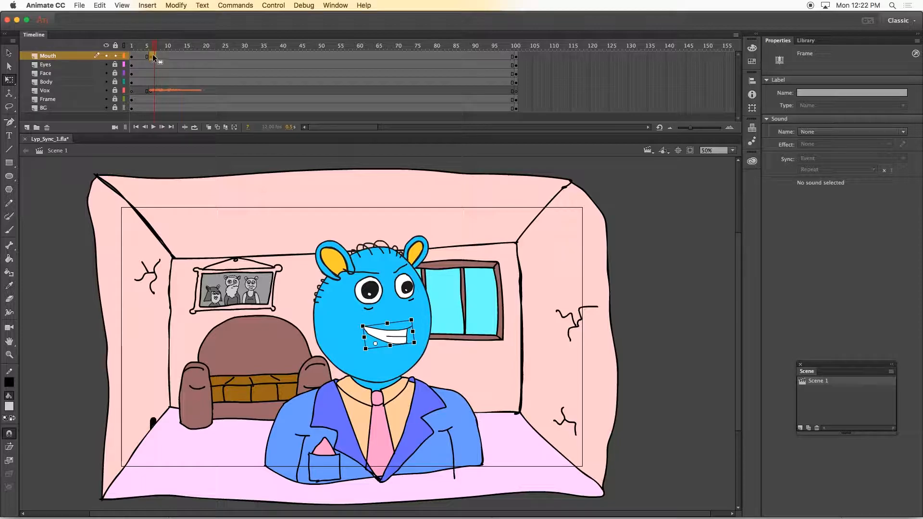
left_click(150, 57)
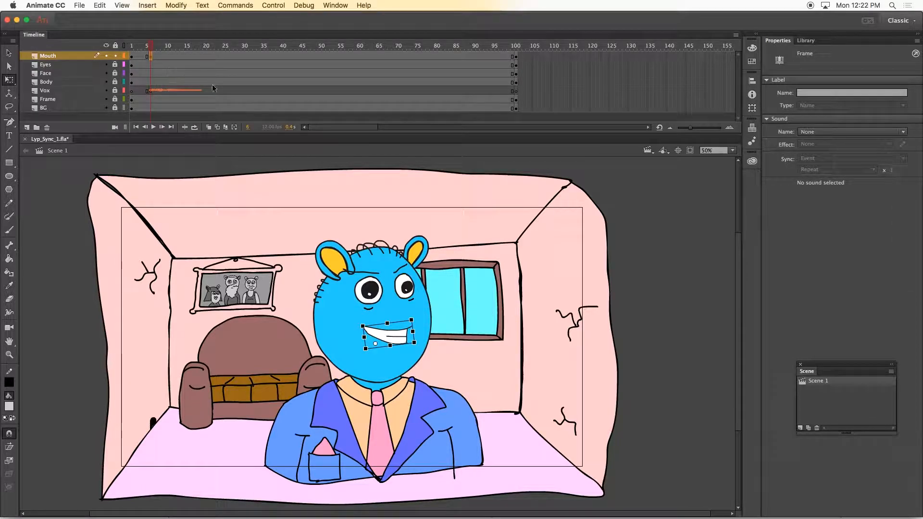
left_click(429, 310)
left_click(400, 335)
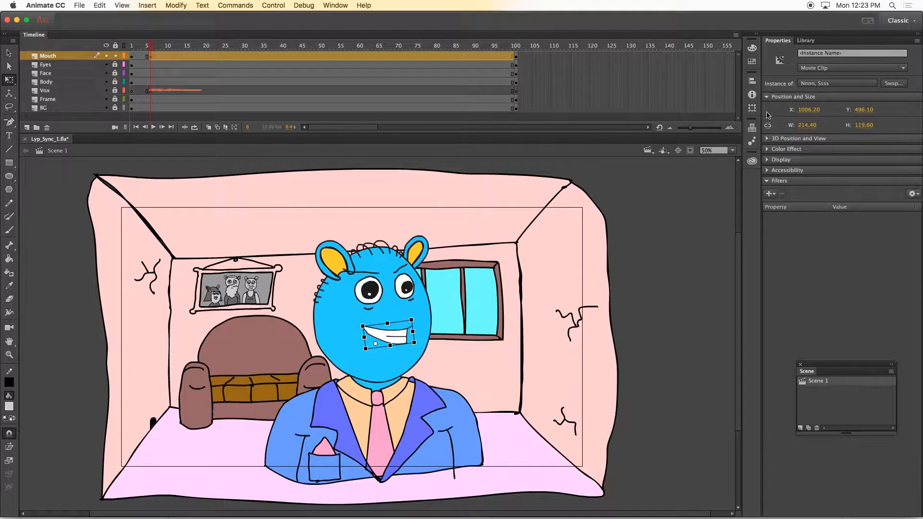
left_click(893, 83)
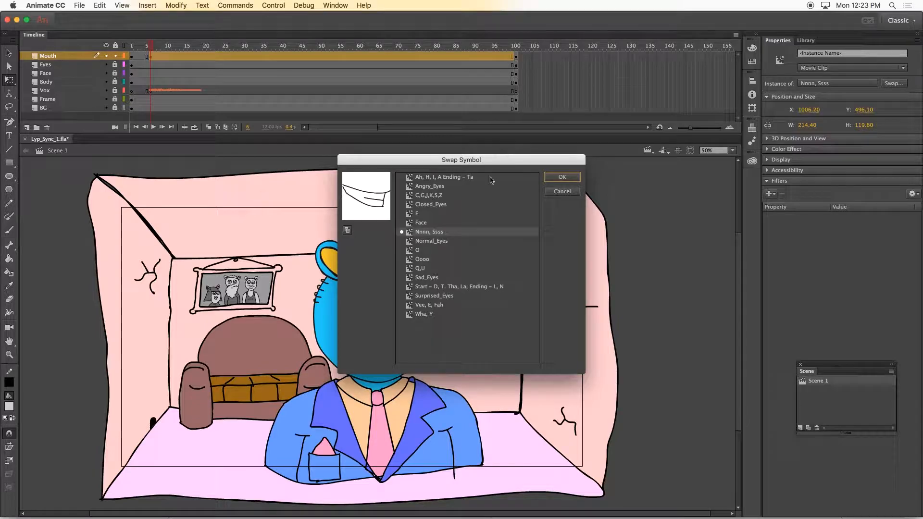
left_click(438, 253)
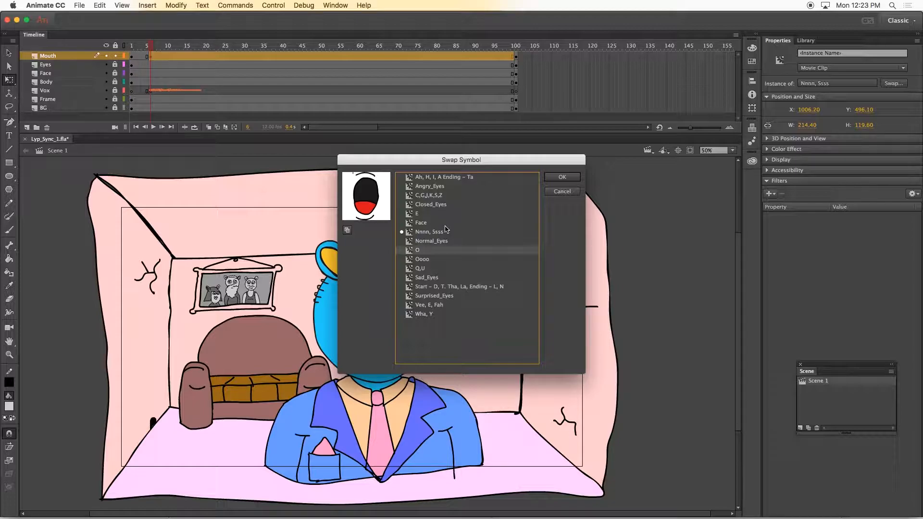
left_click(442, 263)
left_click(438, 252)
left_click(560, 177)
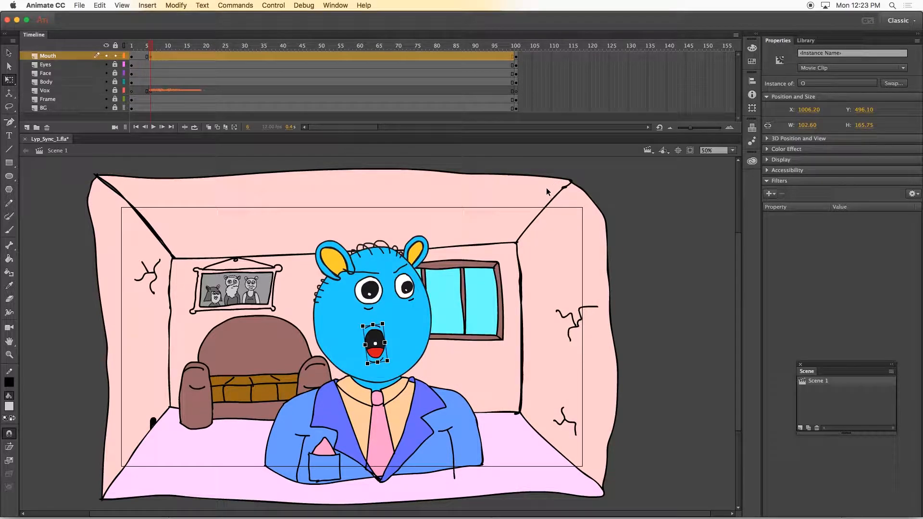
Step: With onion skinning as reference, reposition the O mouth at frame 6 over the previous mouth and resize it to about 139 × 175 px
left_click_drag(373, 331, 392, 334)
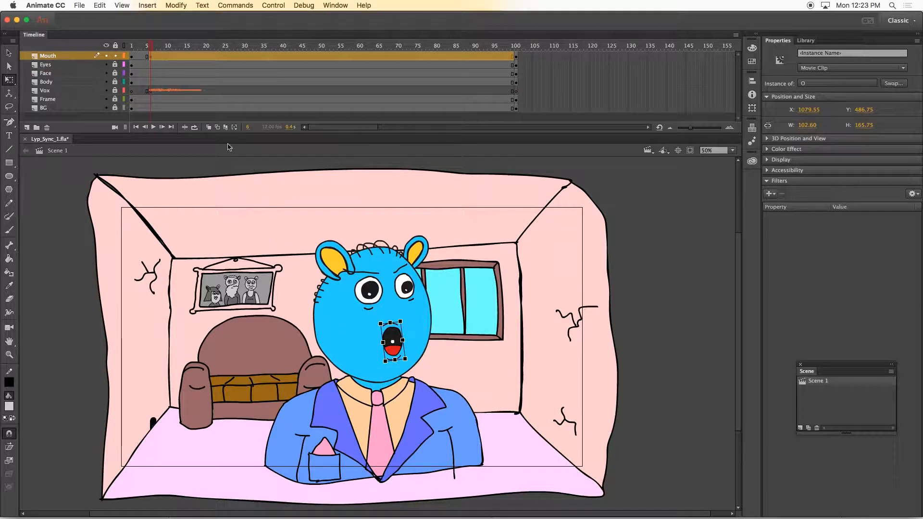
left_click(208, 127)
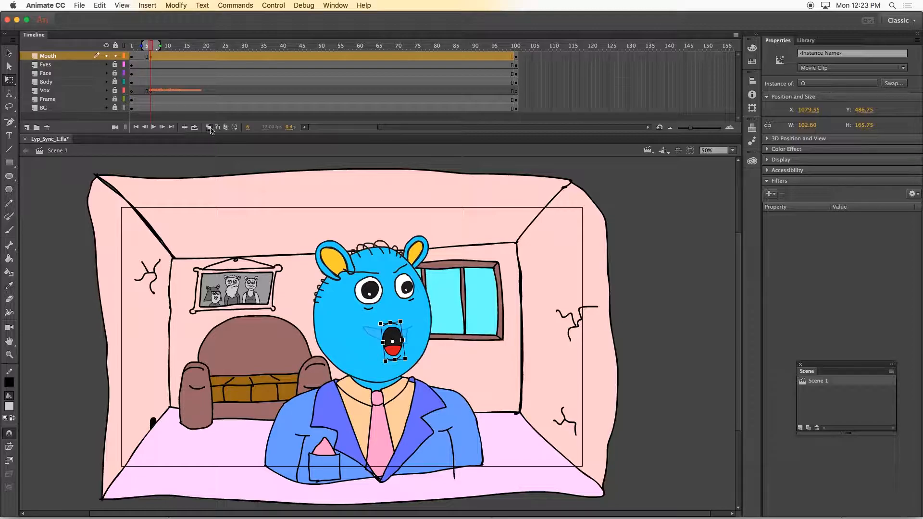
left_click_drag(394, 331, 407, 359)
left_click_drag(407, 357, 393, 330)
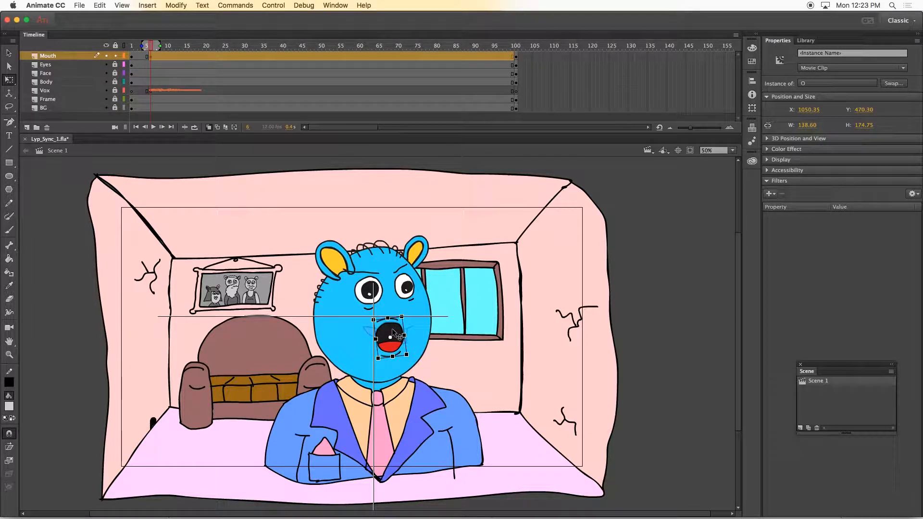
left_click(200, 119)
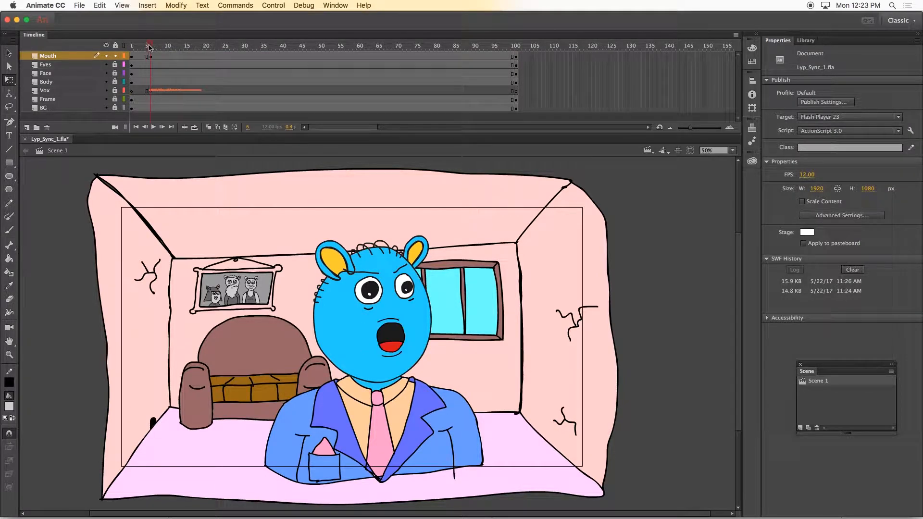
Step: Scrub the voice past frame 6 and insert a keyframe on the Mouth layer at frame 7
left_click_drag(152, 47, 149, 48)
left_click(152, 56)
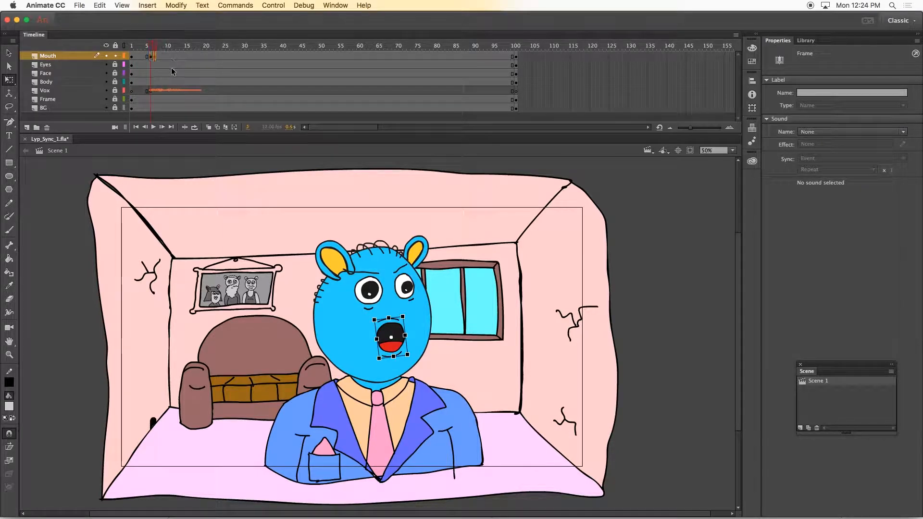
key("F6")
Step: Insert a Mouth keyframe at frame 8 and swap its mouth for the Oooo symbol
left_click_drag(154, 47, 155, 46)
left_click(158, 57)
left_click(390, 334)
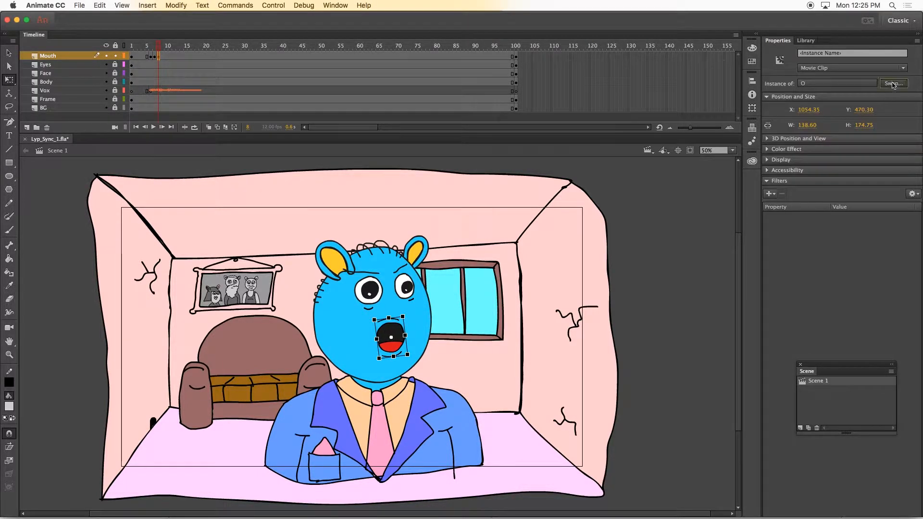
left_click(892, 84)
left_click(439, 263)
left_click(562, 177)
Step: Nudge the Oooo mouth at frame 8 downward to align it with the previous mouth, using onion skinning
left_click(208, 128)
key("shift+Down")
key("shift+Down")
left_click(340, 307)
left_click(208, 128)
Step: Step back and forth through the frames leading up to frame 8 to compare the mouth shapes
key("comma")
key("comma")
key("period")
key("period")
key("comma")
key("comma")
key("period")
key("period")
Step: Add a Mouth keyframe at frame 9 and reduce the Oooo mouth's height to about 141 px
left_click_drag(158, 46, 159, 44)
left_click(163, 56)
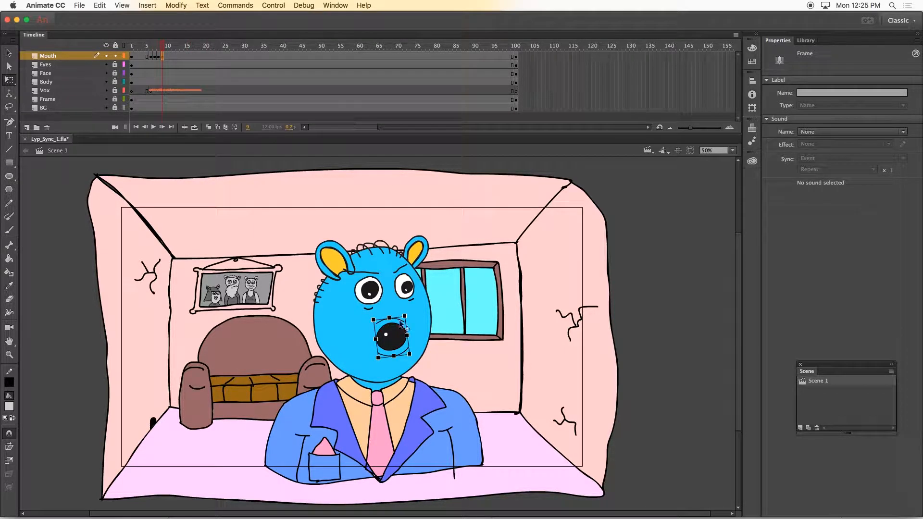
left_click_drag(388, 319, 390, 322)
left_click_drag(162, 45, 162, 45)
left_click(162, 56)
Step: Insert a Mouth keyframe at frame 10 and swap its mouth for the Vee, E, Fah symbol
key("period")
key("F6")
left_click(894, 84)
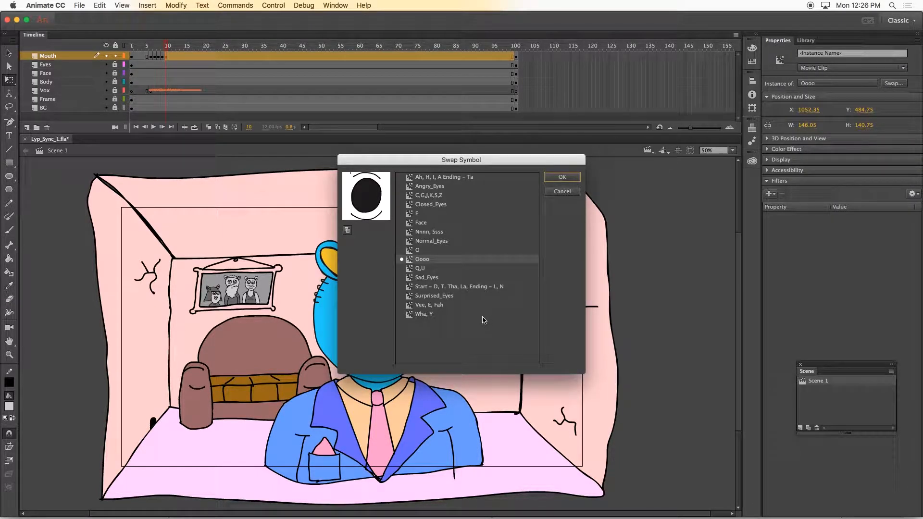
left_click(447, 178)
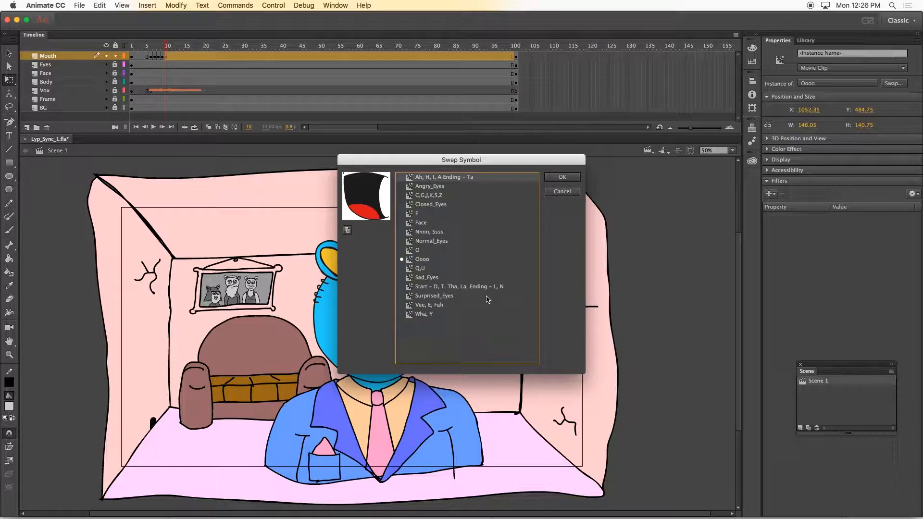
left_click(439, 197)
key("Down")
key("Down")
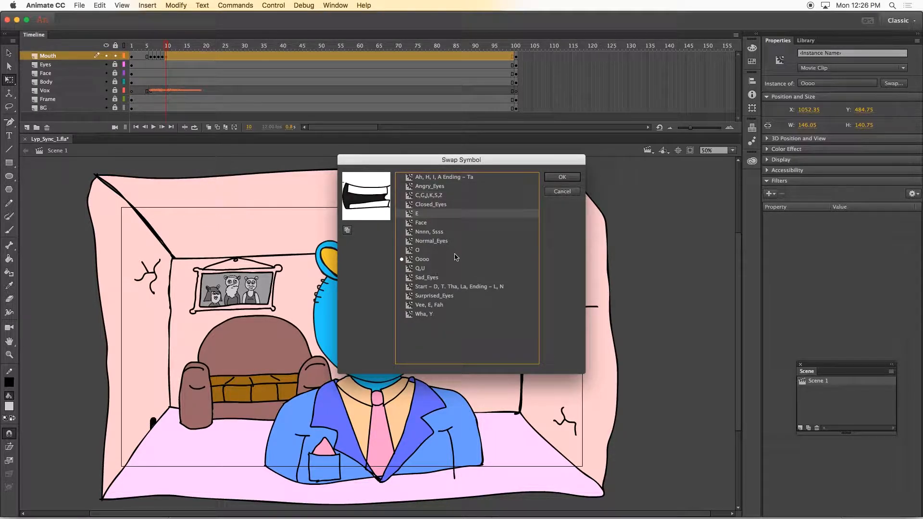
mouse_move(449, 315)
left_mouse_down()
mouse_move(426, 224)
mouse_move(437, 179)
mouse_move(444, 305)
left_mouse_up()
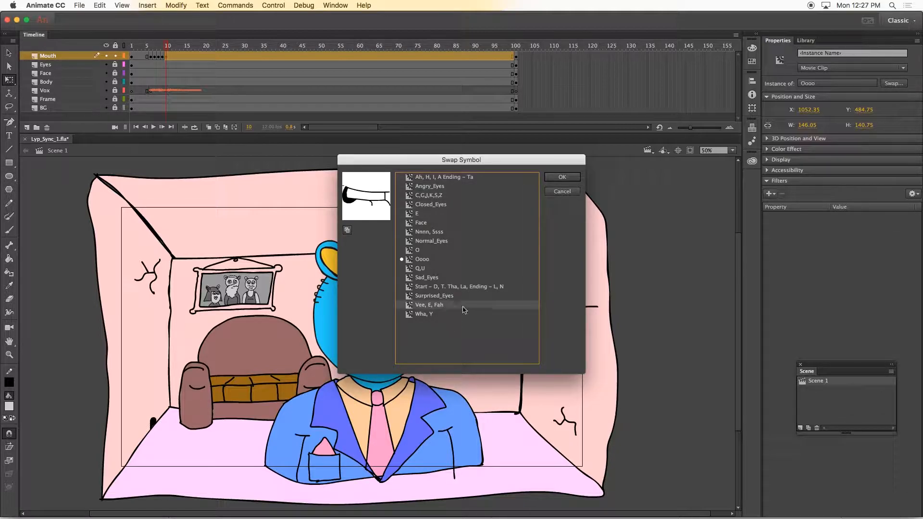
left_click(561, 177)
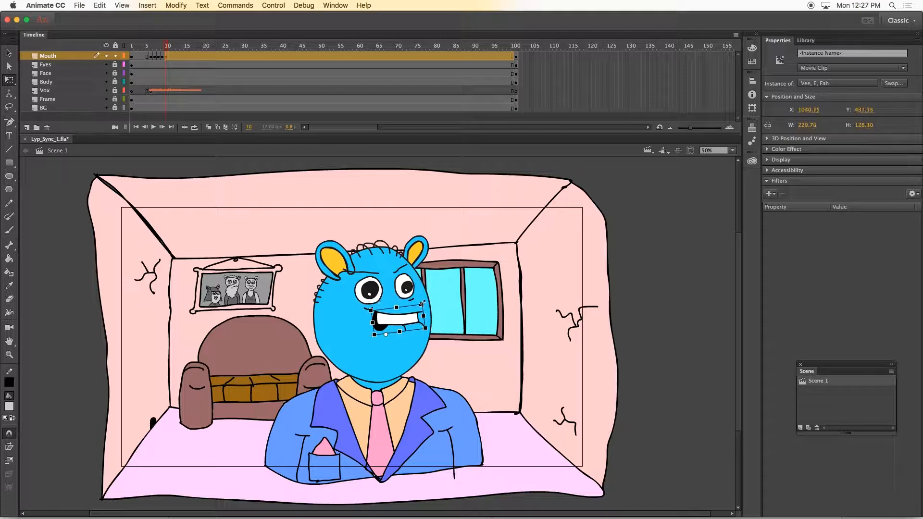
Step: Align the Vee, E, Fah mouth at frame 10 using onion skinning, sized about 224 × 124 px, and scrub the voice up to it
left_click(209, 127)
left_click(347, 269)
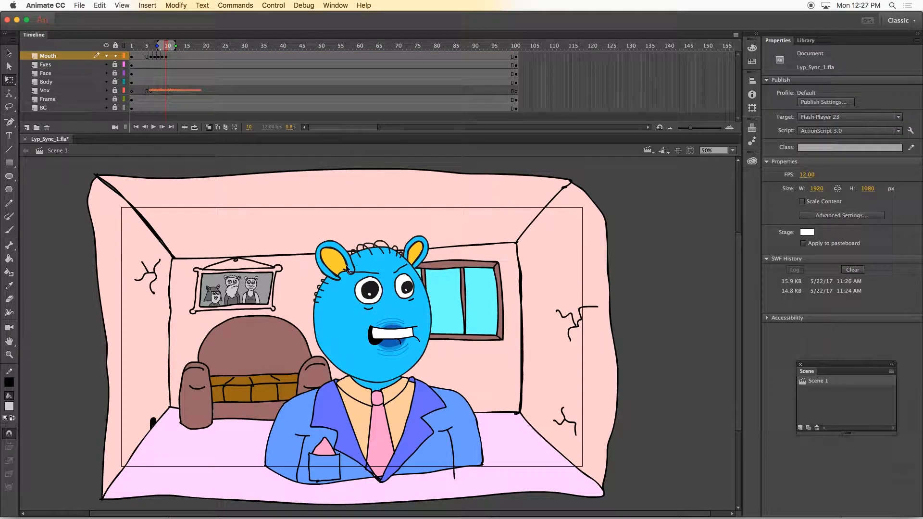
left_click(811, 42)
left_click(812, 314)
left_click(209, 127)
left_click_drag(154, 47, 166, 46)
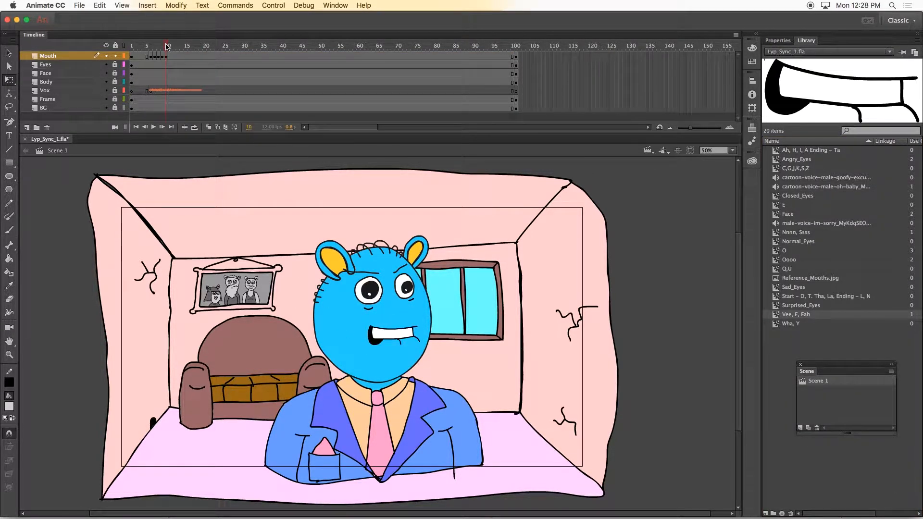
Step: Insert a Mouth keyframe at frame 11 and swap its mouth for the Ah, H, I, A Ending – Ta symbol
key("F6")
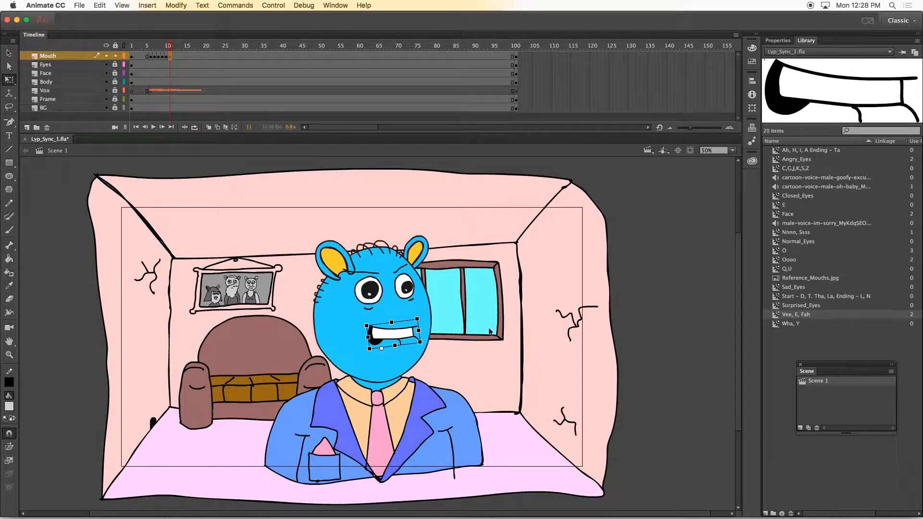
left_click(777, 40)
left_click(893, 83)
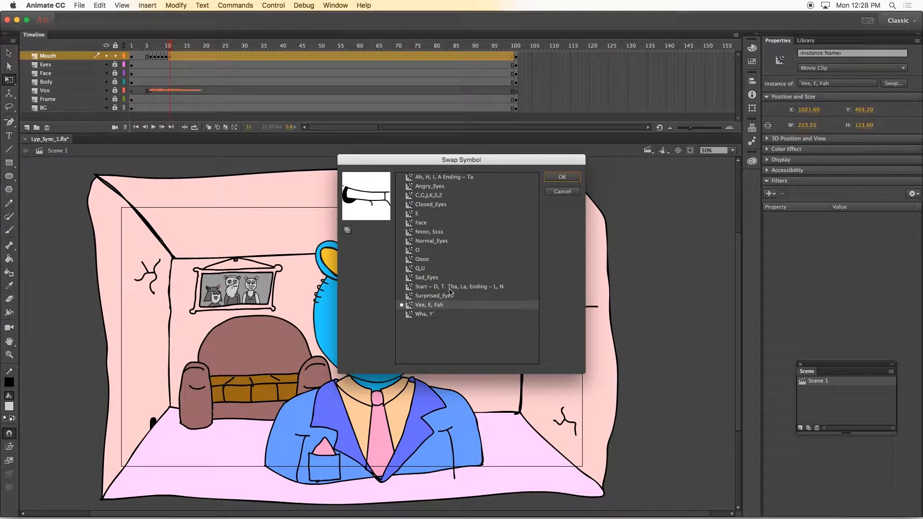
left_click(444, 177)
left_click(562, 177)
Step: Fit the open Ah mouth onto the face using onion skinning and scrub the voice through to frame 13
left_click_drag(426, 387, 397, 338)
left_click(208, 126)
left_click(387, 366)
left_click(208, 127)
mouse_move(166, 44)
left_mouse_down()
mouse_move(195, 48)
mouse_move(177, 51)
left_mouse_up()
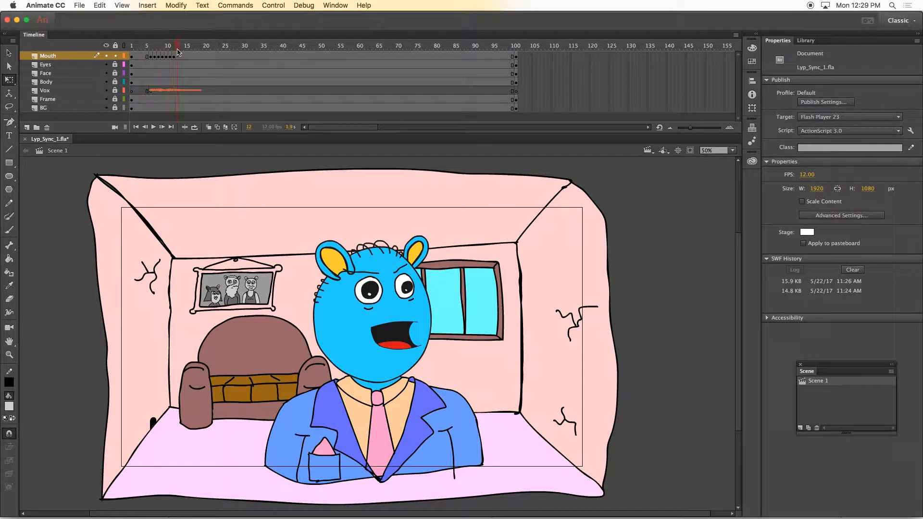
Step: Swap the Mouth symbol at frame 13 for the E symbol and align it on the face using onion skinning
left_click(177, 55)
left_click(805, 40)
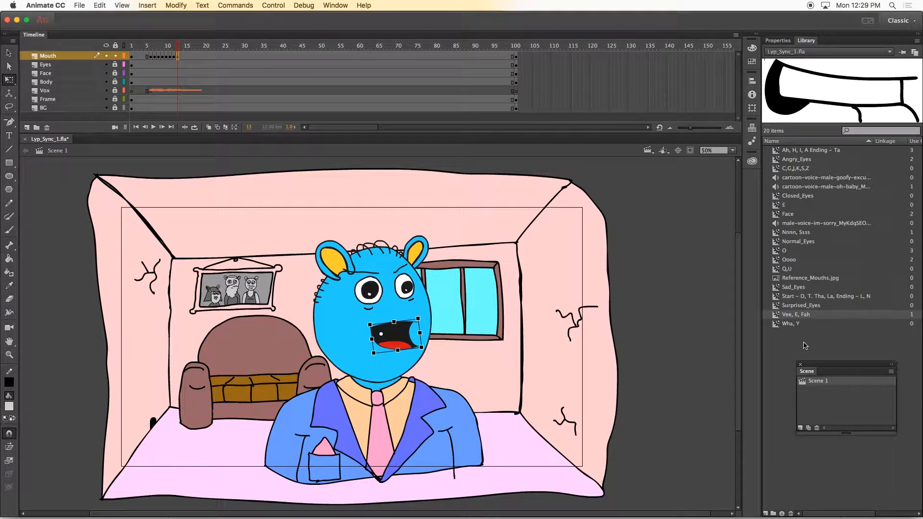
left_click(777, 41)
left_click(893, 83)
double_click(422, 232)
left_click(208, 128)
left_click_drag(400, 328, 403, 337)
left_click(269, 164)
key("F6")
left_click(209, 127)
Step: Swap the mouth at frame 14 for the Vee, E, Fah symbol, fitted to about 201 × 115 px and checked with onion skinning
left_click_drag(182, 46, 182, 46)
left_click(178, 57)
left_click(181, 47)
left_click(181, 56)
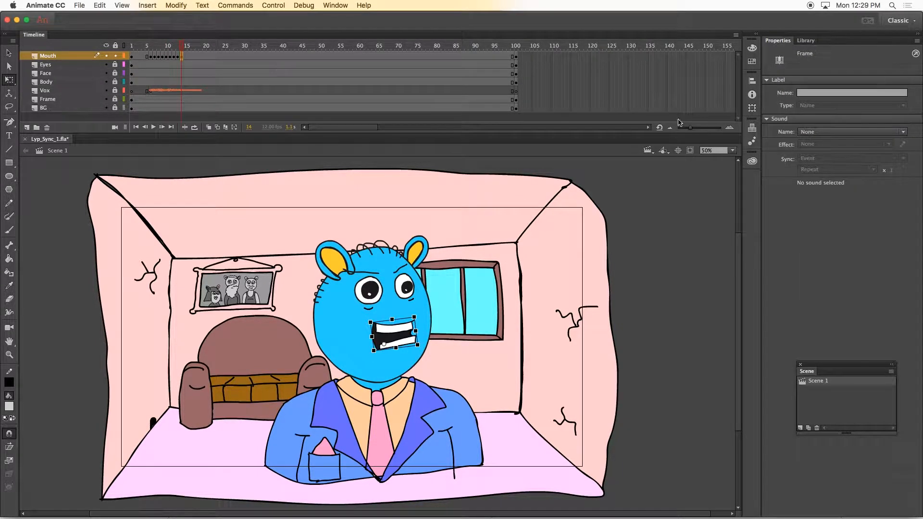
left_click(799, 58)
left_click(892, 84)
double_click(426, 305)
key("shift+Down")
left_click(209, 127)
left_click(208, 128)
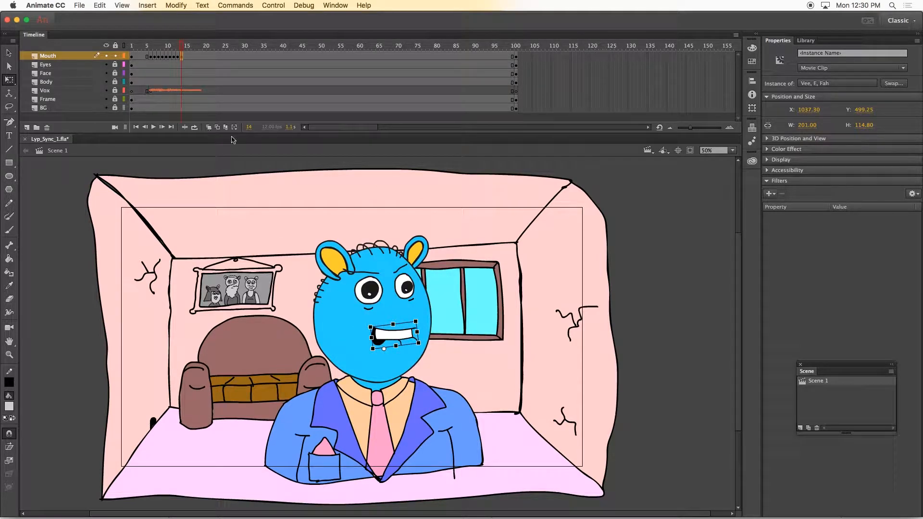
Step: Swap the mouth at frame 15 for the E symbol and compare it with frame 14 using onion skinning
left_click(185, 47)
left_click(185, 56)
left_click(404, 337)
left_click(892, 83)
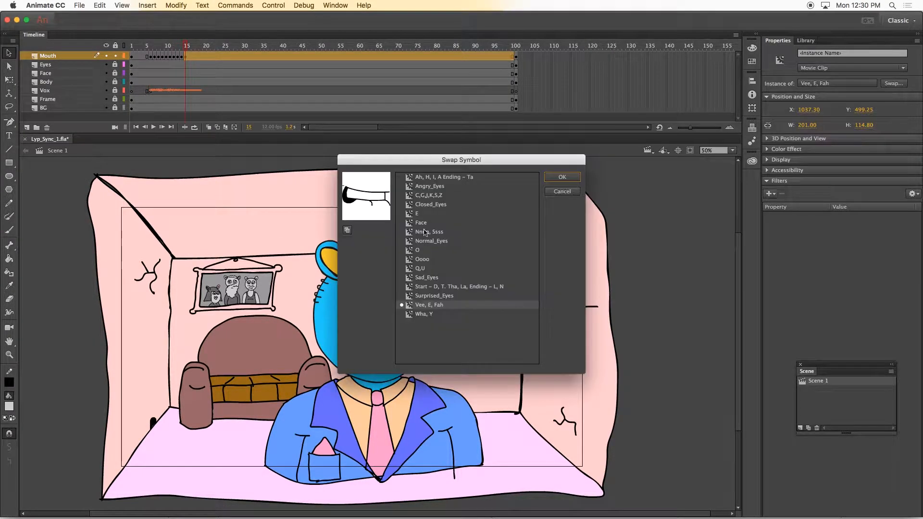
double_click(416, 213)
left_click(208, 127)
left_click(186, 57)
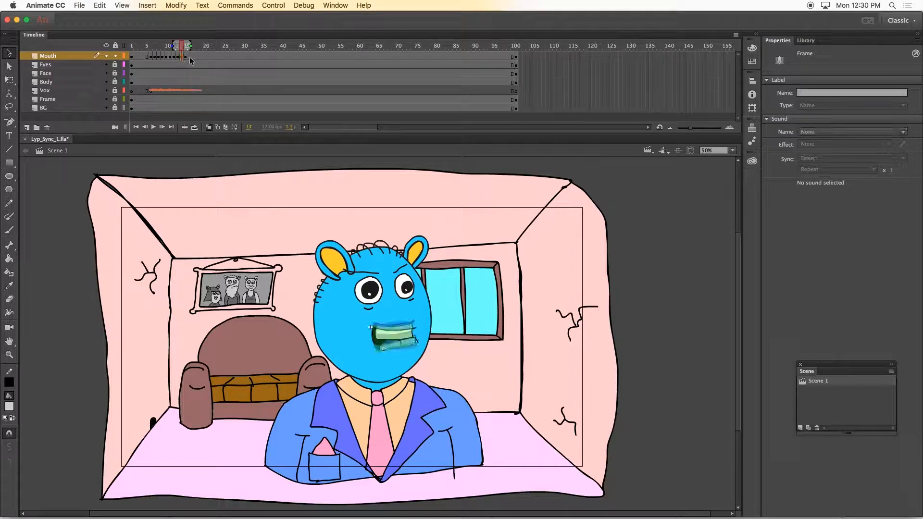
key(".")
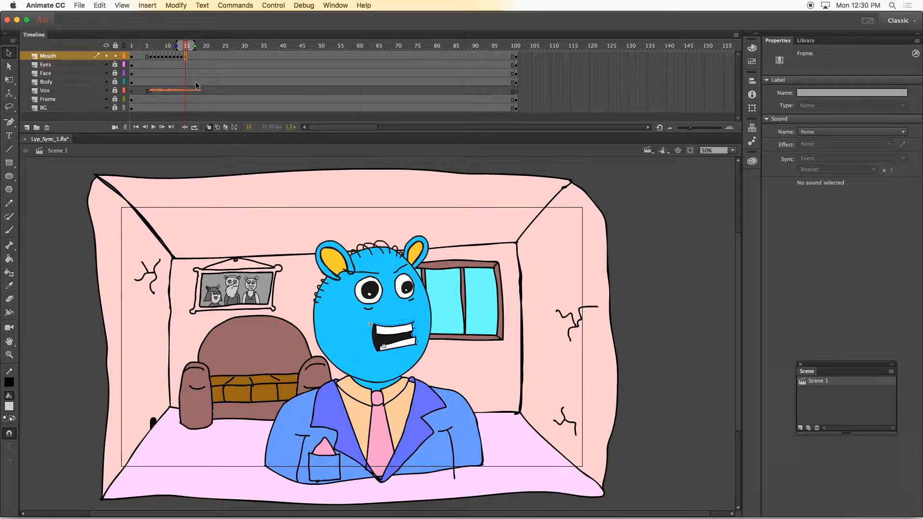
Step: Extend the Mouth layer with keyframes at frames 16 through 19
key("F6")
key("F6")
key("F6")
key("F6")
Step: Step through the frames past the end of the voice clip to review the mouth, and turn off onion skinning
key("period")
key("period")
key("period")
key("period")
key("period")
key("period")
key("period")
key("period")
key("period")
key("period")
key("period")
key("period")
key("period")
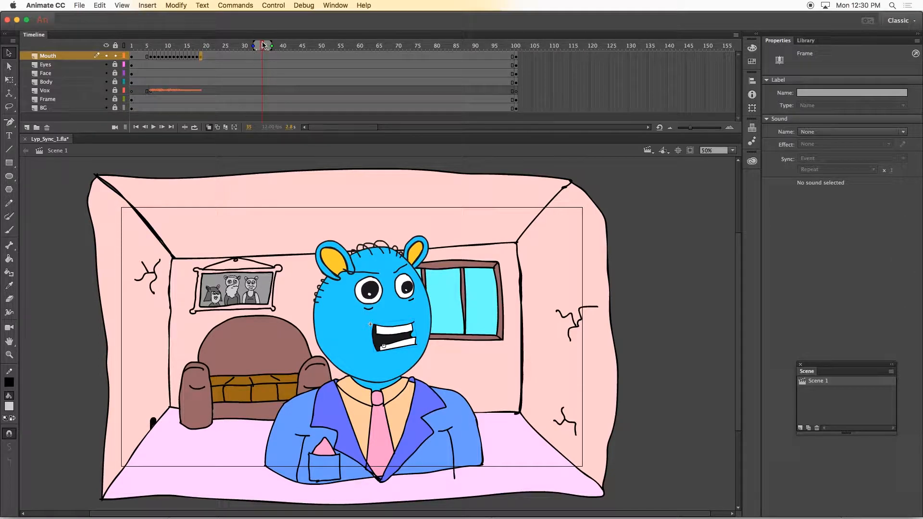
left_click(216, 126)
key("shift+comma")
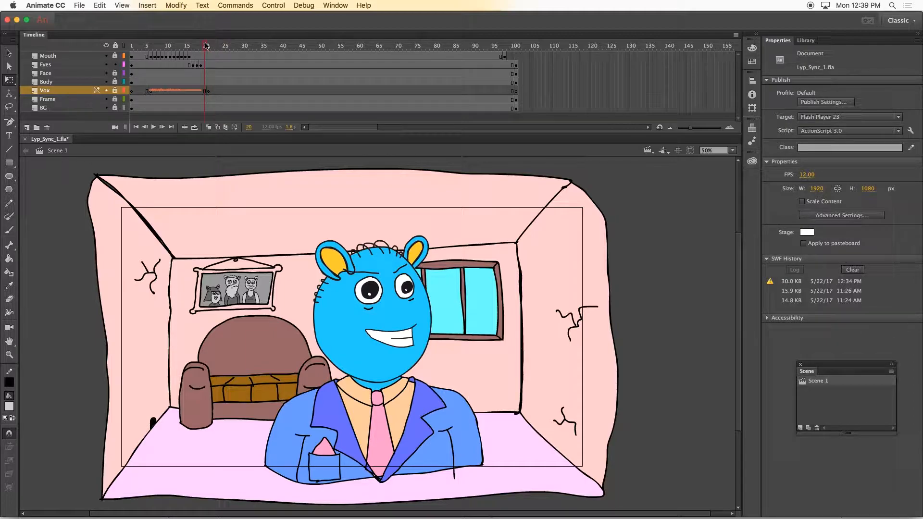
Step: Place the male-voice-im-sorry sound on the Vox layer and move its starting keyframe to frame 26
left_click(806, 41)
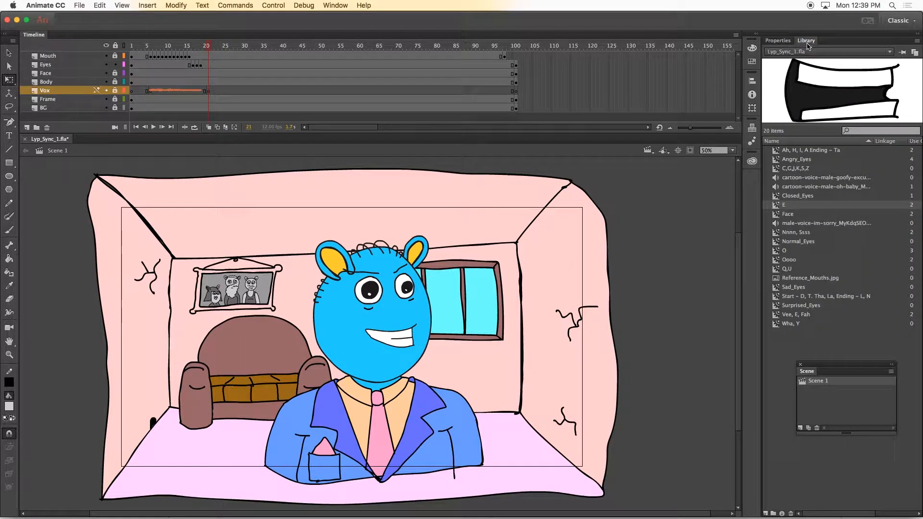
left_click(818, 224)
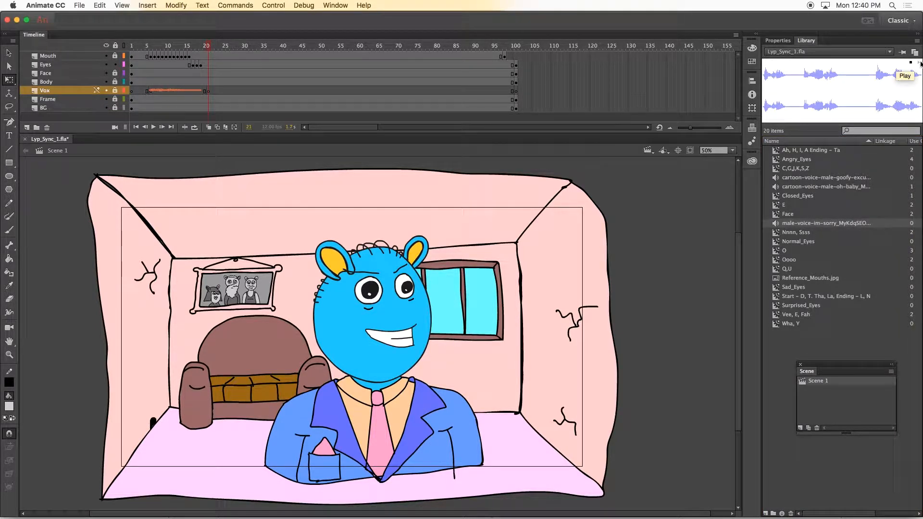
left_click_drag(808, 225, 619, 213)
left_click_drag(239, 94, 226, 87)
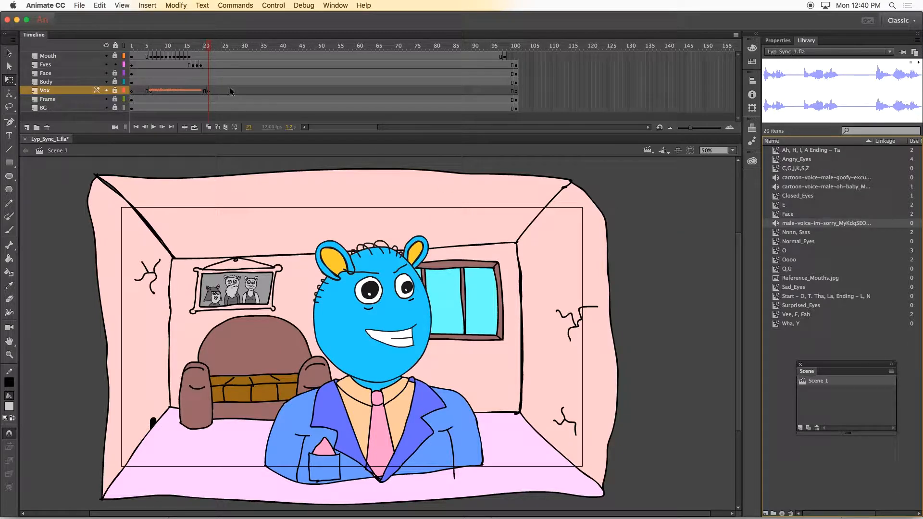
left_click_drag(818, 110, 380, 325)
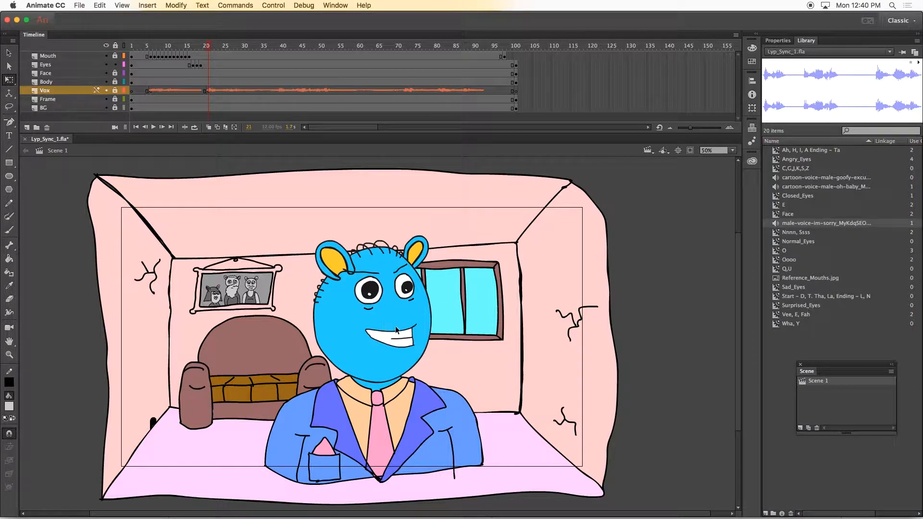
left_click_drag(206, 91, 224, 91)
Step: Add Eyes keyframes at frames 20 and 21 and swap the eyes at frame 21 for Sad_Eyes
left_click(198, 51)
left_click(201, 65)
key("F6")
key("F6")
left_click(371, 289)
left_click(778, 41)
left_click(894, 83)
double_click(443, 278)
Step: Insert a Mouth keyframe at frame 26, where the second voice clip starts, and scrub the audio there
left_click(208, 65)
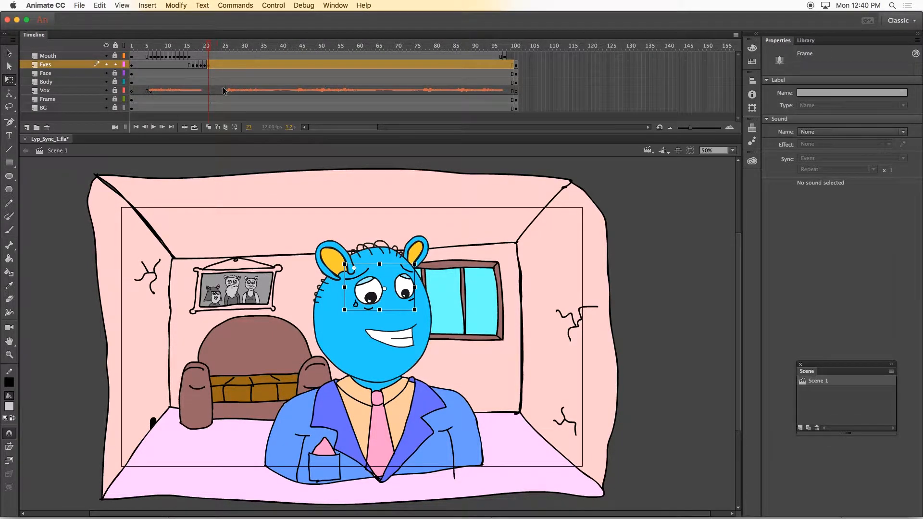
left_click(227, 65)
left_click(115, 64)
left_click(115, 56)
left_click(227, 56)
key("F6")
left_click(224, 46)
left_click(227, 56)
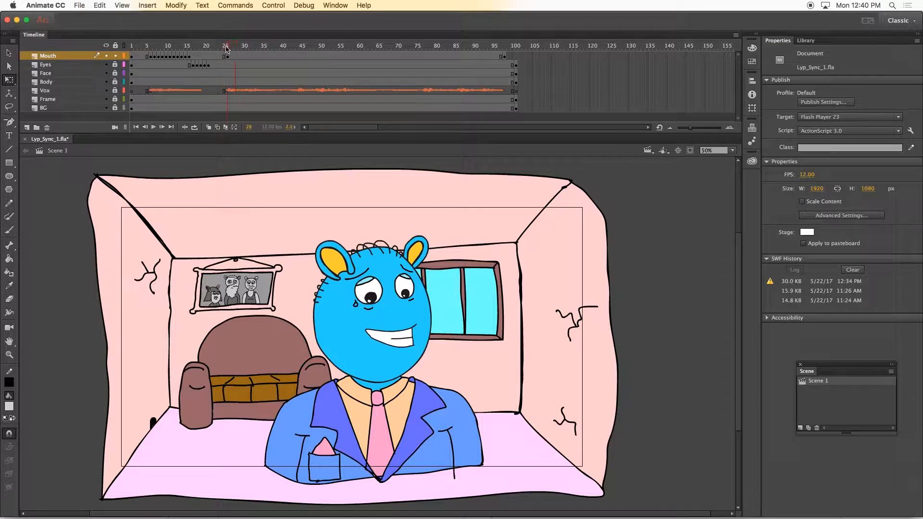
Step: Swap the mouth at frame 26 for Ah, H, I, A Ending – Ta and fit it to about 160 × 181 px
left_click(806, 40)
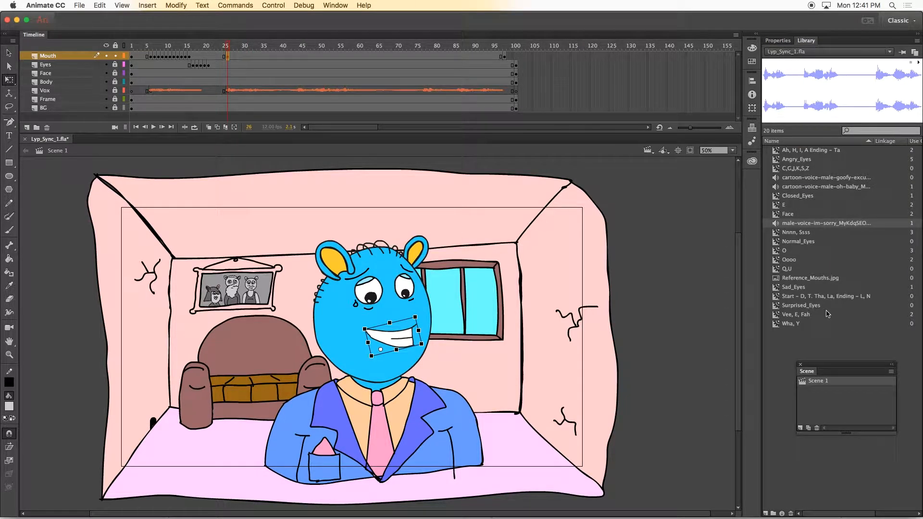
right_click(809, 151)
left_click(820, 112)
left_click(668, 241)
left_click(396, 336)
left_click(777, 40)
left_click(894, 84)
left_click(559, 178)
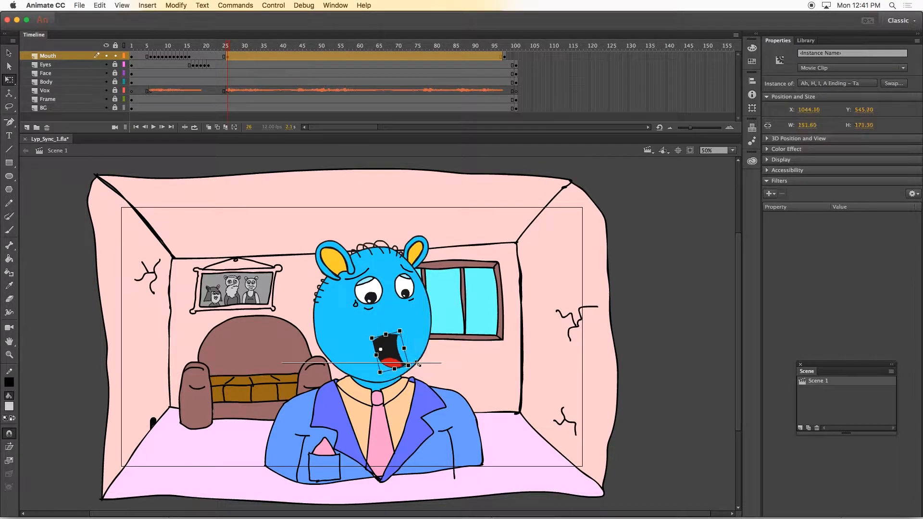
left_click(227, 57)
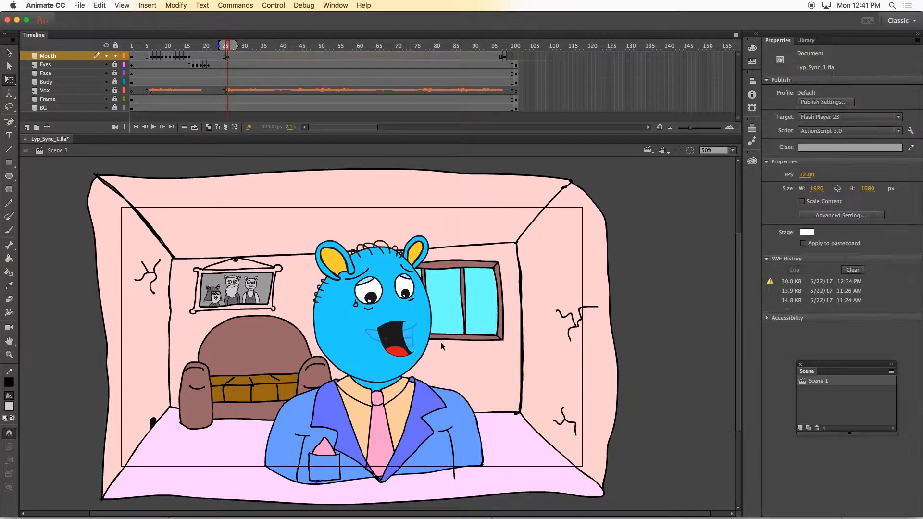
Step: Swap the mouth at the frame 28 keyframe for the Vee, E, Fah symbol
left_click(236, 57)
left_click(804, 41)
left_click(778, 41)
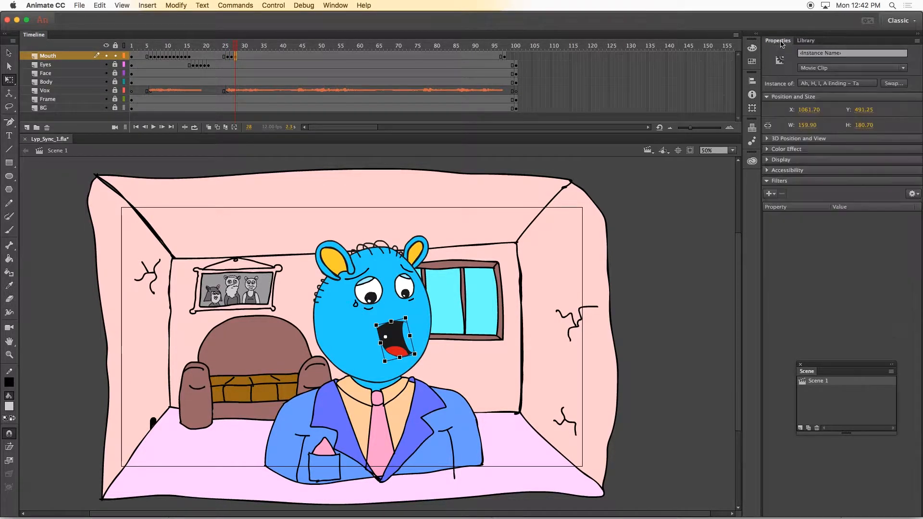
left_click(894, 83)
left_click(428, 305)
left_click(562, 177)
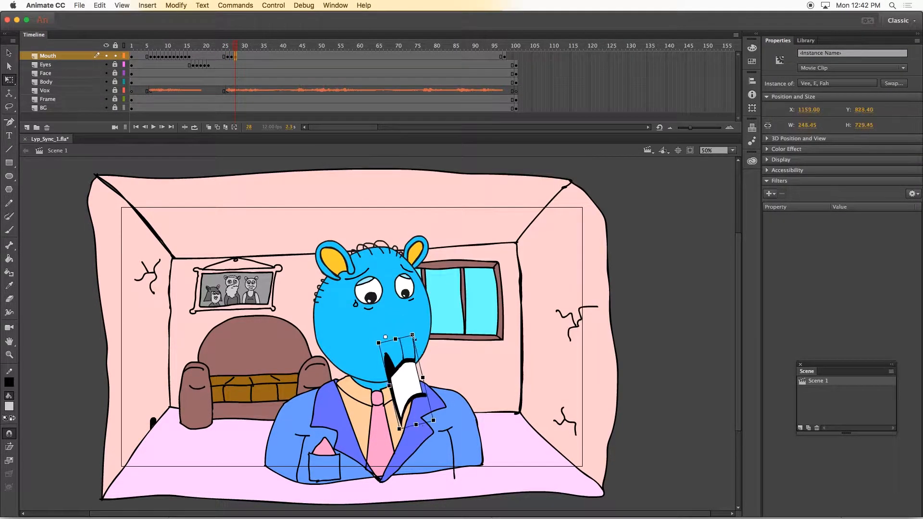
Step: Reshape and align the Vee, E, Fah mouth at frame 28 using onion skinning, sized about 166 × 110 px
key("super+equal")
left_click_drag(377, 323, 410, 445)
key("super+z")
key("v")
mouse_move(388, 334)
left_mouse_down()
mouse_move(396, 348)
mouse_move(427, 315)
mouse_move(384, 351)
left_mouse_up()
key("q")
left_click(209, 127)
left_click(400, 308)
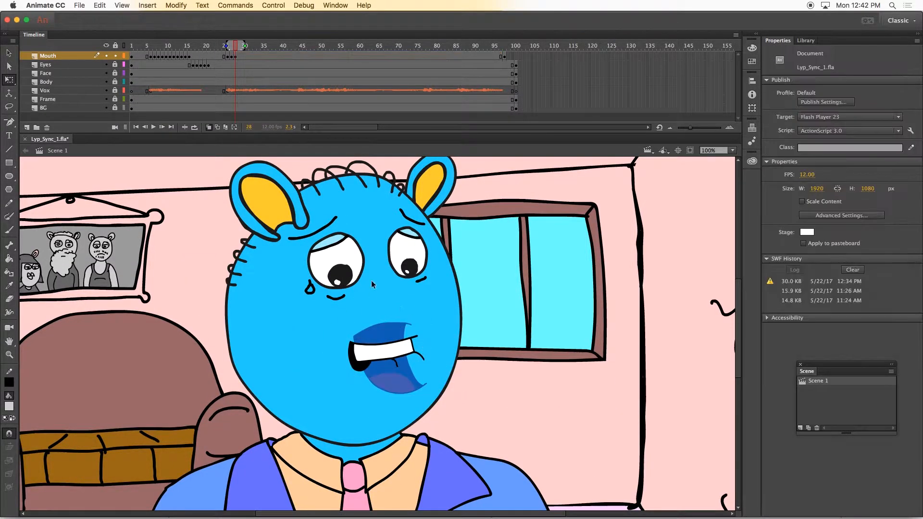
left_click(219, 127)
Step: Insert a Mouth keyframe at frame 29, swap in Ah, H, I, A Ending – Ta and align it using onion skinning
left_click(240, 57)
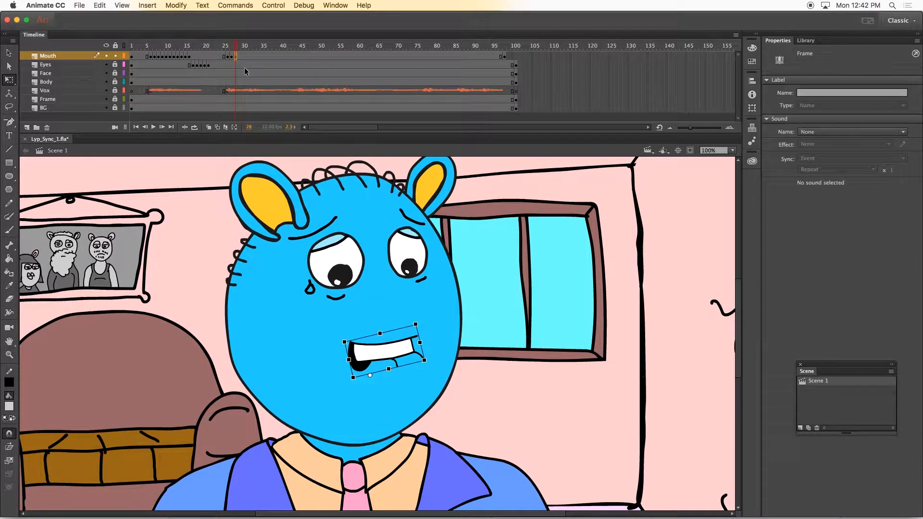
key("F6")
left_click(893, 84)
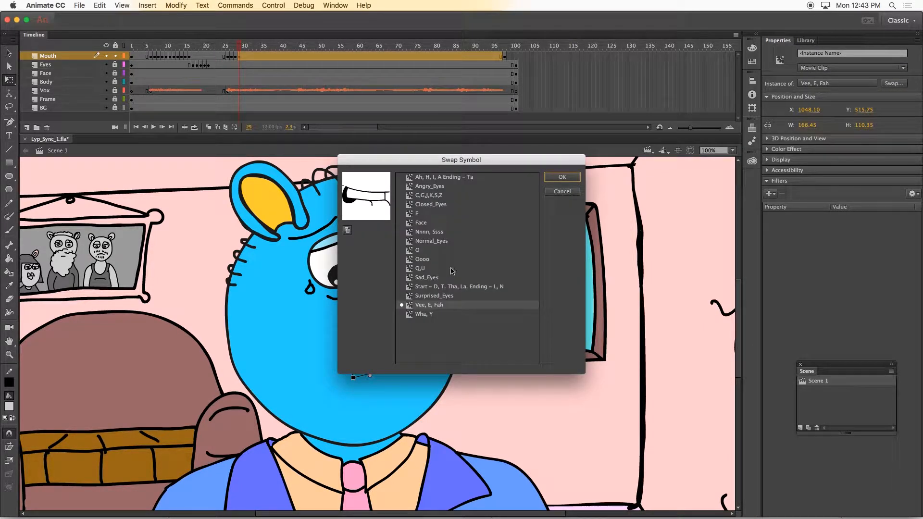
double_click(444, 177)
left_click_drag(447, 413, 384, 356)
left_click(209, 128)
left_click(369, 412)
left_click(239, 57)
left_click(208, 128)
Step: Scrub the voice from frame 25, add Mouth keyframes after frame 29 and swap the mouth for the O symbol
left_click_drag(223, 47, 243, 47)
left_click(239, 57)
key("period")
key("F6")
key("period")
key("F6")
left_click(387, 355)
left_click(892, 83)
left_click(445, 251)
left_click(562, 176)
Step: Fit the O mouth onto the face using onion skinning, sized about 125 × 130 px
left_click_drag(371, 371, 392, 355)
left_click(208, 127)
left_click(379, 412)
left_click(209, 128)
Step: Scrub the voice onward, extend the Mouth keyframes to frame 34 and swap its mouth for the Nnnn, Ssss symbol
left_click_drag(243, 47, 258, 48)
left_click(256, 56)
key("F6")
left_click(387, 353)
left_click(893, 84)
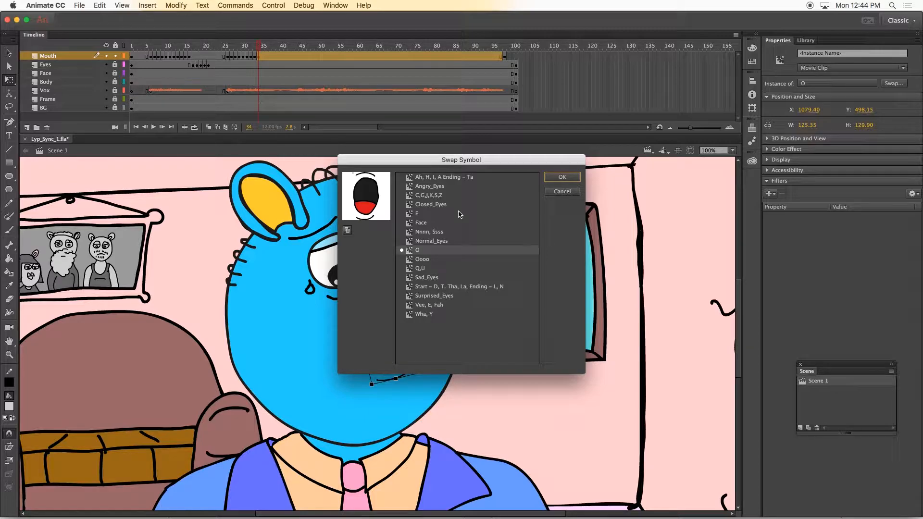
left_click(436, 234)
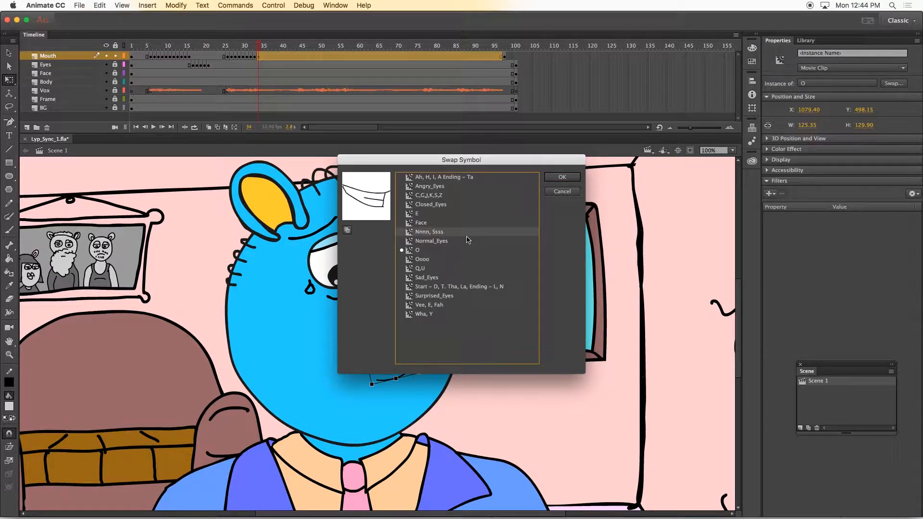
left_click(562, 177)
Step: Align the Nnnn, Ssss mouth using onion skinning and extend the Mouth keyframes through frame 36
left_click_drag(414, 316, 398, 350)
left_click(209, 127)
left_click(339, 357)
key("F6")
left_click(208, 128)
left_click(263, 57)
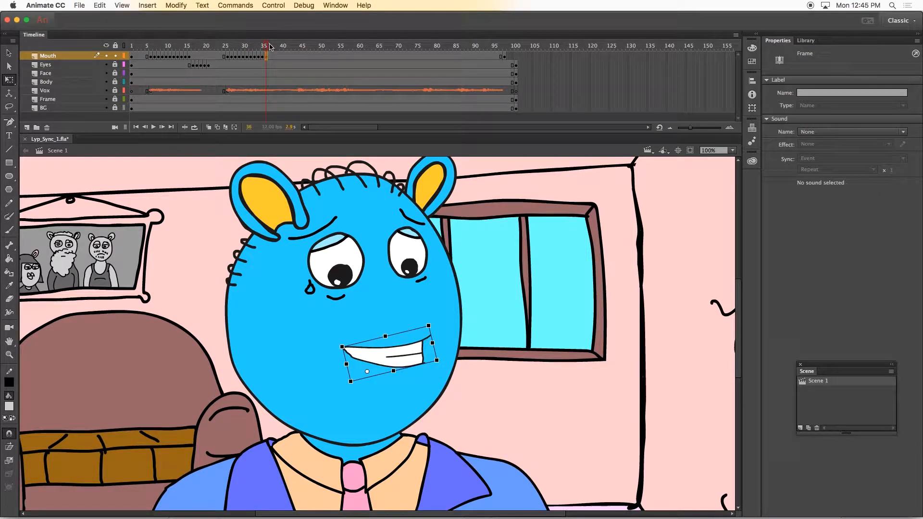
Step: Add Eyes keyframes from frame 36 and swap the eyes for Closed_Eyes to make a blink
left_click(262, 65)
left_click(266, 65)
key("F6")
key("F6")
left_click(894, 84)
left_click(447, 205)
left_click(562, 177)
Step: Insert an Eyes keyframe at frame 38 and swap the closed eyes for Normal_Eyes
left_click(266, 65)
key("F6")
key("F6")
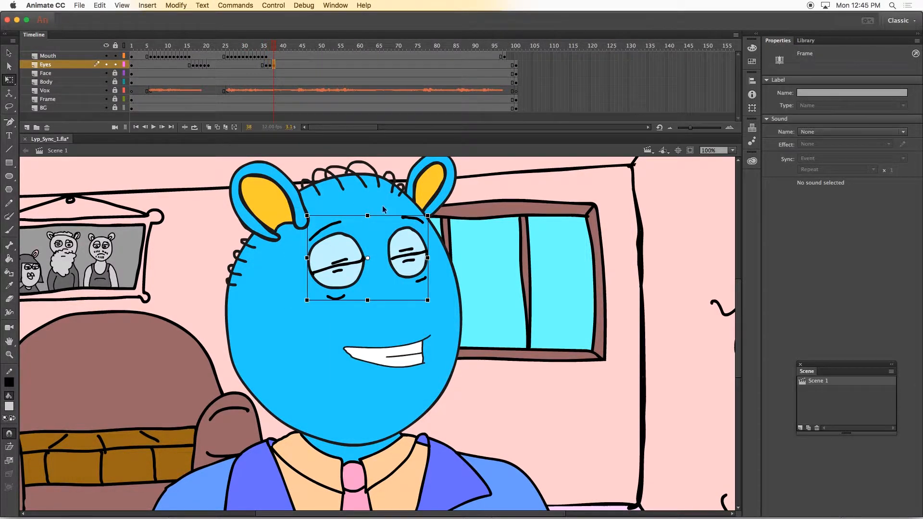
left_click(404, 246)
left_click(893, 83)
left_click(443, 240)
left_click(562, 177)
Step: Compare the Surprised_Eyes, Sad_Eyes, Closed_Eyes and Angry_Eyes symbols for frame 38 and keep Normal_Eyes
left_click(893, 84)
left_click(449, 296)
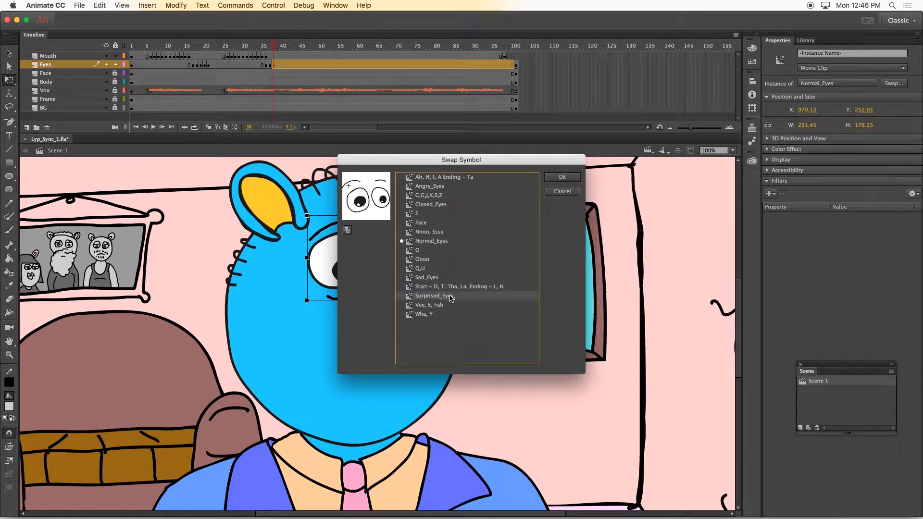
left_click(438, 278)
left_click(430, 205)
left_click(437, 187)
left_click(442, 242)
left_click(561, 177)
Step: Add Eyes keyframes at frames 39 and 40
key("F6")
key("super+z")
left_click(276, 65)
key("F6")
key("F6")
Step: Play the animation from frame 3 to check the lip sync and review the remaining part of the second voice clip
left_click(140, 47)
key("Return")
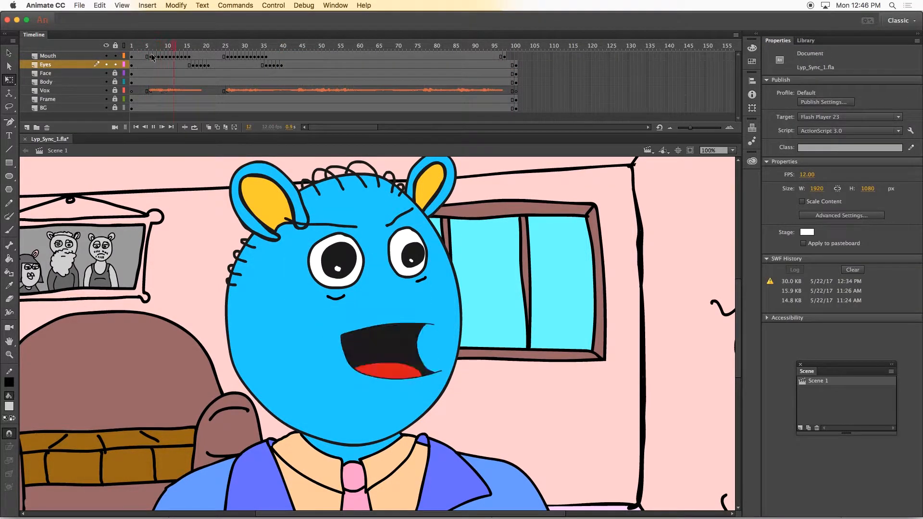
key("Return")
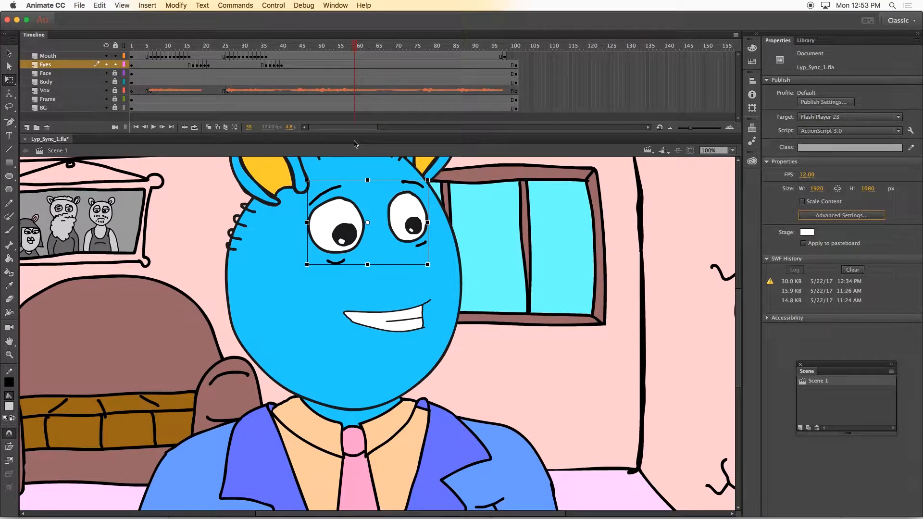
left_click(330, 47)
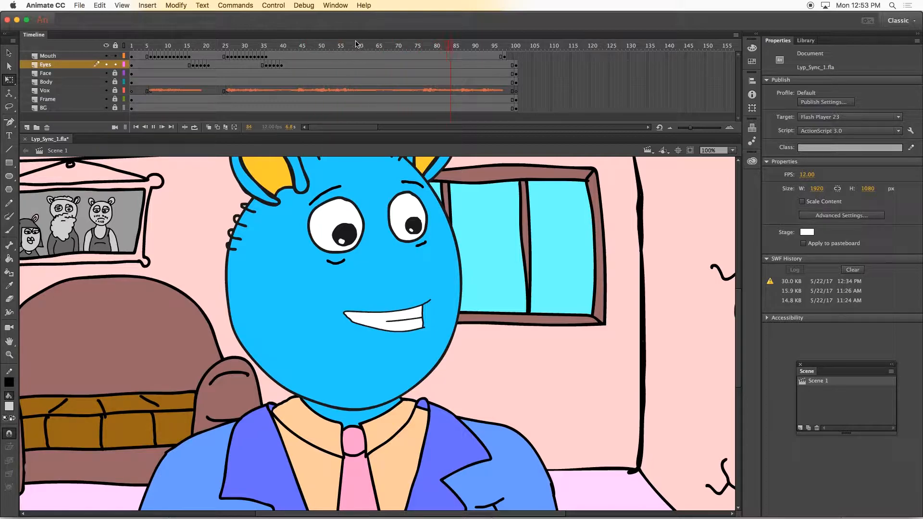
Step: Insert Mouth keyframes at frames 76 and 77
left_click(408, 47)
left_click(419, 56)
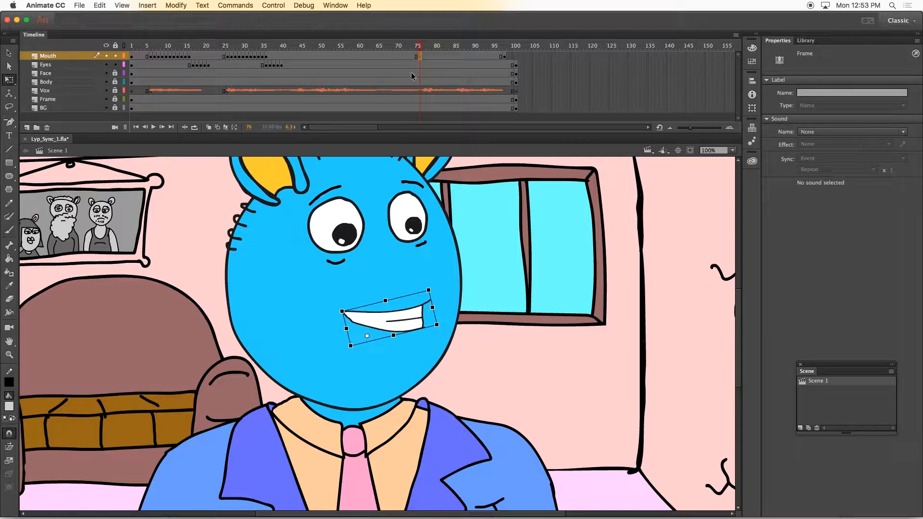
key("F6")
left_click(420, 48)
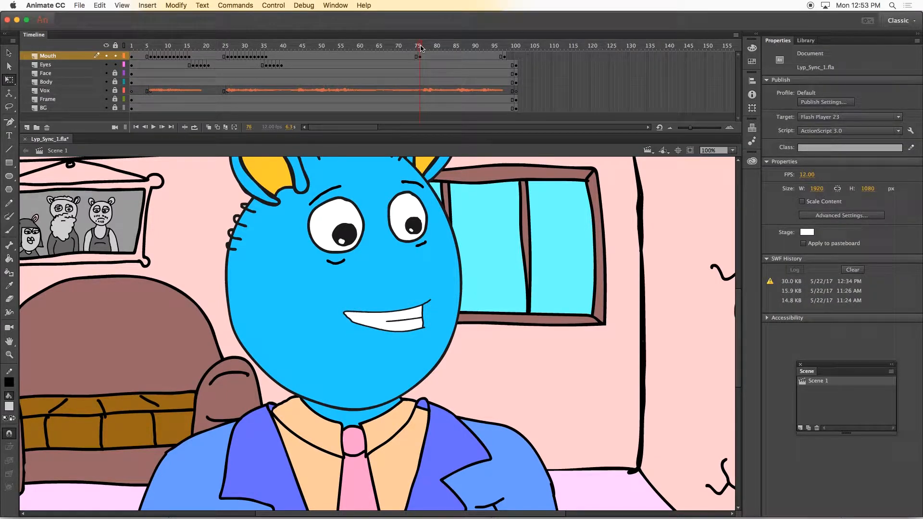
left_click(413, 47)
left_click(423, 57)
left_click(423, 49)
left_click(423, 57)
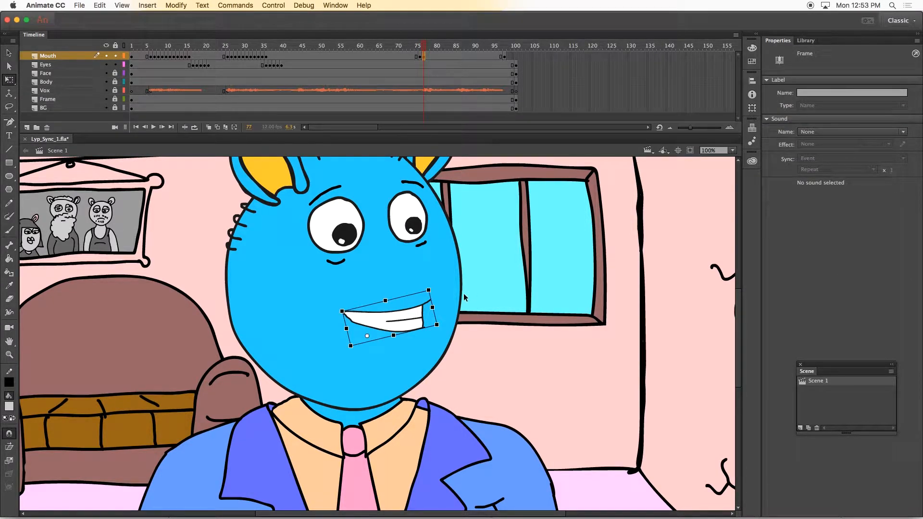
Step: Swap the mouth at frame 77 for Ah, H, I, A Ending – Ta, then scale it down and reposition it on the face
left_click(418, 313)
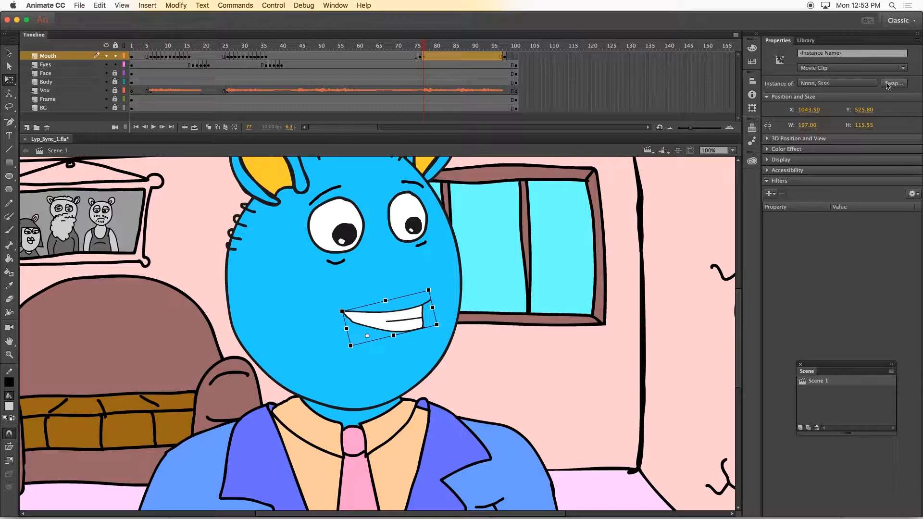
left_click(892, 83)
left_click(443, 177)
left_click(562, 176)
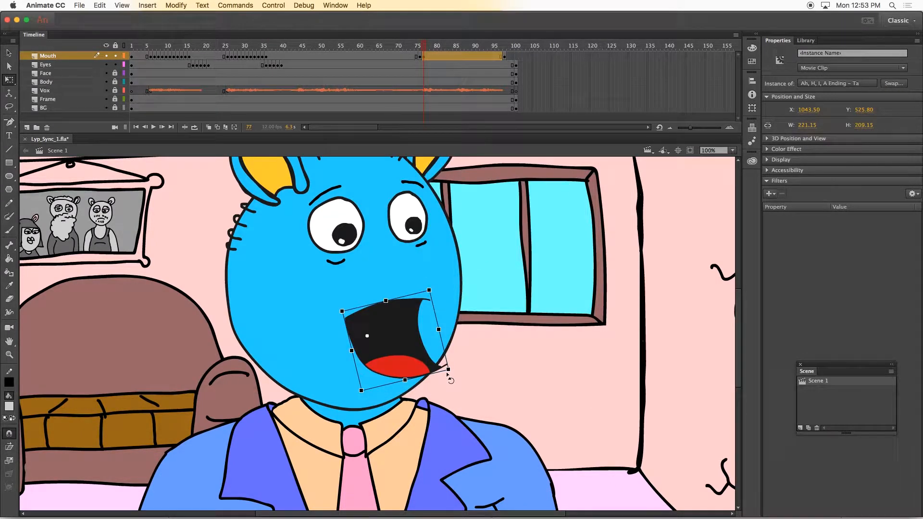
left_click_drag(448, 369, 432, 358)
left_click_drag(383, 325, 385, 308)
Step: Insert a Mouth keyframe at frame 78, swap the symbol for Vee, E, Fah and adjust its size and position
mouse_move(423, 46)
left_mouse_down()
mouse_move(440, 49)
mouse_move(427, 48)
left_mouse_up()
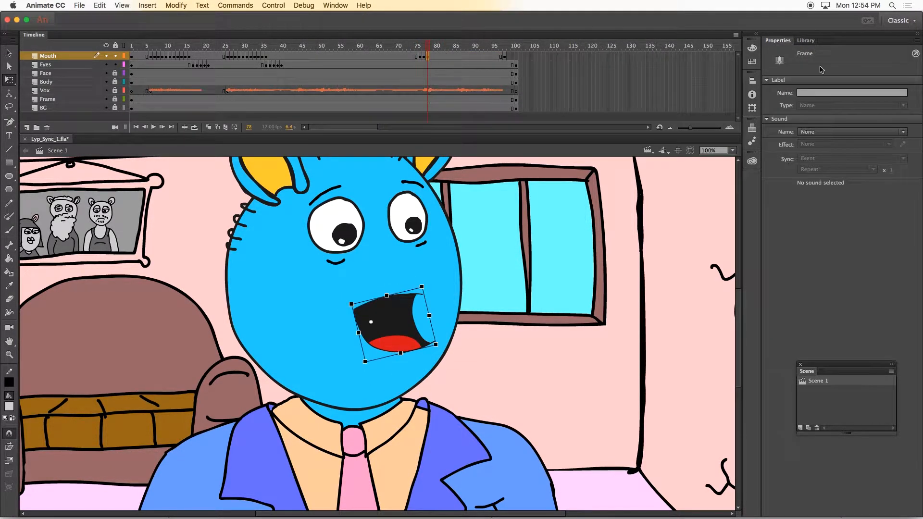
left_click(405, 316)
left_click(893, 84)
left_click(440, 305)
left_click(575, 177)
left_click_drag(383, 298, 378, 264)
left_click_drag(424, 301, 421, 299)
left_click_drag(399, 286, 408, 316)
Step: Insert a Mouth keyframe at frame 86 and swap the symbol for Nnnn, Ssss
left_click_drag(428, 47, 458, 50)
key("F6")
left_click(411, 313)
left_click(893, 84)
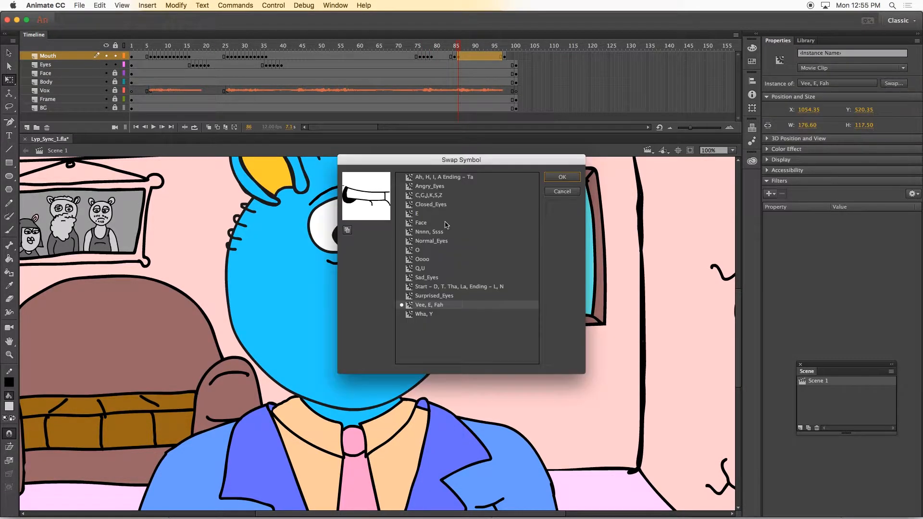
left_click(444, 231)
left_click(562, 177)
Step: Align the frame 86 mouth with the previous mouth shape using onion skinning
left_click_drag(398, 321, 392, 315)
left_click(208, 127)
left_click_drag(430, 280, 426, 282)
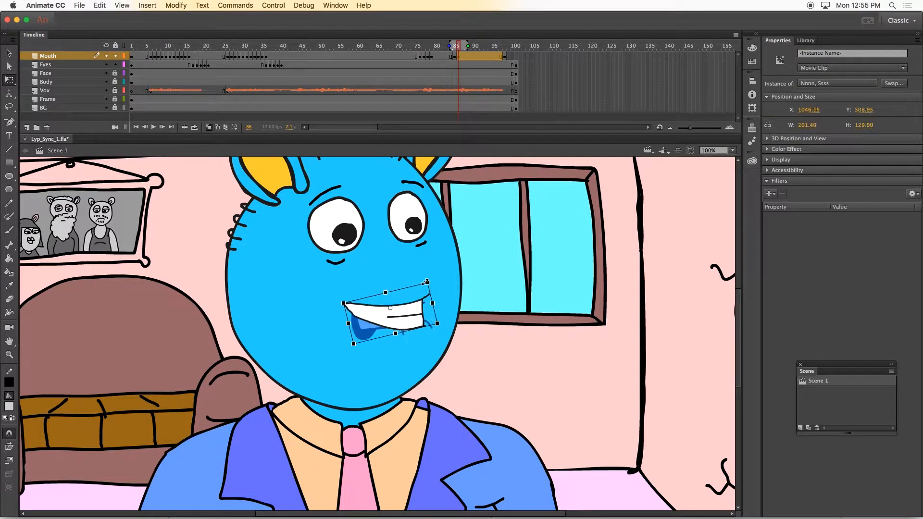
left_click(380, 272)
left_click(209, 127)
Step: Add Mouth keyframes at frames 87 and 88
left_click(461, 49)
key("F6")
left_click(466, 49)
key("F6")
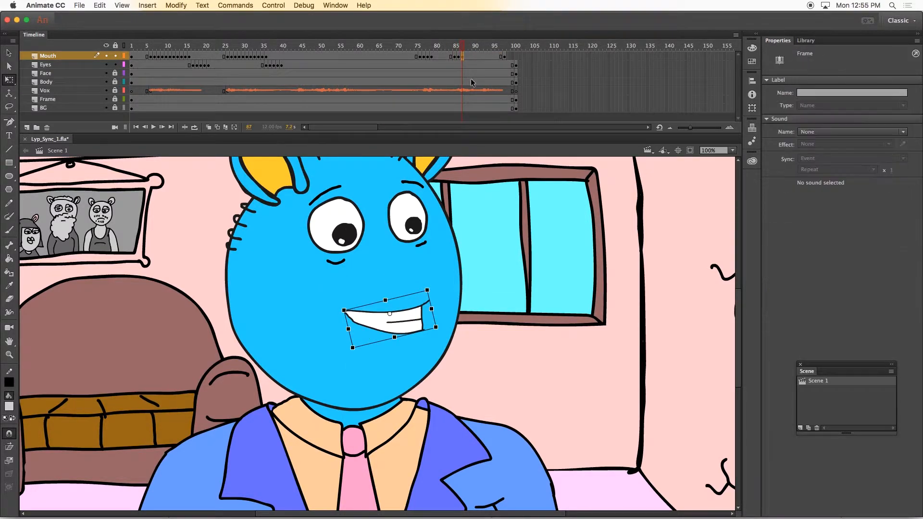
Step: Swap the mouth at frame 88 for Start – D, T. Tha, La, Ending – L, N and align it using onion skinning
left_click(408, 317)
left_click(894, 84)
left_click(445, 287)
left_click(561, 178)
left_click_drag(423, 348, 392, 321)
left_click(209, 128)
left_click_drag(397, 328, 389, 322)
left_click(368, 269)
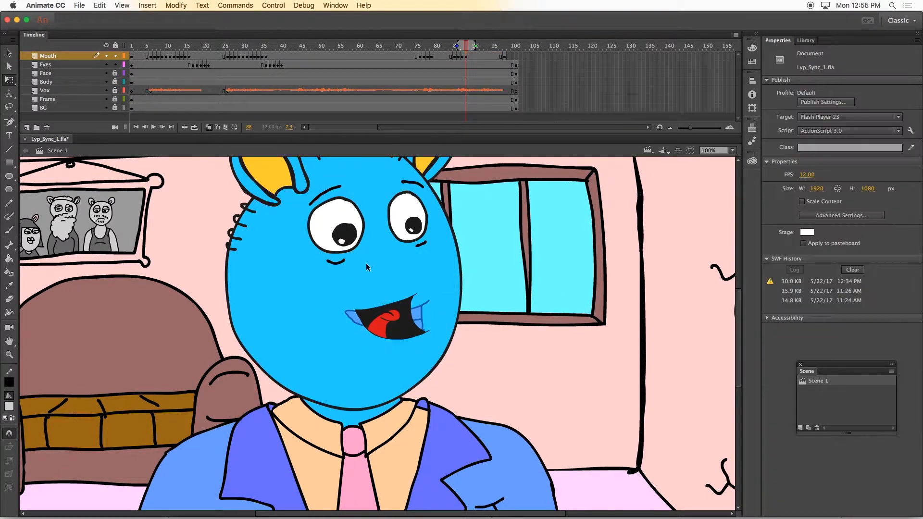
Step: Insert a Mouth keyframe at frame 89 and swap the symbol for E
key("F6")
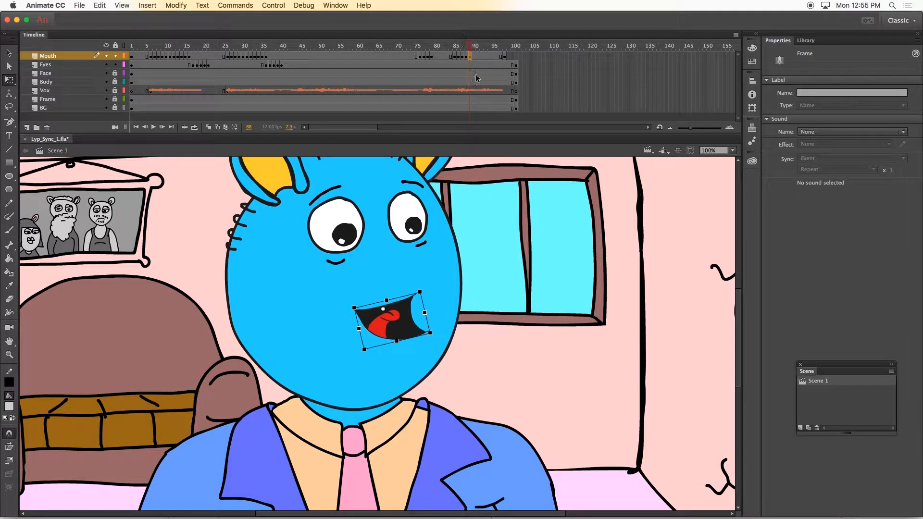
left_click(397, 320)
left_click(894, 83)
left_click(444, 213)
left_click(561, 178)
Step: Align the E mouth at frame 89 with the neighbouring mouth shapes using onion skinning
double_click(394, 316)
double_click(416, 340)
left_click(208, 127)
mouse_move(404, 318)
left_mouse_down()
mouse_move(418, 323)
mouse_move(399, 315)
left_mouse_up()
left_click(414, 273)
left_click(469, 46)
left_click(208, 127)
Step: Insert a Mouth keyframe at frame 90 and swap the symbol for Nnnn, Ssss
mouse_move(469, 45)
left_mouse_down()
mouse_move(491, 46)
mouse_move(451, 47)
mouse_move(473, 46)
left_mouse_up()
left_click(469, 56)
left_click(475, 56)
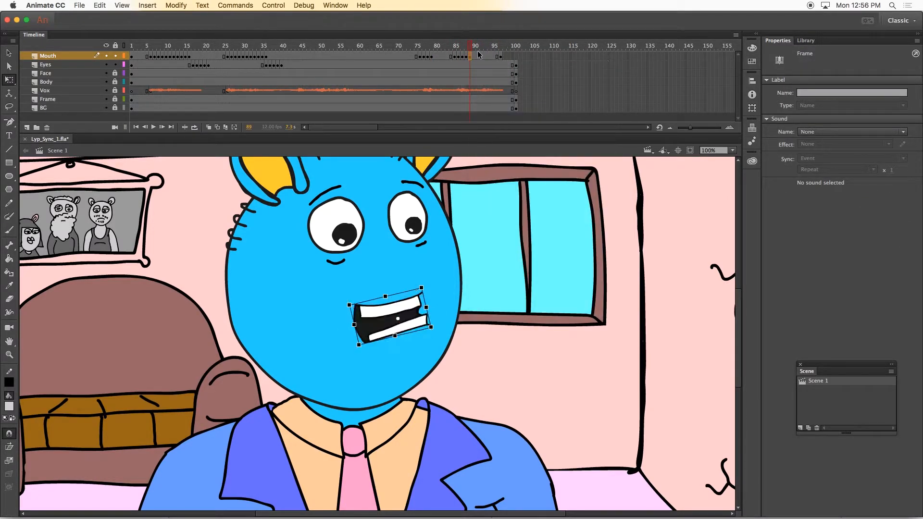
left_click(395, 317)
left_click(893, 83)
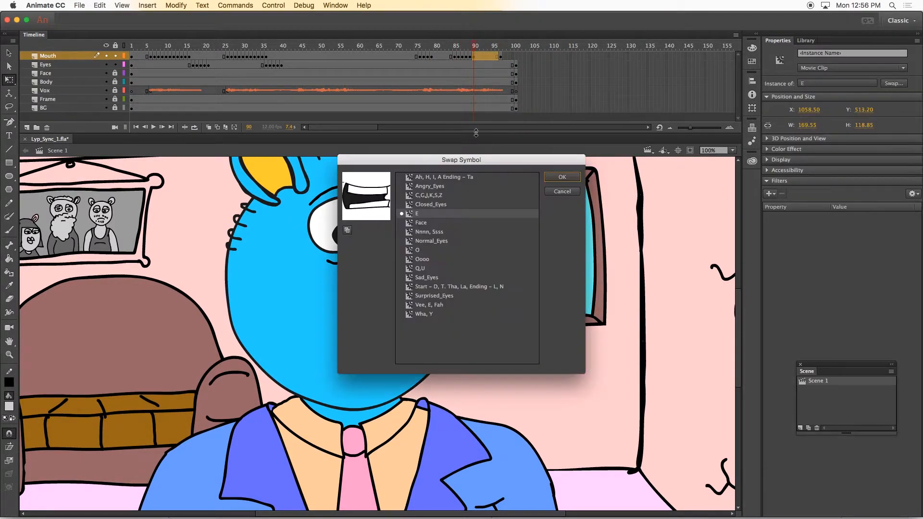
double_click(429, 232)
Step: Adjust the size and position of the frame 90 mouth against the onion-skinned previous frame
left_click_drag(445, 289, 431, 293)
left_click(209, 127)
left_click(402, 344)
left_click_drag(394, 319, 394, 322)
left_click(402, 355)
left_click(209, 128)
Step: Add Mouth keyframes after frame 90, swap the mouth for Oooo and check its placement with onion skinning
key("F6")
key("F6")
mouse_move(480, 47)
left_mouse_down()
mouse_move(474, 67)
mouse_move(479, 46)
left_mouse_up()
left_click(479, 56)
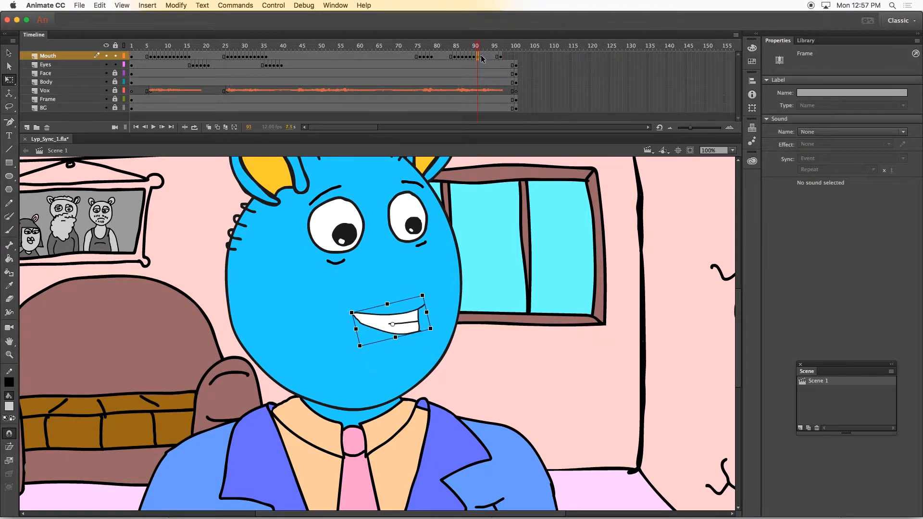
left_click(401, 321)
left_click(893, 83)
left_click(446, 262)
left_click(559, 177)
left_click(209, 127)
left_click(240, 155)
left_click(208, 127)
Step: Swap the mouth at frame 95 for E and compare it with the neighbouring frames using onion skinning
left_click(497, 56)
left_click(497, 46)
left_click_drag(493, 48, 487, 48)
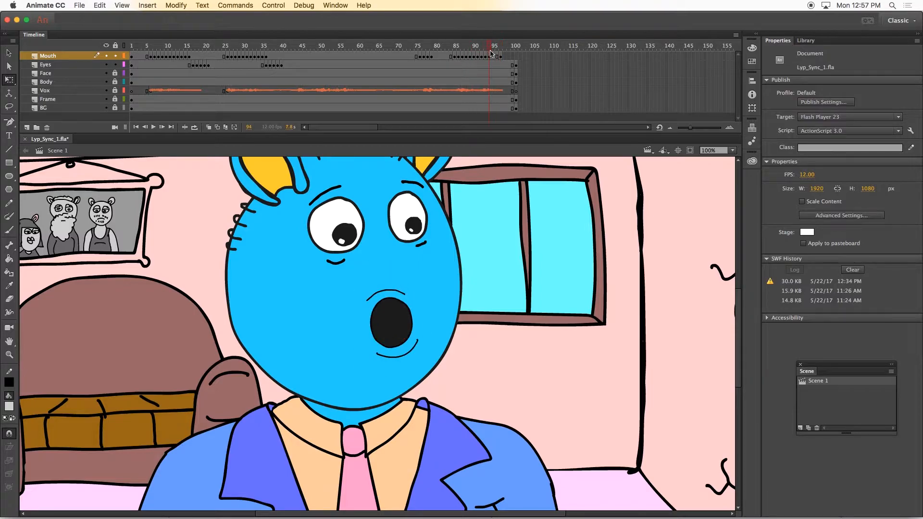
left_click(493, 56)
left_click(893, 83)
double_click(440, 215)
left_click(495, 48)
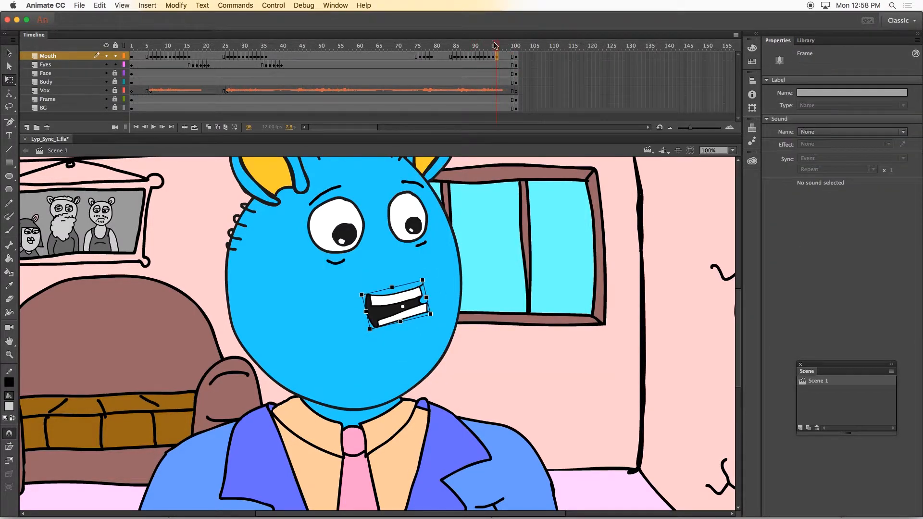
left_click_drag(495, 48, 488, 48)
left_click(208, 128)
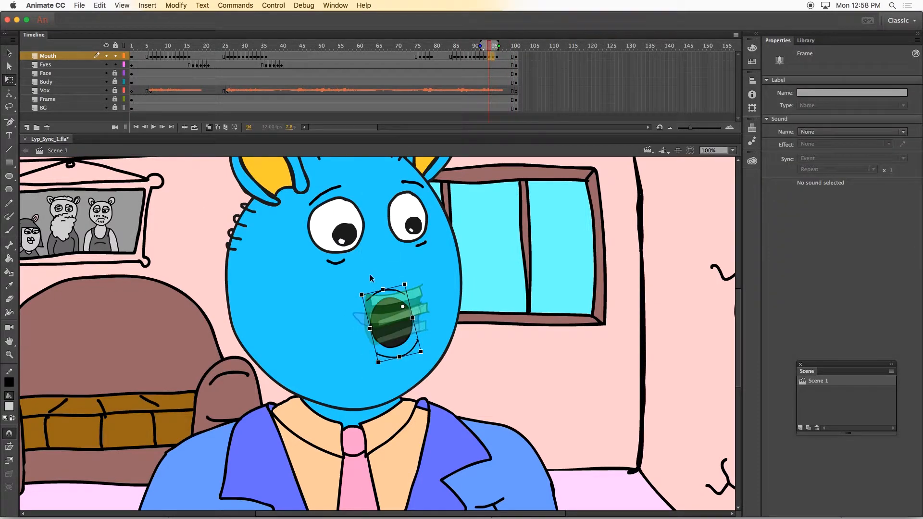
Step: Insert an Eyes keyframe at frame 81 and swap the eyes for Sad_Eyes
left_click(462, 65)
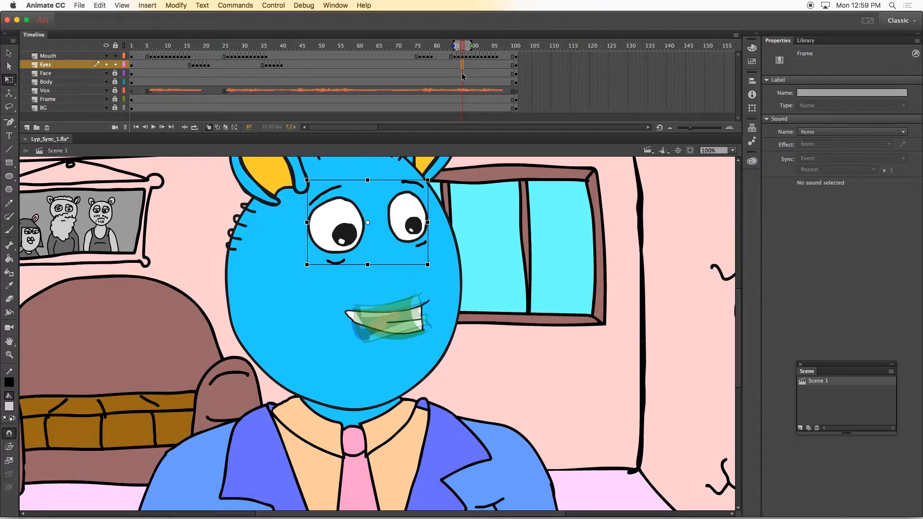
left_click(439, 65)
left_click(893, 83)
double_click(435, 252)
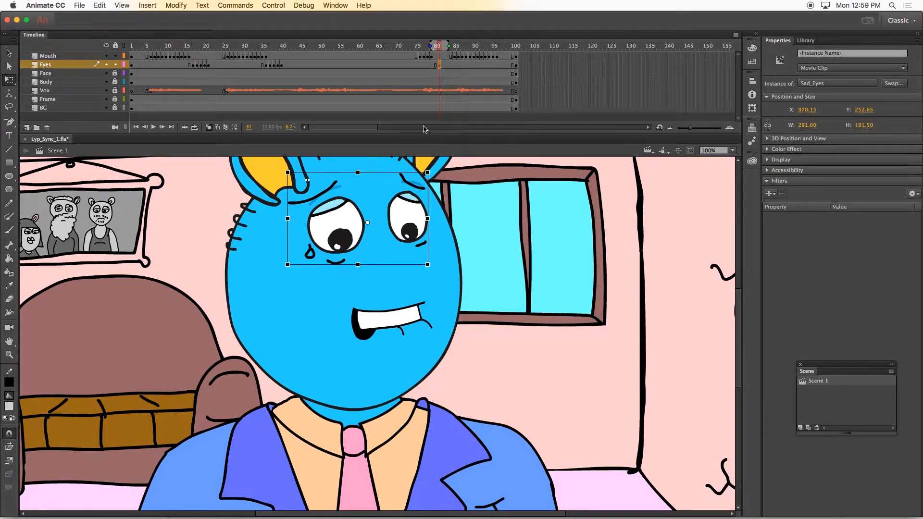
Step: Insert an Eyes keyframe at frame 94 and swap the eyes for Closed_Eyes
left_click(488, 64)
key("F6")
left_click(892, 83)
double_click(442, 198)
Step: Insert an Eyes keyframe at frame 95 and swap the eyes for Normal_Eyes
left_click(495, 66)
key("F6")
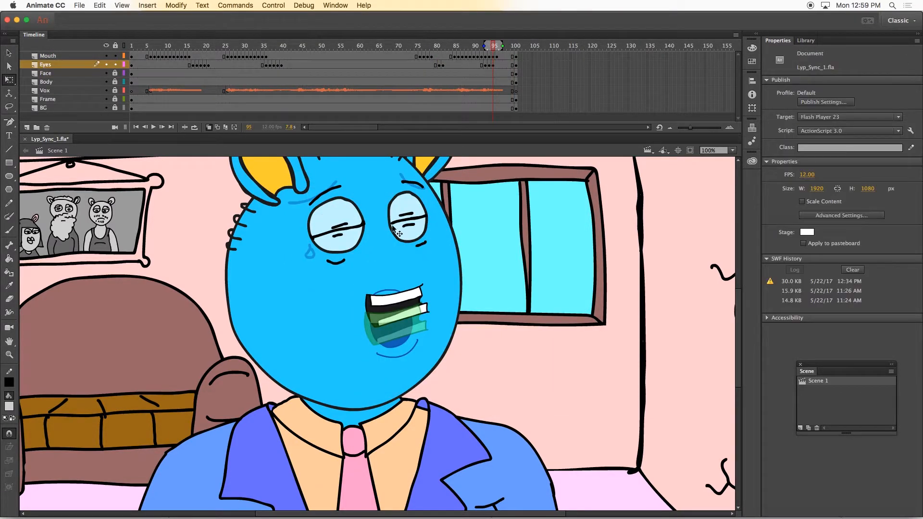
left_click(893, 84)
double_click(434, 241)
Step: Test the movie to review the lip sync, then close the preview
key("super+Return")
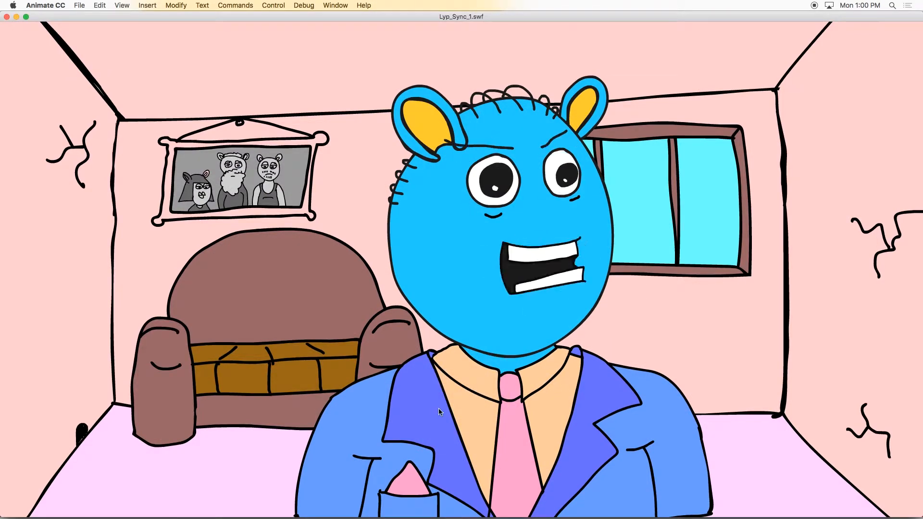
key("super+w")
Step: Give Mouth frame 44 its own keyframe with Ah, H, I, A Ending – Ta, scaled down and aligned using onion skinning
left_click(298, 46)
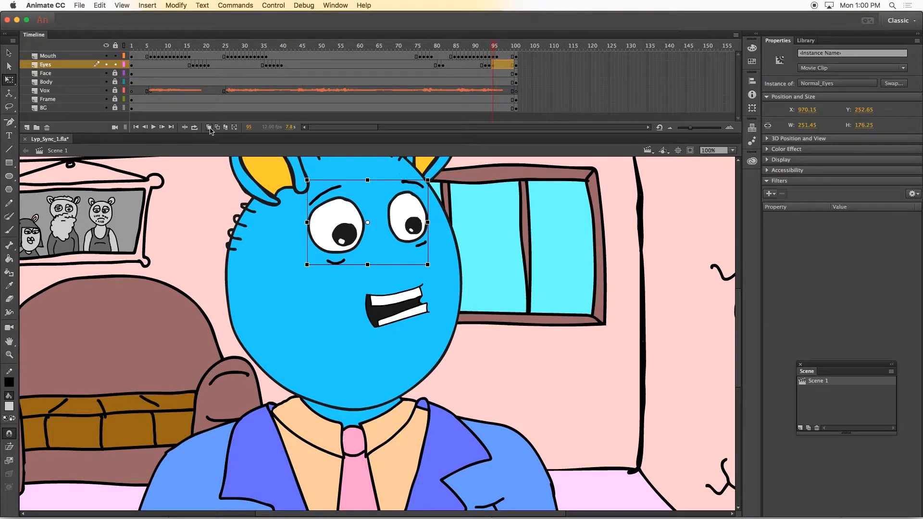
left_click(298, 56)
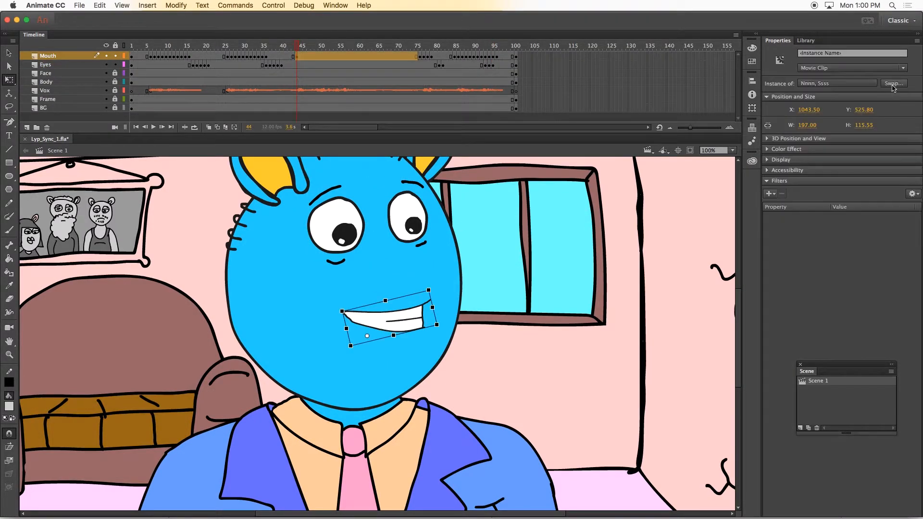
left_click(894, 84)
double_click(404, 279)
left_click_drag(447, 369, 437, 354)
mouse_move(394, 339)
left_mouse_down()
mouse_move(390, 320)
mouse_move(398, 331)
left_mouse_up()
left_click(209, 127)
left_click(297, 47)
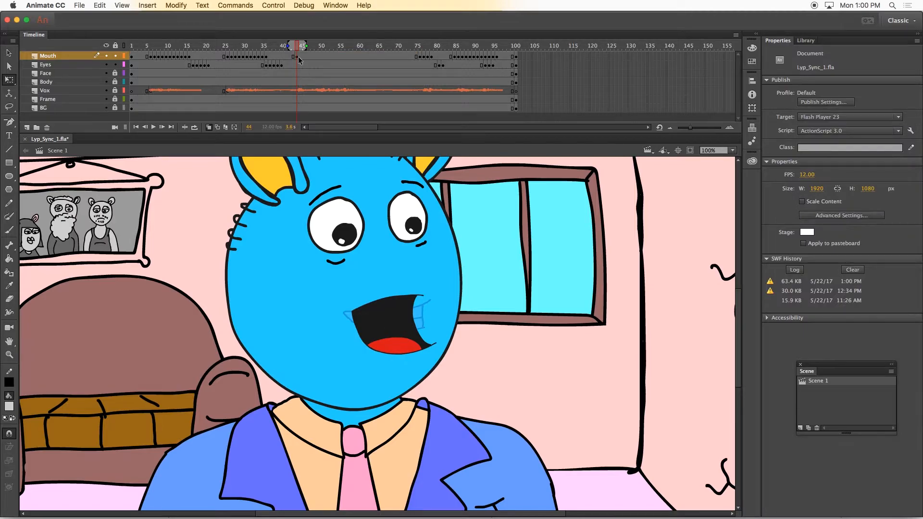
Step: Add Mouth keyframes at frames 45 and 46
left_click(300, 57)
key("F6")
left_click(301, 47)
left_click(304, 57)
key("F6")
Step: Swap the mouth at frame 46 for Vee, E, Fah
left_click(347, 233)
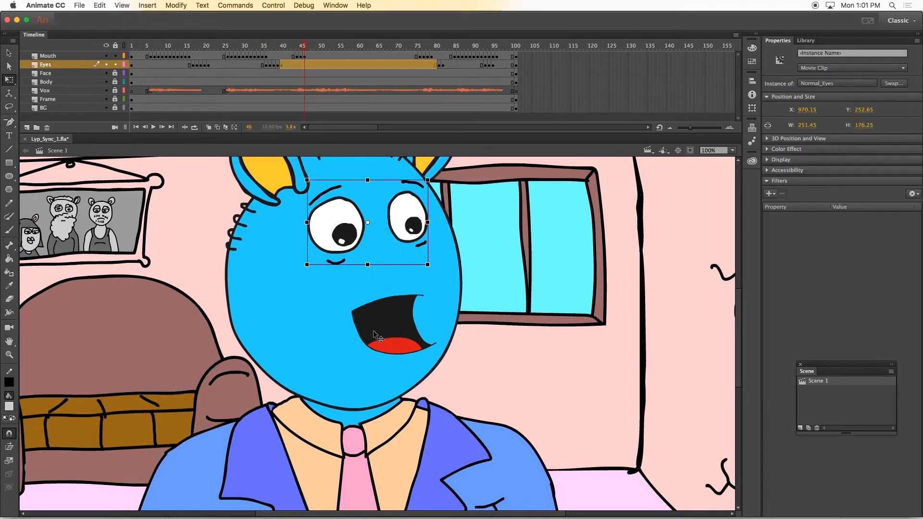
left_click(373, 330)
left_click(893, 84)
left_click(429, 304)
left_click(562, 177)
left_click(305, 57)
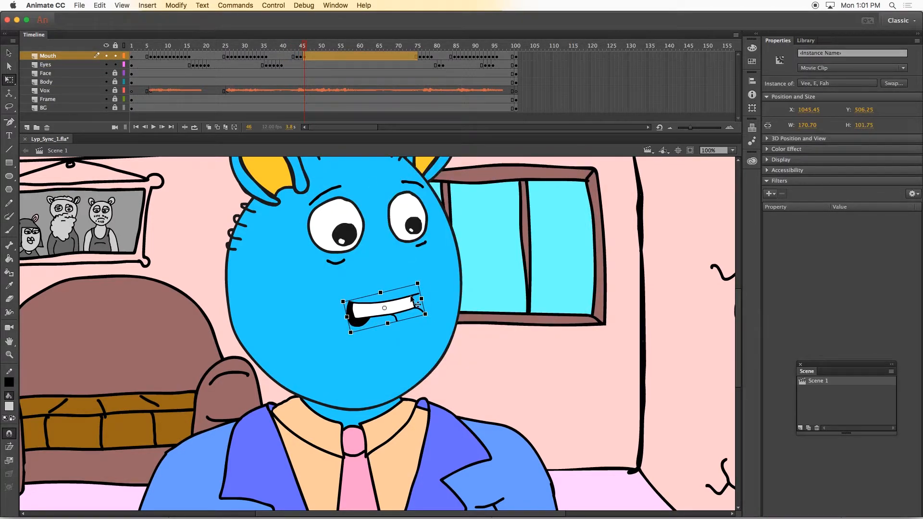
Step: Add Mouth keyframes at frames 47 and 48 and swap frame 48 for Start – D, T. Tha, La, Ending – L, N
left_click_drag(301, 47, 308, 47)
left_click(308, 57)
key("F6")
key("F6")
left_click(378, 309)
left_click(893, 83)
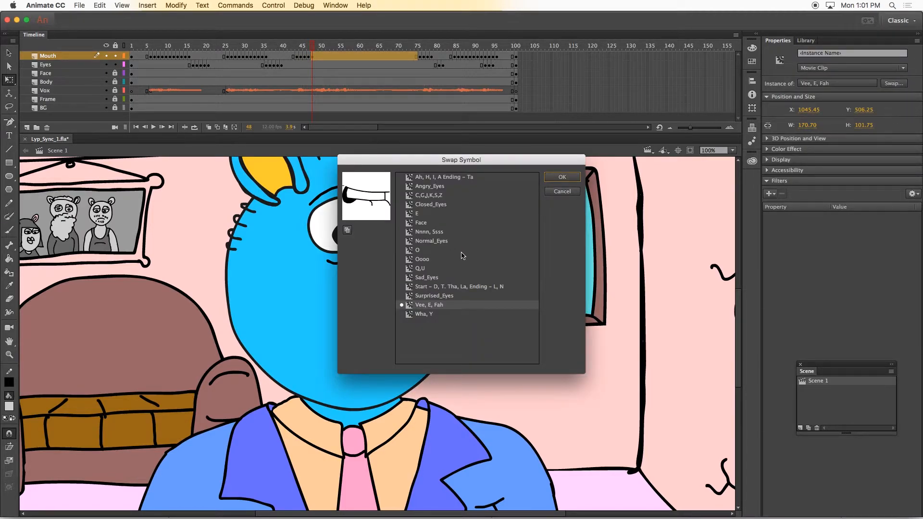
double_click(442, 286)
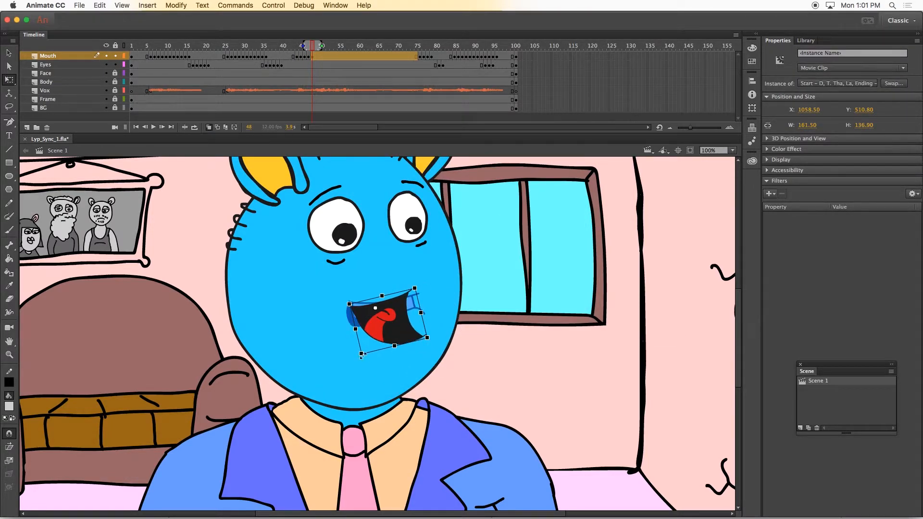
Step: Turn off onion skinning and add Mouth keyframes at frames 49, 50 and 51
left_click(315, 47)
left_click(316, 57)
key("F6")
left_click(208, 127)
left_click_drag(316, 48, 326, 48)
left_click(320, 57)
key("F6")
left_click(323, 56)
key("F6")
Step: Swap the mouth at frame 51 for E
left_click(377, 309)
left_click(894, 83)
double_click(460, 215)
Step: Add Mouth keyframes at frames 52 and 53
left_click(329, 48)
left_click(327, 56)
key("F6")
left_click(332, 48)
left_click(331, 57)
key("F6")
Step: Swap the mouth at frame 53 for Nnnn, Ssss and rotate it slightly counterclockwise, using onion skinning for reference
left_click(380, 310)
left_click(893, 84)
double_click(449, 232)
left_click(208, 128)
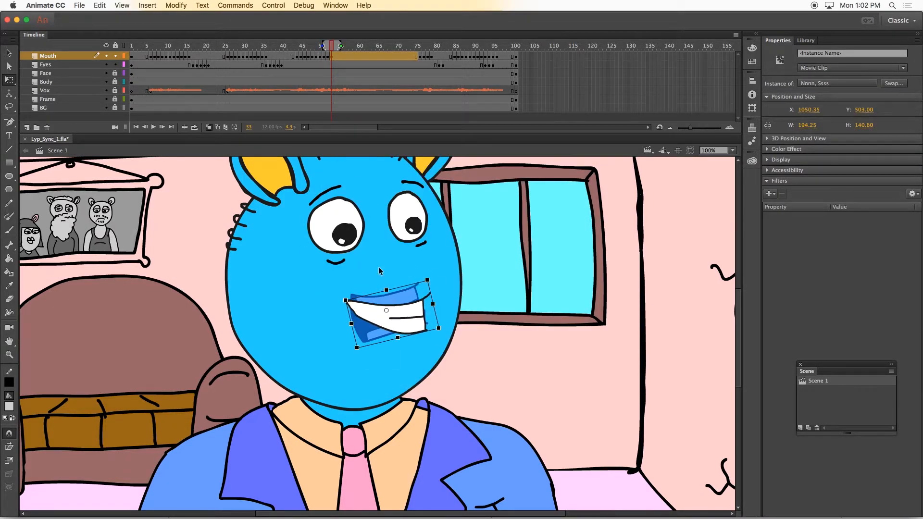
left_click_drag(428, 279, 419, 269)
left_click(208, 128)
Step: Add Mouth keyframes at frames 54 and 55
left_click(335, 49)
key("F6")
left_click(338, 48)
key("F6")
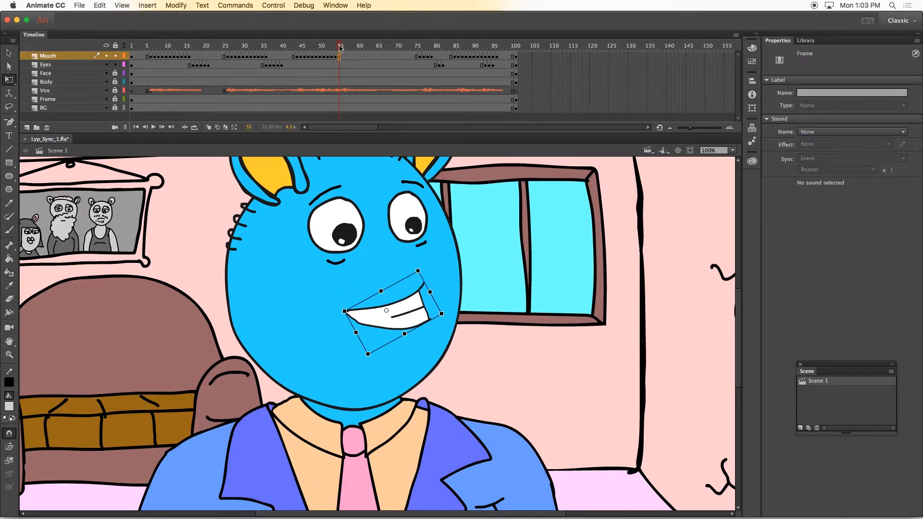
Step: Keyframe the Mouth layer at frame 56, swap in the round open mouth and adjust its rotation and position using onion skinning
left_click(342, 48)
key("F6")
left_click(404, 312)
left_click(893, 84)
double_click(387, 312)
double_click(385, 311)
mouse_move(436, 373)
left_mouse_down()
mouse_move(426, 364)
mouse_move(422, 375)
left_mouse_up()
left_click_drag(392, 345, 400, 317)
left_click(208, 128)
left_click(208, 127)
Step: Add Mouth keyframes through frame 58, swap the frame 58 mouth for the open shape with two tooth rows and align it using onion skinning
mouse_move(342, 47)
left_mouse_down()
mouse_move(326, 47)
mouse_move(350, 47)
left_mouse_up()
key("F6")
key("F6")
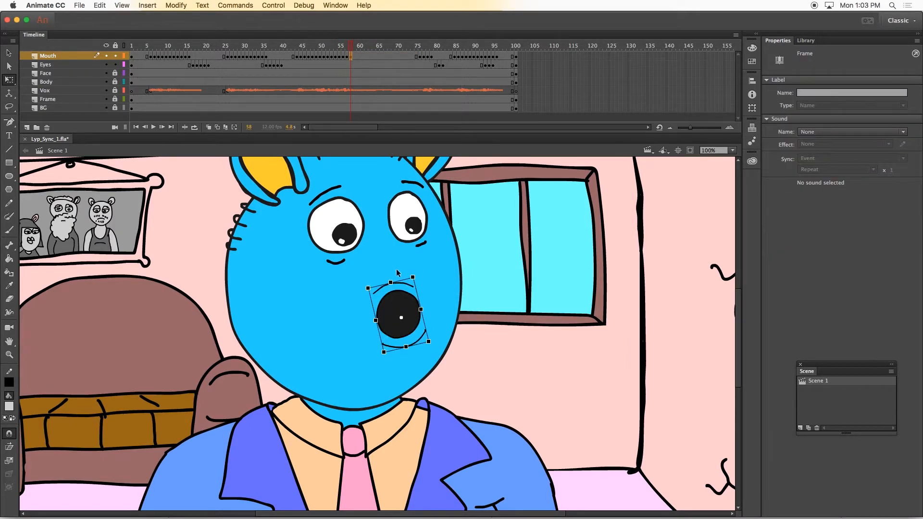
left_click(399, 310)
left_click(893, 83)
double_click(425, 214)
left_click_drag(407, 304, 393, 316)
left_click(209, 127)
left_click(330, 309)
left_click(208, 127)
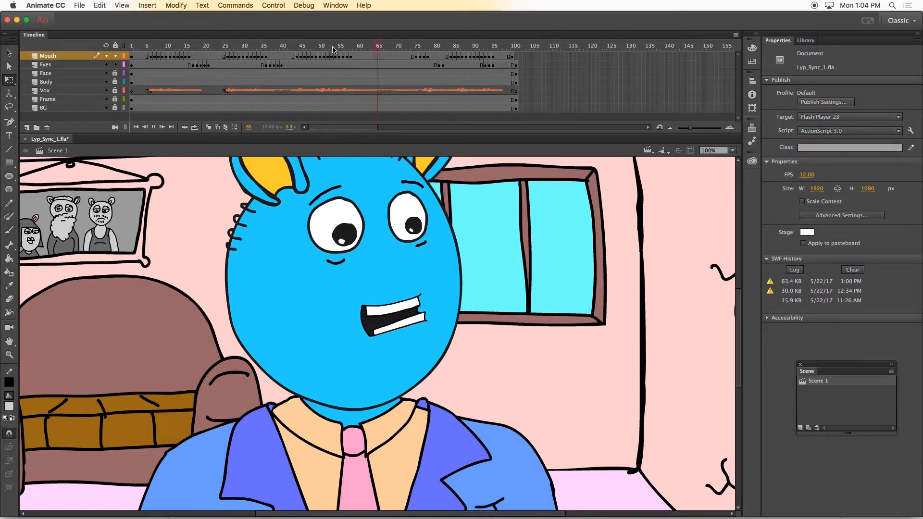
Step: Play back the middle of the animation to check the mouth shapes against the Vox audio
left_click(333, 48)
left_click(285, 49)
key("Return")
left_click(284, 56)
left_click(360, 47)
Step: Swap the mouth at frame 100 for the clenched-teeth shape, then rotate and position it using onion skinning
left_click(516, 48)
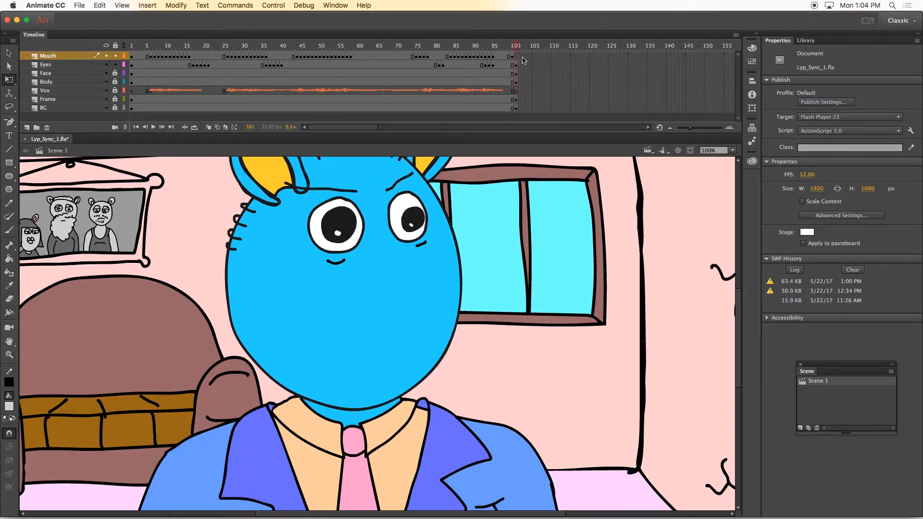
key("comma")
left_click(513, 57)
key("period")
key("comma")
left_click(513, 57)
right_click(512, 56)
left_click(412, 236)
left_click(390, 294)
left_click(894, 83)
left_click(453, 304)
left_click(560, 177)
left_click_drag(478, 261, 461, 273)
left_click_drag(408, 298, 391, 321)
left_click(209, 127)
mouse_move(444, 296)
left_mouse_down()
mouse_move(442, 303)
mouse_move(444, 294)
left_mouse_up()
Step: Extend the Mouth and Eyes layers to frame 102 and swap the eyes there for the closed blinking eyes
left_click(512, 57)
key("F6")
left_click(513, 65)
left_click(517, 65)
key("F5")
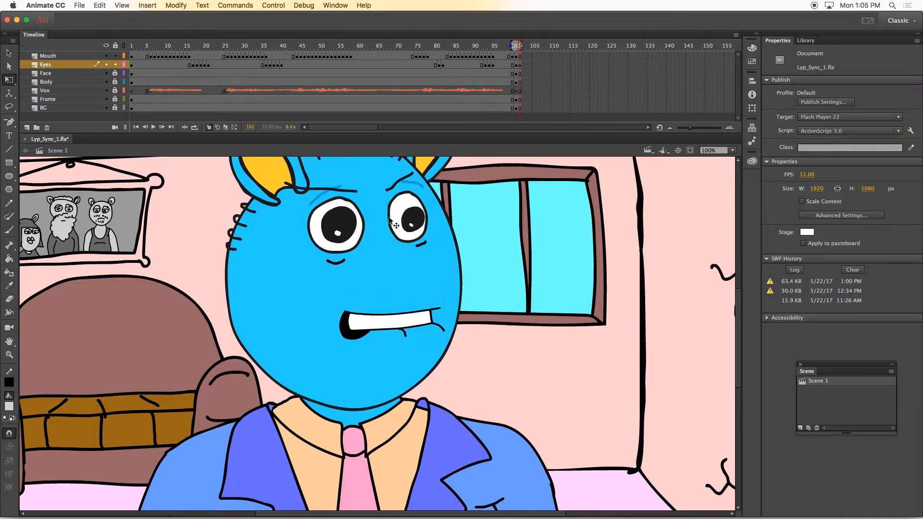
left_click(411, 219)
left_click(894, 83)
left_click(451, 205)
left_click(560, 178)
Step: Add an Eyes keyframe at frame 103 and swap its eyes for Normal_Eyes
left_click(520, 66)
key("F6")
key("F5")
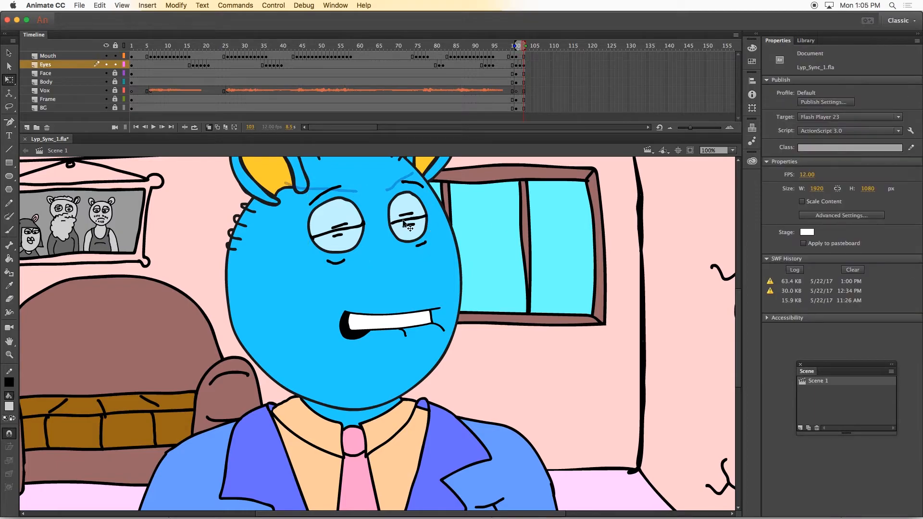
left_click(408, 219)
left_click(893, 83)
left_click(431, 241)
left_click(560, 177)
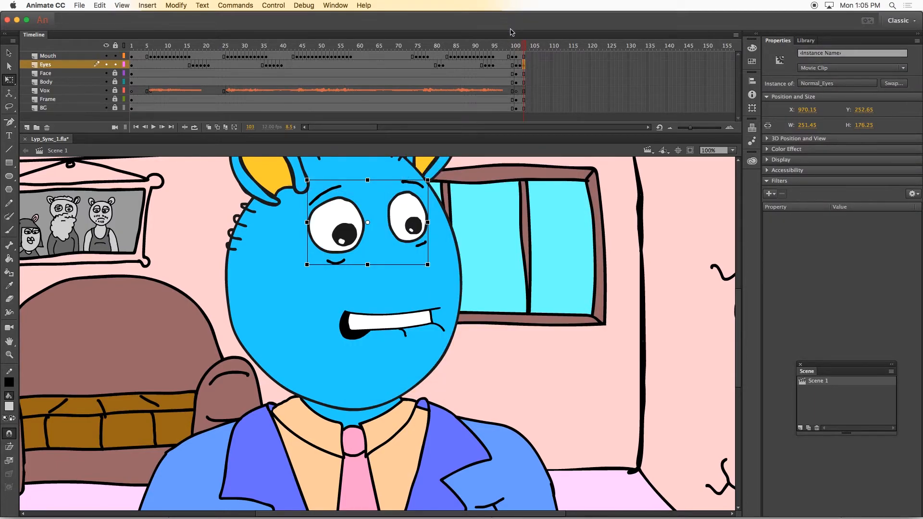
Step: Extend the Mouth and Eyes layers with keyframes at frame 113
left_click_drag(510, 50, 545, 64)
left_click(563, 56)
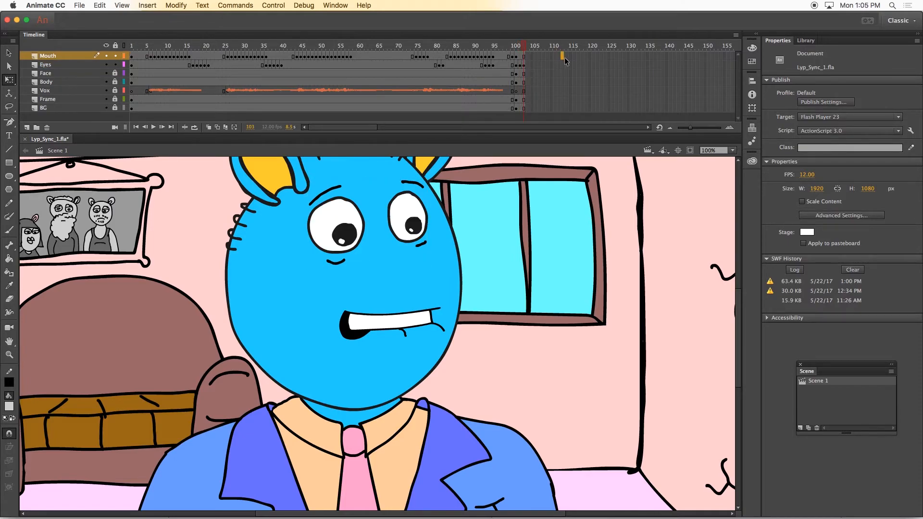
key("F6")
left_click(562, 65)
key("F6")
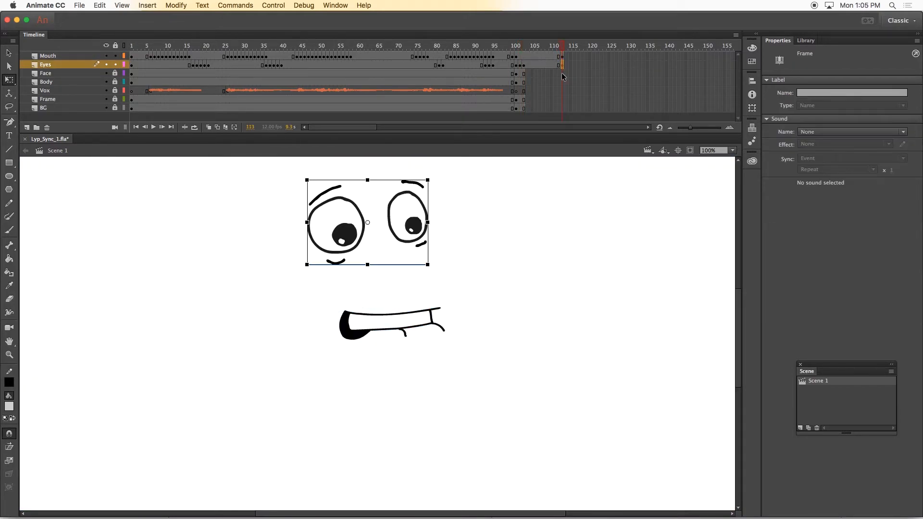
Step: Extend the Face, Body, Vox, Frame and BG layers with keyframes at frame 114
left_click(561, 73)
key("F6")
key("F6")
left_click(562, 90)
left_click(566, 82)
key("F6")
left_click(566, 90)
key("F6")
left_click(567, 100)
key("F6")
left_click(566, 108)
key("F6")
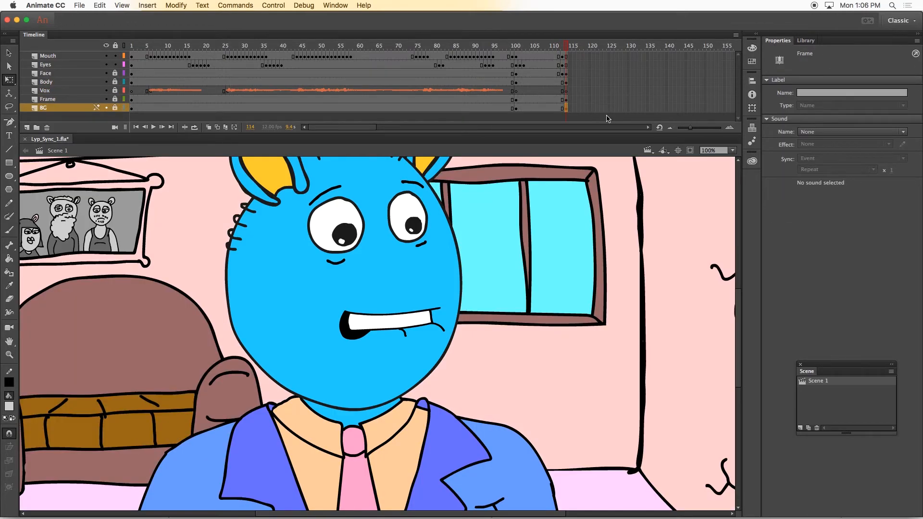
Step: Test the movie to preview the finished lip-sync animation
mouse_move(354, 129)
left_mouse_down()
mouse_move(372, 130)
mouse_move(336, 131)
left_mouse_up()
key("super+Return")
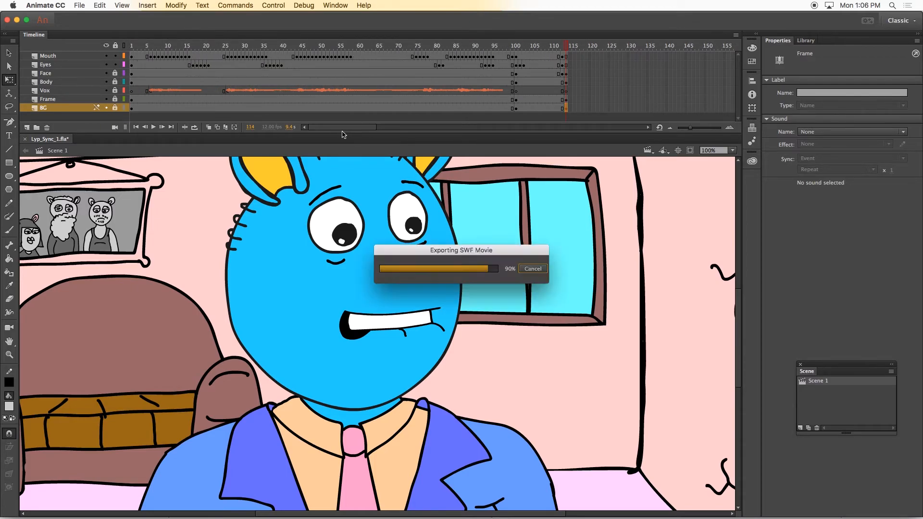